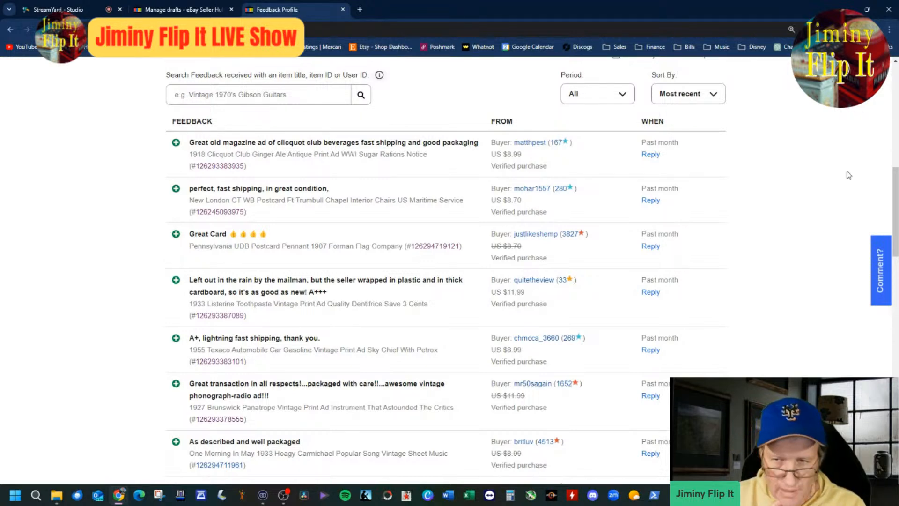
Step: Review the received buyer feedback, highlighting the comments about good packaging and items packaged with care
{"action": "mouse_move", "coordinate": [893, 183]}
{"action": "left_mouse_down"}
{"action": "mouse_move", "coordinate": [894, 161]}
{"action": "mouse_move", "coordinate": [895, 179]}
{"action": "left_mouse_up"}
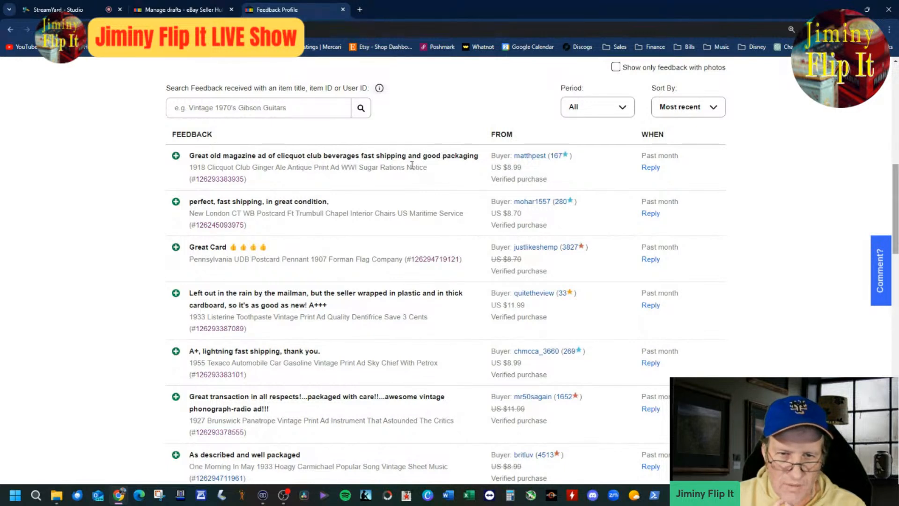
{"action": "left_click_drag", "start_coordinate": [423, 155], "coordinate": [474, 156]}
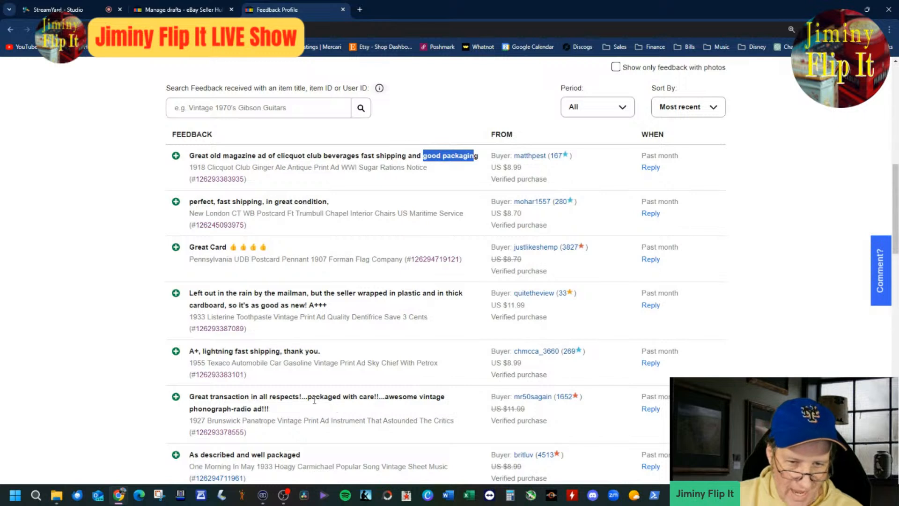
{"action": "left_click_drag", "start_coordinate": [307, 400], "coordinate": [361, 399]}
{"action": "left_click", "coordinate": [329, 459]}
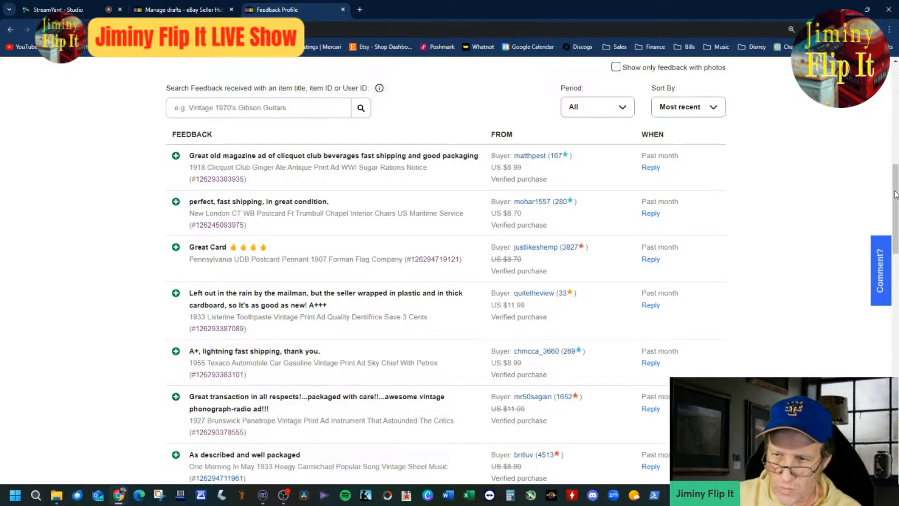
{"action": "left_click_drag", "start_coordinate": [895, 194], "coordinate": [896, 197]}
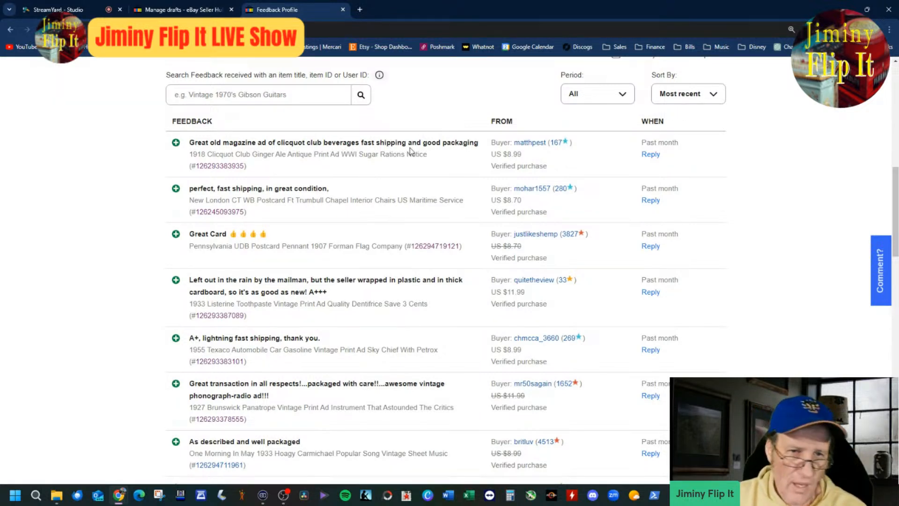
Step: Close the feedback page, resume the 1950 Print Ad draft and look over its description
{"action": "left_click", "coordinate": [342, 9]}
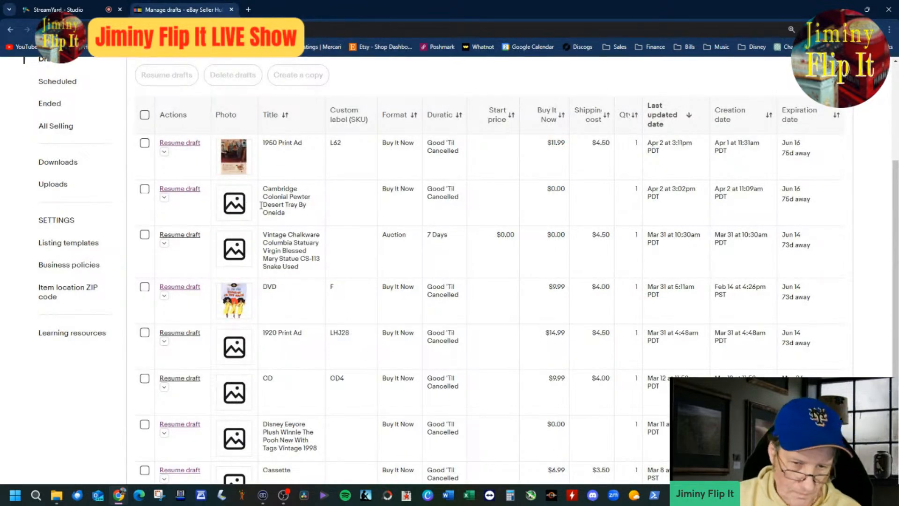
{"action": "left_click", "coordinate": [181, 143]}
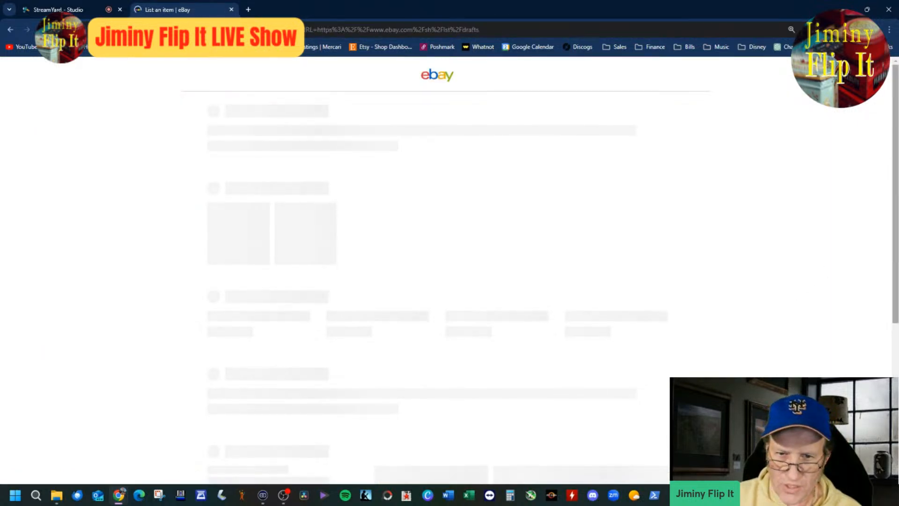
{"action": "left_click_drag", "start_coordinate": [895, 110], "coordinate": [896, 267]}
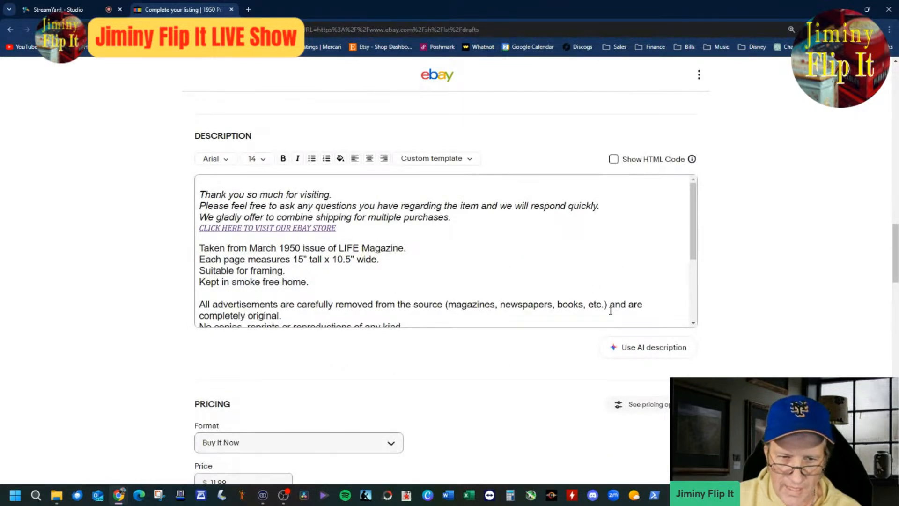
{"action": "left_click_drag", "start_coordinate": [894, 279], "coordinate": [894, 122]}
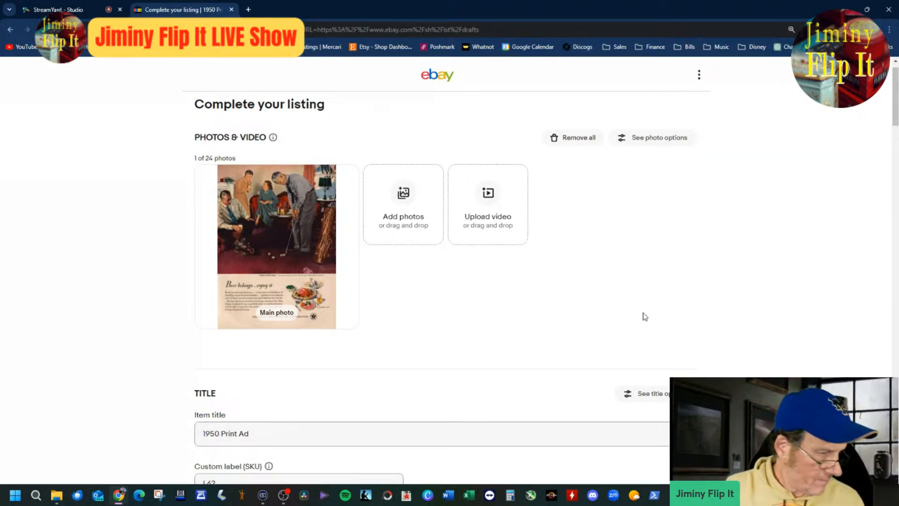
Step: Check the enlarged main photo, then change the item title to "1950 Beer Print Ad"
{"action": "left_click", "coordinate": [298, 266]}
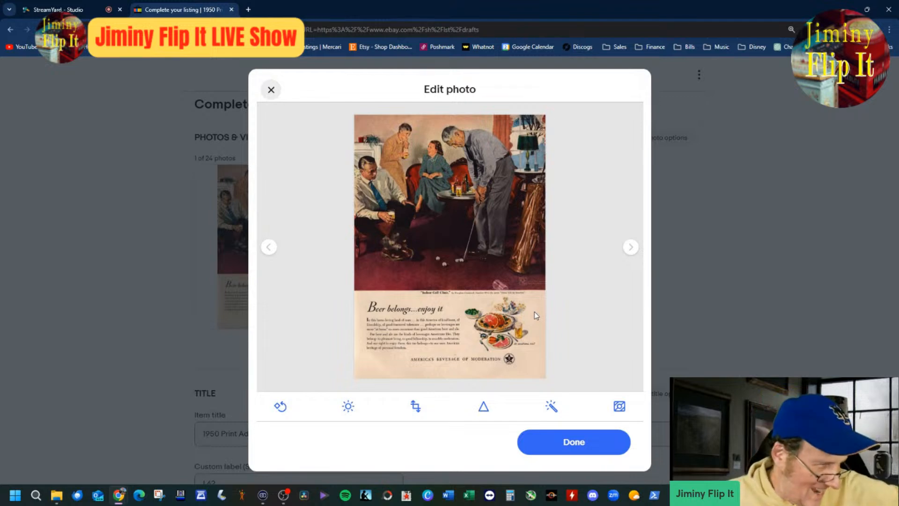
{"action": "left_click", "coordinate": [584, 443]}
{"action": "left_click", "coordinate": [473, 438]}
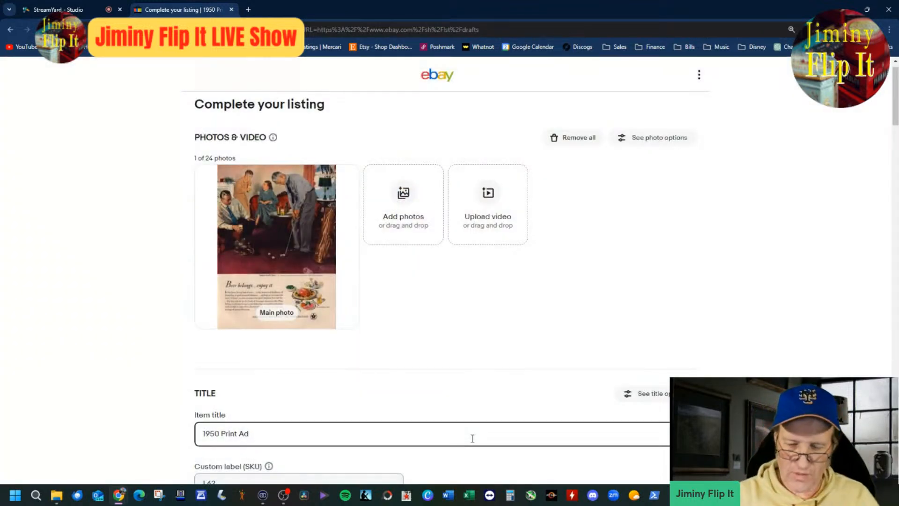
{"action": "key", "text": "ctrl+Left"}
{"action": "key", "text": "ctrl+Left"}
{"action": "type", "text": "Beer"}
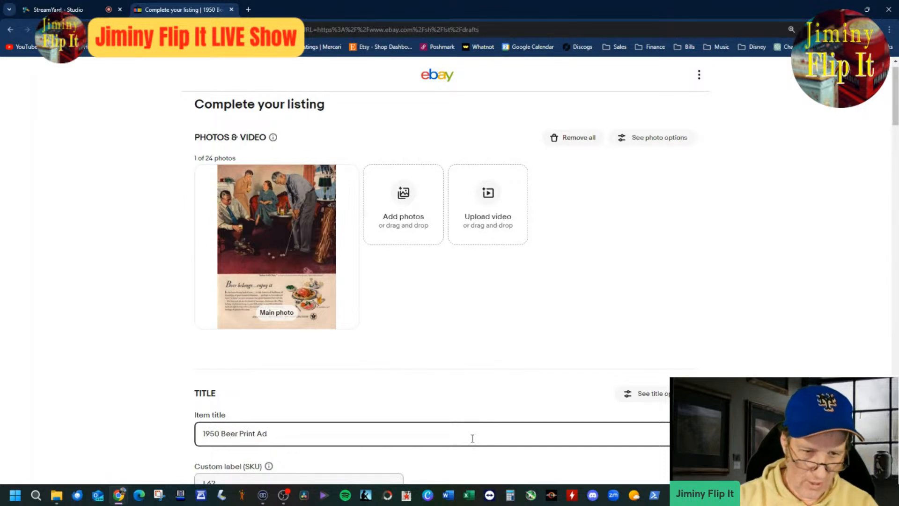
{"action": "scroll", "coordinate": [472, 437], "scroll_direction": "down", "scroll_amount": 4}
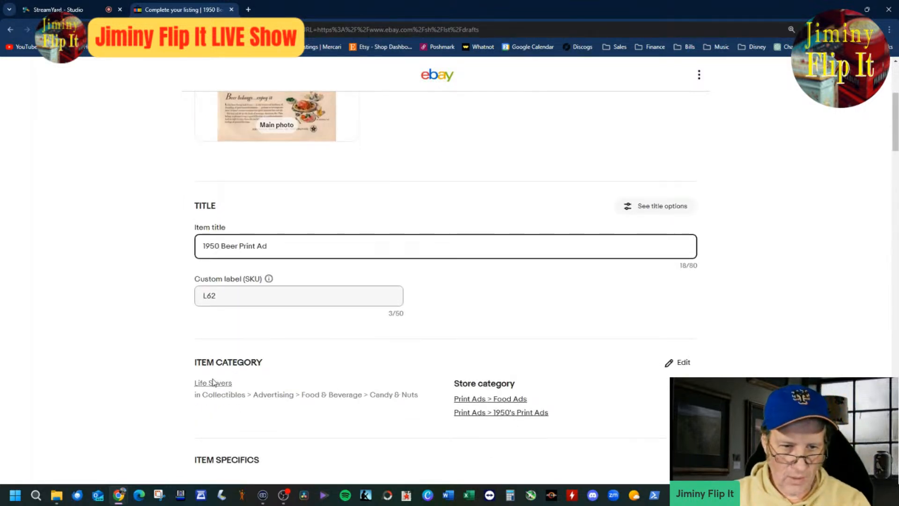
{"action": "left_click", "coordinate": [213, 382]}
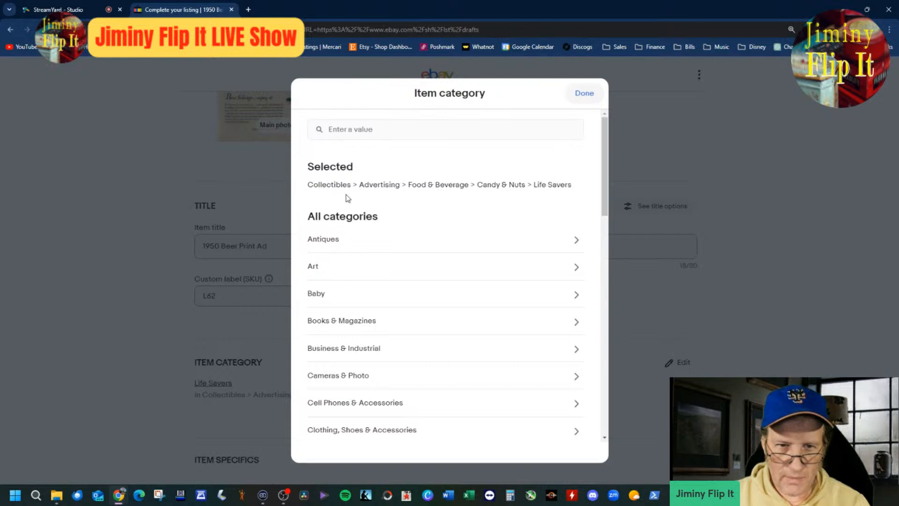
{"action": "left_click", "coordinate": [379, 185]}
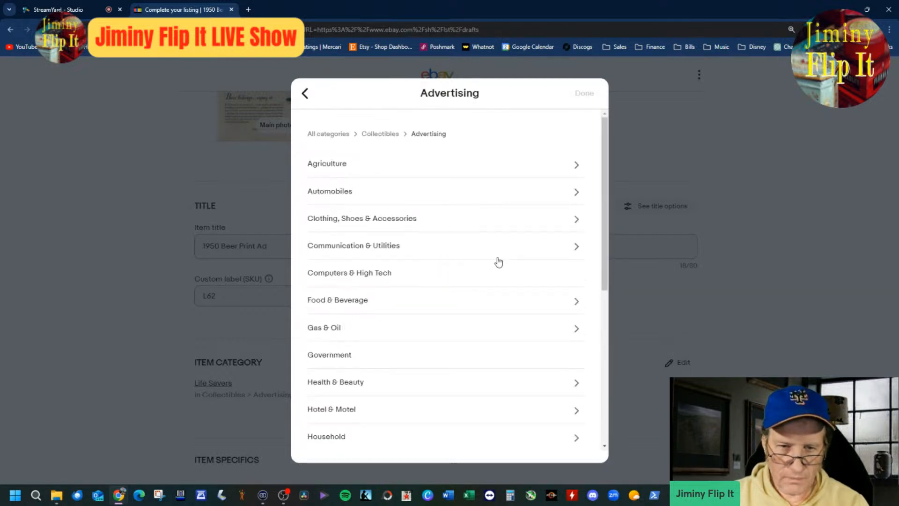
{"action": "left_click", "coordinate": [366, 300]}
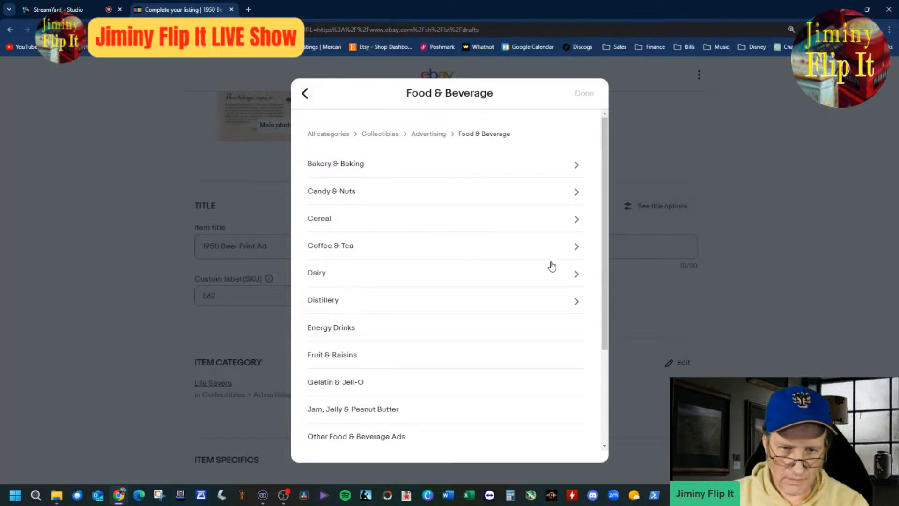
{"action": "left_click_drag", "start_coordinate": [600, 232], "coordinate": [601, 330]}
{"action": "left_click_drag", "start_coordinate": [598, 245], "coordinate": [572, 128]}
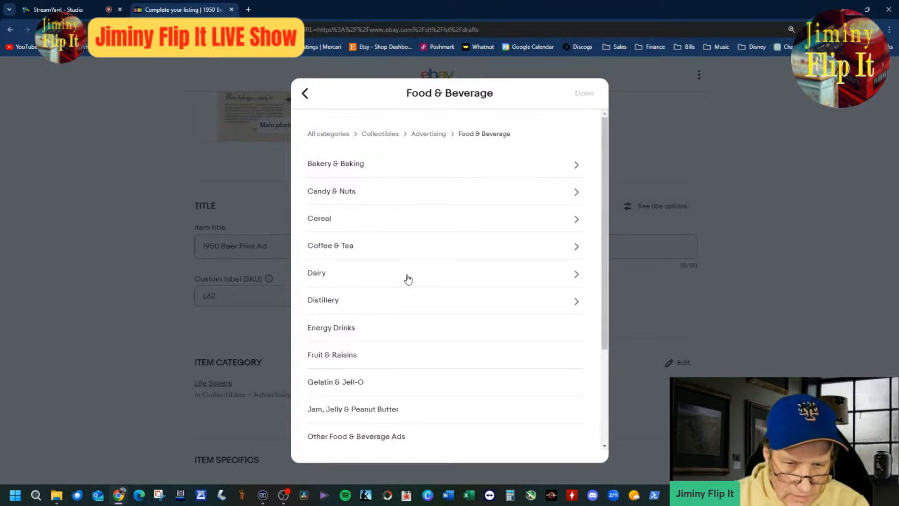
{"action": "left_click", "coordinate": [367, 299]}
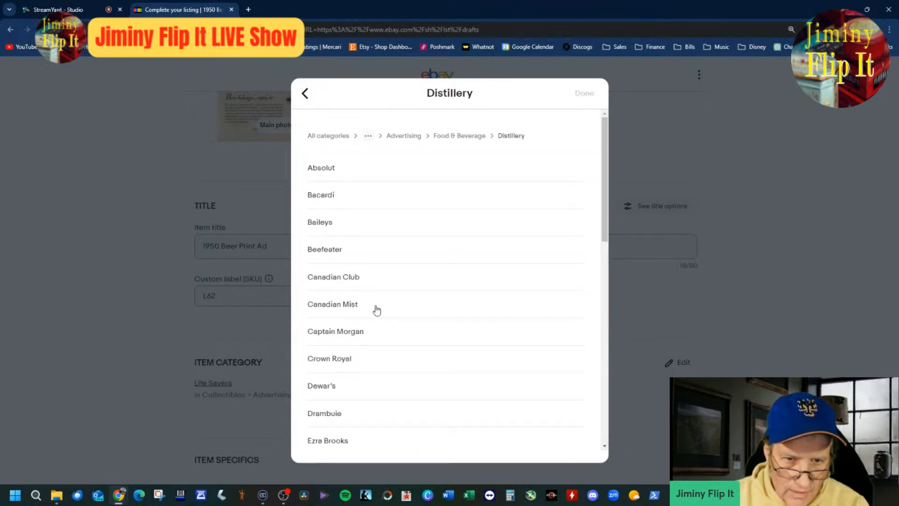
{"action": "scroll", "coordinate": [388, 315], "scroll_direction": "down", "scroll_amount": 3}
{"action": "scroll", "coordinate": [387, 314], "scroll_direction": "down", "scroll_amount": 3}
{"action": "scroll", "coordinate": [385, 315], "scroll_direction": "up", "scroll_amount": 10}
{"action": "left_click", "coordinate": [305, 94]}
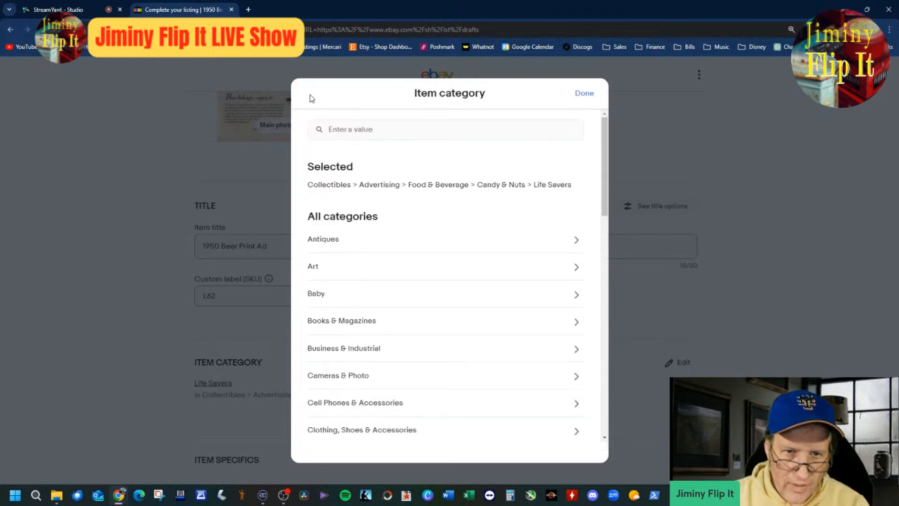
{"action": "scroll", "coordinate": [391, 323], "scroll_direction": "down", "scroll_amount": 4}
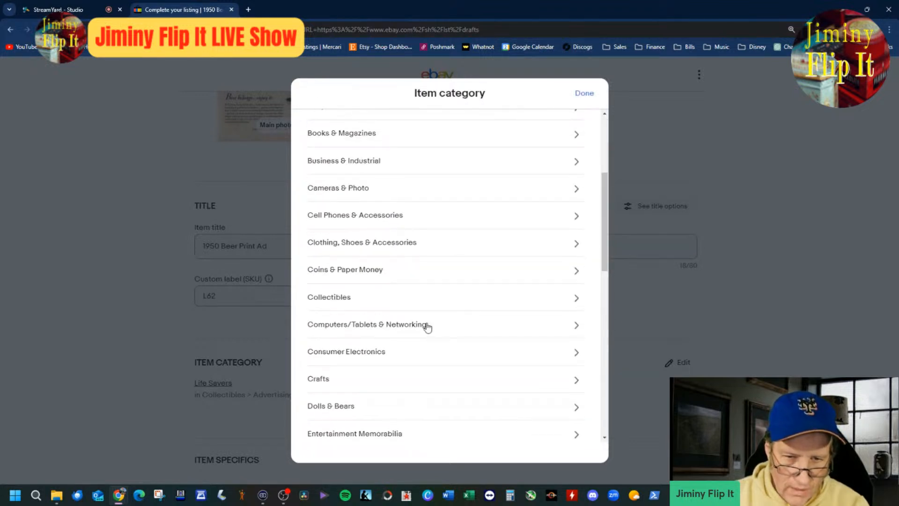
{"action": "scroll", "coordinate": [431, 378], "scroll_direction": "down", "scroll_amount": 10}
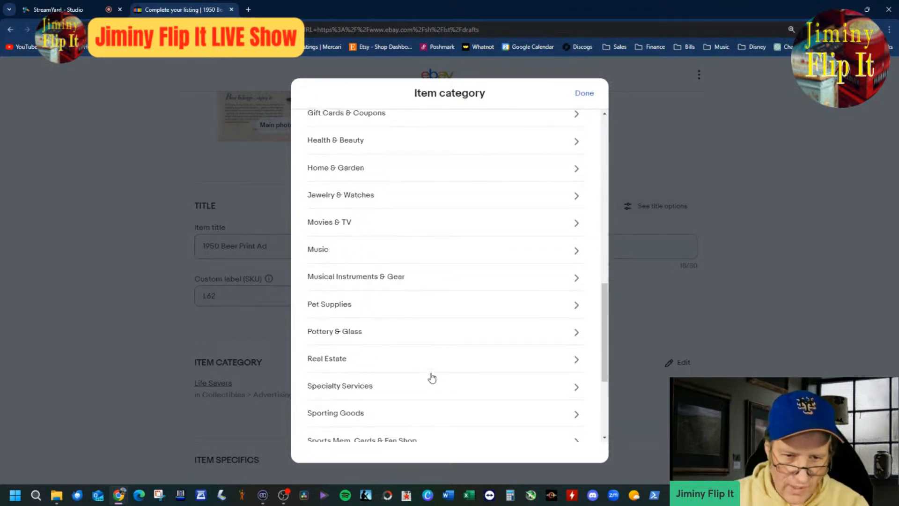
{"action": "scroll", "coordinate": [431, 377], "scroll_direction": "up", "scroll_amount": 8}
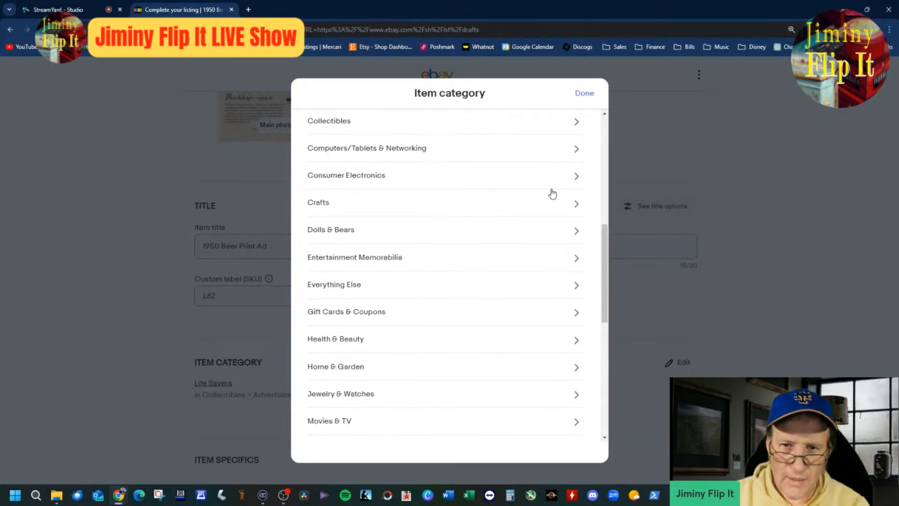
{"action": "left_click", "coordinate": [590, 96]}
Step: Search the item categories for "beer ad" and set the category to Collectibles > Breweriana, Beer > Advertising-Print
{"action": "left_click", "coordinate": [217, 383]}
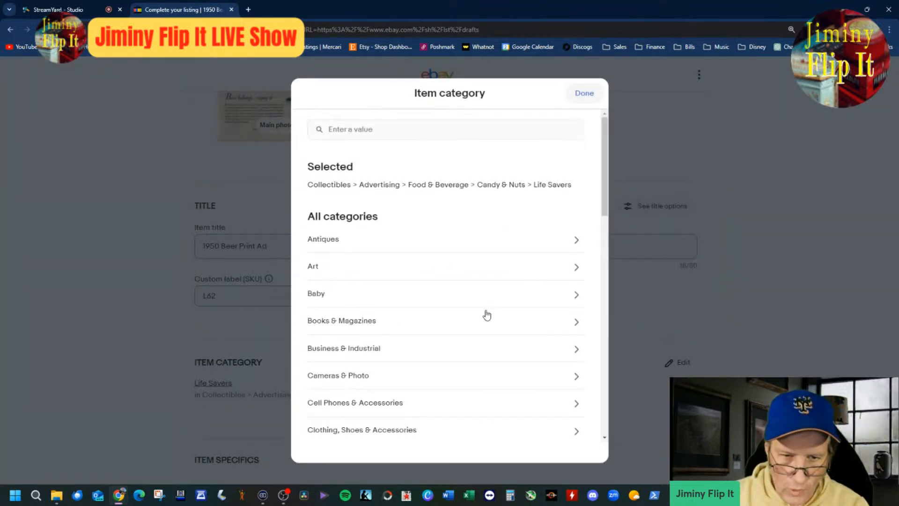
{"action": "left_click", "coordinate": [447, 131]}
{"action": "type", "text": "beer ad"}
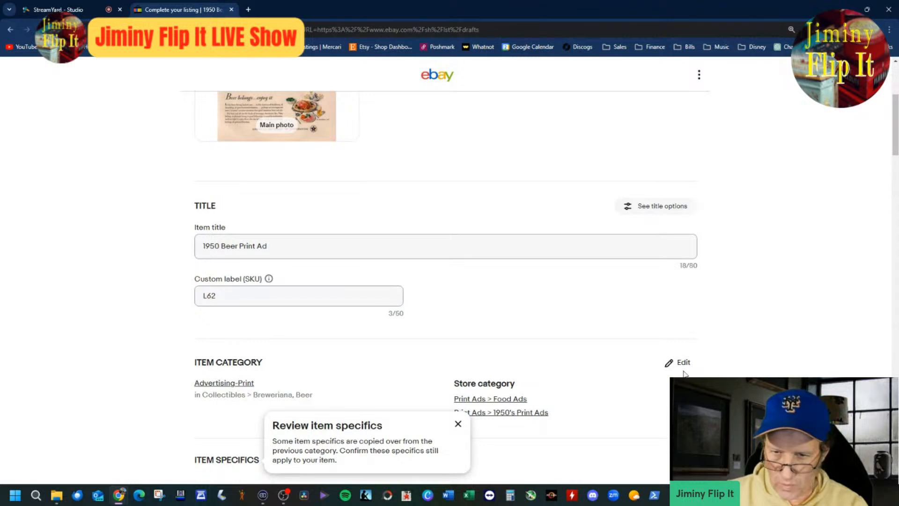
Step: Change the first store category to Print Ads > Beverage Ads
{"action": "left_click", "coordinate": [678, 362]}
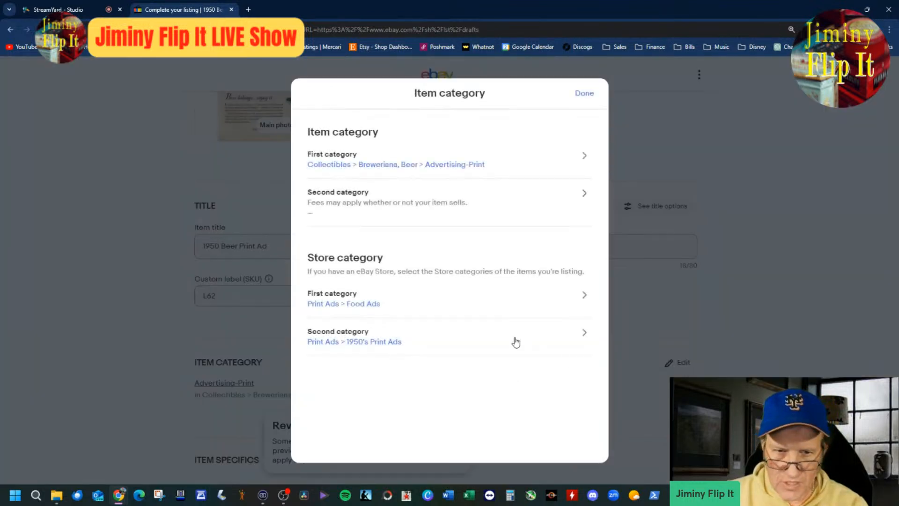
{"action": "left_click", "coordinate": [584, 307]}
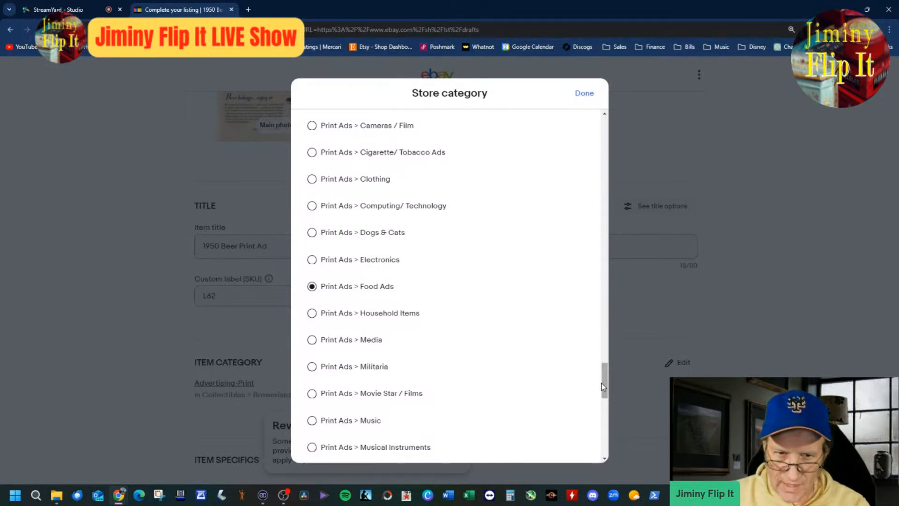
{"action": "scroll", "coordinate": [602, 378], "scroll_direction": "up", "scroll_amount": 2}
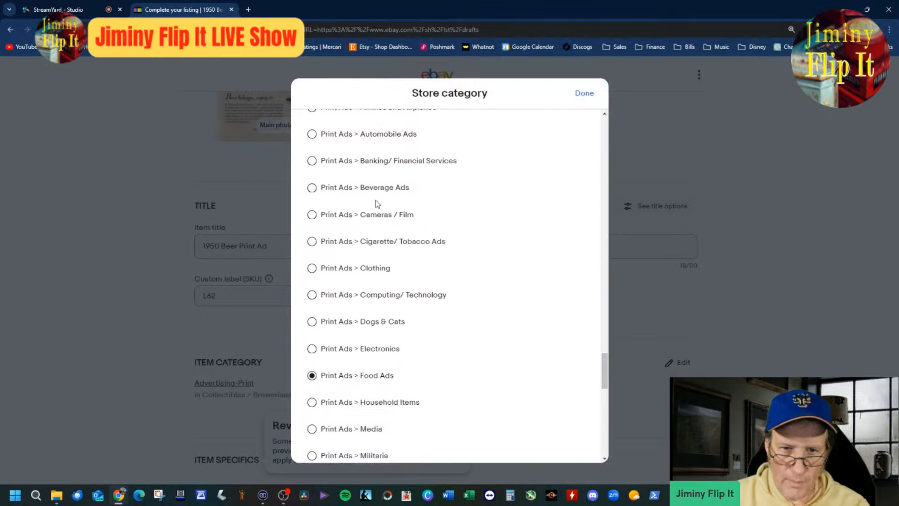
{"action": "left_click", "coordinate": [312, 188]}
{"action": "left_click", "coordinate": [585, 92]}
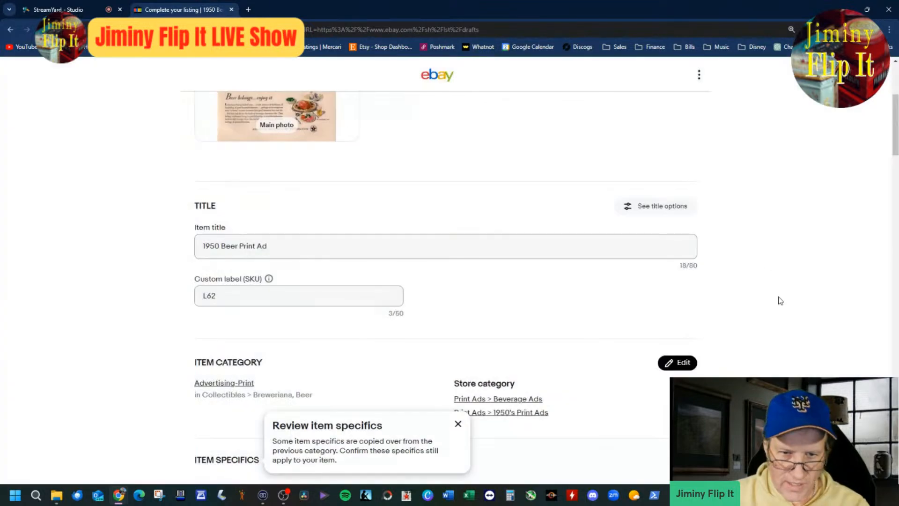
Step: Review the listing's item specifics, condition, description and pricing
{"action": "scroll", "coordinate": [357, 312], "scroll_direction": "down", "scroll_amount": 4}
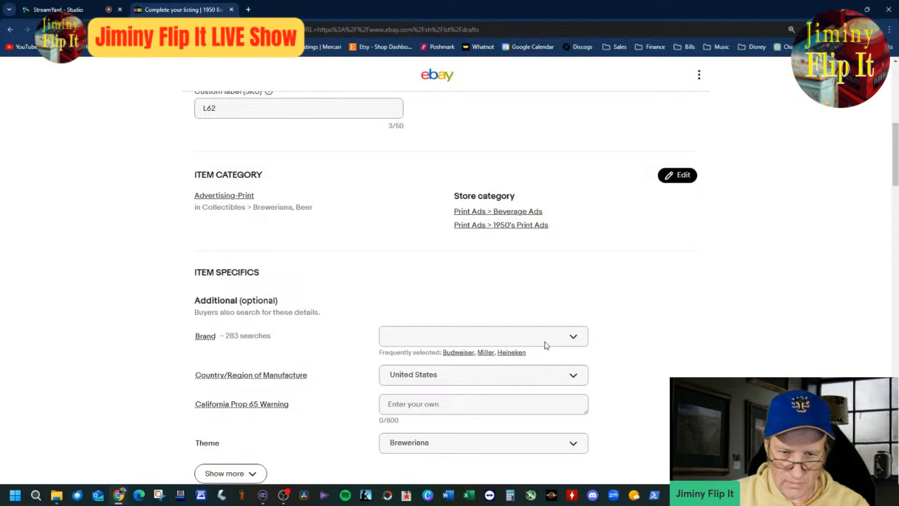
{"action": "scroll", "coordinate": [482, 328], "scroll_direction": "down", "scroll_amount": 4}
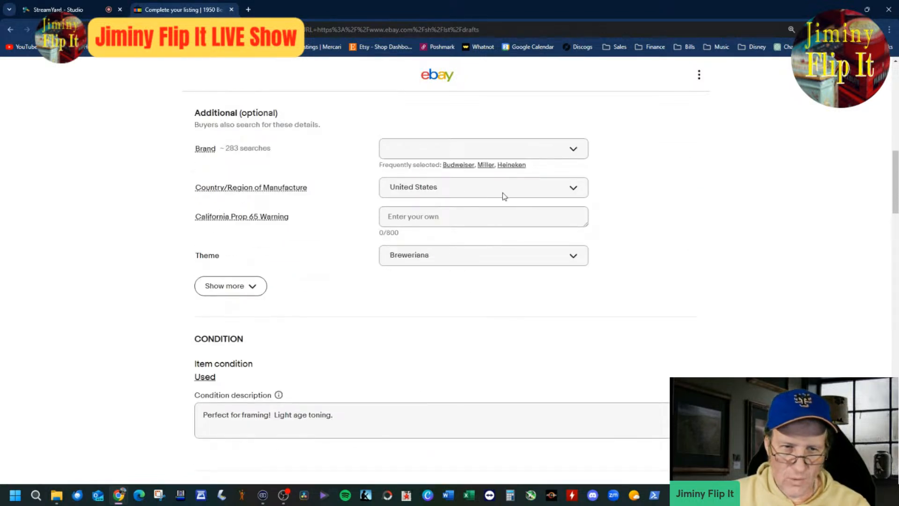
{"action": "scroll", "coordinate": [635, 281], "scroll_direction": "up", "scroll_amount": 4}
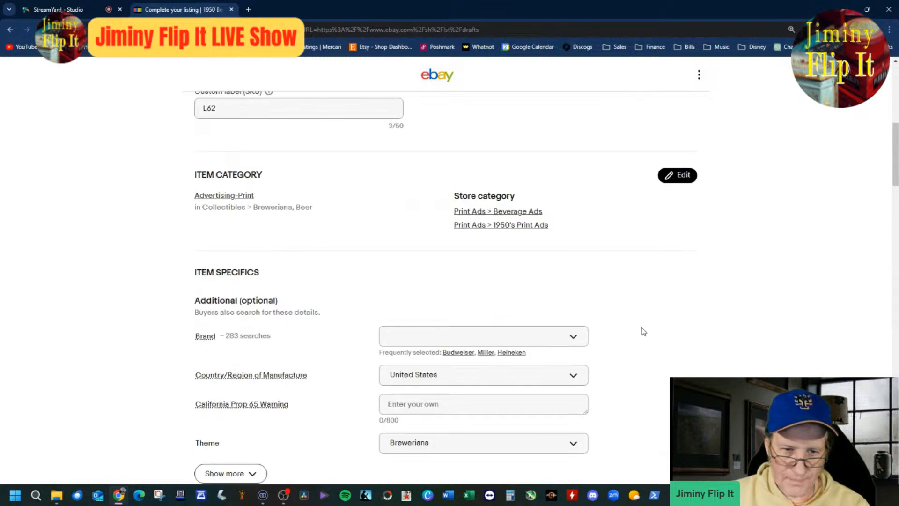
{"action": "scroll", "coordinate": [642, 331], "scroll_direction": "down", "scroll_amount": 4}
{"action": "scroll", "coordinate": [642, 331], "scroll_direction": "down", "scroll_amount": 8}
{"action": "scroll", "coordinate": [498, 291], "scroll_direction": "down", "scroll_amount": 3}
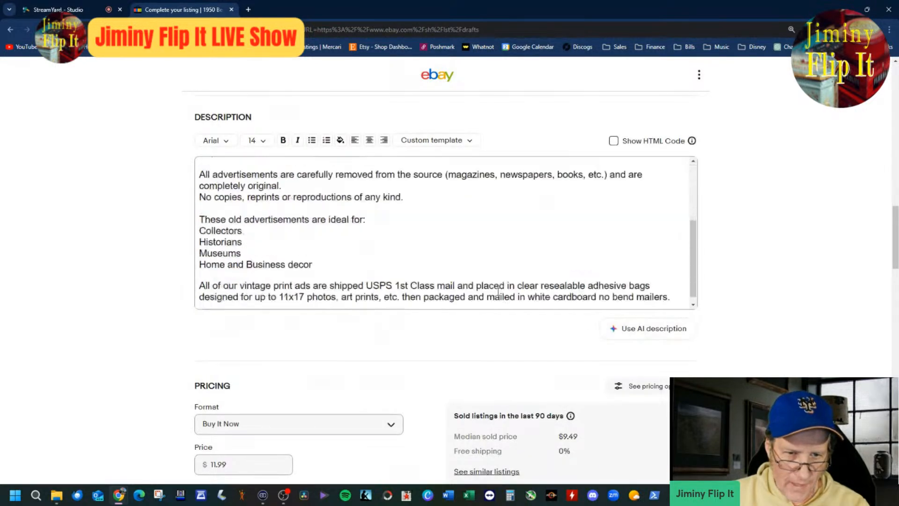
{"action": "scroll", "coordinate": [634, 429], "scroll_direction": "up", "scroll_amount": 20}
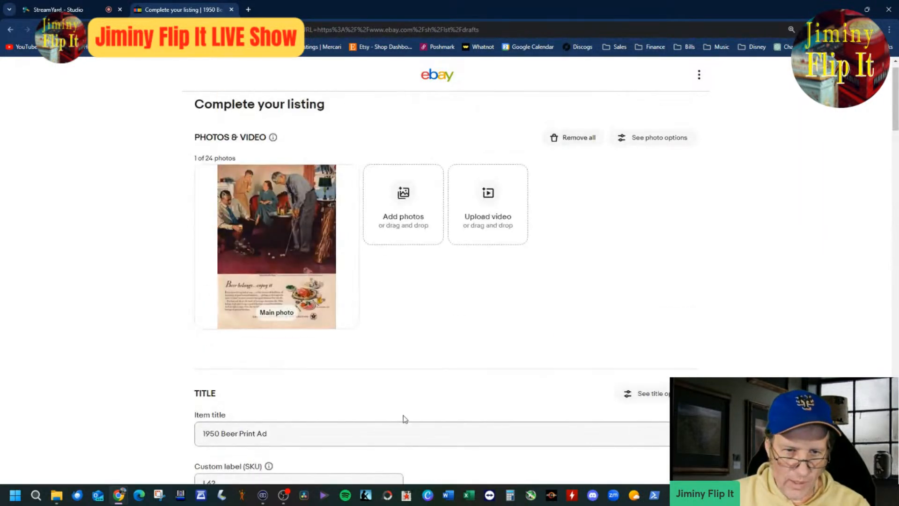
Step: Open the scanned beer ad image from its folder and enlarge the caption beneath the illustration
{"action": "left_click", "coordinate": [56, 495]}
{"action": "left_click", "coordinate": [439, 146]}
{"action": "double_click", "coordinate": [452, 210]}
{"action": "scroll", "coordinate": [454, 296], "scroll_direction": "up", "scroll_amount": 4}
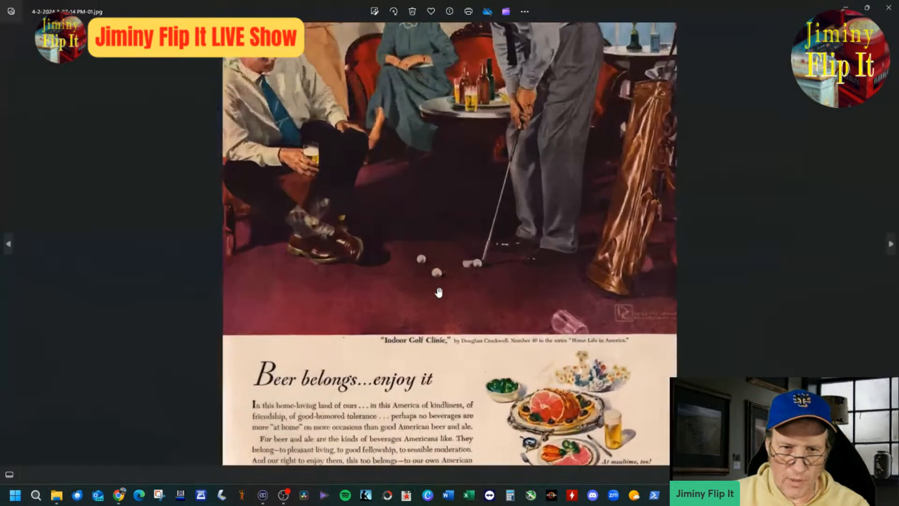
{"action": "scroll", "coordinate": [453, 296], "scroll_direction": "up", "scroll_amount": 5}
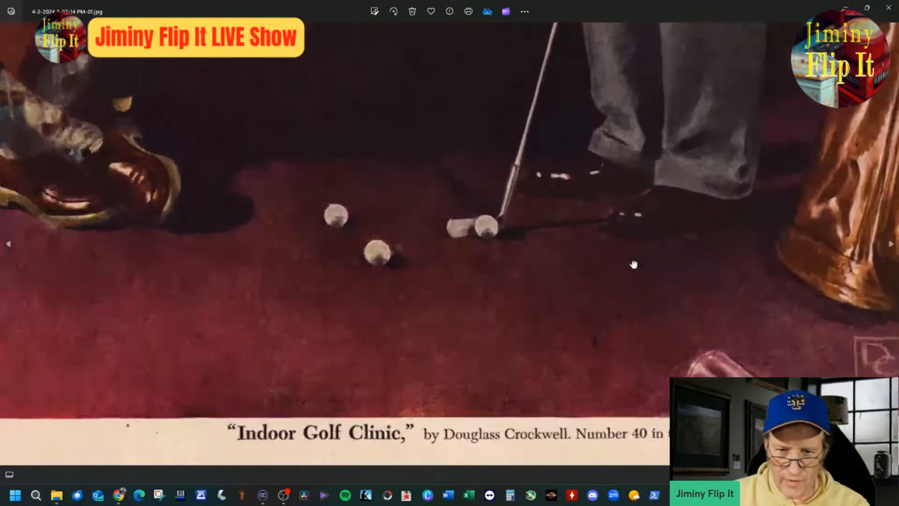
{"action": "scroll", "coordinate": [542, 260], "scroll_direction": "down", "scroll_amount": 3}
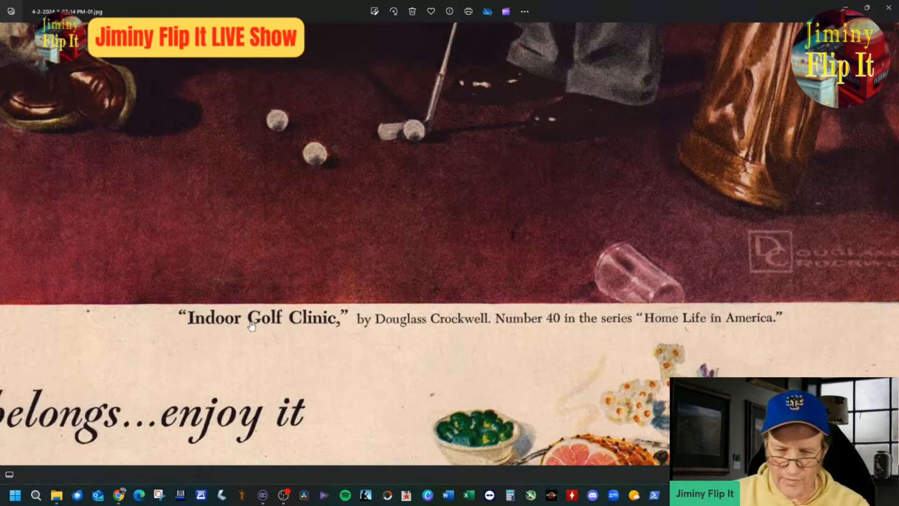
Step: Read the illustration's caption, the "Beer belongs...enjoy it" text and the closing slogan in the scanned ad
{"action": "scroll", "coordinate": [764, 312], "scroll_direction": "down", "scroll_amount": 1}
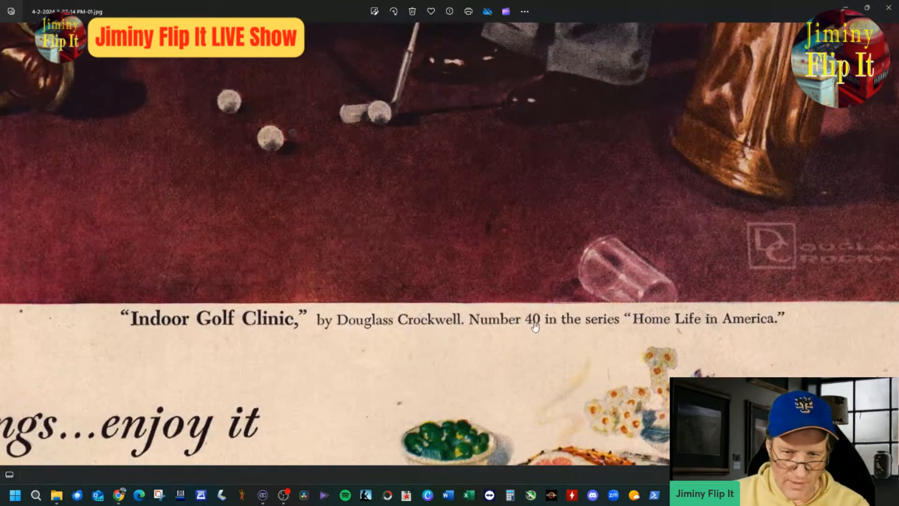
{"action": "scroll", "coordinate": [755, 327], "scroll_direction": "down", "scroll_amount": 2}
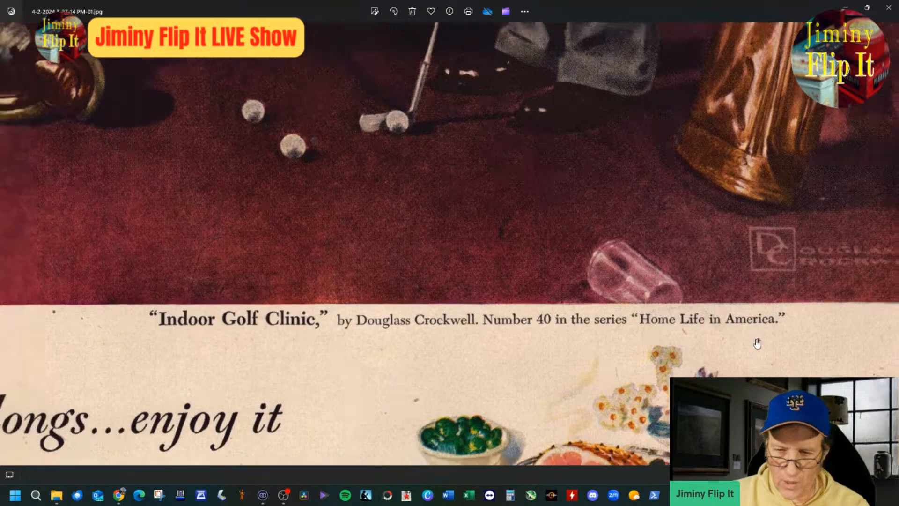
{"action": "scroll", "coordinate": [757, 346], "scroll_direction": "down", "scroll_amount": 3}
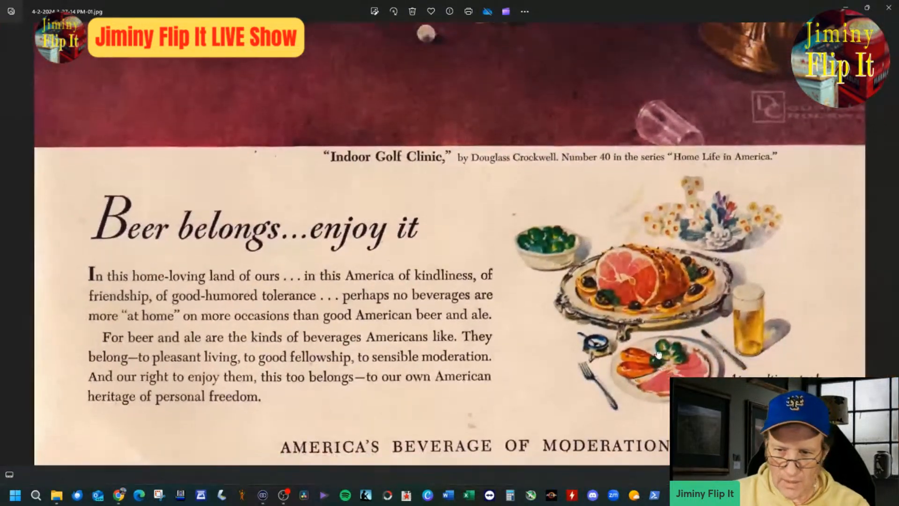
{"action": "scroll", "coordinate": [648, 273], "scroll_direction": "up", "scroll_amount": 3}
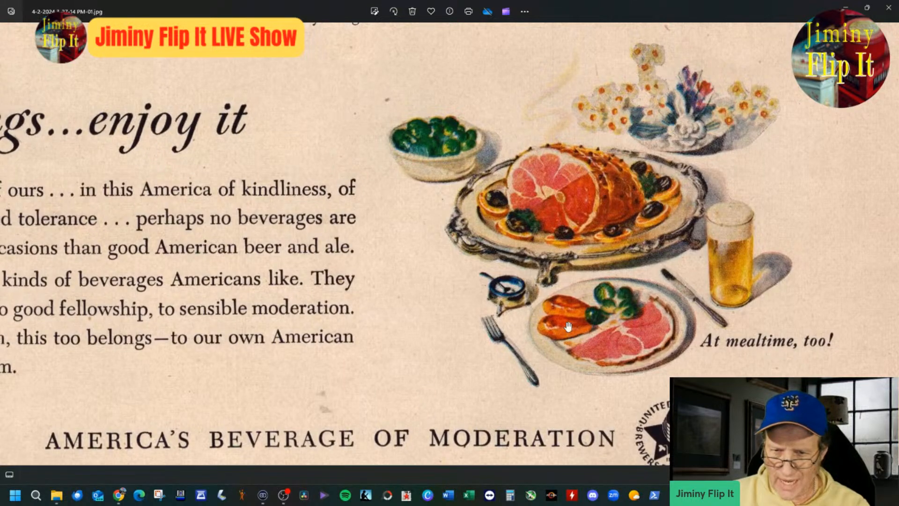
{"action": "scroll", "coordinate": [405, 370], "scroll_direction": "down", "scroll_amount": 3}
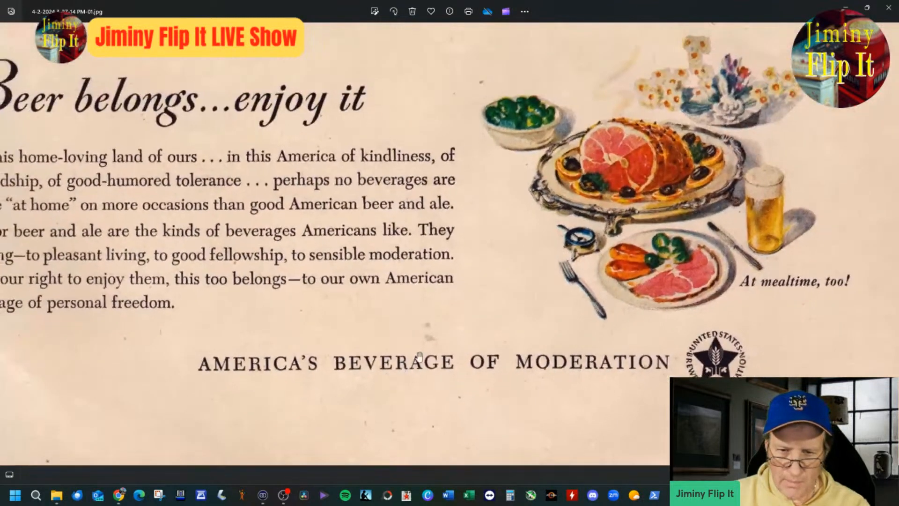
{"action": "left_click_drag", "start_coordinate": [357, 309], "coordinate": [482, 305]}
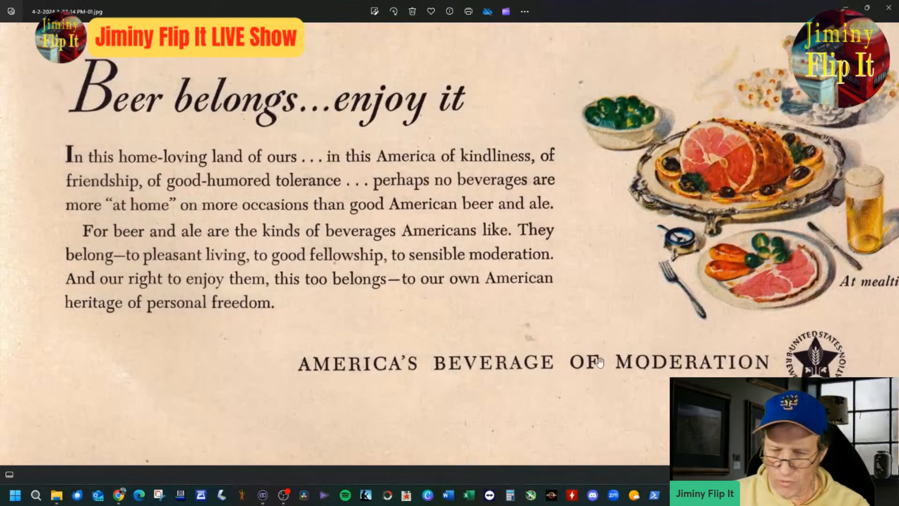
{"action": "scroll", "coordinate": [330, 174], "scroll_direction": "down", "scroll_amount": 4}
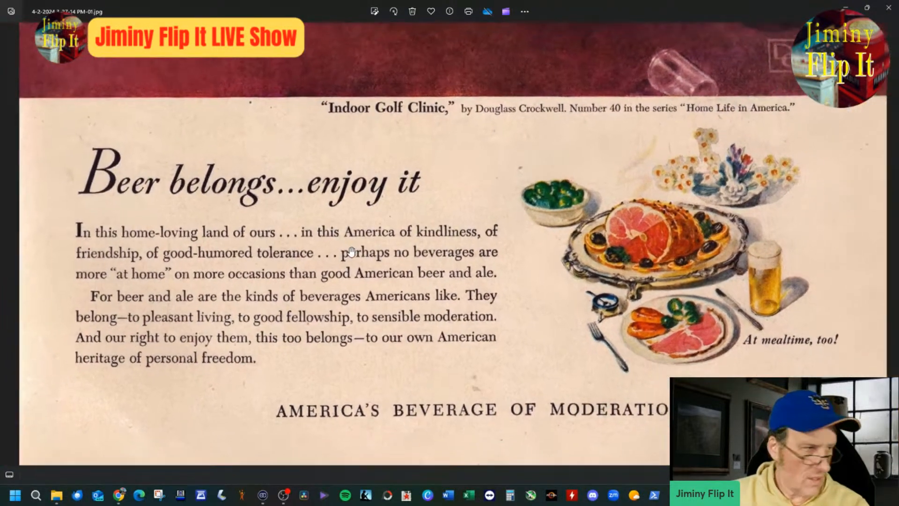
{"action": "scroll", "coordinate": [390, 193], "scroll_direction": "up", "scroll_amount": 2}
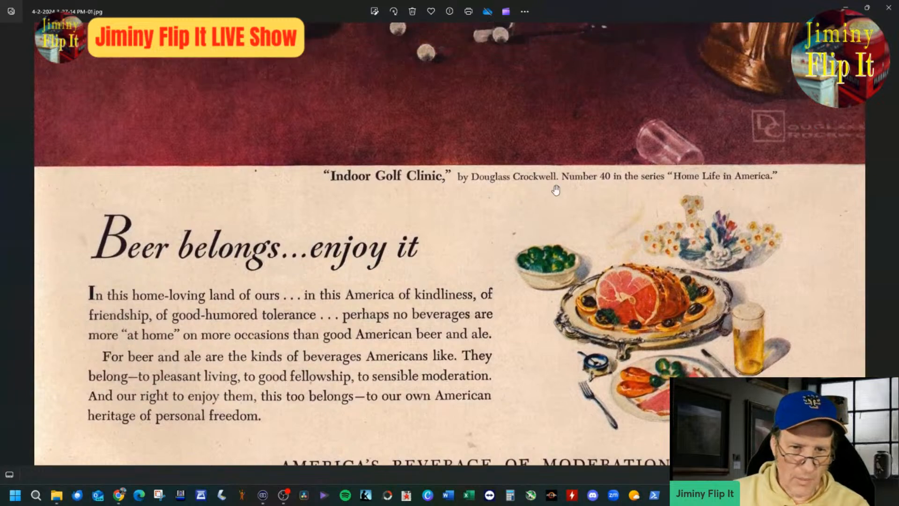
{"action": "scroll", "coordinate": [524, 194], "scroll_direction": "up", "scroll_amount": 4}
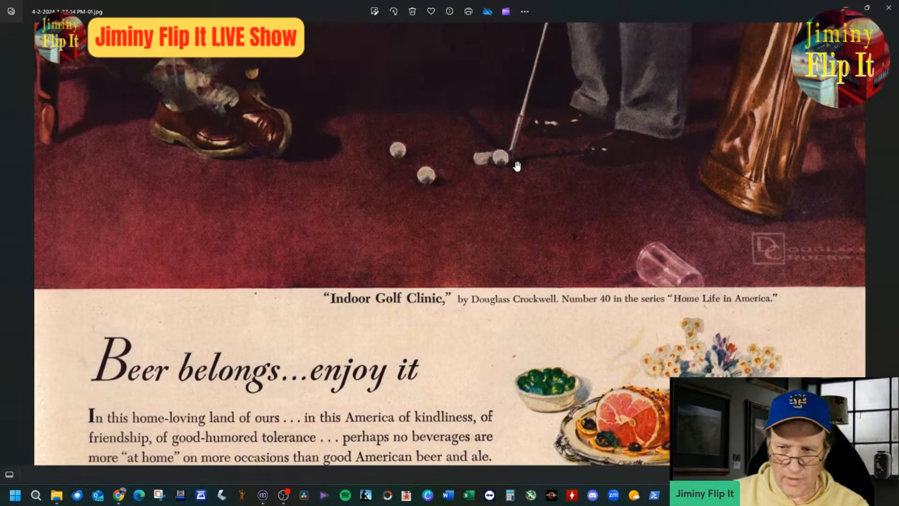
Step: Examine the scanned ad's golf scene for details such as the people, putter, golf bag and artist's signature
{"action": "scroll", "coordinate": [531, 230], "scroll_direction": "up", "scroll_amount": 6}
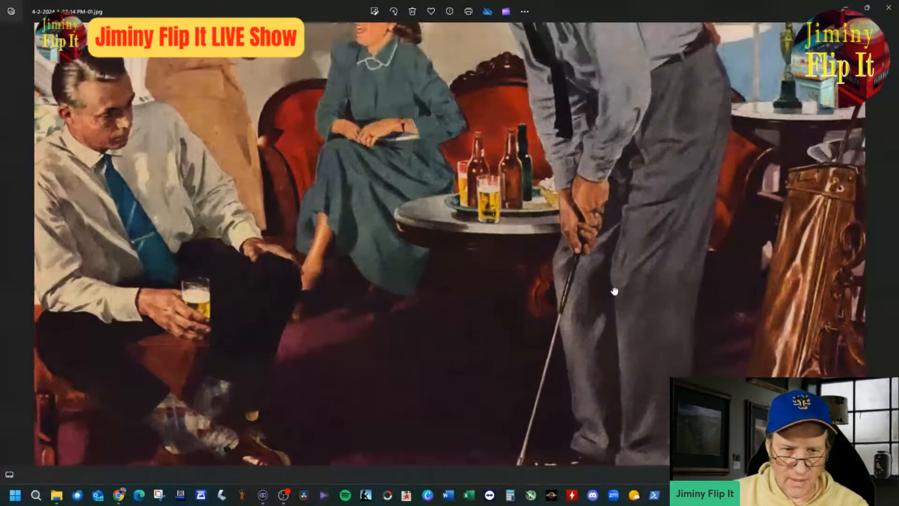
{"action": "scroll", "coordinate": [607, 281], "scroll_direction": "down", "scroll_amount": 2}
{"action": "scroll", "coordinate": [515, 281], "scroll_direction": "down", "scroll_amount": 3}
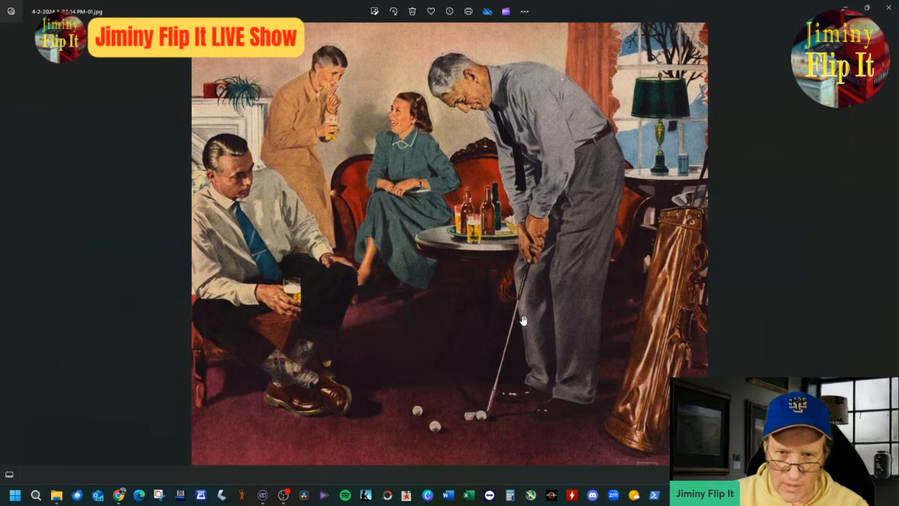
{"action": "scroll", "coordinate": [527, 318], "scroll_direction": "up", "scroll_amount": 5}
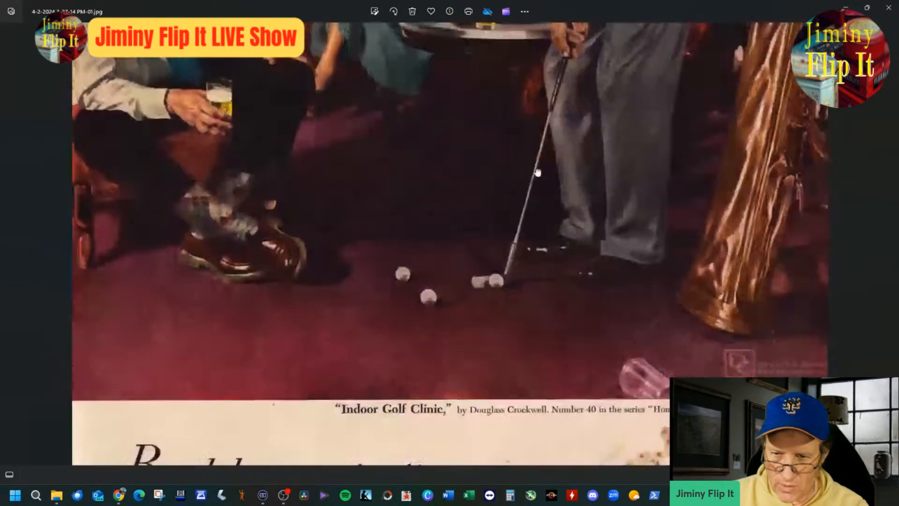
{"action": "scroll", "coordinate": [537, 173], "scroll_direction": "up", "scroll_amount": 2}
{"action": "left_click_drag", "start_coordinate": [690, 369], "coordinate": [684, 328]}
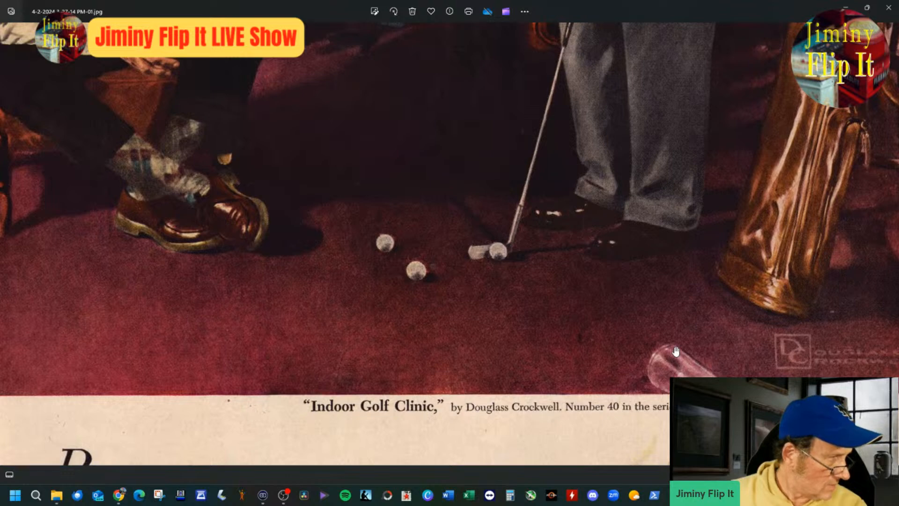
{"action": "scroll", "coordinate": [676, 350], "scroll_direction": "down", "scroll_amount": 4}
{"action": "scroll", "coordinate": [675, 348], "scroll_direction": "down", "scroll_amount": 4}
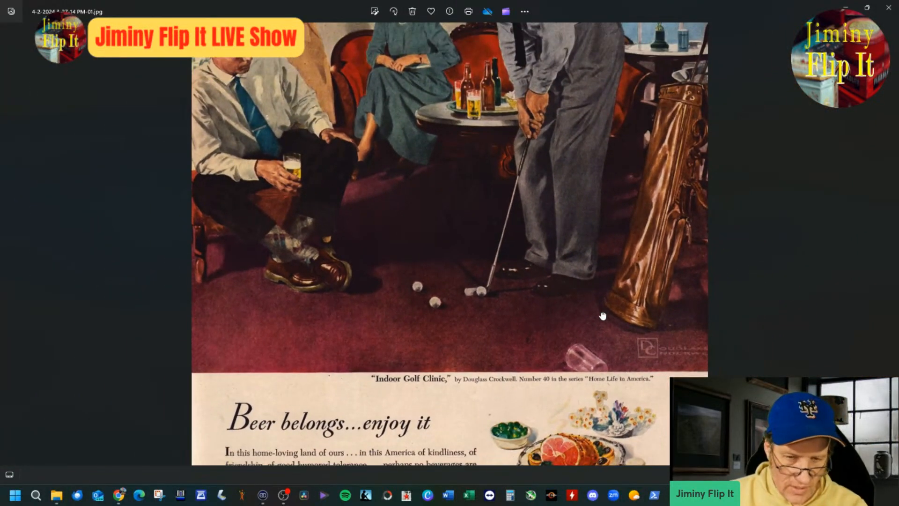
{"action": "scroll", "coordinate": [602, 316], "scroll_direction": "down", "scroll_amount": 1}
Step: Switch to the eBay listing, add "Indoor Golf Clinic" to the item title and recheck the artist credit in the scan
{"action": "left_click", "coordinate": [118, 495]}
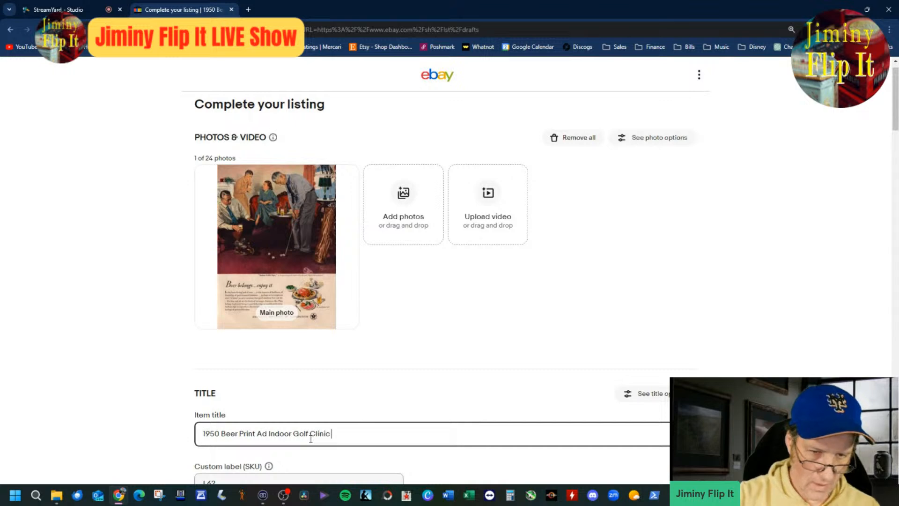
{"action": "key", "text": "alt+Tab"}
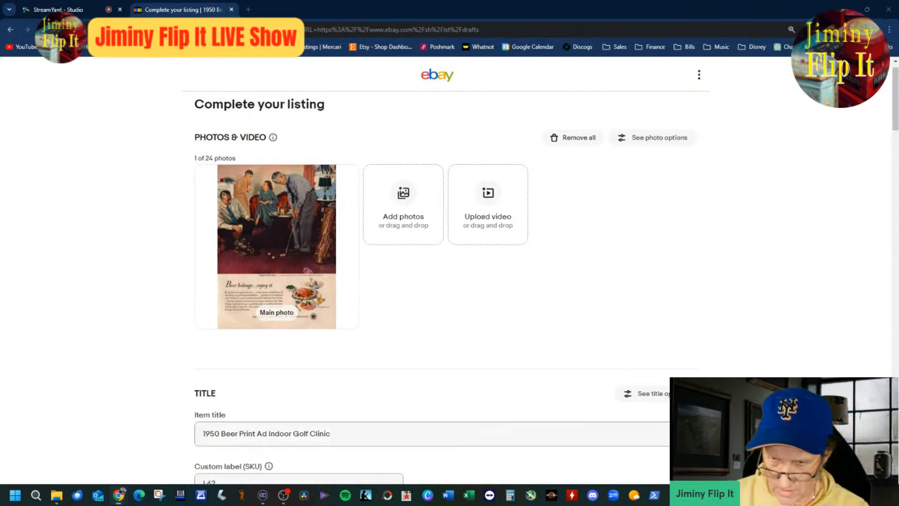
{"action": "scroll", "coordinate": [636, 320], "scroll_direction": "up", "scroll_amount": 2}
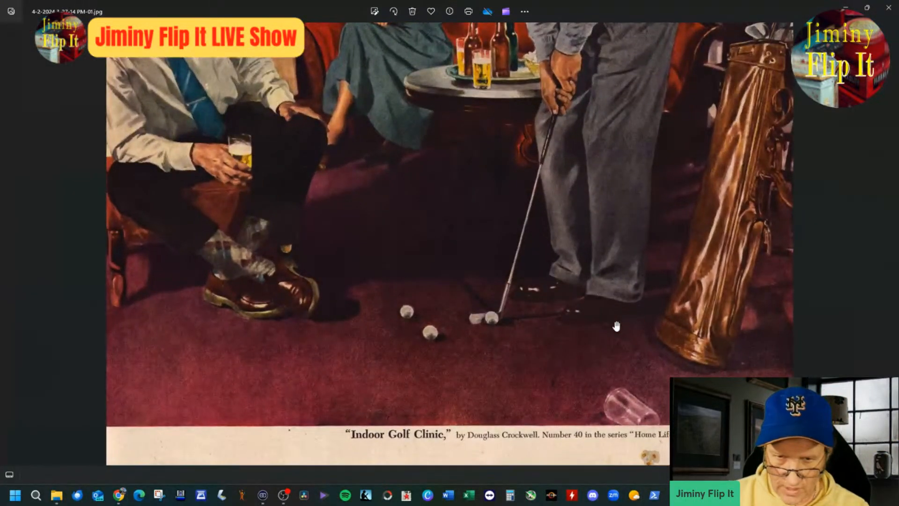
Step: Return to the eBay listing and extend the item title with "Artist Douglas Crockwell" after "Indoor Golf Clinic"
{"action": "key", "text": "alt+Tab"}
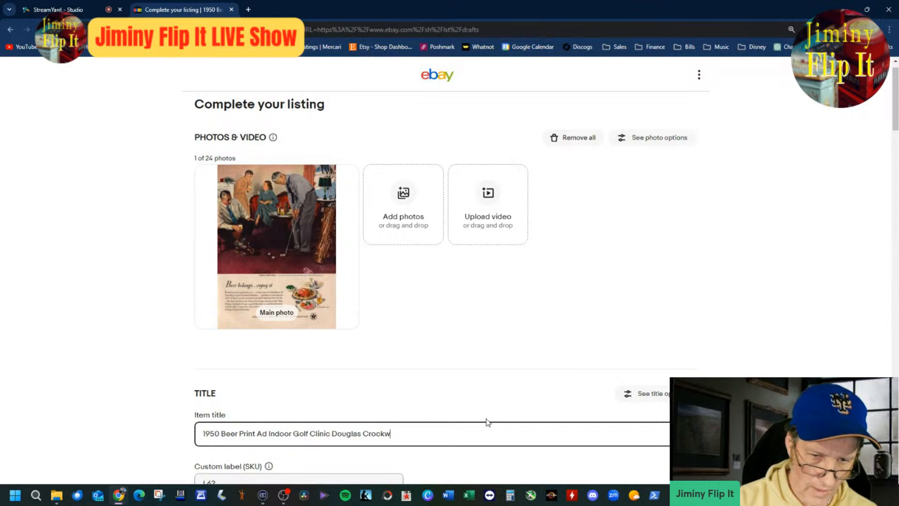
{"action": "type", "text": "ll"}
{"action": "key", "text": "BackSpace"}
{"action": "key", "text": "BackSpace"}
{"action": "key", "text": "BackSpace"}
{"action": "key", "text": "BackSpace"}
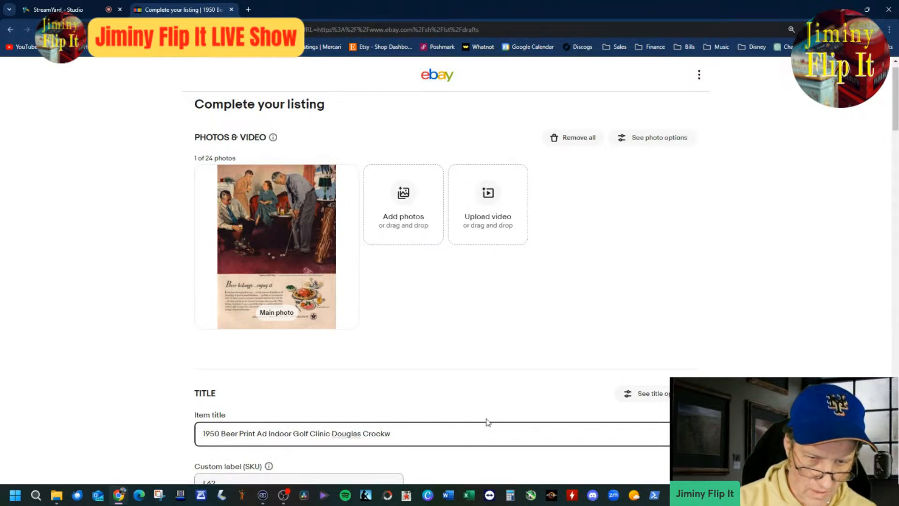
{"action": "type", "text": "linic "}
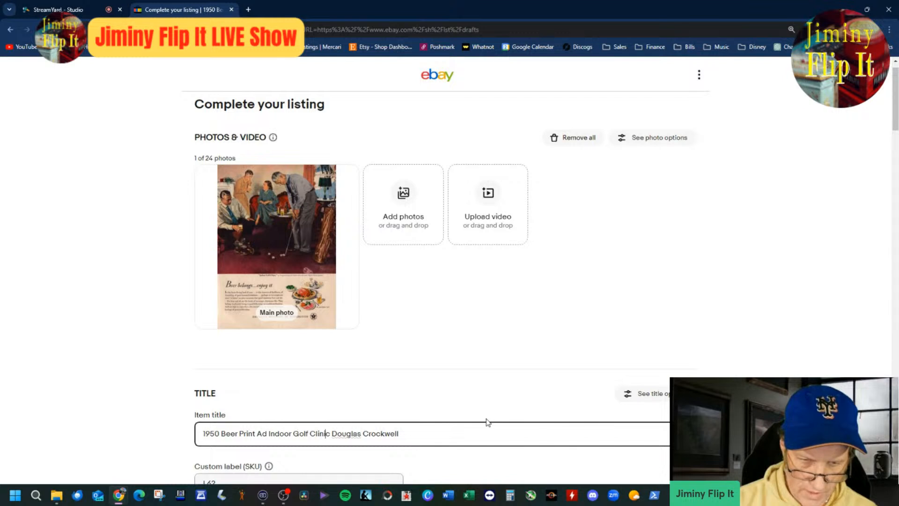
{"action": "type", "text": "Artist"}
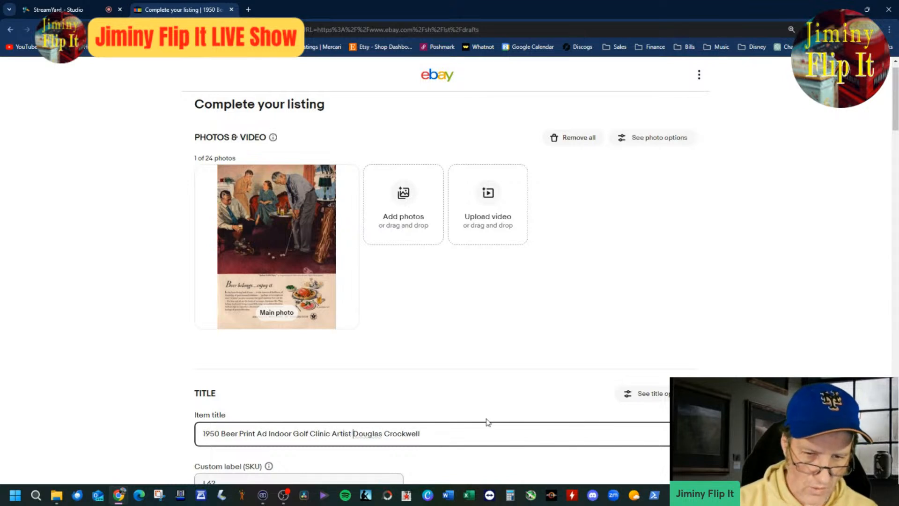
Step: Append "Club Snow Window" to the end of the item title and check its length against the character limit
{"action": "left_click", "coordinate": [460, 456]}
{"action": "left_click", "coordinate": [456, 444]}
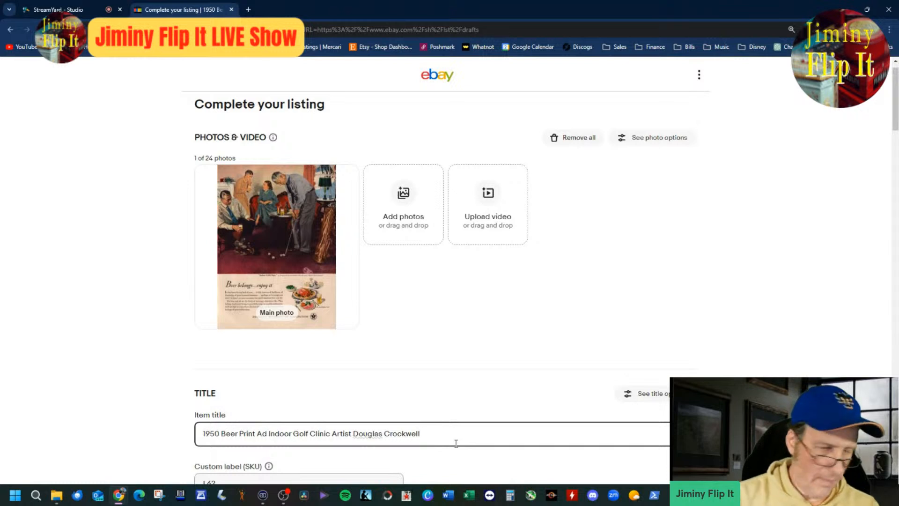
{"action": "type", "text": "Club "}
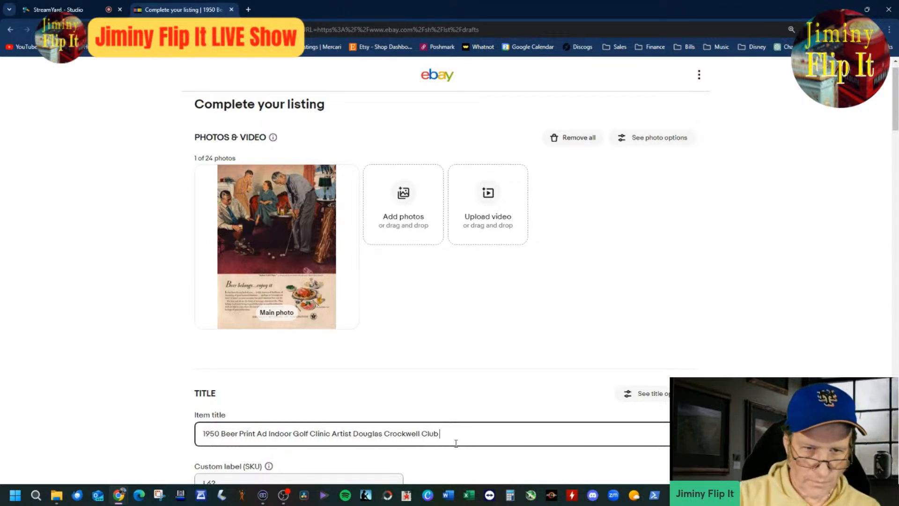
{"action": "type", "text": "Snow"}
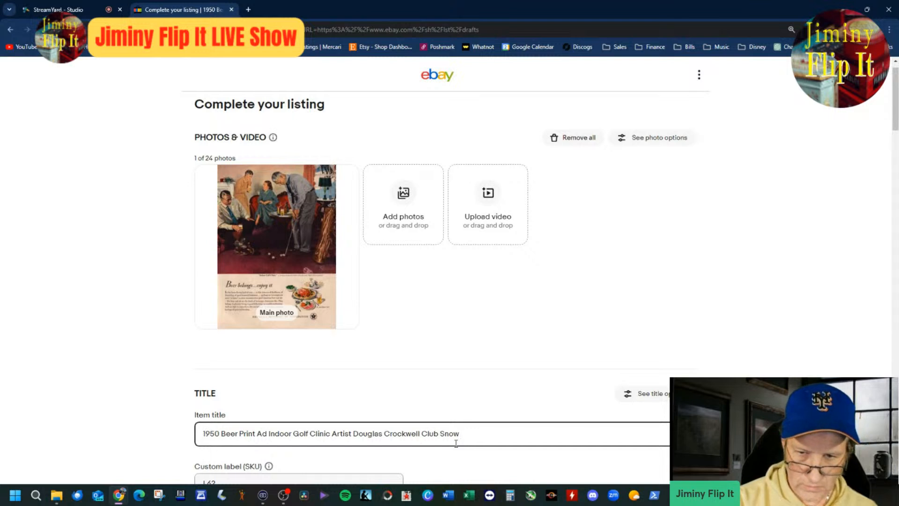
{"action": "type", "text": " Window"}
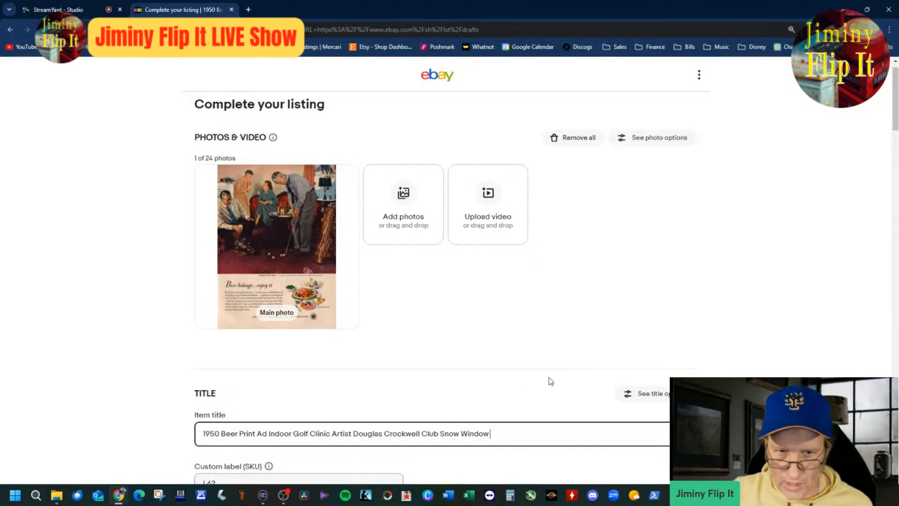
{"action": "scroll", "coordinate": [651, 304], "scroll_direction": "down", "scroll_amount": 4}
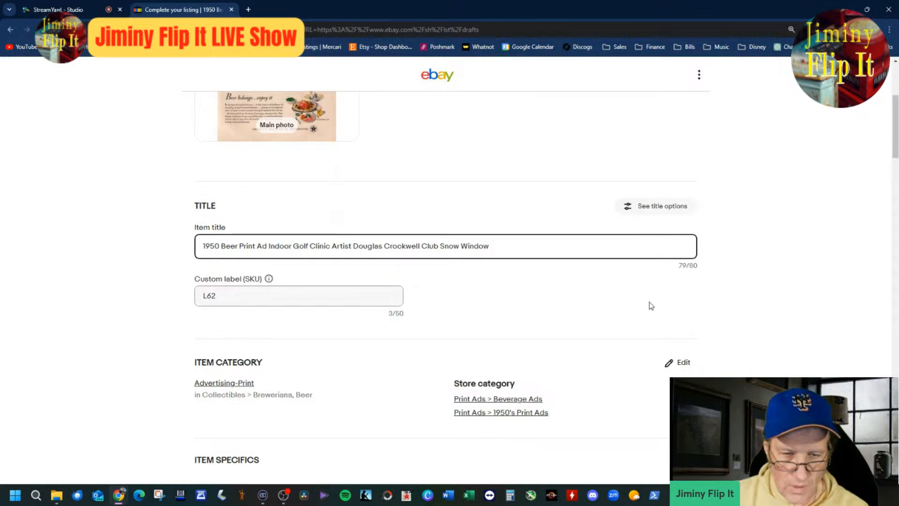
{"action": "scroll", "coordinate": [679, 297], "scroll_direction": "up", "scroll_amount": 4}
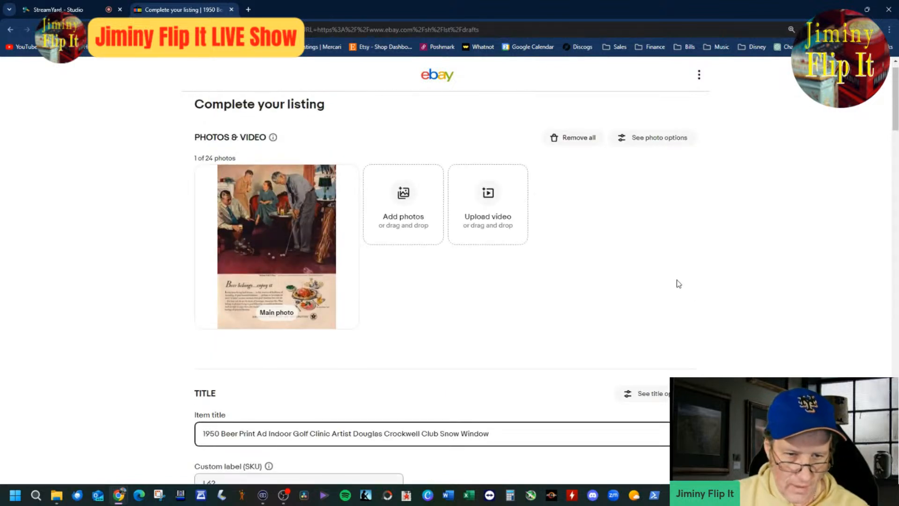
{"action": "scroll", "coordinate": [677, 284], "scroll_direction": "down", "scroll_amount": 4}
{"action": "scroll", "coordinate": [678, 284], "scroll_direction": "up", "scroll_amount": 4}
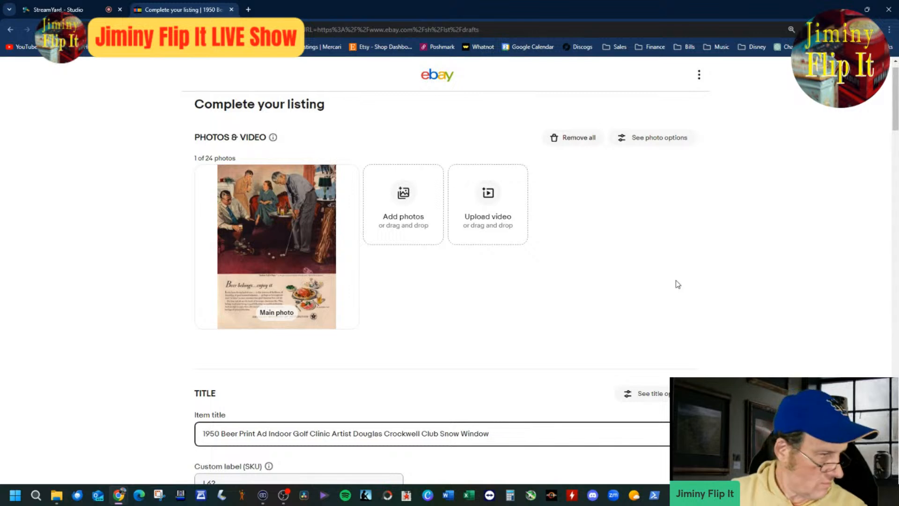
Step: Check the available Brand options, leaving the field empty, and review the listing's remaining details through shipping and promoted listings
{"action": "scroll", "coordinate": [894, 126], "scroll_direction": "down", "scroll_amount": 2}
{"action": "scroll", "coordinate": [894, 141], "scroll_direction": "down", "scroll_amount": 7}
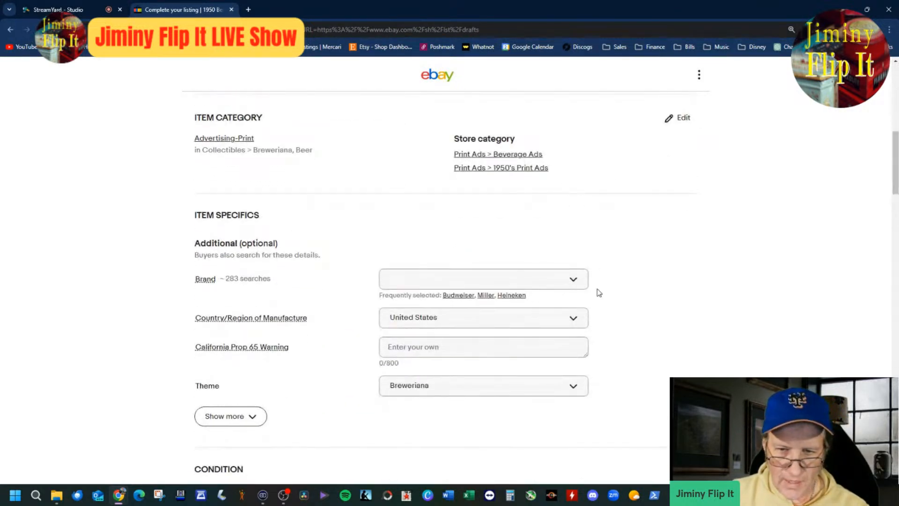
{"action": "left_click", "coordinate": [578, 285]}
{"action": "scroll", "coordinate": [558, 373], "scroll_direction": "down", "scroll_amount": 1}
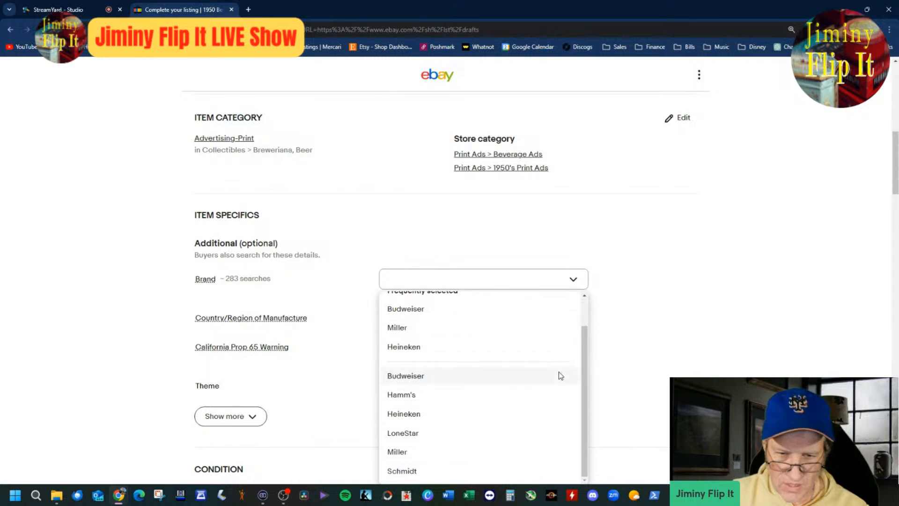
{"action": "scroll", "coordinate": [614, 359], "scroll_direction": "down", "scroll_amount": 4}
{"action": "left_click", "coordinate": [688, 320]}
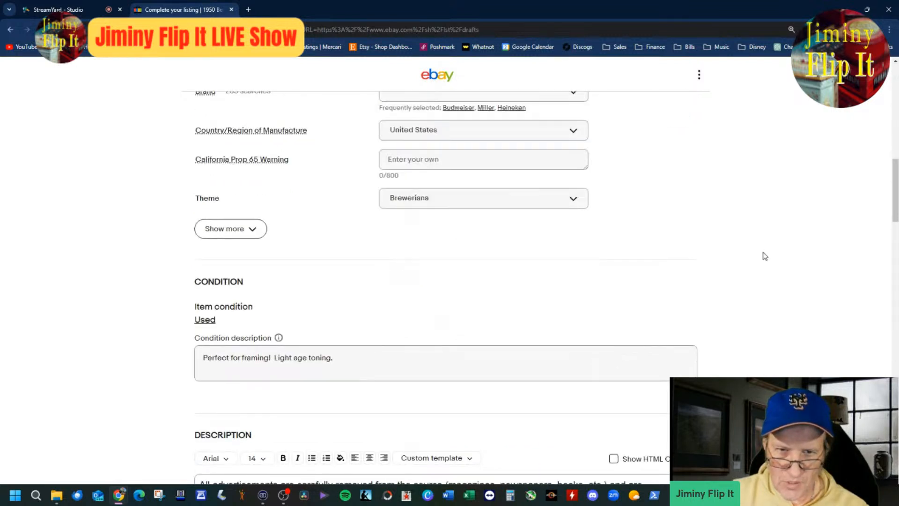
{"action": "scroll", "coordinate": [686, 317], "scroll_direction": "up", "scroll_amount": 4}
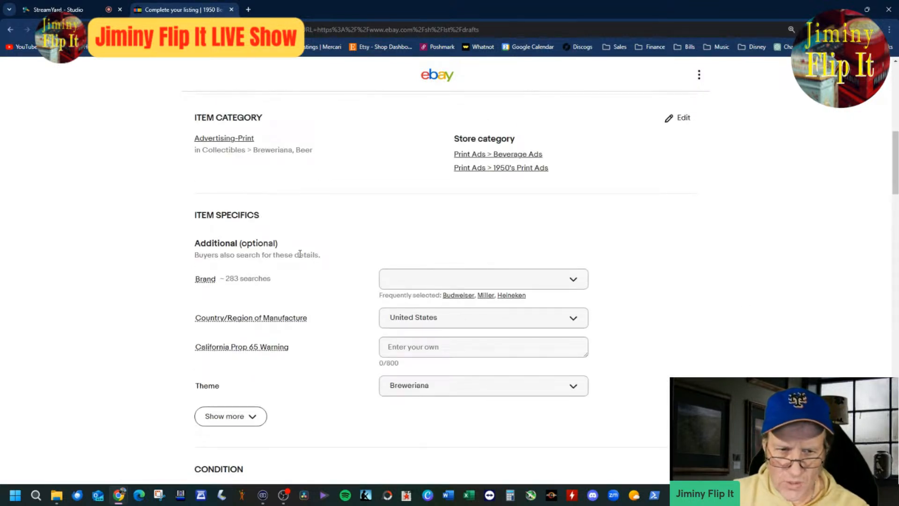
{"action": "scroll", "coordinate": [668, 332], "scroll_direction": "up", "scroll_amount": 6}
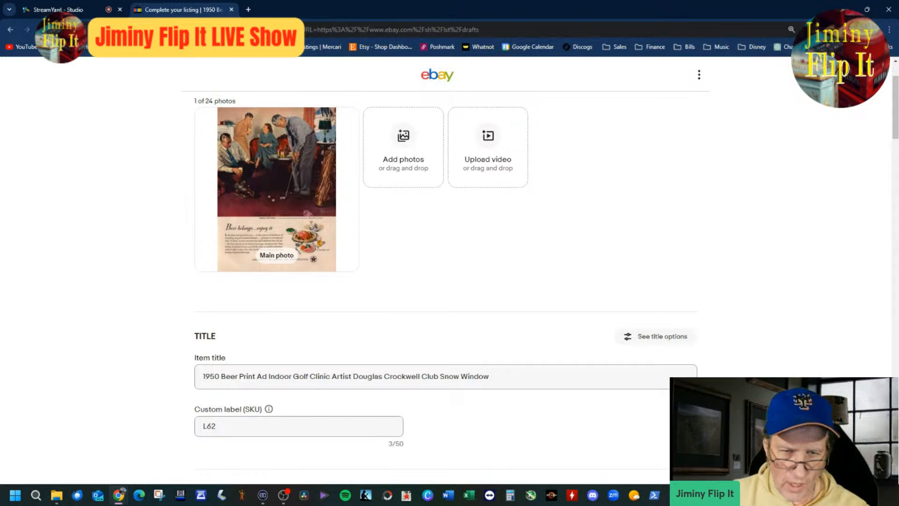
{"action": "scroll", "coordinate": [444, 281], "scroll_direction": "down", "scroll_amount": 10}
{"action": "scroll", "coordinate": [444, 281], "scroll_direction": "down", "scroll_amount": 15}
{"action": "scroll", "coordinate": [445, 281], "scroll_direction": "up", "scroll_amount": 4}
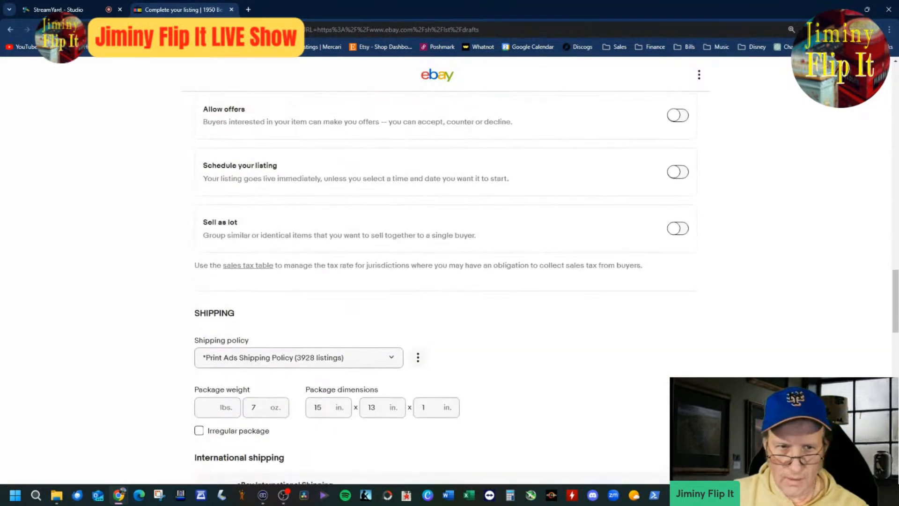
{"action": "scroll", "coordinate": [678, 331], "scroll_direction": "down", "scroll_amount": 12}
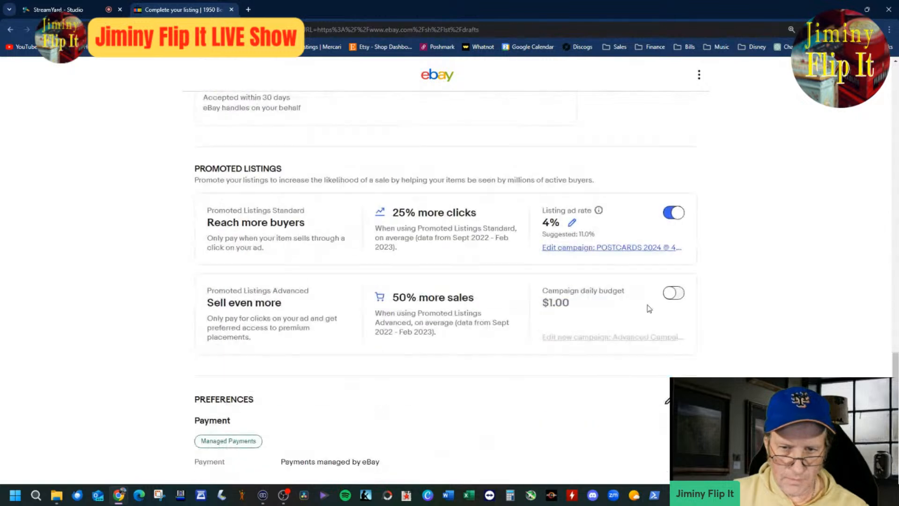
Step: Publish the completed 1950 beer print ad listing and start a similar listing from it
{"action": "scroll", "coordinate": [649, 248], "scroll_direction": "down", "scroll_amount": 10}
{"action": "left_click", "coordinate": [498, 310]}
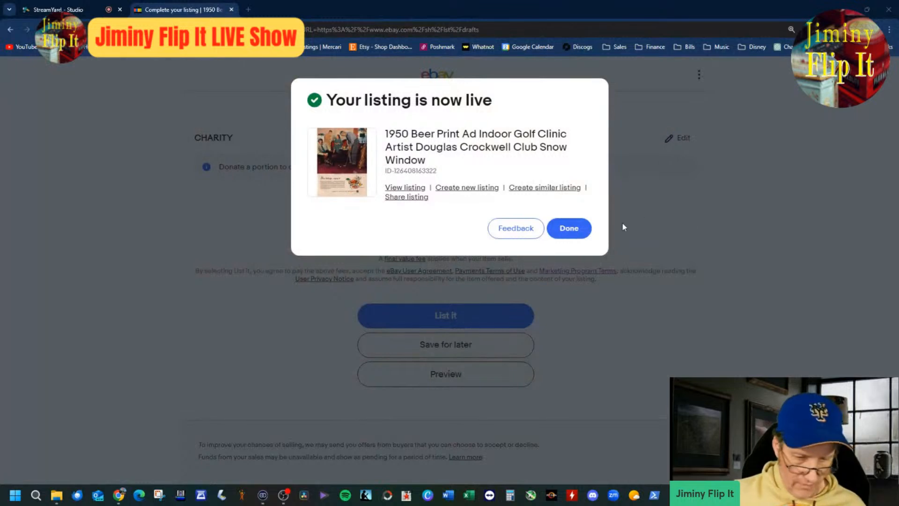
{"action": "left_click", "coordinate": [549, 191]}
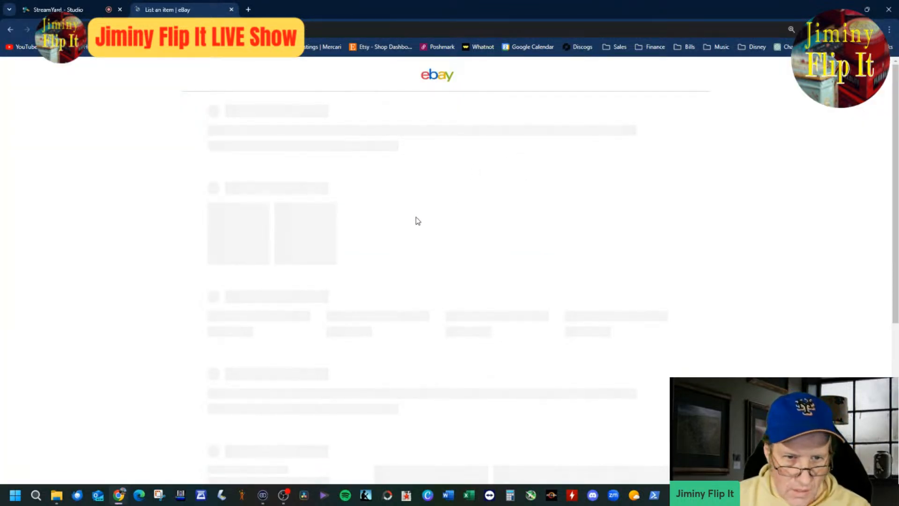
{"action": "left_click", "coordinate": [342, 202]}
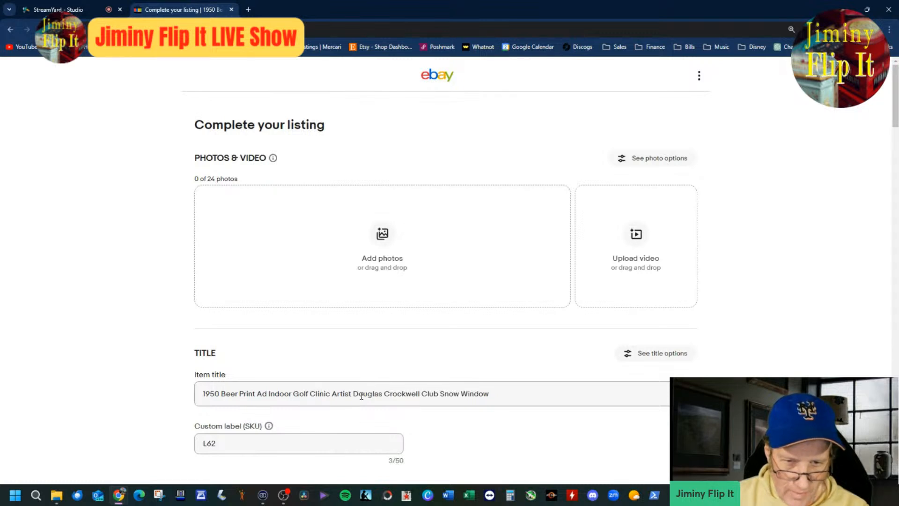
Step: Trim the copied item title to "1950 Print Ad" by removing "Beer" and all the text after "Ad"
{"action": "left_click_drag", "start_coordinate": [269, 395], "coordinate": [489, 394]}
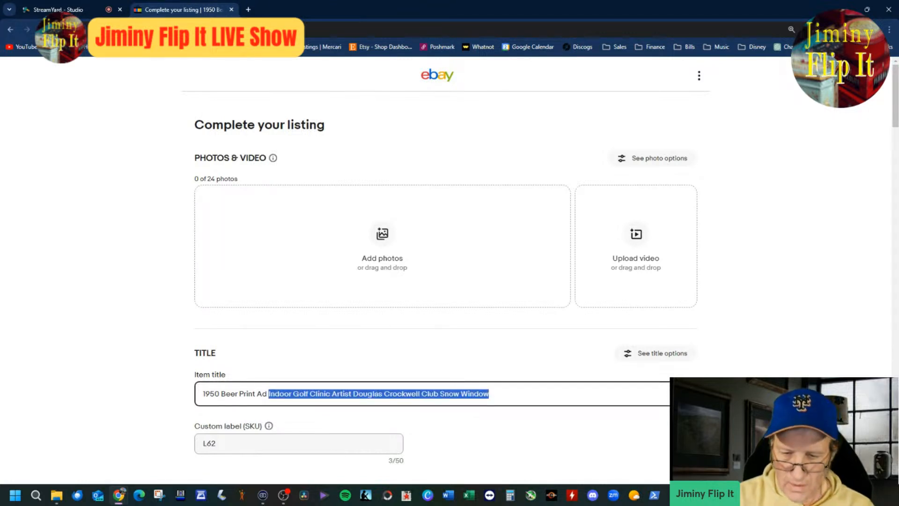
{"action": "key", "text": "BackSpace"}
{"action": "key", "text": "BackSpace"}
{"action": "key", "text": "BackSpace"}
{"action": "key", "text": "BackSpace"}
{"action": "key", "text": "BackSpace"}
{"action": "key", "text": "BackSpace"}
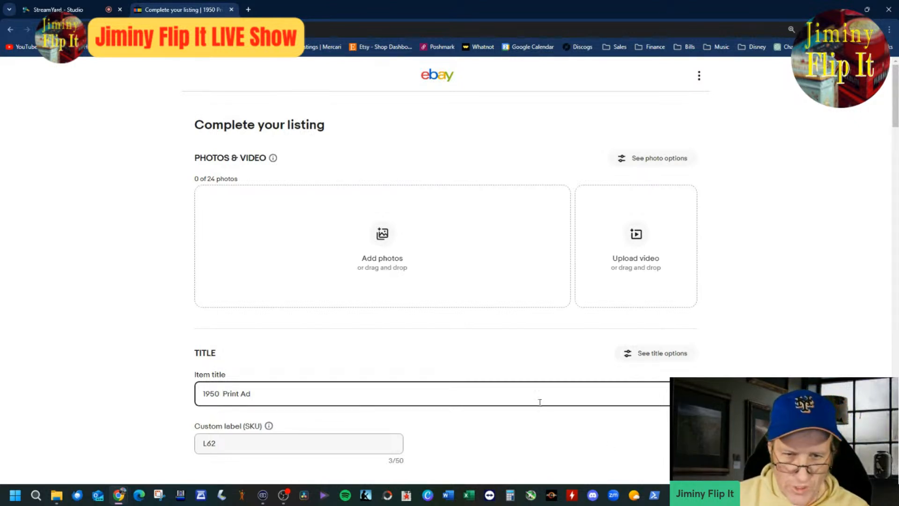
{"action": "left_click", "coordinate": [400, 265]}
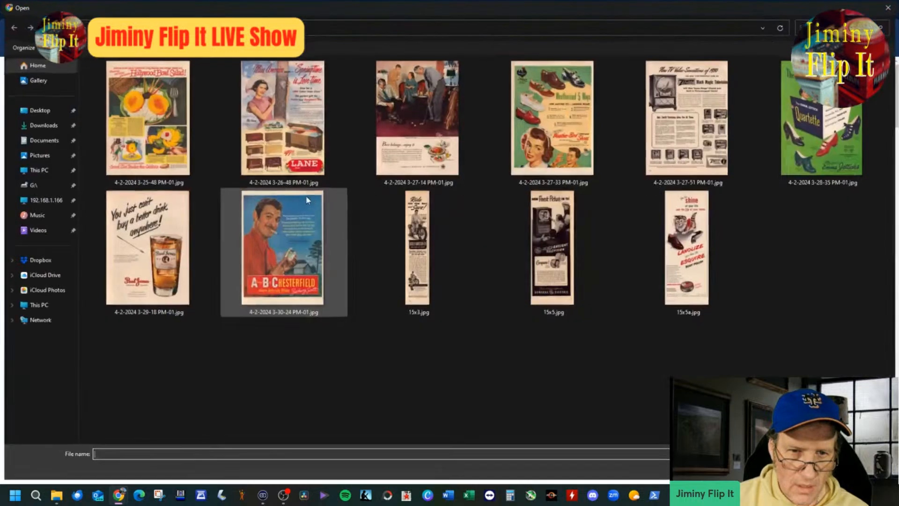
{"action": "left_click", "coordinate": [417, 114]}
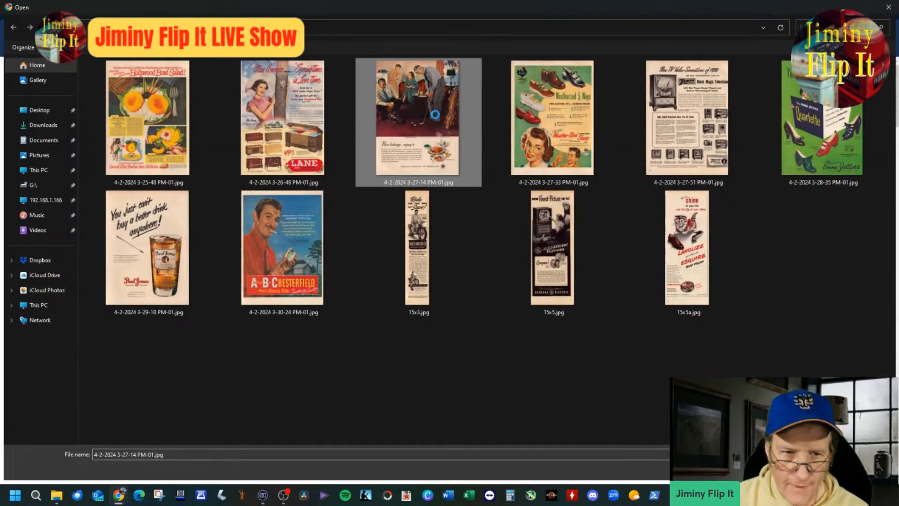
{"action": "key", "text": "shift+F10"}
{"action": "left_click", "coordinate": [496, 399]}
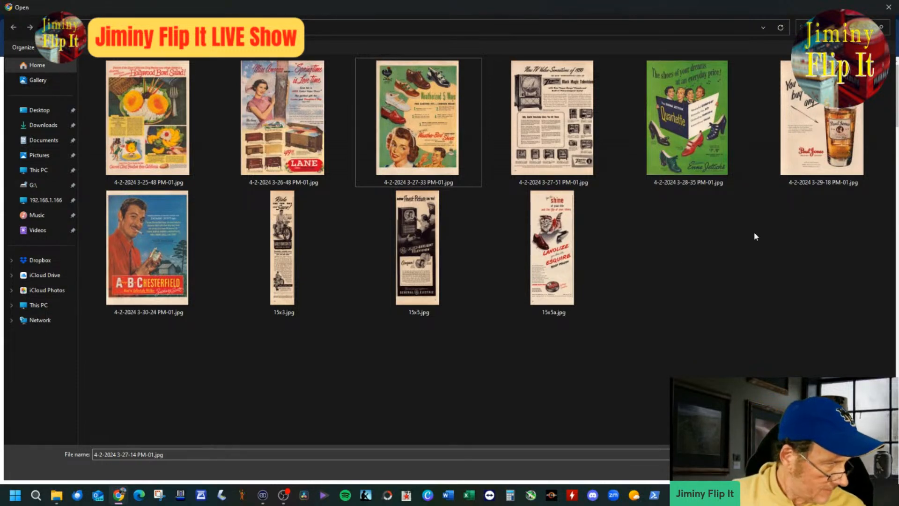
{"action": "double_click", "coordinate": [884, 181]}
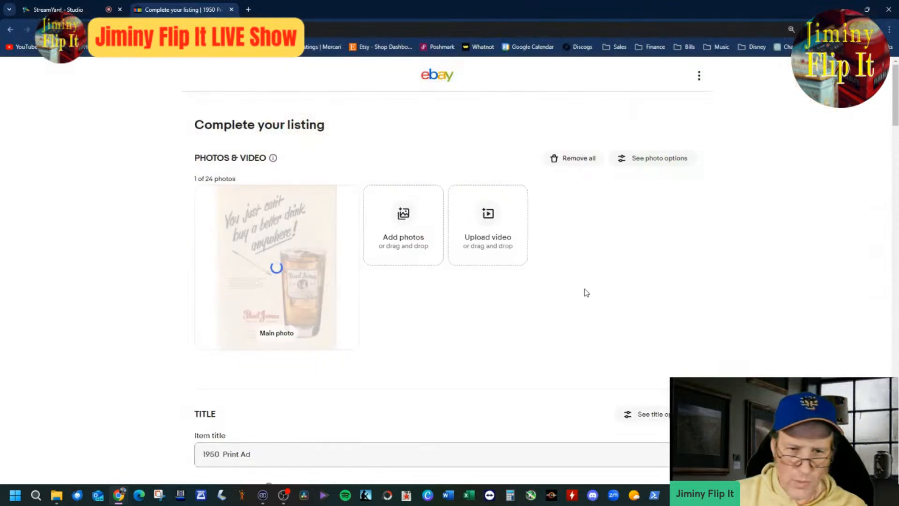
Step: Insert "Paul Jones Whiskey" between "1950" and "Print Ad" in the item title
{"action": "left_click", "coordinate": [328, 454]}
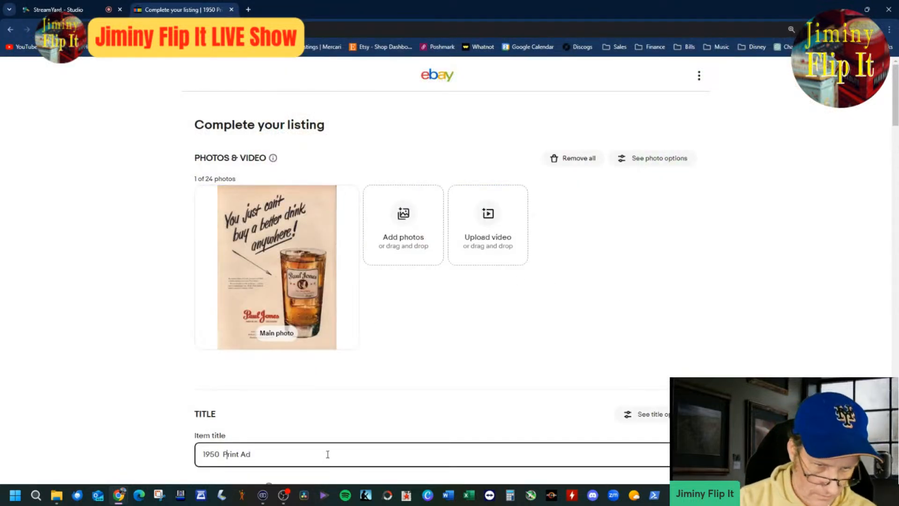
{"action": "type", "text": "Paul Jones"}
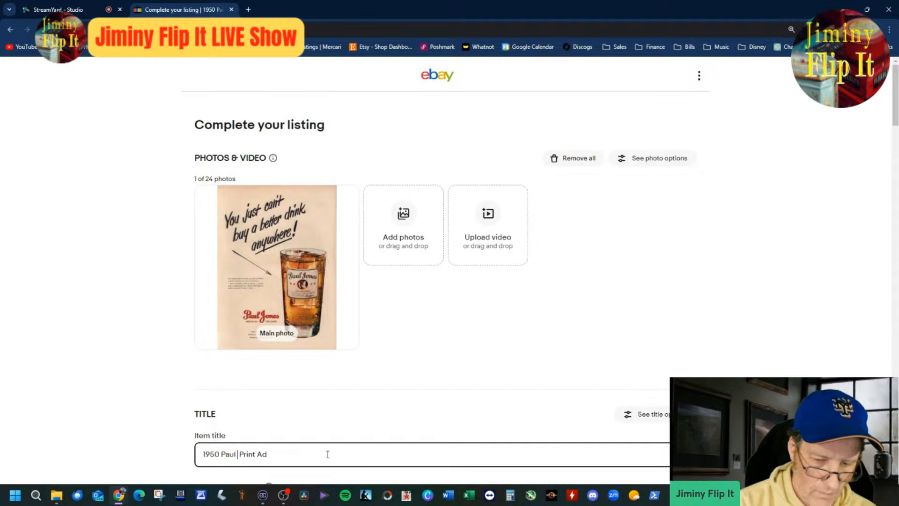
{"action": "type", "text": " Whic"}
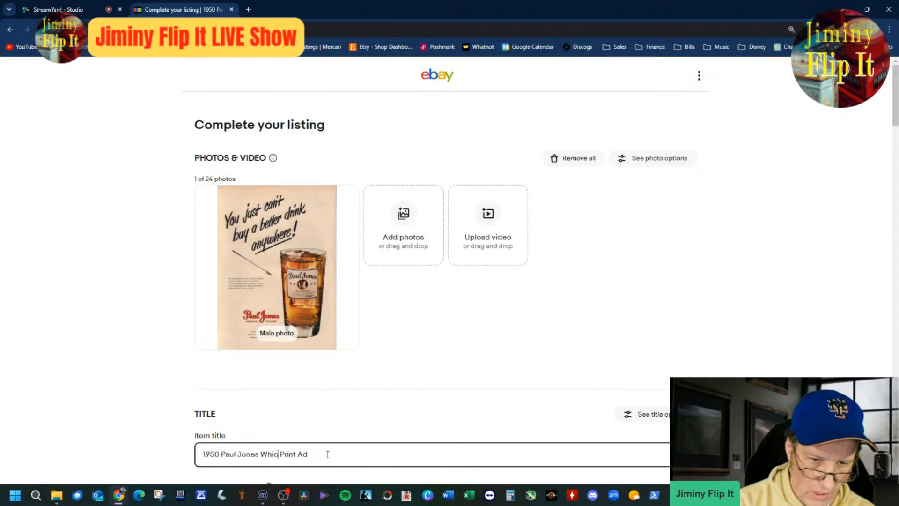
{"action": "key", "text": "BackSpace"}
{"action": "type", "text": "s"}
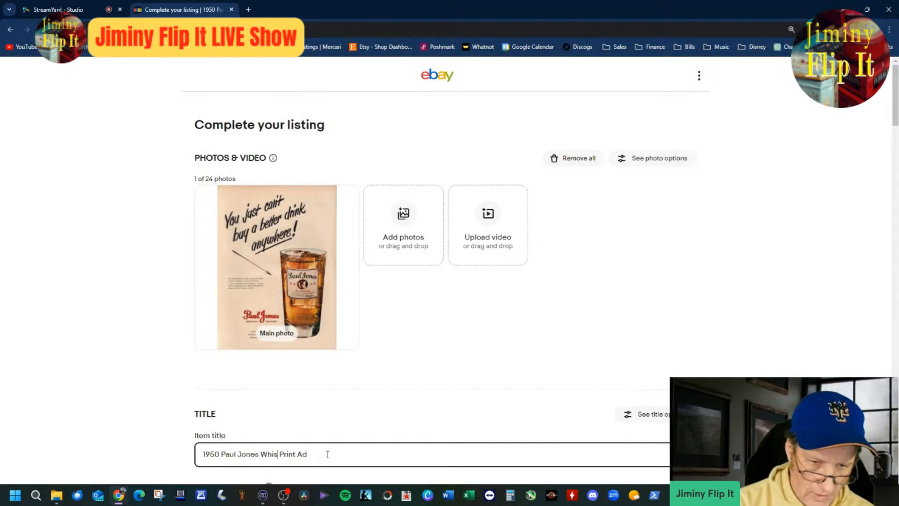
{"action": "type", "text": "key"}
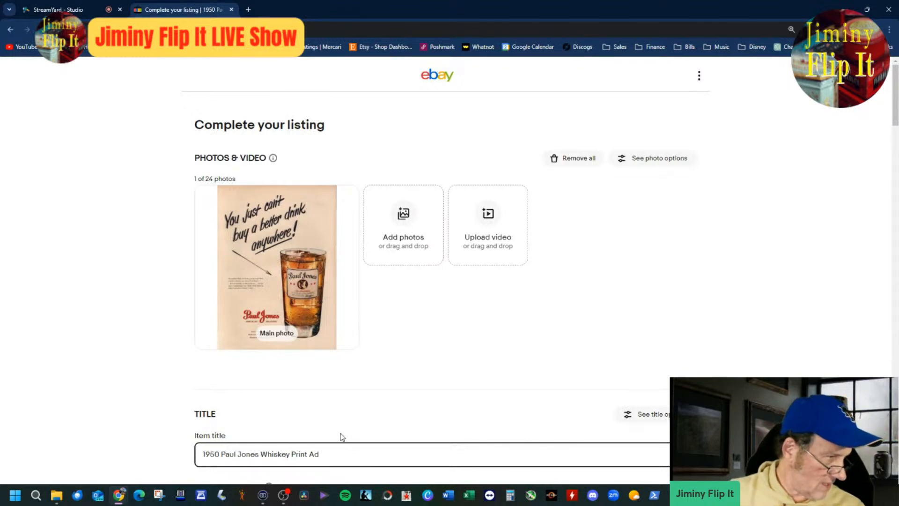
Step: Change the item category to Collectibles > Advertising > Food & Beverage > Distillery > Paul Jones
{"action": "scroll", "coordinate": [440, 349], "scroll_direction": "down", "scroll_amount": 4}
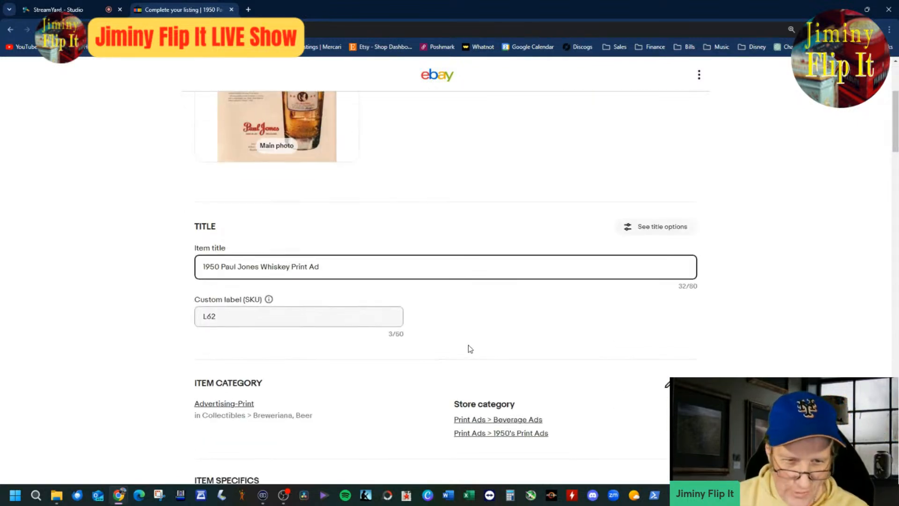
{"action": "left_click", "coordinate": [247, 404]}
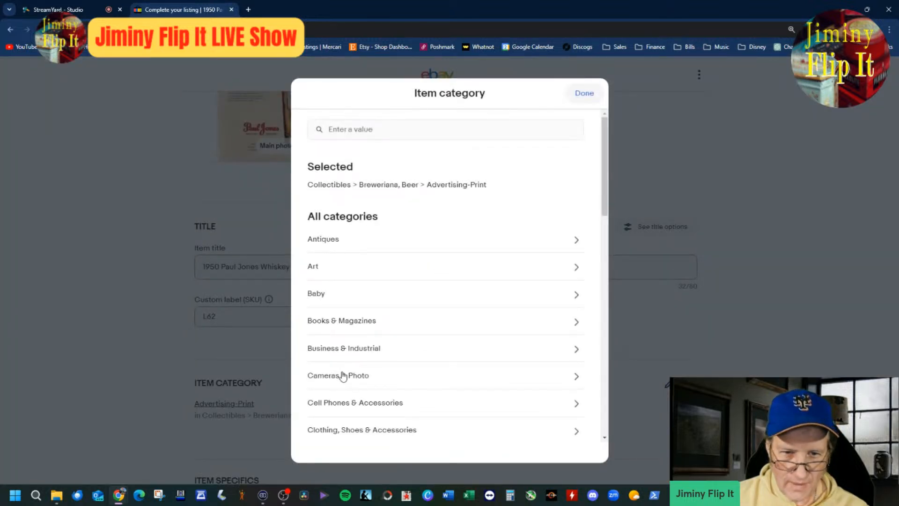
{"action": "left_click", "coordinate": [325, 185]}
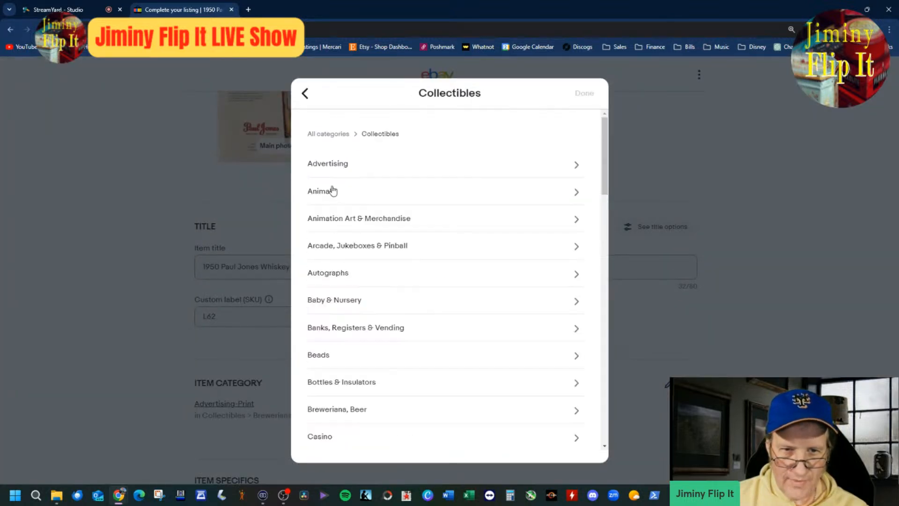
{"action": "left_click", "coordinate": [328, 169]}
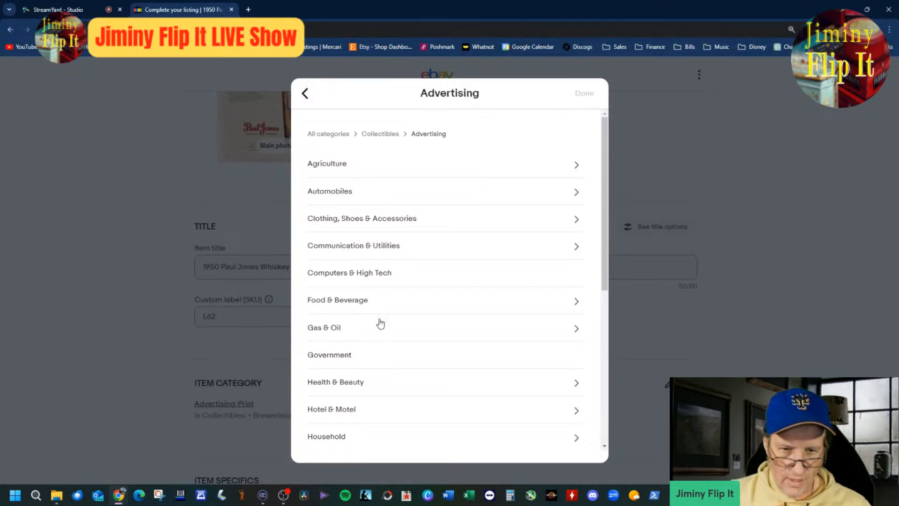
{"action": "left_click", "coordinate": [381, 304]}
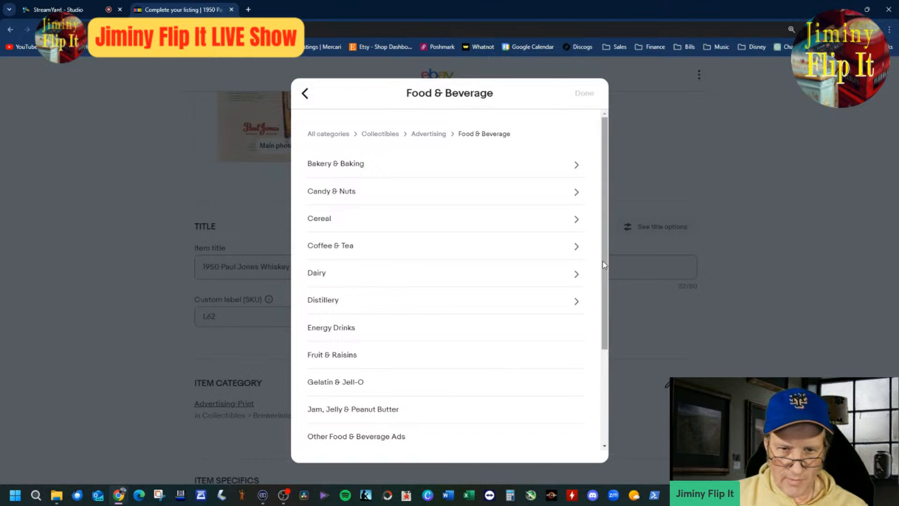
{"action": "left_click", "coordinate": [506, 302]}
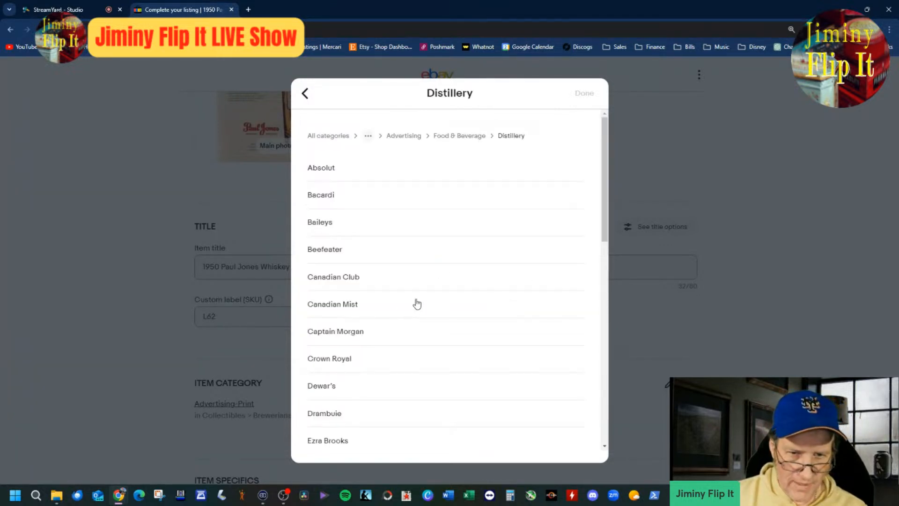
{"action": "scroll", "coordinate": [417, 305], "scroll_direction": "down", "scroll_amount": 4}
{"action": "scroll", "coordinate": [417, 308], "scroll_direction": "down", "scroll_amount": 4}
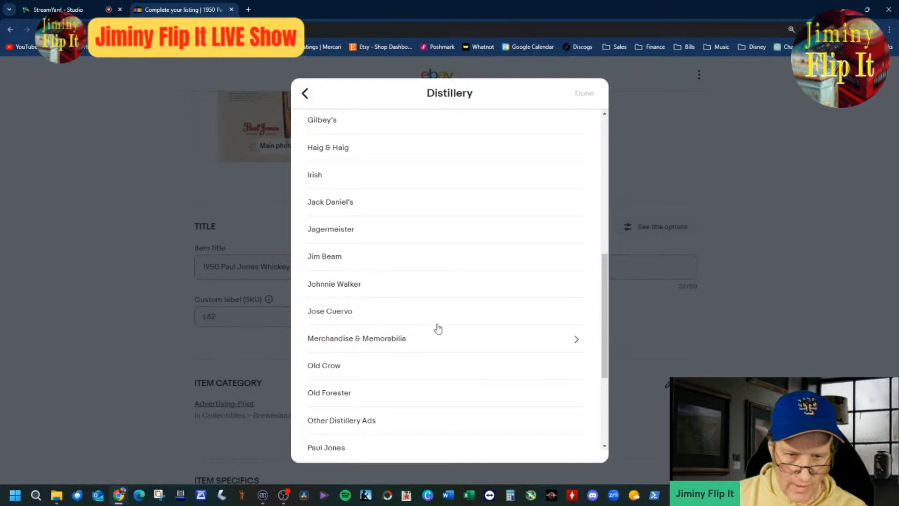
{"action": "left_click", "coordinate": [323, 448]}
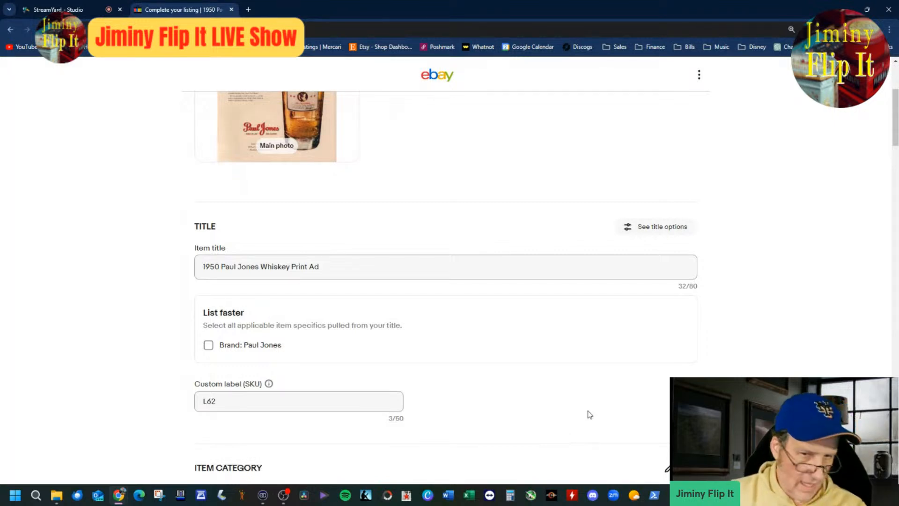
Step: Accept the suggested brand Paul Jones and set Original/Reproduction to Original in the item specifics
{"action": "left_click", "coordinate": [241, 345]}
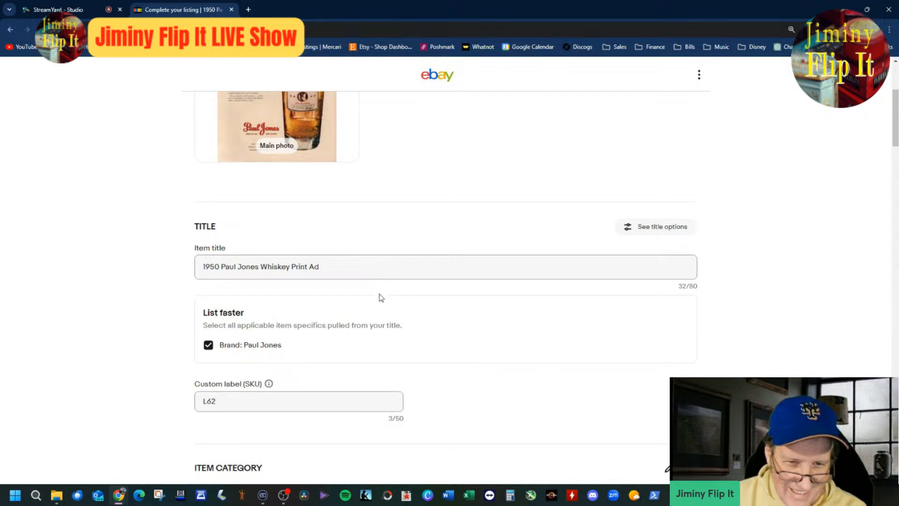
{"action": "scroll", "coordinate": [375, 323], "scroll_direction": "down", "scroll_amount": 4}
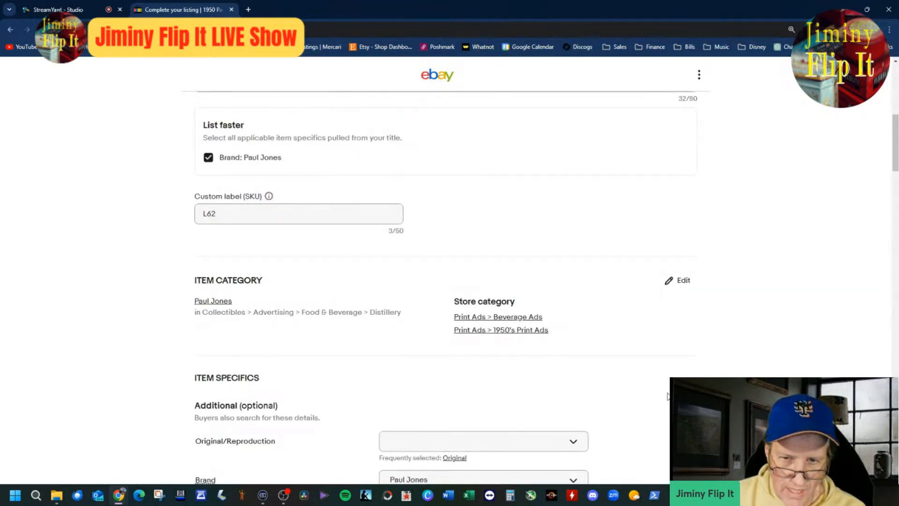
{"action": "scroll", "coordinate": [469, 345], "scroll_direction": "down", "scroll_amount": 4}
{"action": "left_click", "coordinate": [459, 270]}
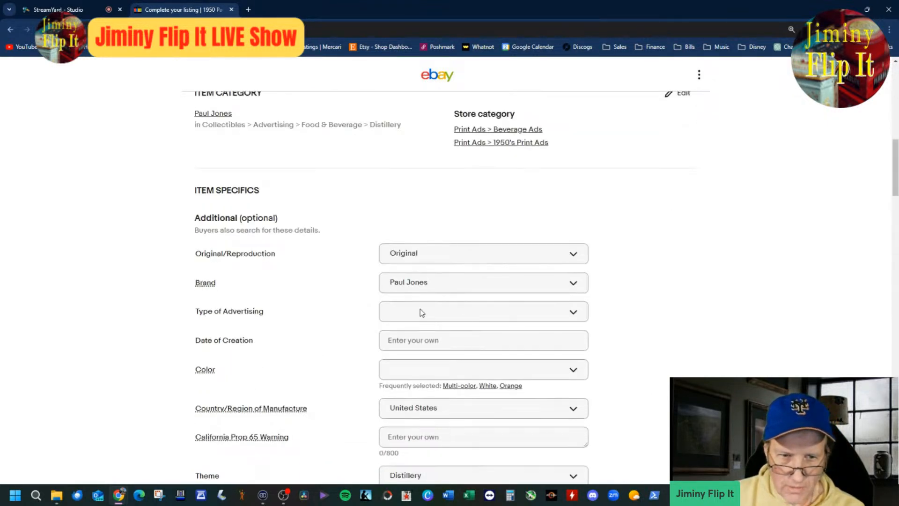
Step: Add "Print Ad" as a custom value for Type of Advertising
{"action": "left_click", "coordinate": [479, 316]}
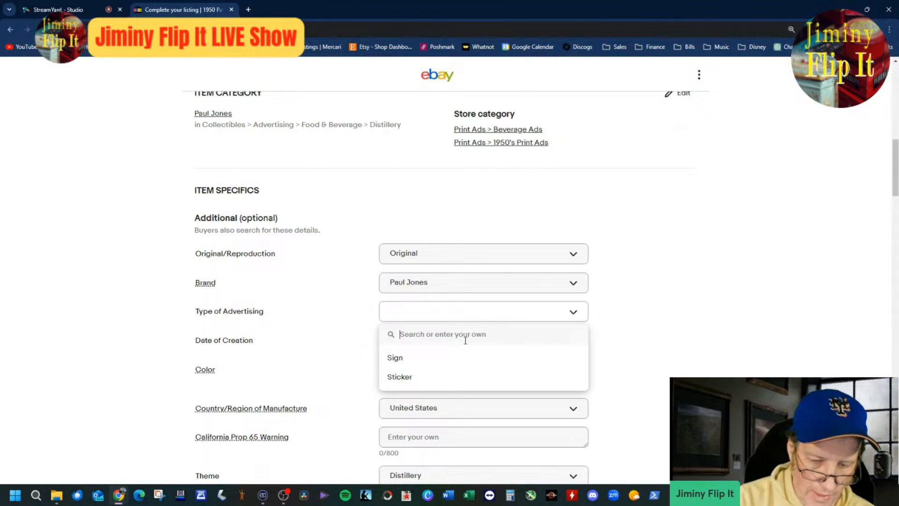
{"action": "type", "text": "Prtin"}
{"action": "key", "text": "BackSpace"}
{"action": "key", "text": "BackSpace"}
{"action": "key", "text": "BackSpace"}
{"action": "key", "text": "BackSpace"}
{"action": "type", "text": "rint Ad"}
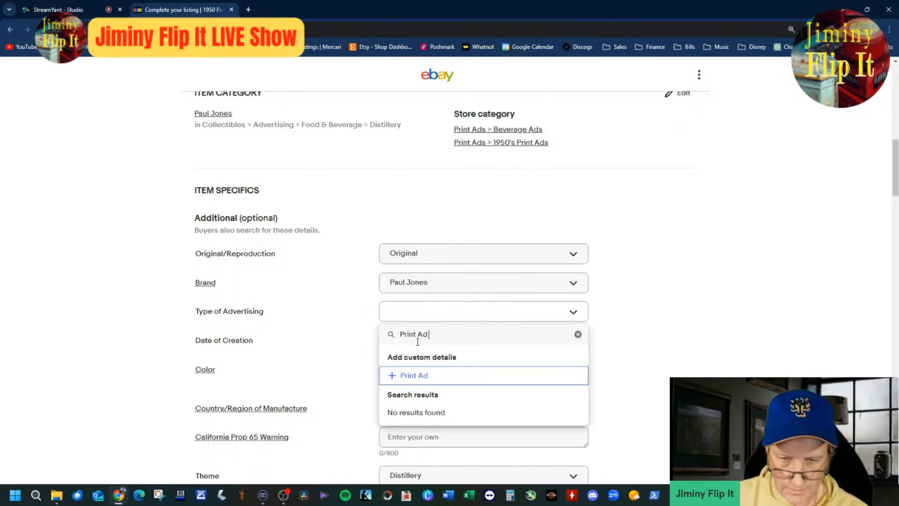
{"action": "left_click", "coordinate": [419, 375]}
Step: Set the Date of Creation to 1950 and the Color to Multi-color
{"action": "left_click", "coordinate": [456, 341]}
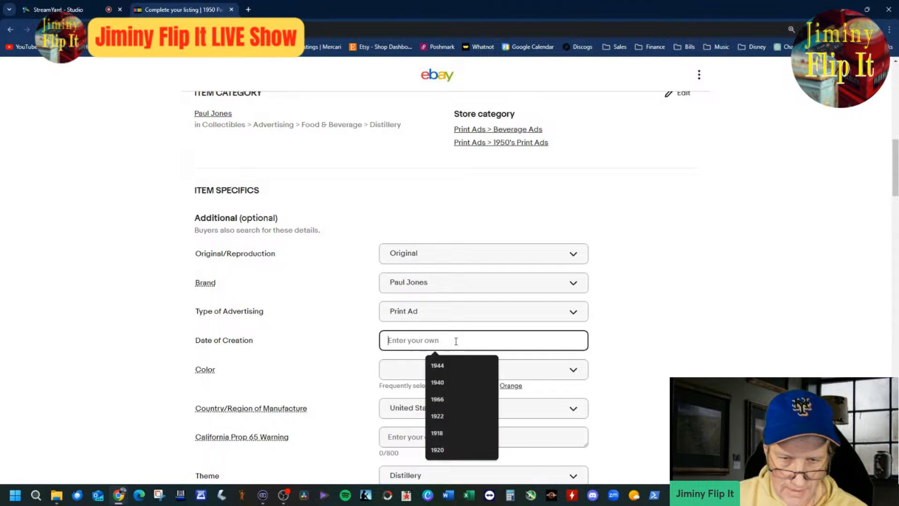
{"action": "type", "text": "1950"}
{"action": "key", "text": "Tab"}
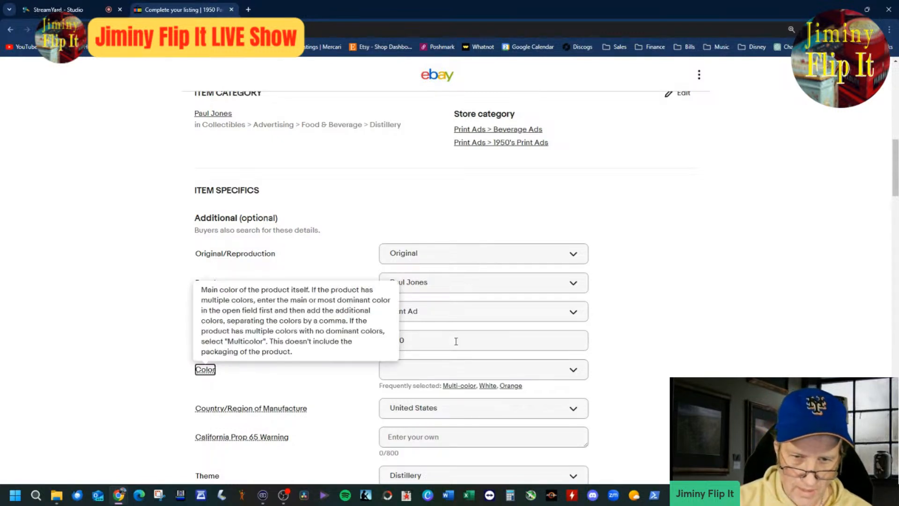
{"action": "left_click", "coordinate": [459, 386]}
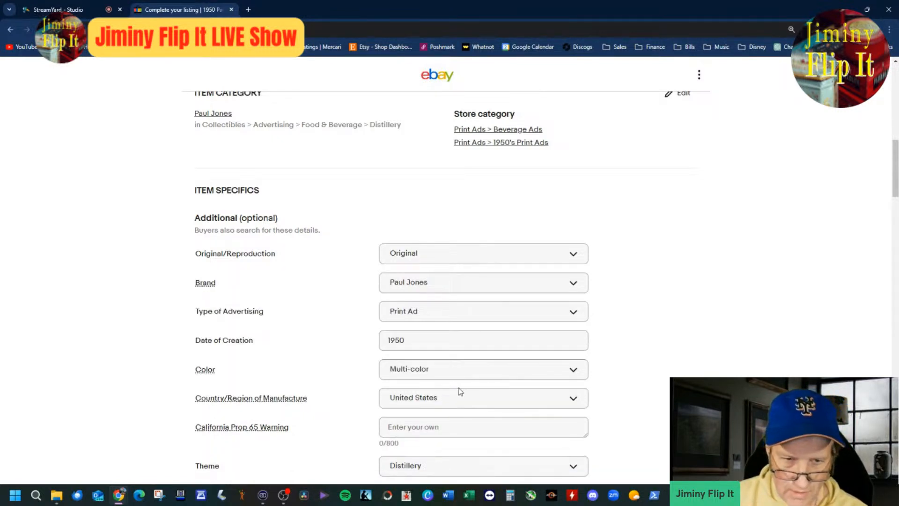
Step: Switch to the Scans folder in File Explorer, open the Paul Jones whiskey scan and examine its slogan, body text and label up close
{"action": "scroll", "coordinate": [460, 391], "scroll_direction": "down", "scroll_amount": 4}
{"action": "scroll", "coordinate": [460, 391], "scroll_direction": "down", "scroll_amount": 3}
{"action": "scroll", "coordinate": [454, 389], "scroll_direction": "up", "scroll_amount": 11}
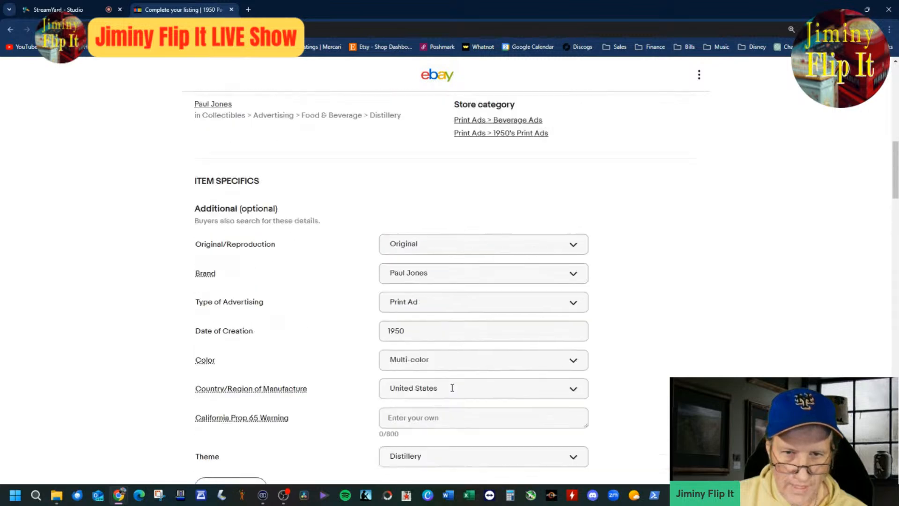
{"action": "left_click", "coordinate": [56, 495]}
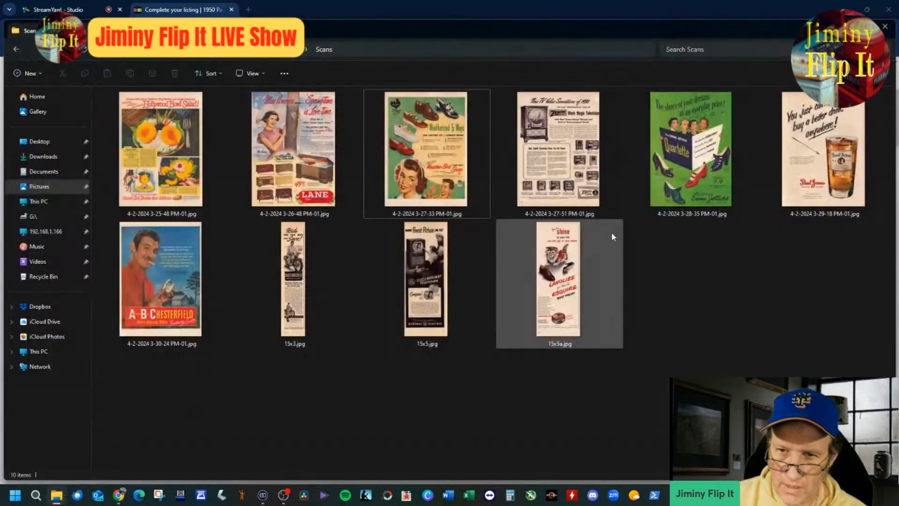
{"action": "double_click", "coordinate": [807, 187]}
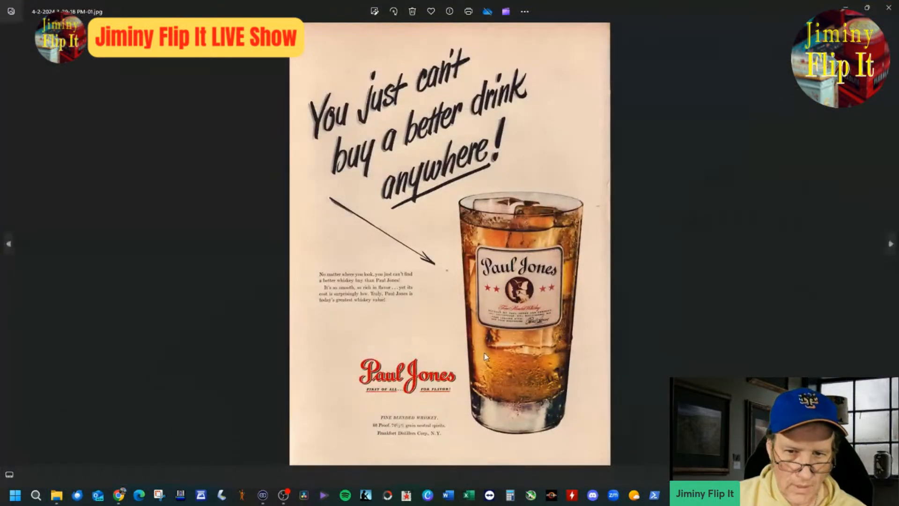
{"action": "scroll", "coordinate": [484, 355], "scroll_direction": "up", "scroll_amount": 2}
{"action": "scroll", "coordinate": [485, 357], "scroll_direction": "up", "scroll_amount": 2}
{"action": "scroll", "coordinate": [589, 351], "scroll_direction": "up", "scroll_amount": 2}
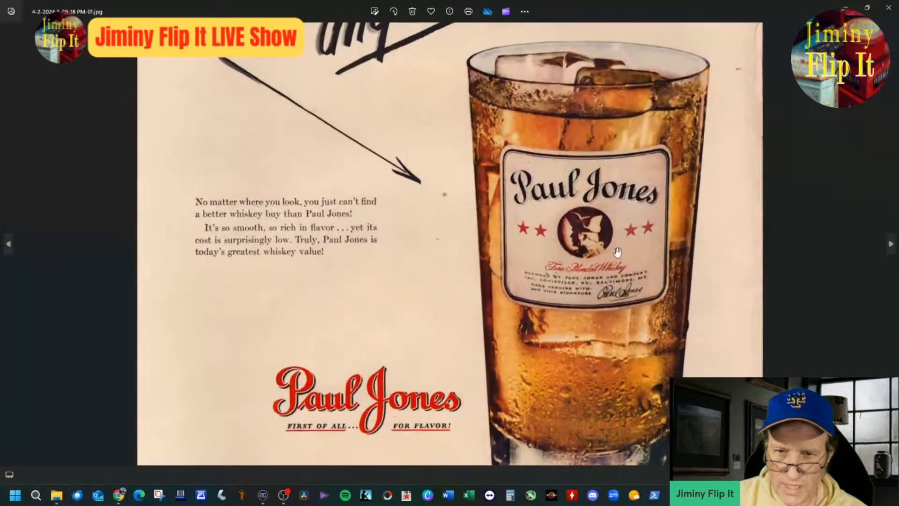
{"action": "scroll", "coordinate": [590, 266], "scroll_direction": "down", "scroll_amount": 3}
{"action": "scroll", "coordinate": [626, 266], "scroll_direction": "down", "scroll_amount": 2}
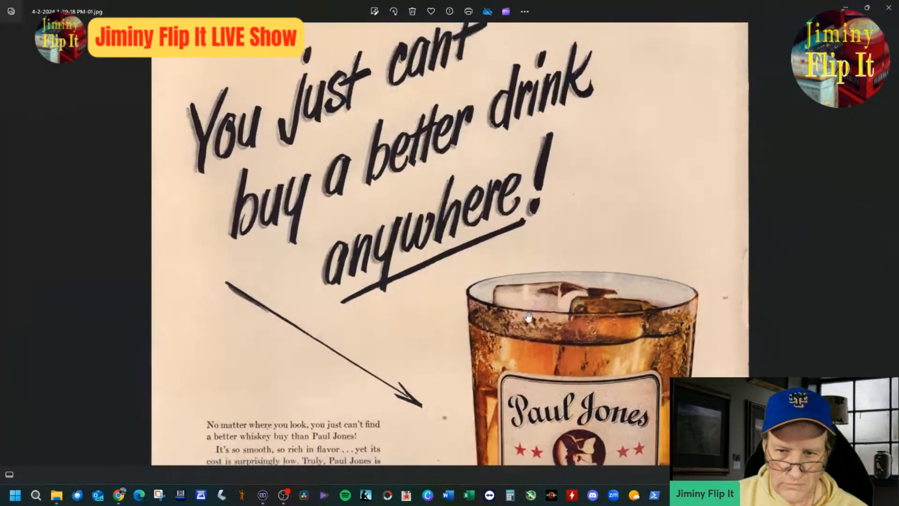
Step: Examine the body text and the glass label's fine print on the Paul Jones whiskey scan
{"action": "left_click_drag", "start_coordinate": [621, 279], "coordinate": [603, 250]}
{"action": "left_click_drag", "start_coordinate": [590, 354], "coordinate": [564, 256]}
{"action": "scroll", "coordinate": [347, 319], "scroll_direction": "up", "scroll_amount": 1}
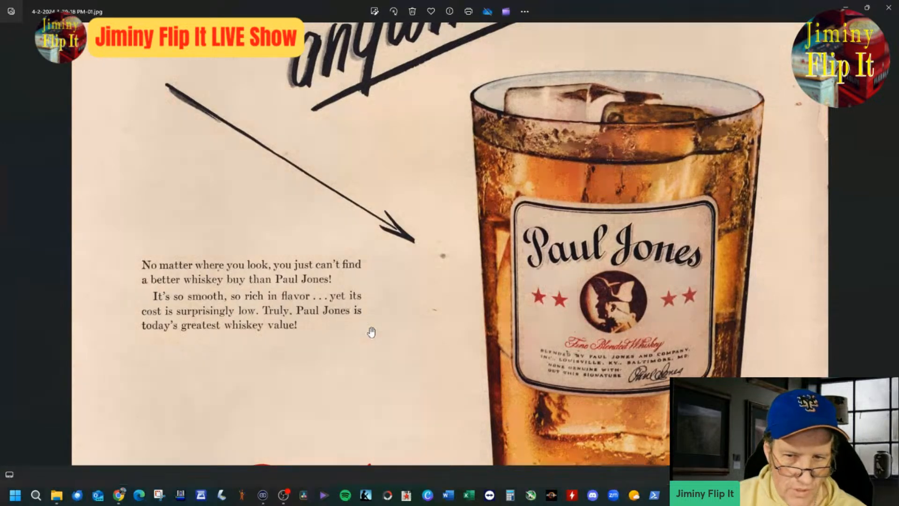
{"action": "left_click_drag", "start_coordinate": [373, 333], "coordinate": [412, 296]}
{"action": "scroll", "coordinate": [491, 328], "scroll_direction": "down", "scroll_amount": 2}
{"action": "scroll", "coordinate": [643, 372], "scroll_direction": "up", "scroll_amount": 4}
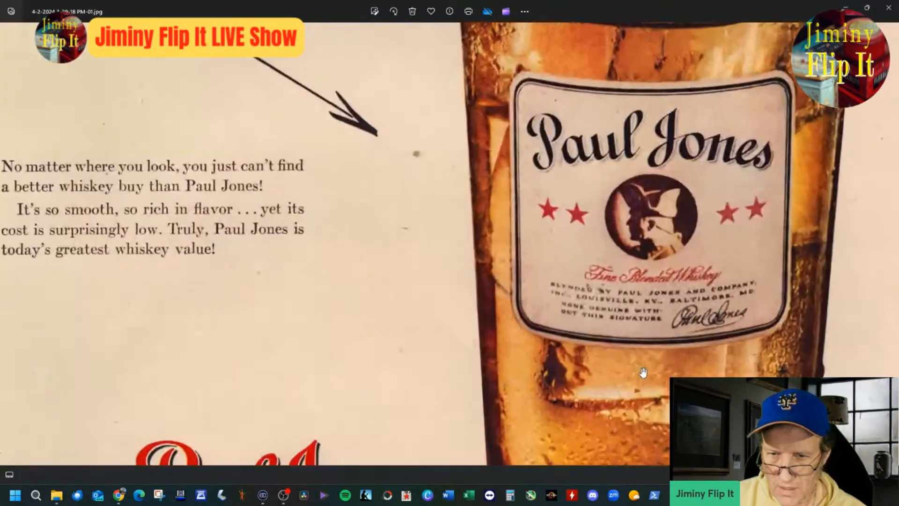
{"action": "scroll", "coordinate": [643, 373], "scroll_direction": "up", "scroll_amount": 3}
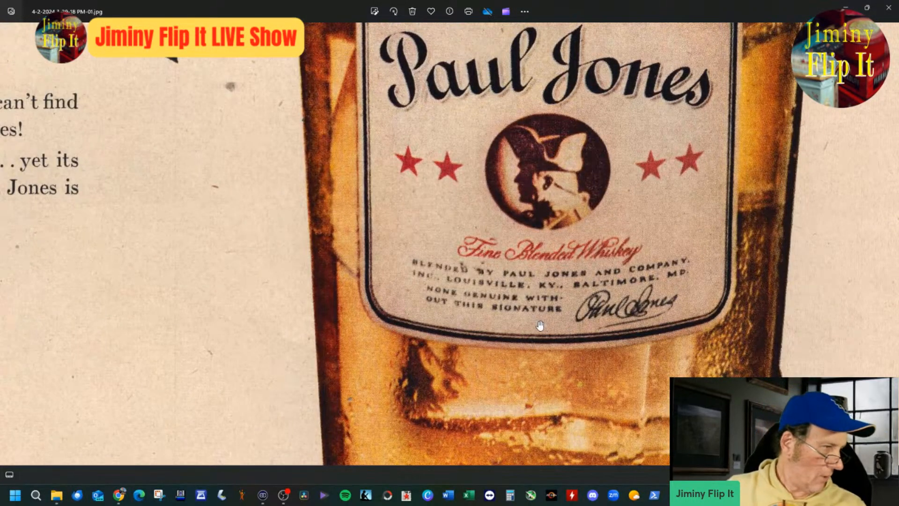
{"action": "scroll", "coordinate": [540, 325], "scroll_direction": "down", "scroll_amount": 3}
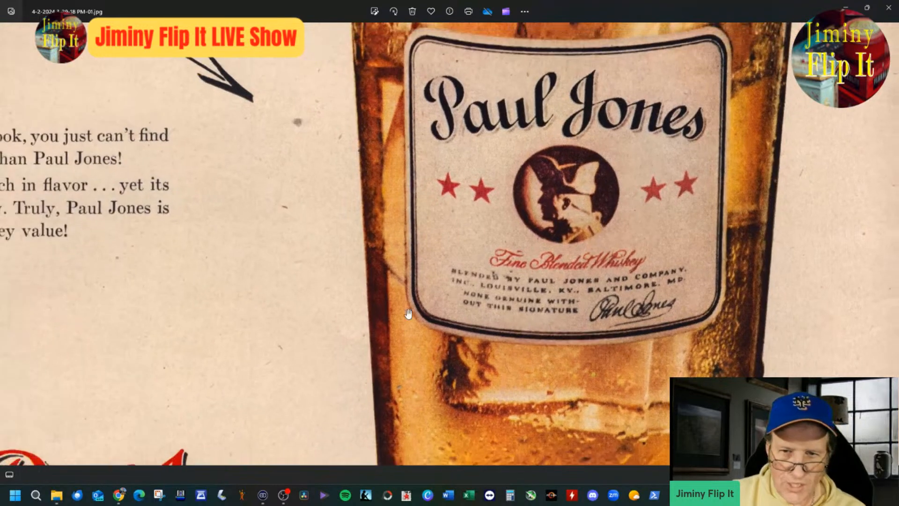
Step: Examine the rest of the scan, from the drink glass to the Paul Jones logo, tagline and distiller details at the foot
{"action": "left_click_drag", "start_coordinate": [377, 281], "coordinate": [489, 281]}
{"action": "scroll", "coordinate": [309, 264], "scroll_direction": "down", "scroll_amount": 1}
{"action": "left_click_drag", "start_coordinate": [307, 262], "coordinate": [419, 263]}
{"action": "scroll", "coordinate": [442, 201], "scroll_direction": "down", "scroll_amount": 3}
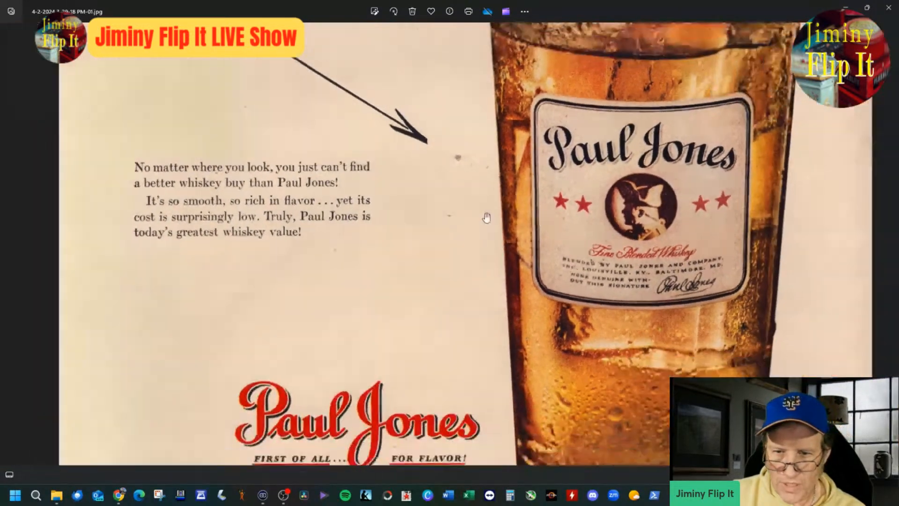
{"action": "scroll", "coordinate": [612, 244], "scroll_direction": "up", "scroll_amount": 2}
{"action": "scroll", "coordinate": [538, 296], "scroll_direction": "down", "scroll_amount": 1}
{"action": "left_click_drag", "start_coordinate": [537, 279], "coordinate": [535, 221]}
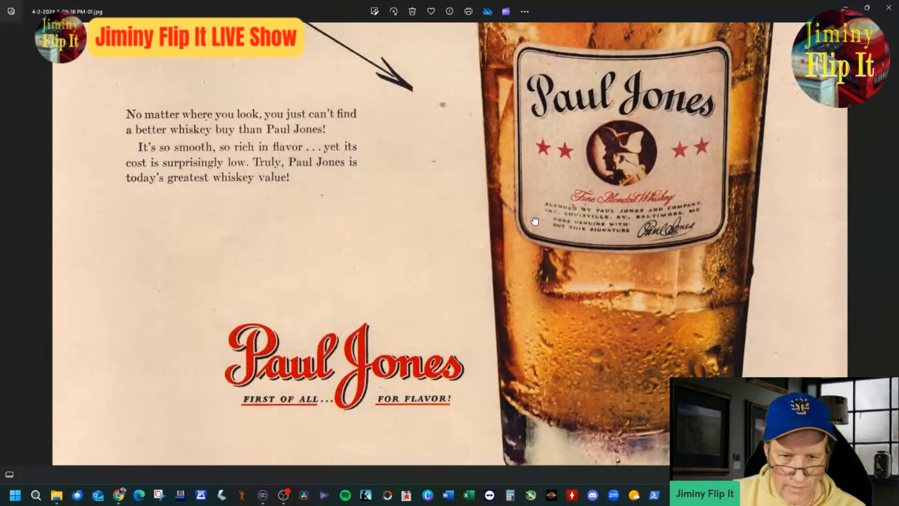
{"action": "left_click_drag", "start_coordinate": [537, 139], "coordinate": [573, 299]}
{"action": "scroll", "coordinate": [567, 335], "scroll_direction": "down", "scroll_amount": 1}
{"action": "left_click_drag", "start_coordinate": [630, 390], "coordinate": [576, 335]}
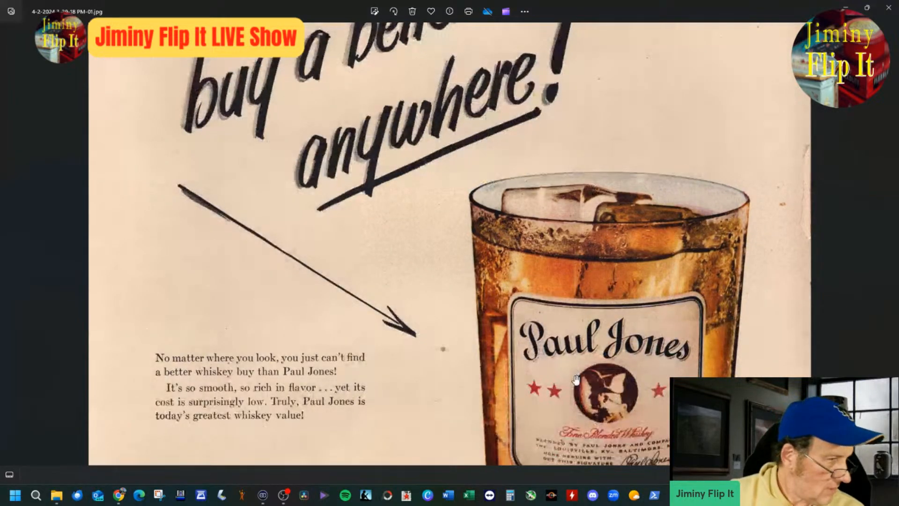
{"action": "left_click_drag", "start_coordinate": [576, 380], "coordinate": [579, 262]}
{"action": "scroll", "coordinate": [580, 347], "scroll_direction": "down", "scroll_amount": 3}
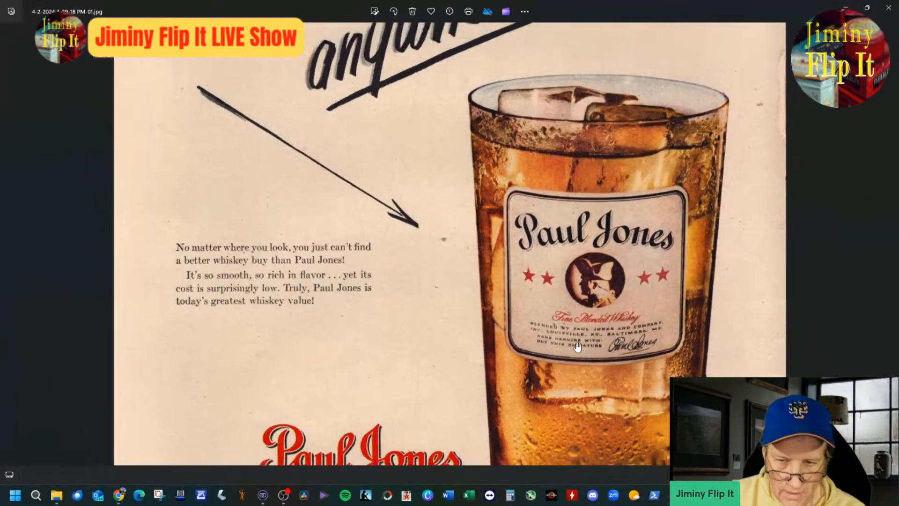
{"action": "left_click_drag", "start_coordinate": [580, 349], "coordinate": [568, 231]}
{"action": "scroll", "coordinate": [558, 295], "scroll_direction": "up", "scroll_amount": 2}
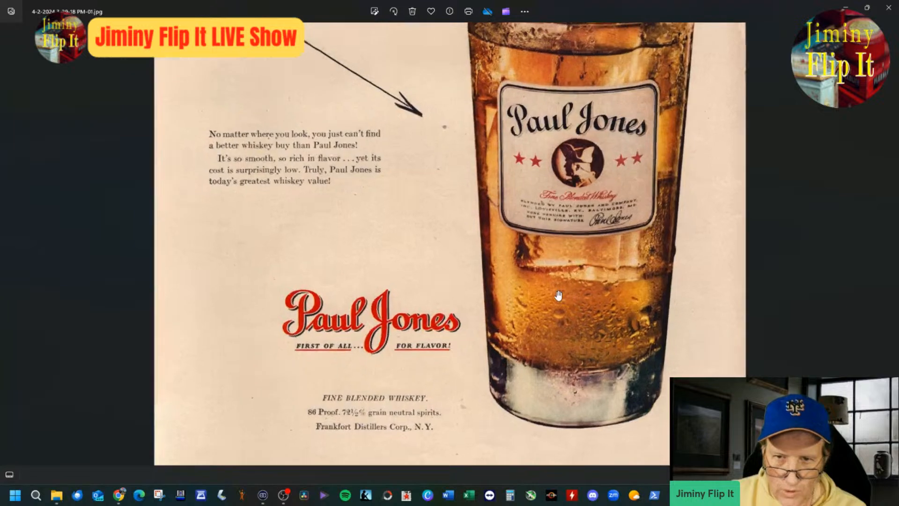
{"action": "left_click_drag", "start_coordinate": [557, 294], "coordinate": [550, 344]}
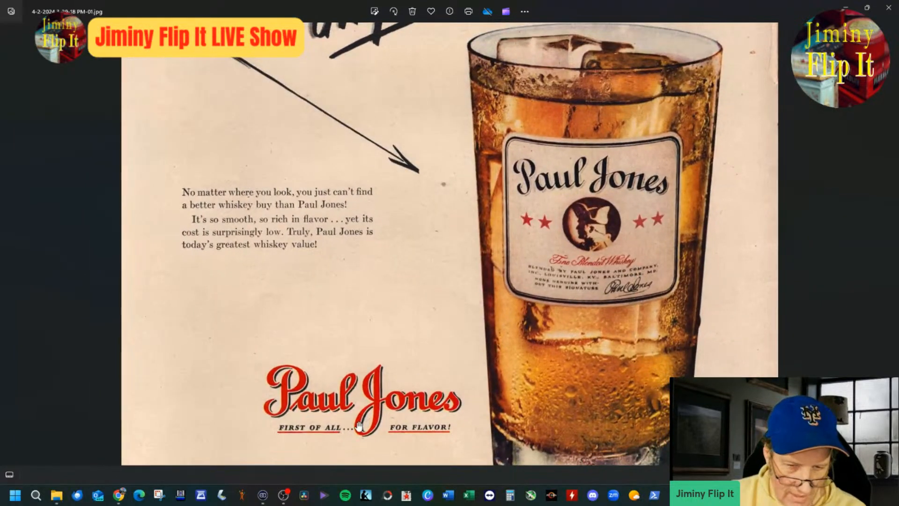
Step: Switch back to the eBay listing and extend the item title with "On The Rocks Blended"
{"action": "mouse_move", "coordinate": [118, 494]}
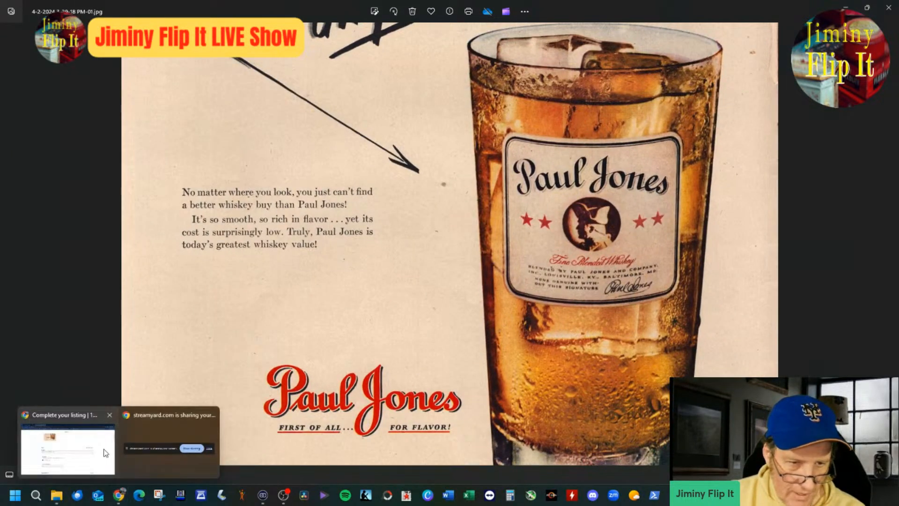
{"action": "left_click", "coordinate": [140, 451]}
{"action": "left_click", "coordinate": [355, 274]}
{"action": "type", "text": "On The ROcks"}
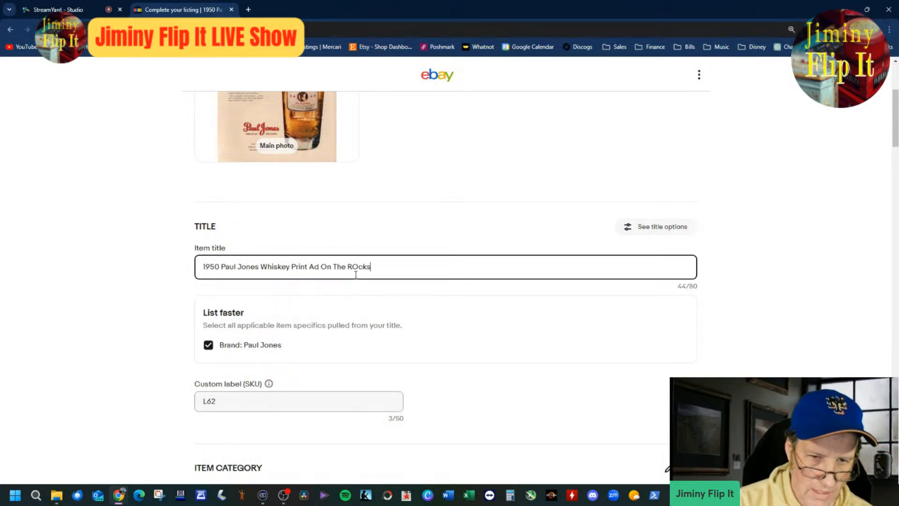
{"action": "key", "text": "BackSpace"}
{"action": "key", "text": "BackSpace"}
{"action": "key", "text": "BackSpace"}
{"action": "type", "text": "ooks"}
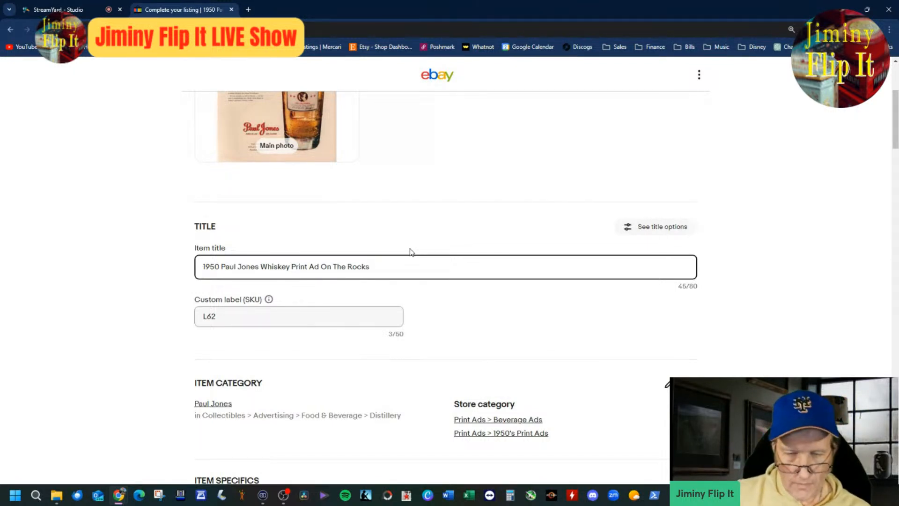
{"action": "type", "text": "Blended"}
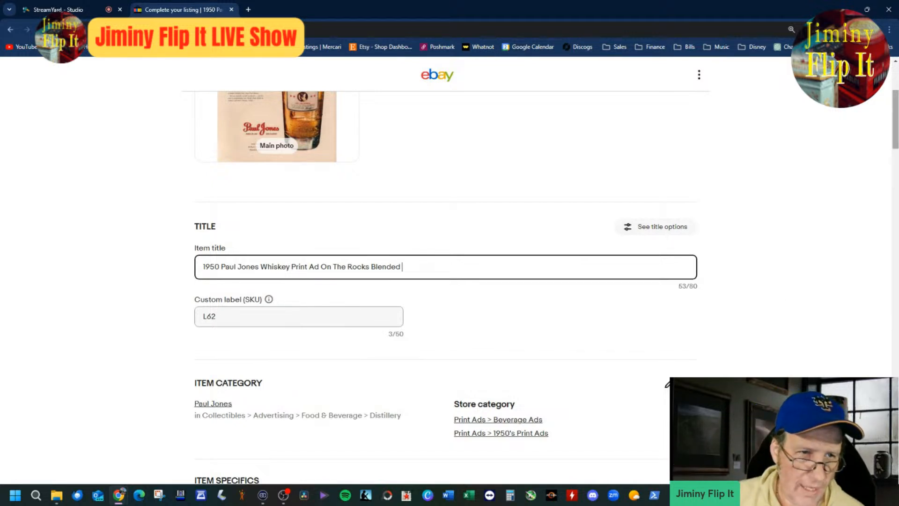
Step: Switch to the StreamYard studio, check the viewer comments and view the stage preview briefly in full screen
{"action": "left_click", "coordinate": [77, 6]}
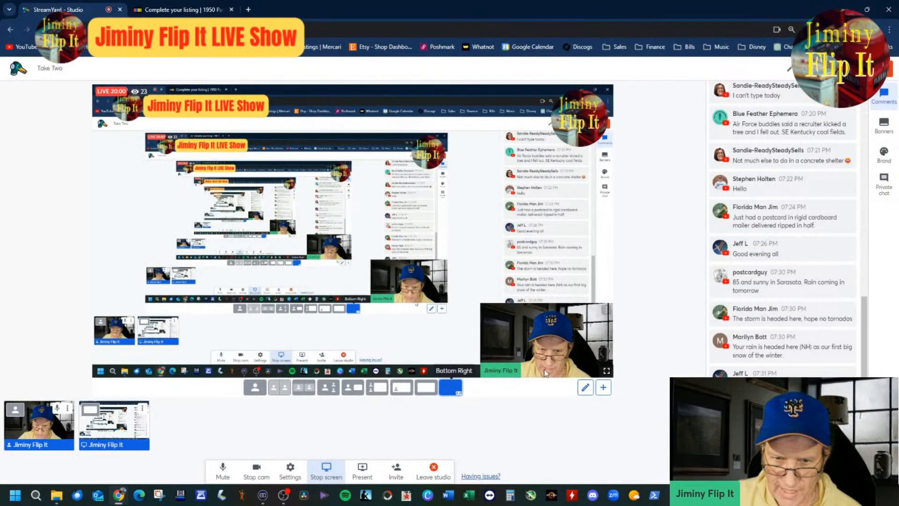
{"action": "left_click", "coordinate": [606, 371]}
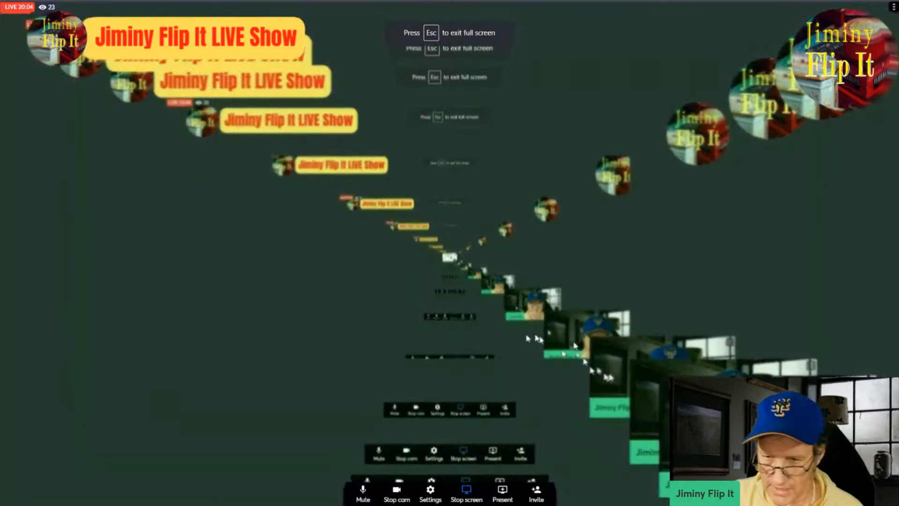
{"action": "key", "text": "Escape"}
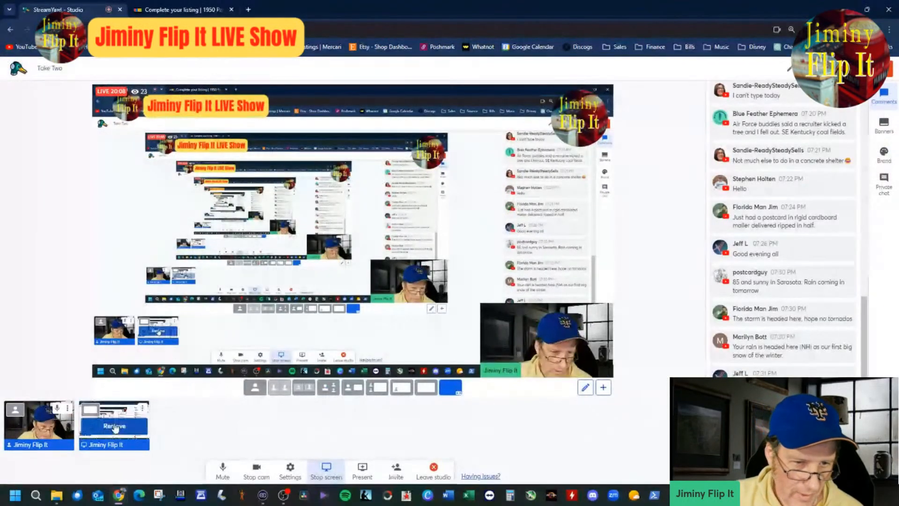
{"action": "left_click", "coordinate": [114, 427]}
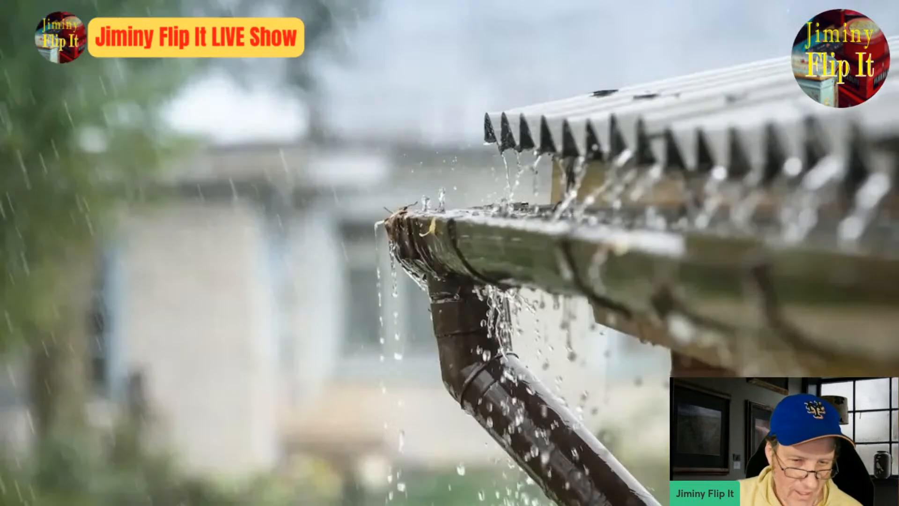
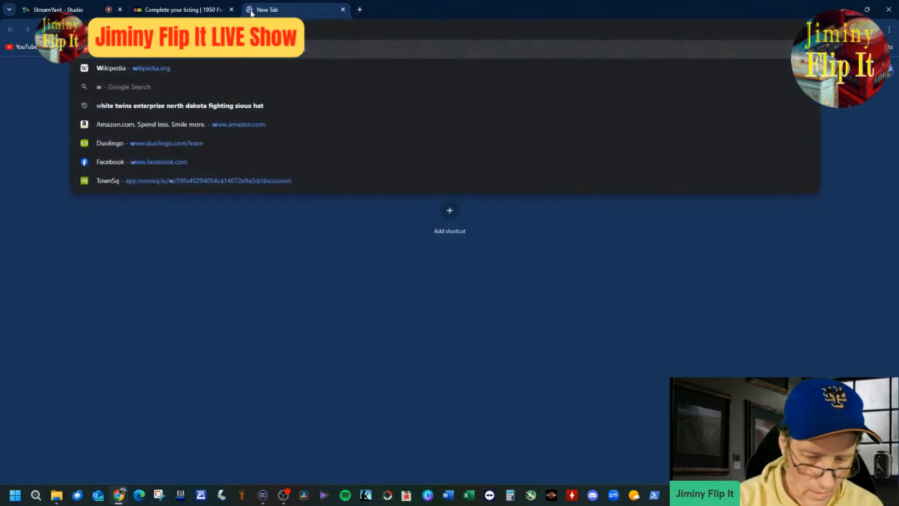
Step: Search the web for "bourbon whiskey", glance at the results and return to the eBay listing, closing the search page
{"action": "key", "text": "BackSpace"}
{"action": "key", "text": "BackSpace"}
{"action": "key", "text": "BackSpace"}
{"action": "key", "text": "BackSpace"}
{"action": "key", "text": "BackSpace"}
{"action": "key", "text": "BackSpace"}
{"action": "key", "text": "BackSpace"}
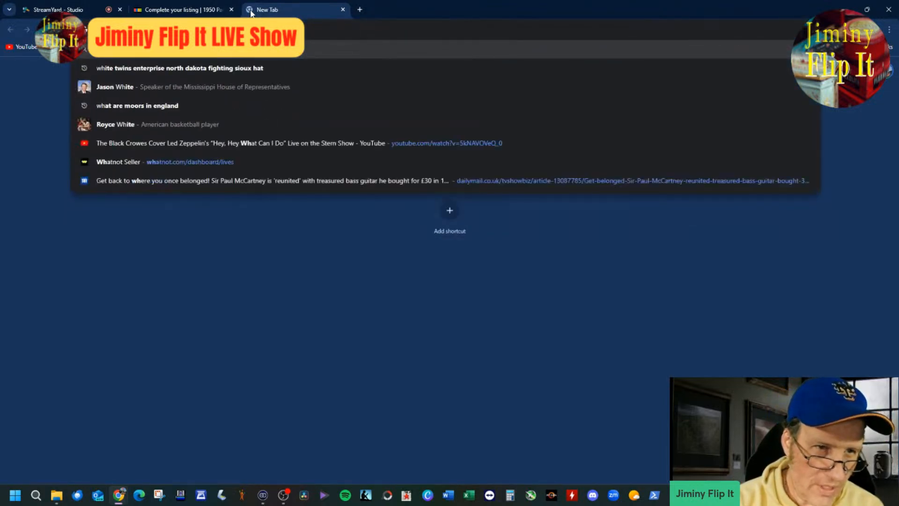
{"action": "type", "text": "bourbon wh"}
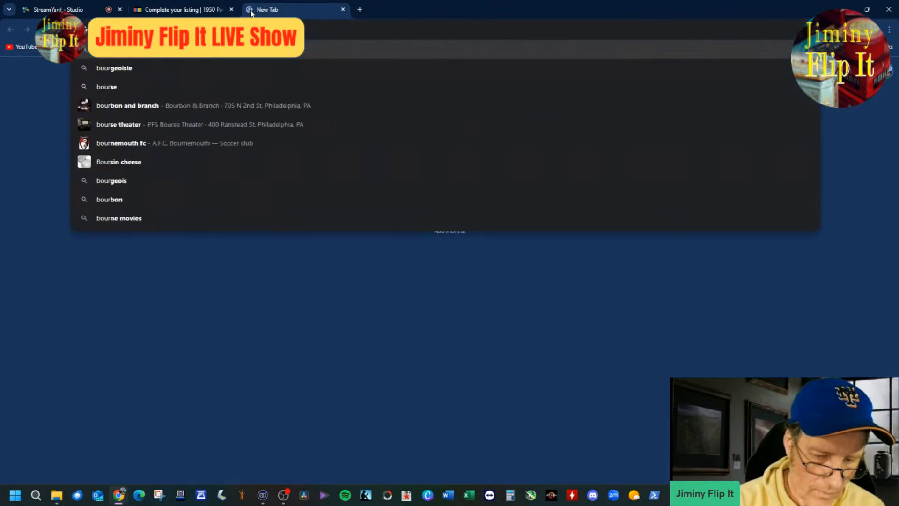
{"action": "type", "text": "iskey"}
{"action": "key", "text": "Return"}
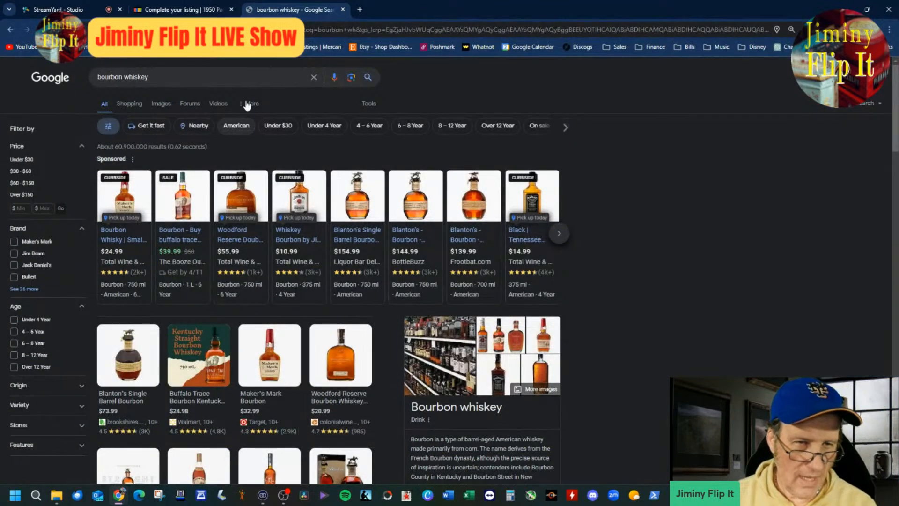
{"action": "left_click", "coordinate": [212, 12]}
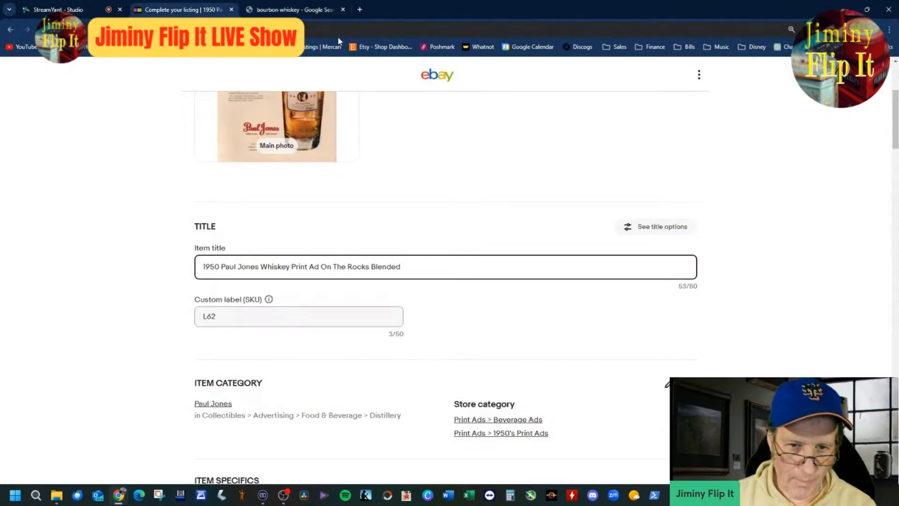
{"action": "left_click", "coordinate": [319, 11]}
{"action": "left_click", "coordinate": [343, 9]}
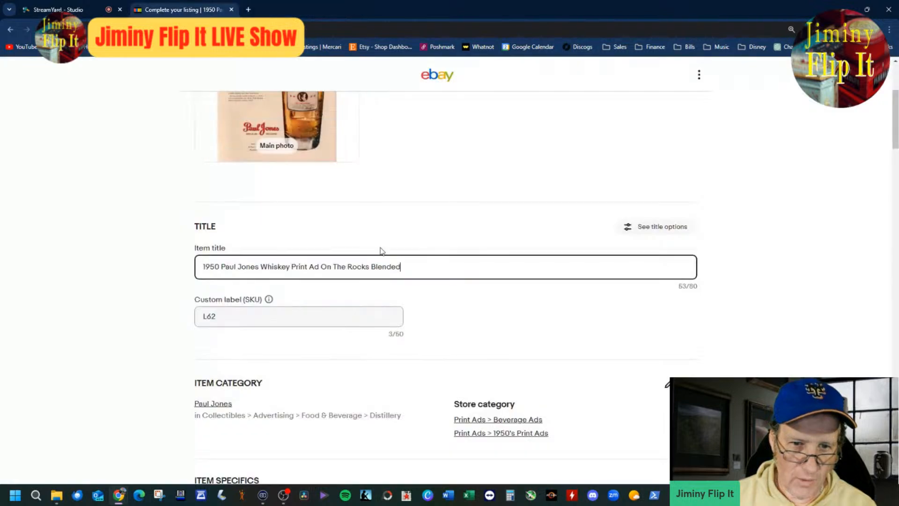
Step: Append "Bourbon" to the end of the whiskey listing's item title
{"action": "left_click", "coordinate": [444, 268]}
{"action": "type", "text": "Bou"}
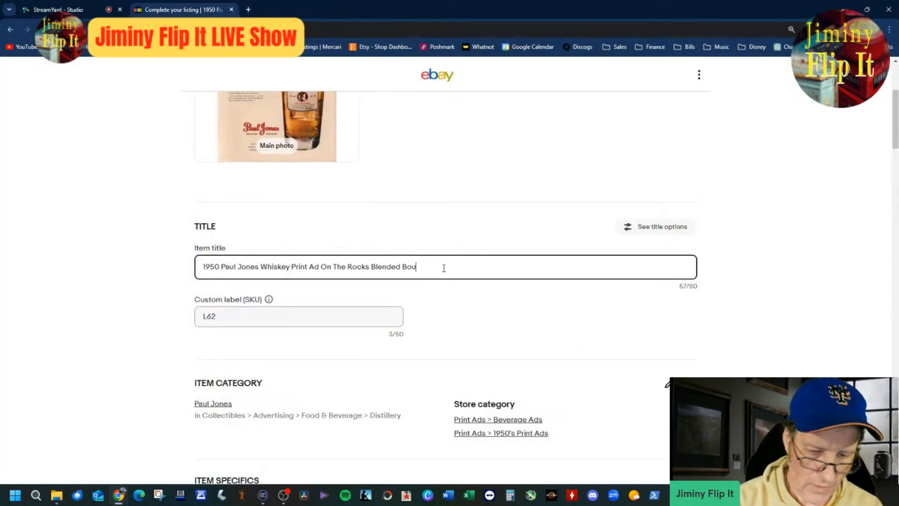
{"action": "type", "text": "rbo"}
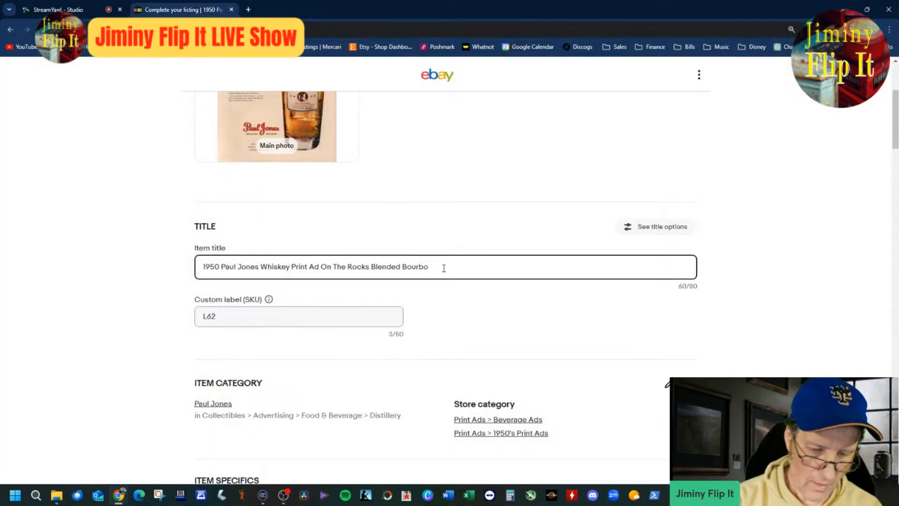
{"action": "type", "text": "n"}
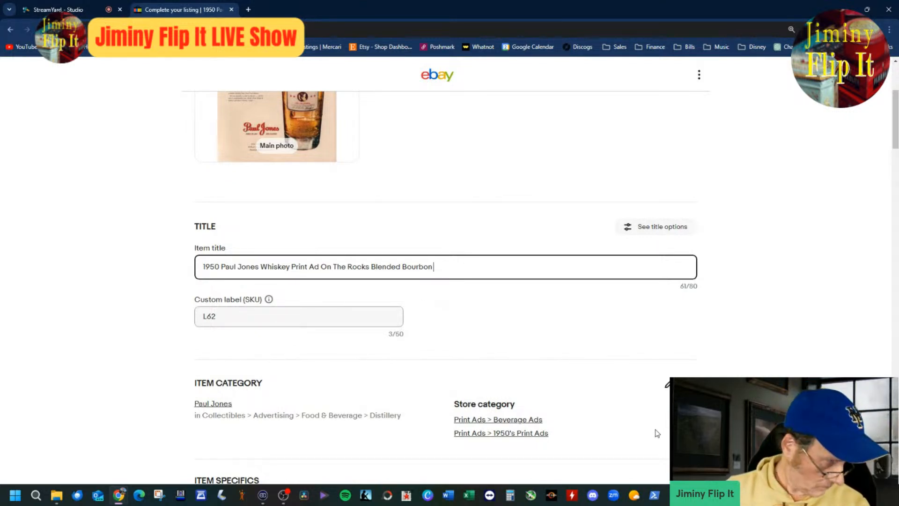
Step: Look over the listing from the photo and title through the category, item specifics and condition description
{"action": "scroll", "coordinate": [762, 346], "scroll_direction": "up", "scroll_amount": 2}
{"action": "scroll", "coordinate": [762, 347], "scroll_direction": "up", "scroll_amount": 2}
{"action": "scroll", "coordinate": [845, 326], "scroll_direction": "down", "scroll_amount": 6}
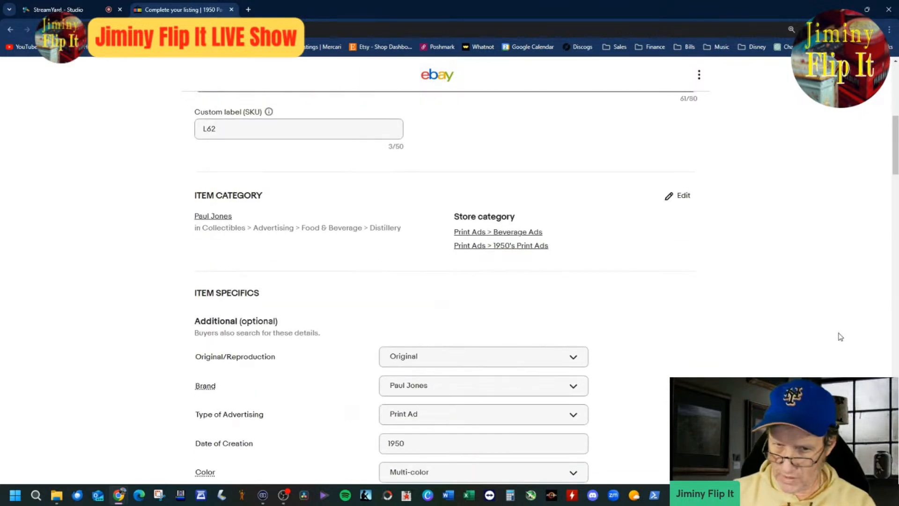
{"action": "scroll", "coordinate": [841, 337], "scroll_direction": "down", "scroll_amount": 4}
{"action": "scroll", "coordinate": [831, 336], "scroll_direction": "down", "scroll_amount": 4}
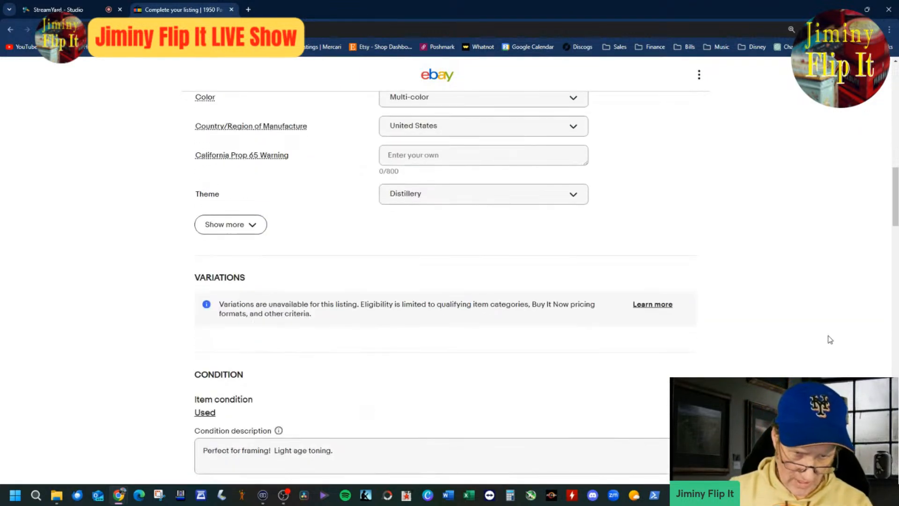
{"action": "scroll", "coordinate": [830, 339], "scroll_direction": "up", "scroll_amount": 15}
{"action": "scroll", "coordinate": [830, 341], "scroll_direction": "down", "scroll_amount": 4}
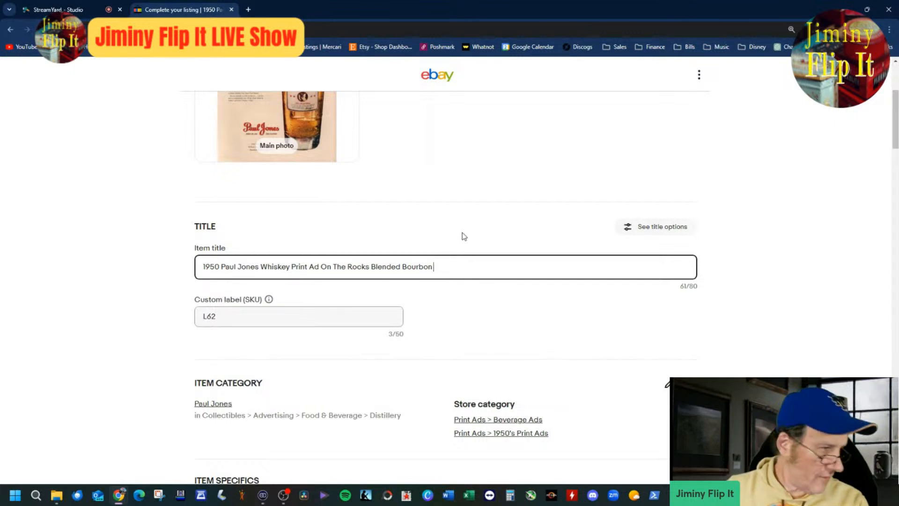
Step: Search the web for "bourbon whiskey brands"
{"action": "left_click", "coordinate": [248, 9]}
{"action": "type", "text": "bourbon"}
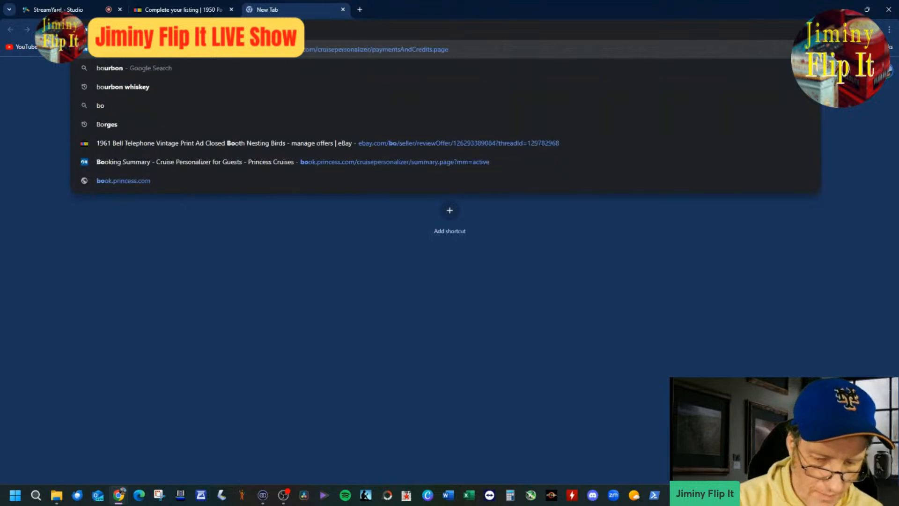
{"action": "type", "text": " whiskey"}
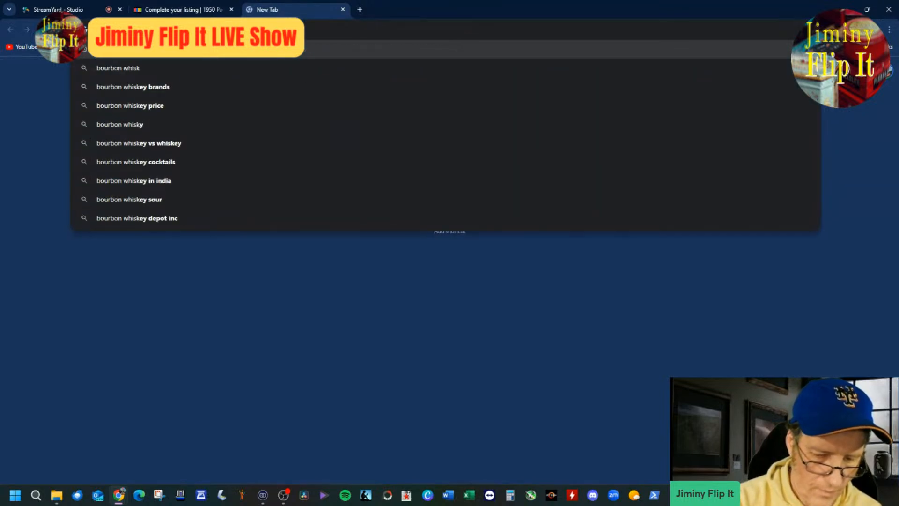
{"action": "key", "text": "Down"}
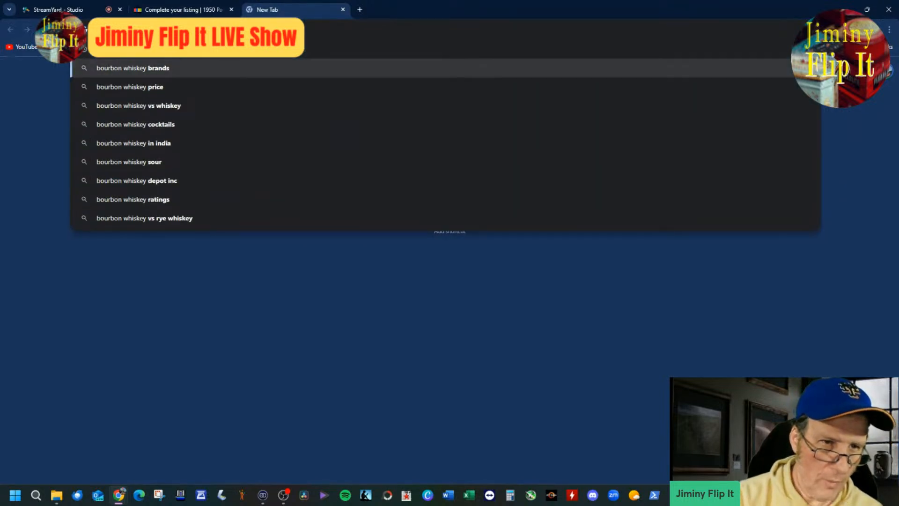
{"action": "key", "text": "Return"}
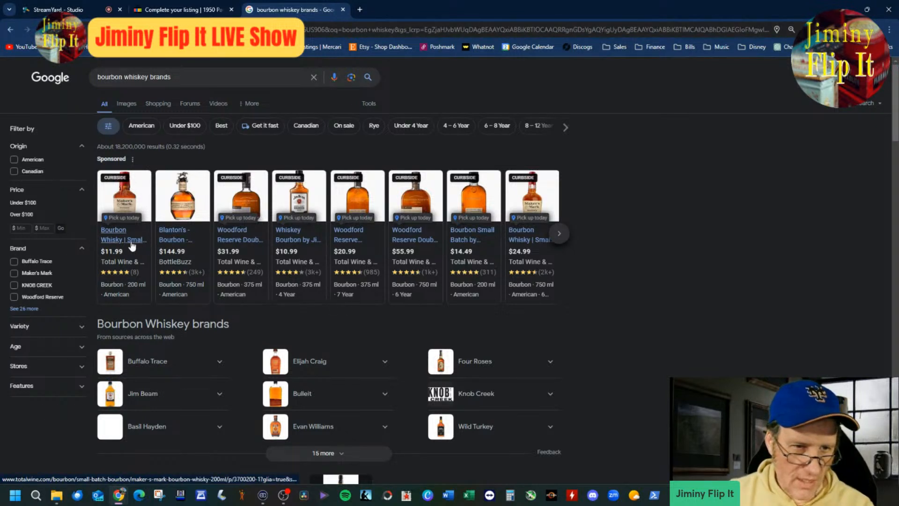
Step: View the Maker's Mark 200 ml product page at Total Wine, then close it and the search results
{"action": "mouse_move", "coordinate": [134, 245]}
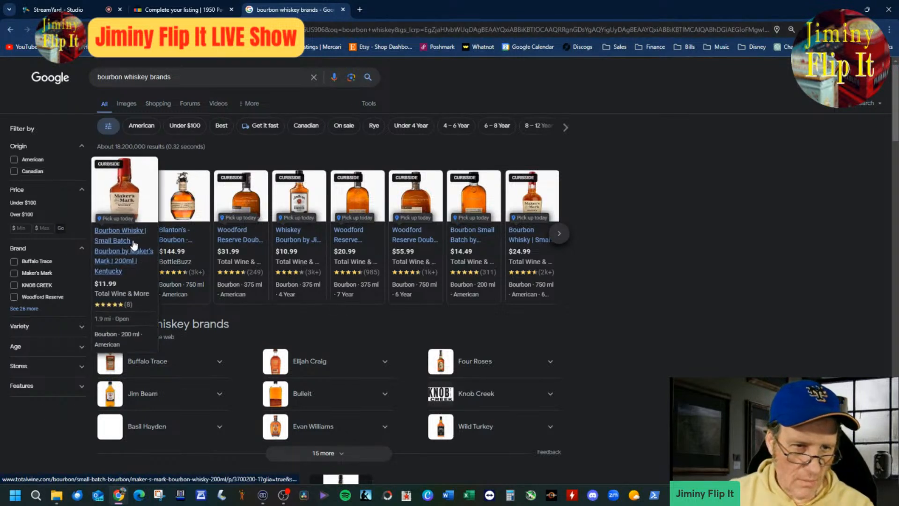
{"action": "left_click", "coordinate": [120, 265]}
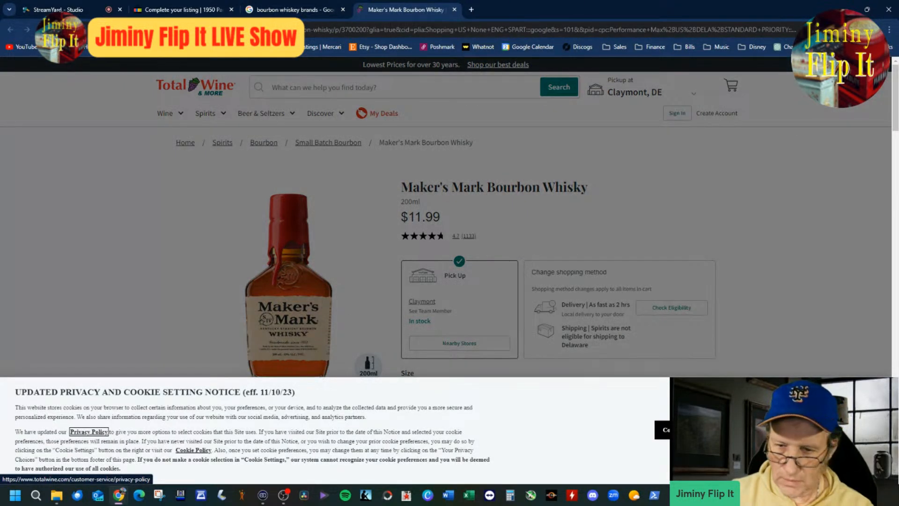
{"action": "left_click", "coordinate": [768, 429]}
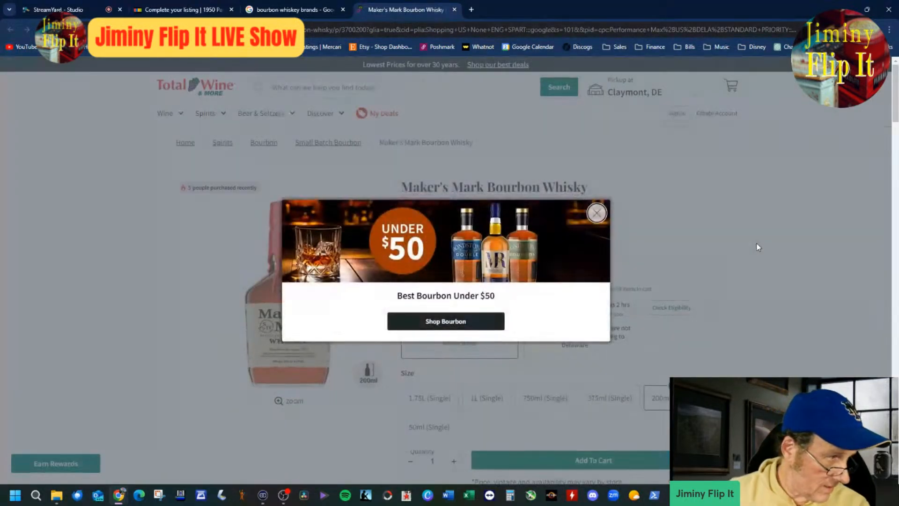
{"action": "left_click", "coordinate": [454, 9]}
{"action": "left_click", "coordinate": [344, 10]}
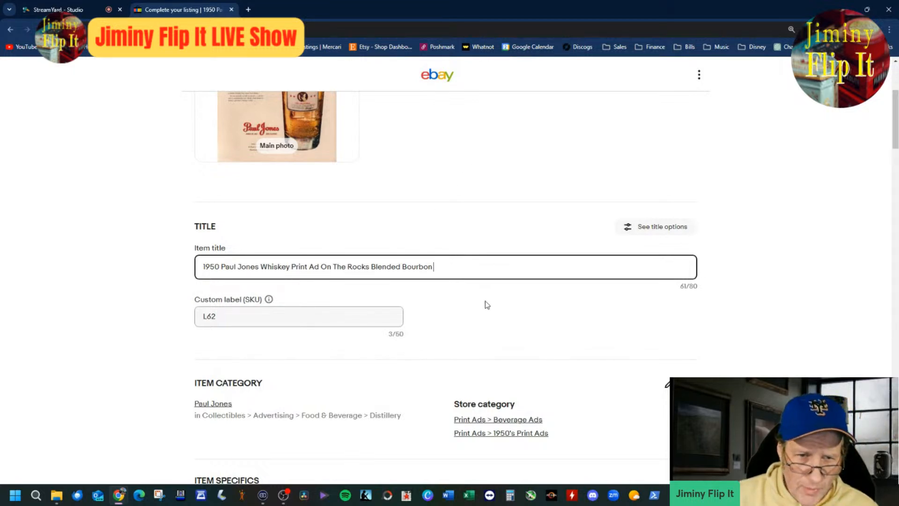
{"action": "scroll", "coordinate": [480, 302], "scroll_direction": "up", "scroll_amount": 4}
{"action": "left_click", "coordinate": [276, 267]}
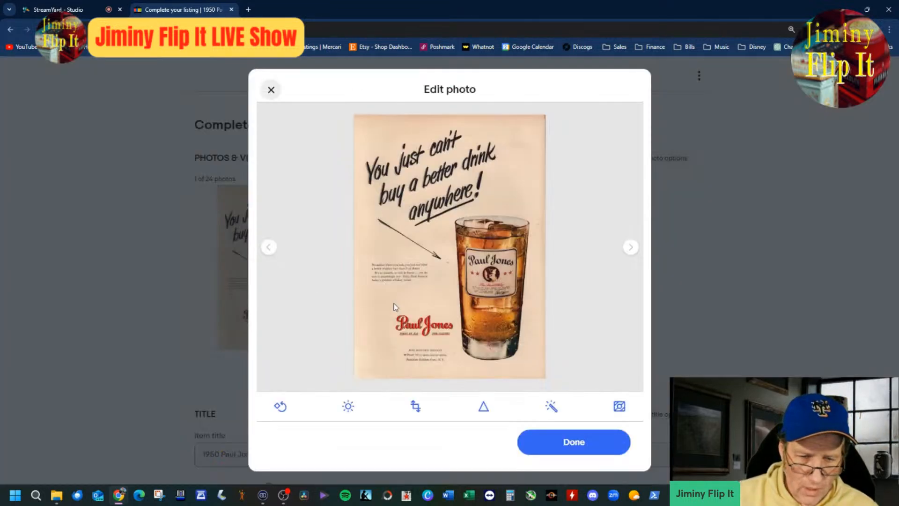
{"action": "left_click", "coordinate": [583, 443]}
Step: Add "Patriot" to the end of the item title and insert "Glass" before "Blended"
{"action": "left_click", "coordinate": [566, 453]}
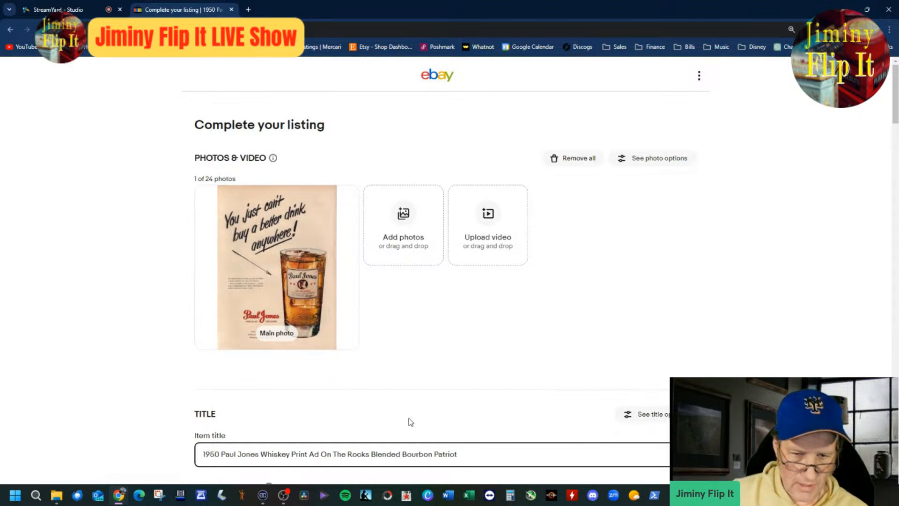
{"action": "left_click", "coordinate": [373, 454]}
{"action": "type", "text": "Glass"}
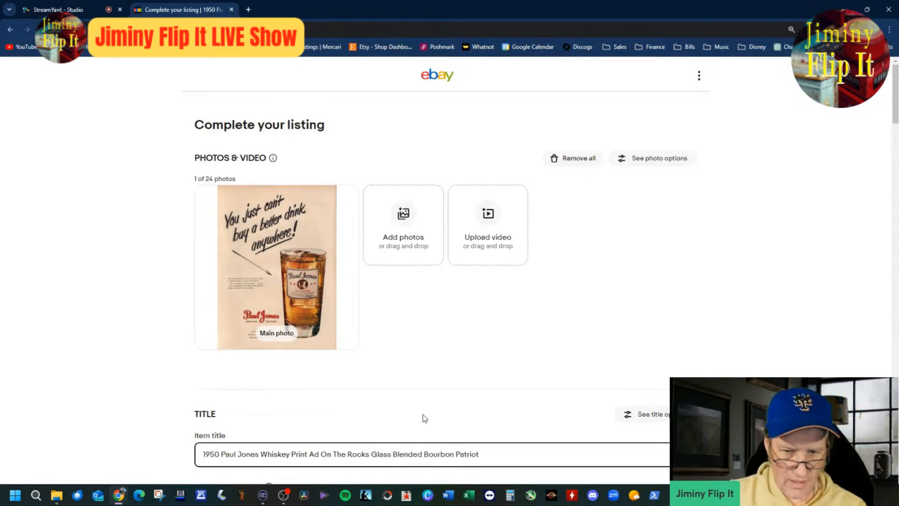
Step: Review the rest of the Paul Jones listing, publish it and create a similar listing from it
{"action": "scroll", "coordinate": [500, 382], "scroll_direction": "down", "scroll_amount": 4}
{"action": "scroll", "coordinate": [538, 374], "scroll_direction": "up", "scroll_amount": 4}
{"action": "scroll", "coordinate": [538, 372], "scroll_direction": "down", "scroll_amount": 4}
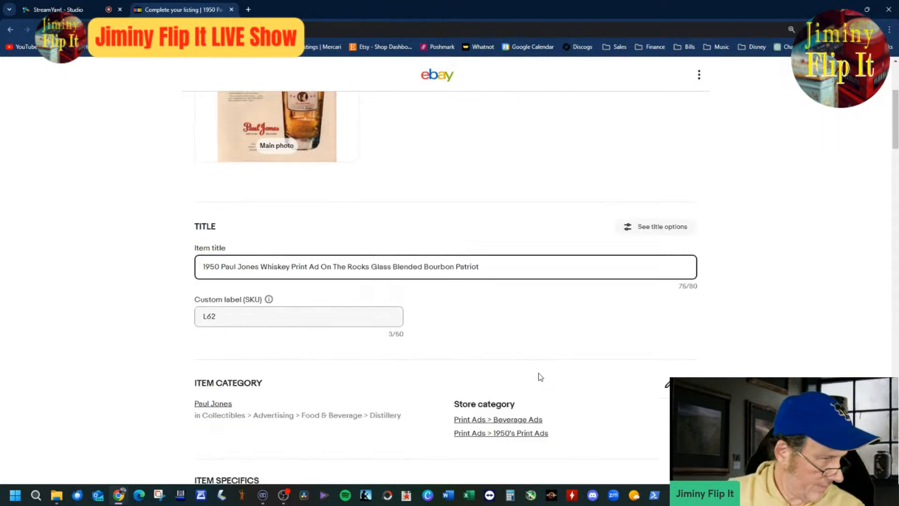
{"action": "scroll", "coordinate": [539, 373], "scroll_direction": "down", "scroll_amount": 8}
{"action": "scroll", "coordinate": [679, 316], "scroll_direction": "down", "scroll_amount": 20}
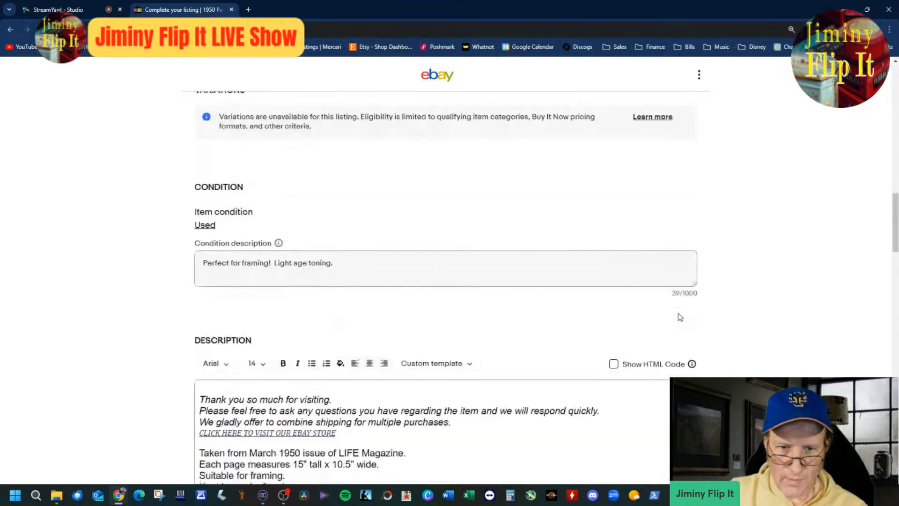
{"action": "scroll", "coordinate": [554, 341], "scroll_direction": "down", "scroll_amount": 2}
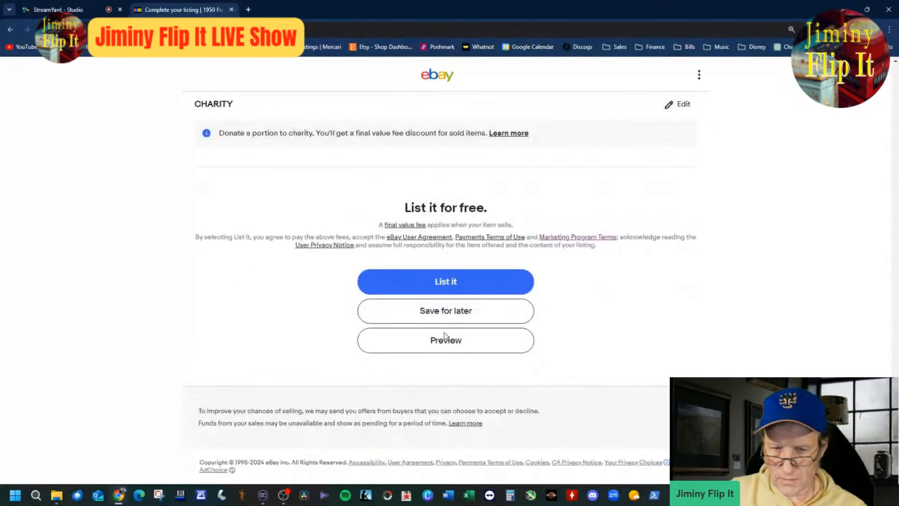
{"action": "left_click", "coordinate": [510, 282]}
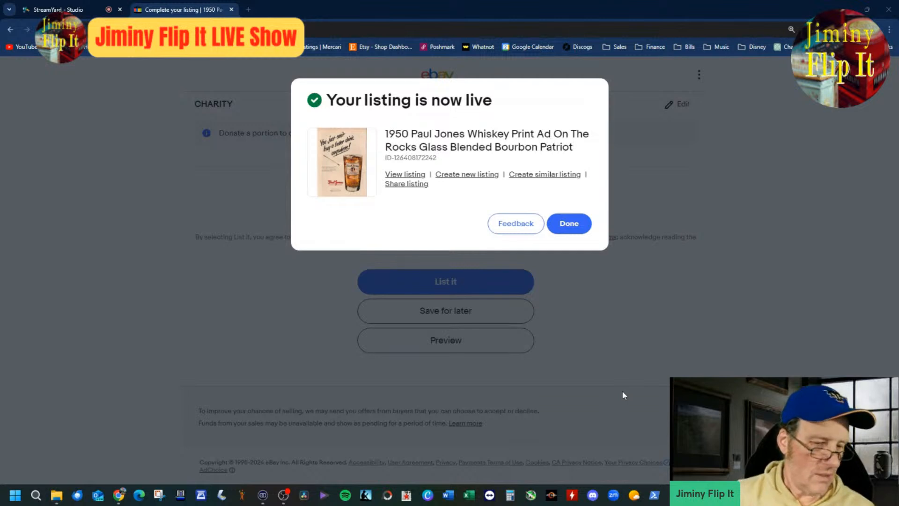
{"action": "left_click", "coordinate": [556, 174]}
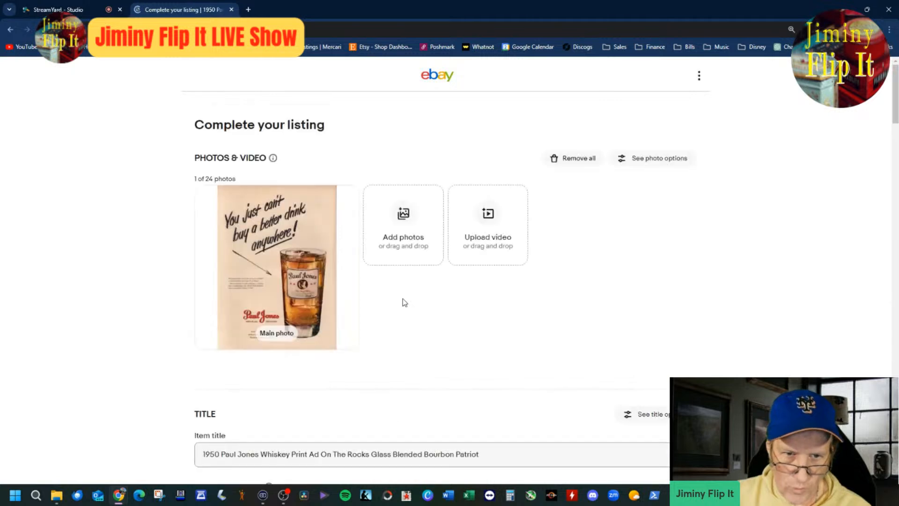
Step: Remove the copied Paul Jones photo and cut the item title down to "1950 Print Ad"
{"action": "left_click", "coordinate": [342, 200]}
{"action": "left_click", "coordinate": [321, 393]}
{"action": "key", "text": "shift+End"}
{"action": "key", "text": "Delete"}
{"action": "key", "text": "Left"}
{"action": "key", "text": "Left"}
{"action": "key", "text": "Left"}
{"action": "key", "text": "Left"}
{"action": "key", "text": "Left"}
{"action": "key", "text": "Left"}
{"action": "key", "text": "Left"}
{"action": "key", "text": "Left"}
{"action": "key", "text": "Left"}
{"action": "key", "text": "Left"}
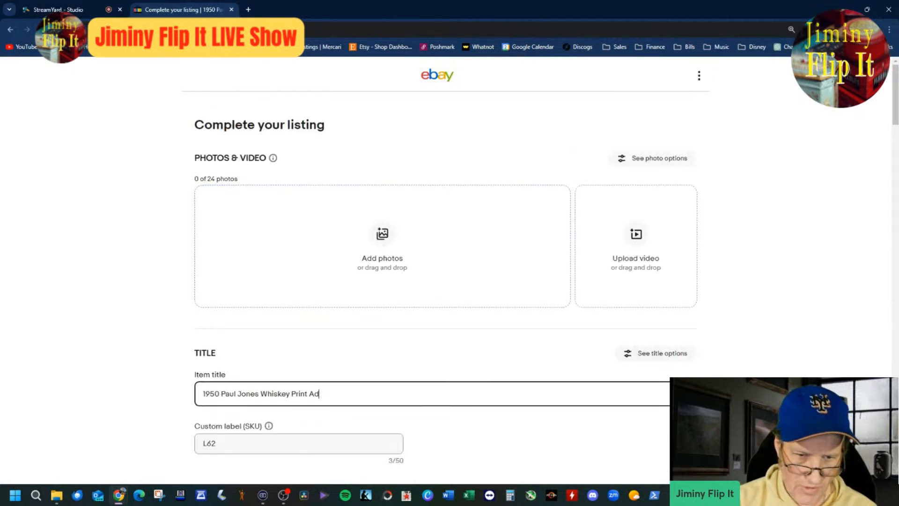
{"action": "key", "text": "BackSpace"}
{"action": "key", "text": "BackSpace"}
{"action": "key", "text": "BackSpace"}
{"action": "key", "text": "BackSpace"}
{"action": "key", "text": "BackSpace"}
{"action": "key", "text": "BackSpace"}
{"action": "key", "text": "BackSpace"}
{"action": "key", "text": "BackSpace"}
{"action": "key", "text": "BackSpace"}
{"action": "key", "text": "BackSpace"}
{"action": "key", "text": "BackSpace"}
{"action": "key", "text": "BackSpace"}
{"action": "key", "text": "BackSpace"}
{"action": "key", "text": "BackSpace"}
{"action": "key", "text": "BackSpace"}
{"action": "key", "text": "BackSpace"}
{"action": "key", "text": "BackSpace"}
{"action": "key", "text": "BackSpace"}
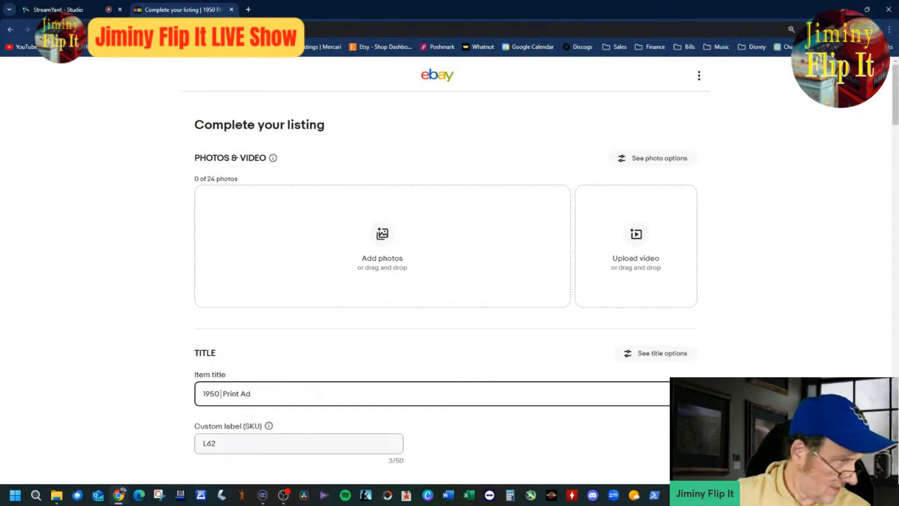
{"action": "left_click", "coordinate": [370, 249]}
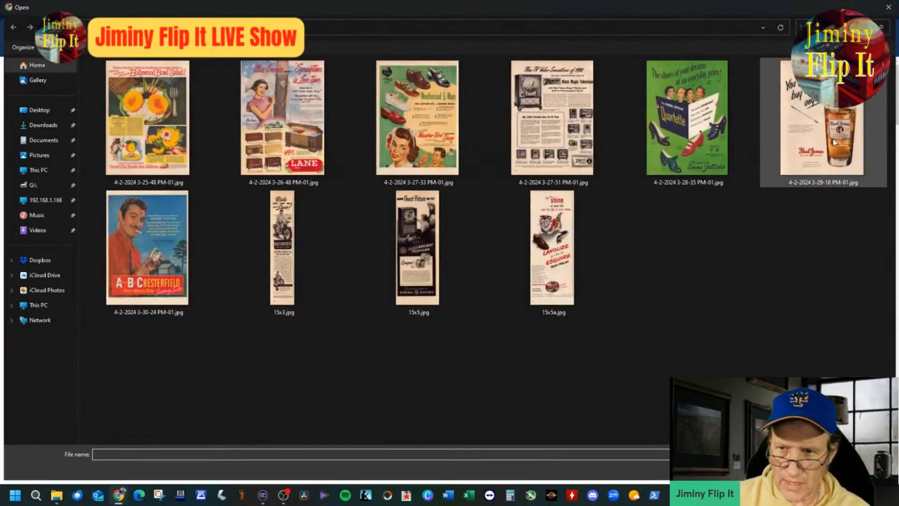
{"action": "left_click", "coordinate": [833, 138]}
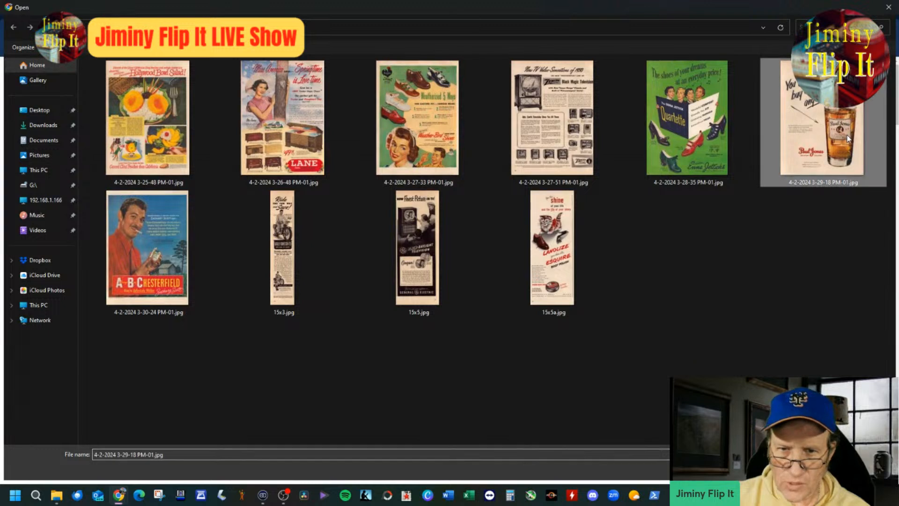
{"action": "right_click", "coordinate": [773, 136]}
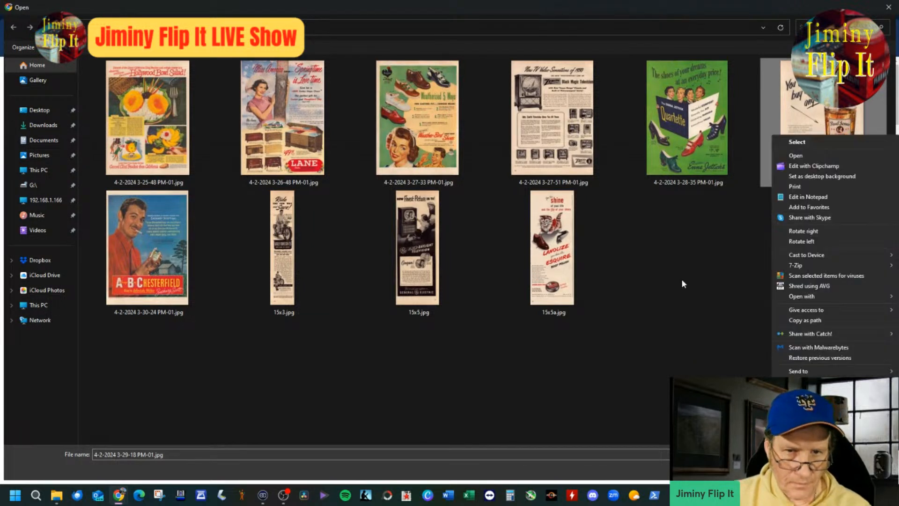
{"action": "left_click", "coordinate": [797, 419]}
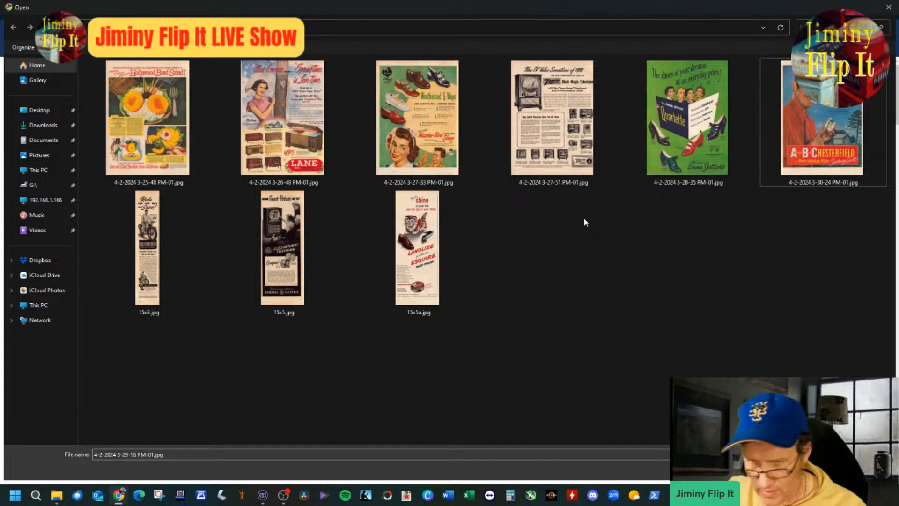
{"action": "double_click", "coordinate": [804, 156]}
{"action": "left_click", "coordinate": [365, 452]}
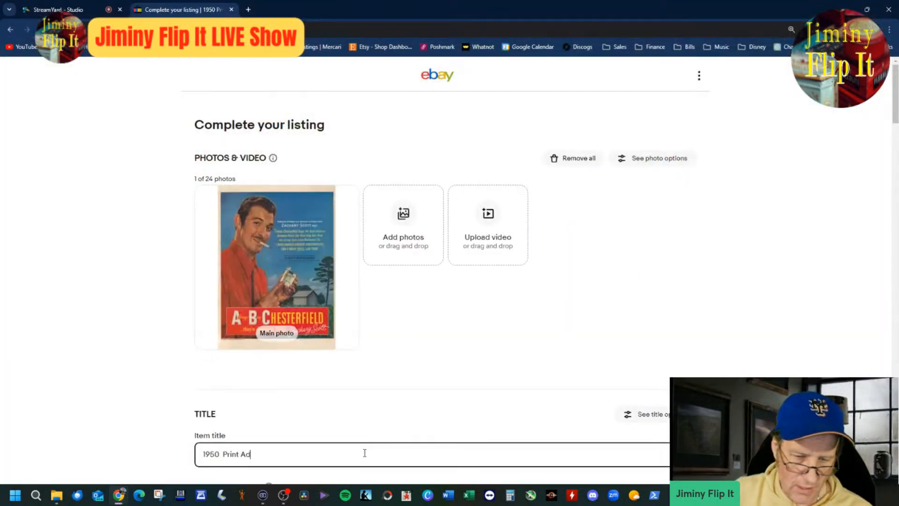
{"action": "type", "text": "Chester"}
{"action": "type", "text": "field"}
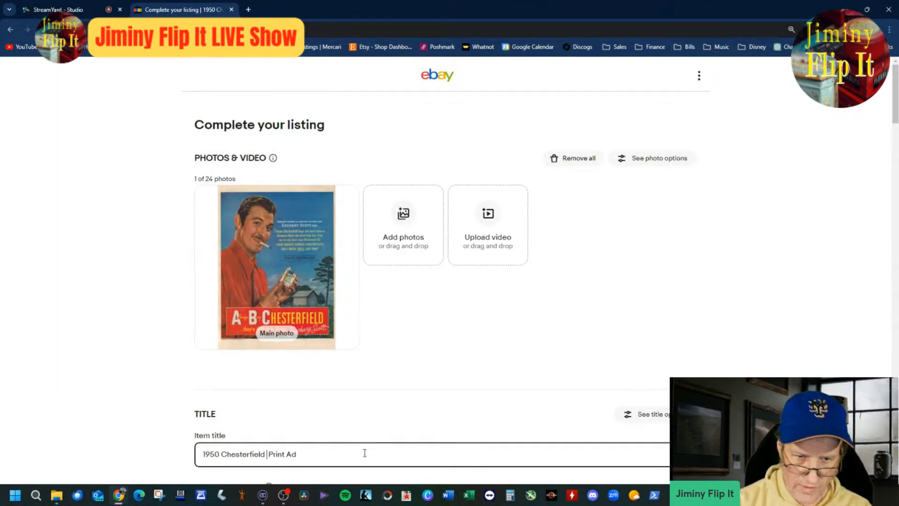
Step: Insert "Cigarettes" between "Chesterfield" and "Print Ad" in the item title
{"action": "type", "text": "Cigarettes"}
{"action": "key", "text": "BackSpace"}
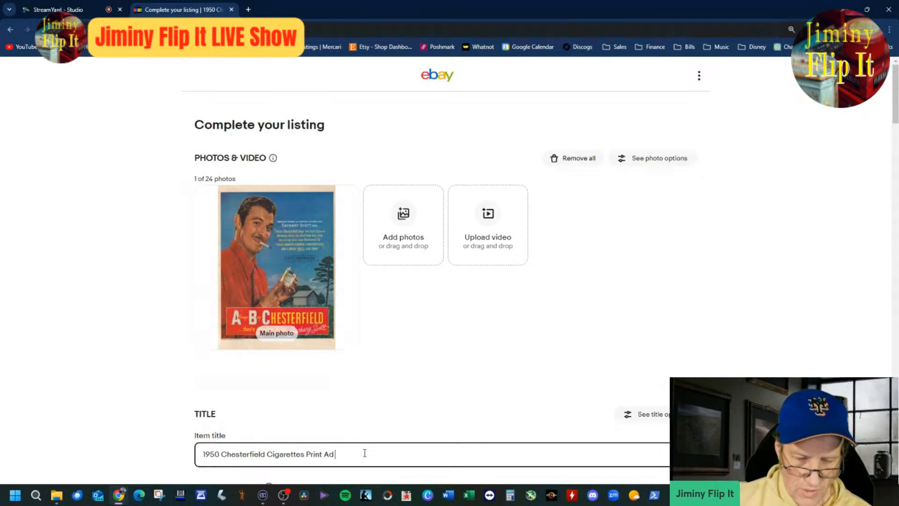
Step: Change the item category to Collectibles > Advertising > Merchandise & Memorabilia > Other Merch & Memorabilia Ads
{"action": "scroll", "coordinate": [533, 377], "scroll_direction": "down", "scroll_amount": 4}
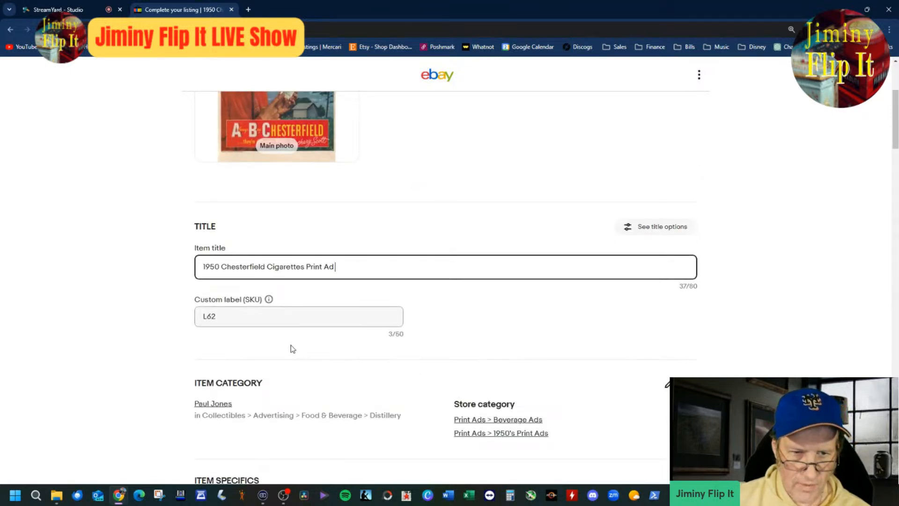
{"action": "left_click", "coordinate": [228, 404]}
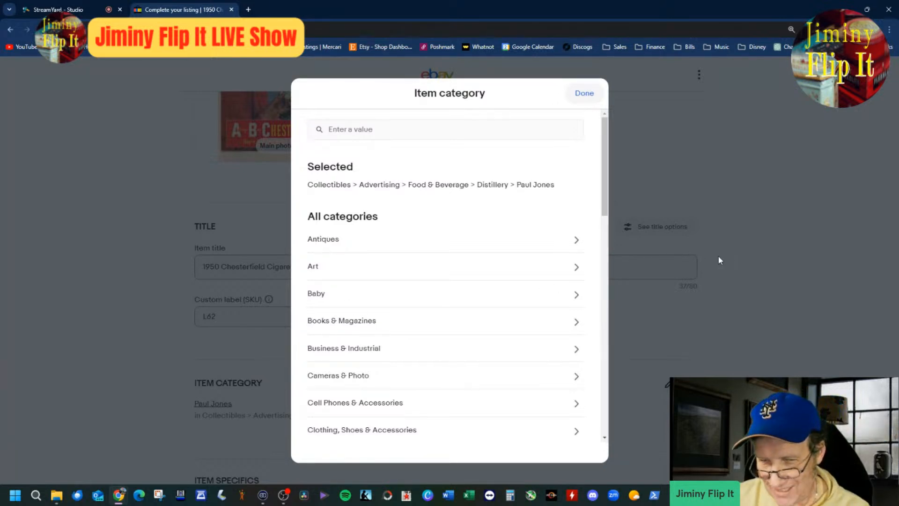
{"action": "left_click", "coordinate": [380, 185]}
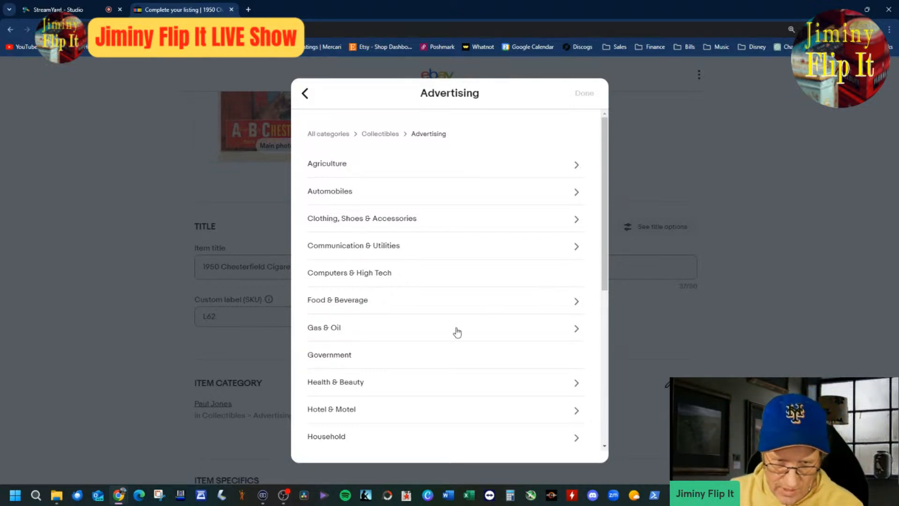
{"action": "left_click_drag", "start_coordinate": [604, 226], "coordinate": [606, 304]}
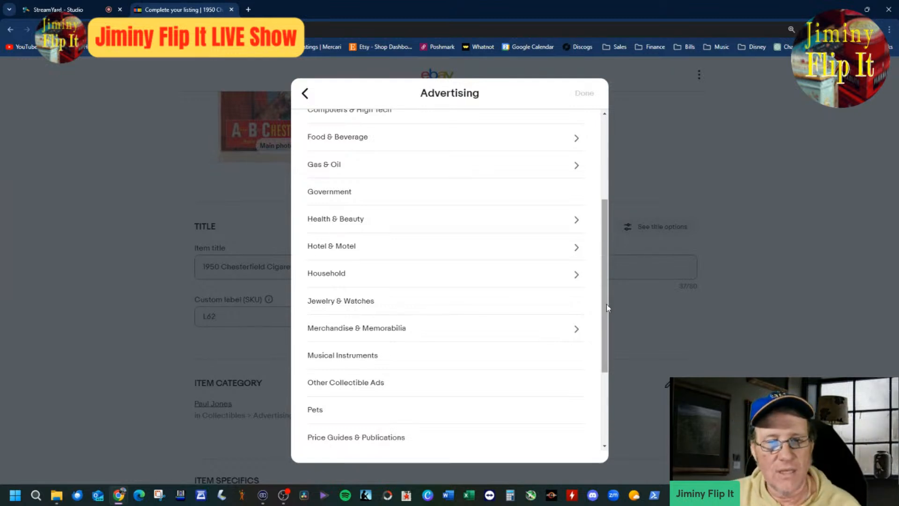
{"action": "mouse_move", "coordinate": [608, 355]}
{"action": "left_mouse_down"}
{"action": "mouse_move", "coordinate": [606, 432]}
{"action": "mouse_move", "coordinate": [627, 267]}
{"action": "mouse_move", "coordinate": [627, 346]}
{"action": "left_mouse_up"}
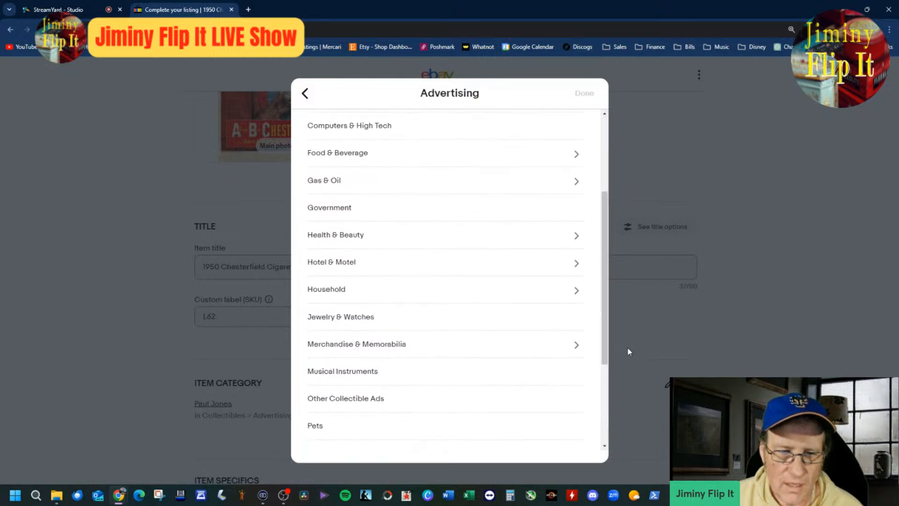
{"action": "left_click", "coordinate": [568, 352]}
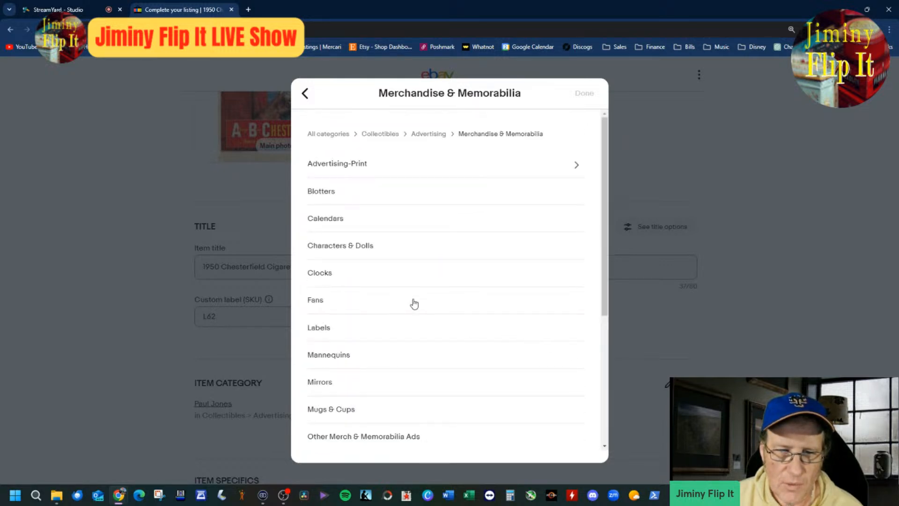
{"action": "scroll", "coordinate": [414, 304], "scroll_direction": "down", "scroll_amount": 4}
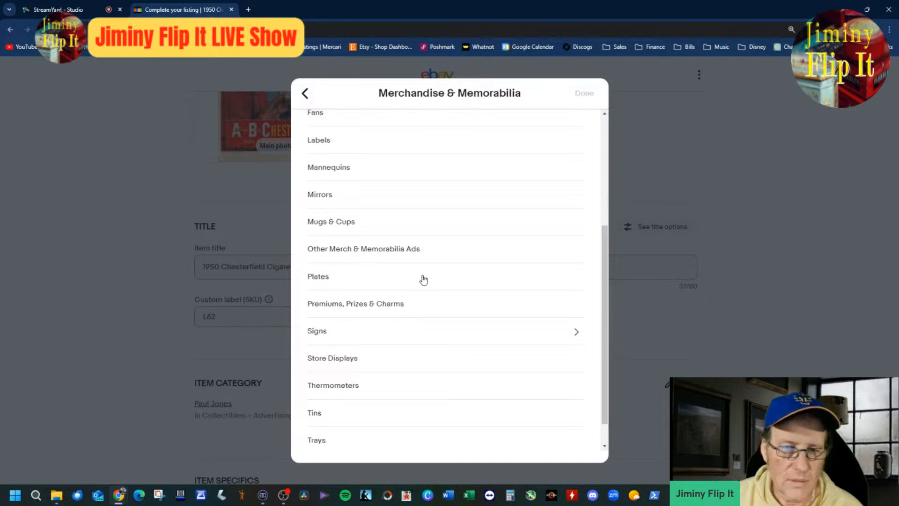
{"action": "left_click", "coordinate": [390, 258]}
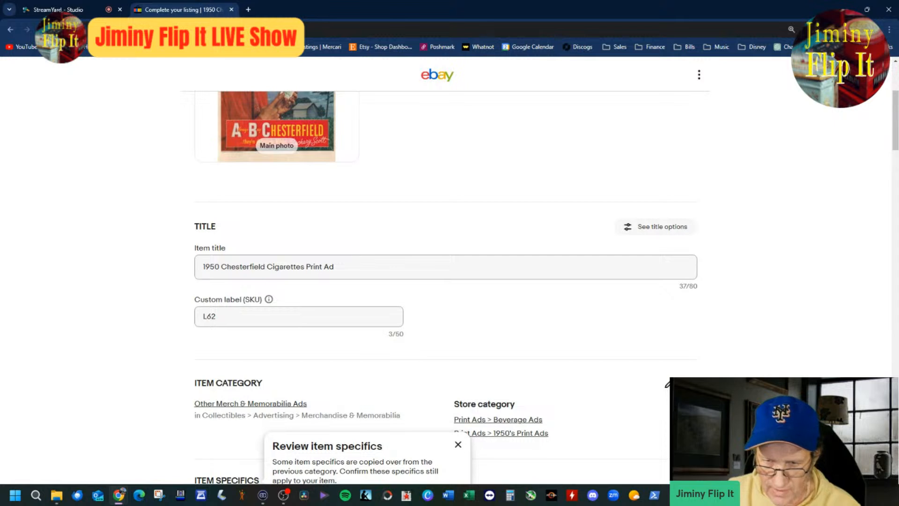
Step: Set the first store category to Print Ads > Cigarette/ Tobacco Ads
{"action": "left_click", "coordinate": [664, 382]}
{"action": "left_click", "coordinate": [577, 313]}
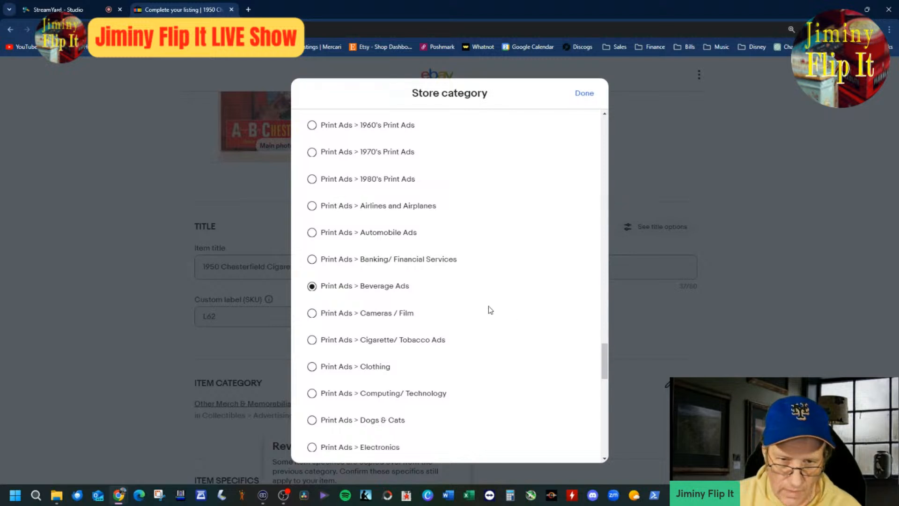
{"action": "left_click", "coordinate": [313, 343]}
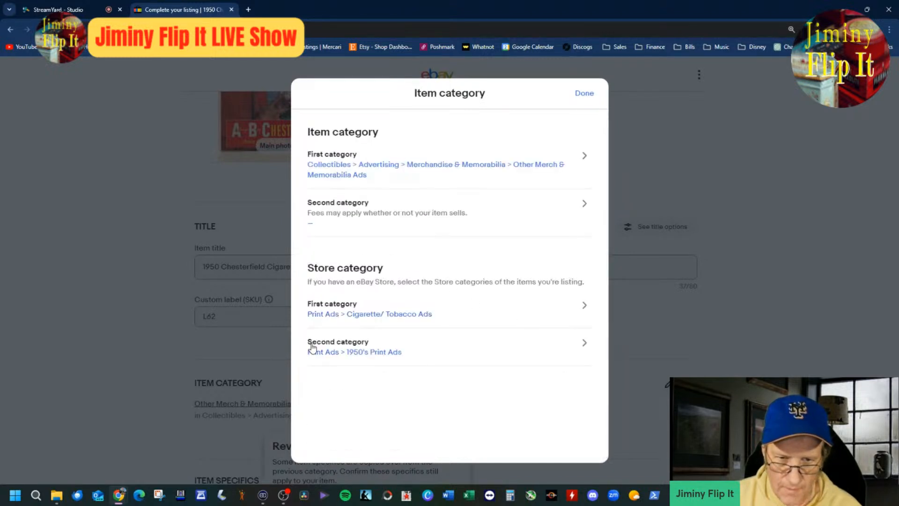
{"action": "left_click", "coordinate": [583, 100]}
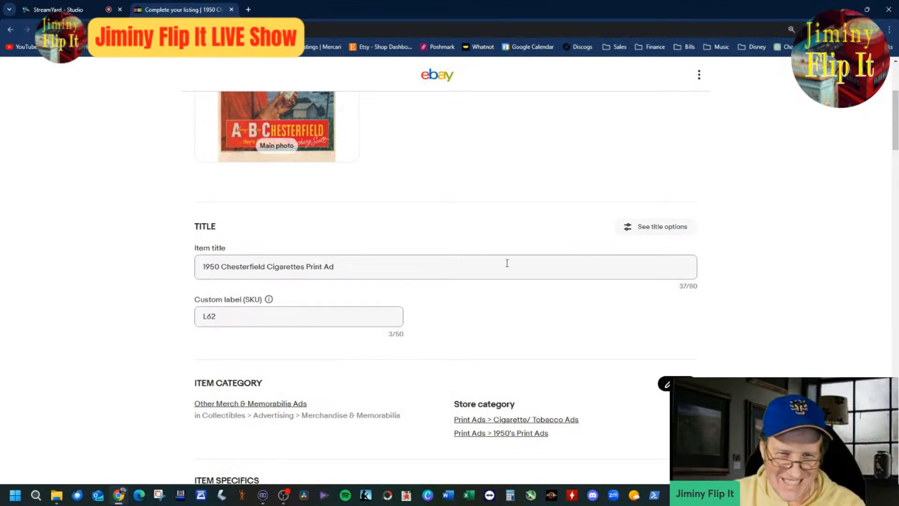
Step: In the item specifics, add the custom brand "Chesterfield" and the custom type of advertising "Print Ad"
{"action": "scroll", "coordinate": [500, 334], "scroll_direction": "down", "scroll_amount": 7}
{"action": "scroll", "coordinate": [499, 333], "scroll_direction": "down", "scroll_amount": 1}
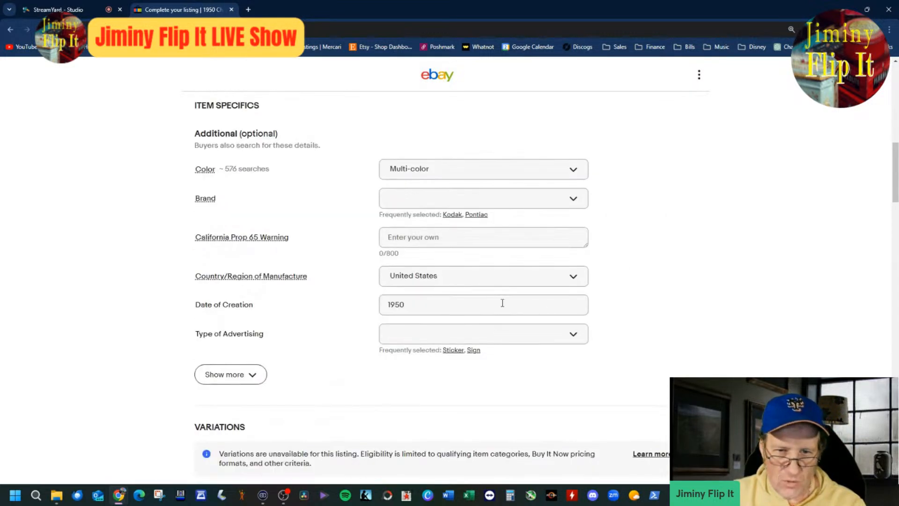
{"action": "left_click", "coordinate": [455, 205]}
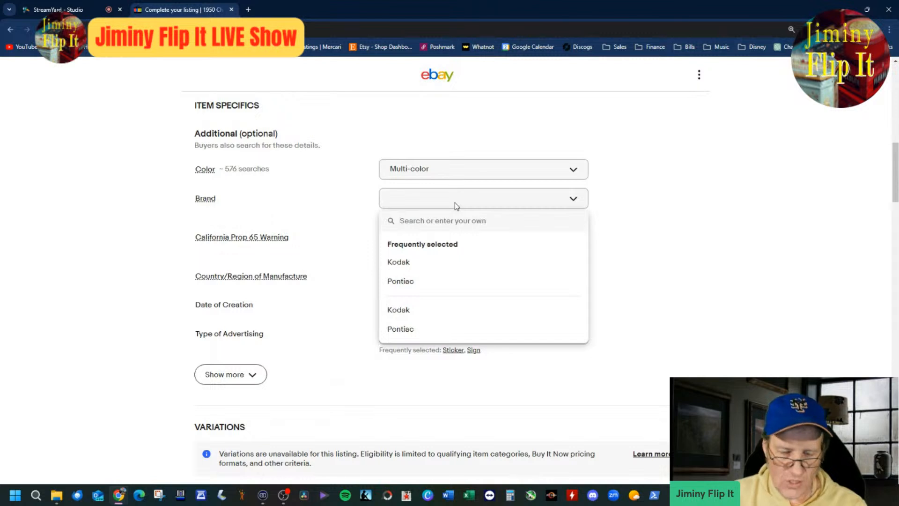
{"action": "type", "text": "Chesterfield"}
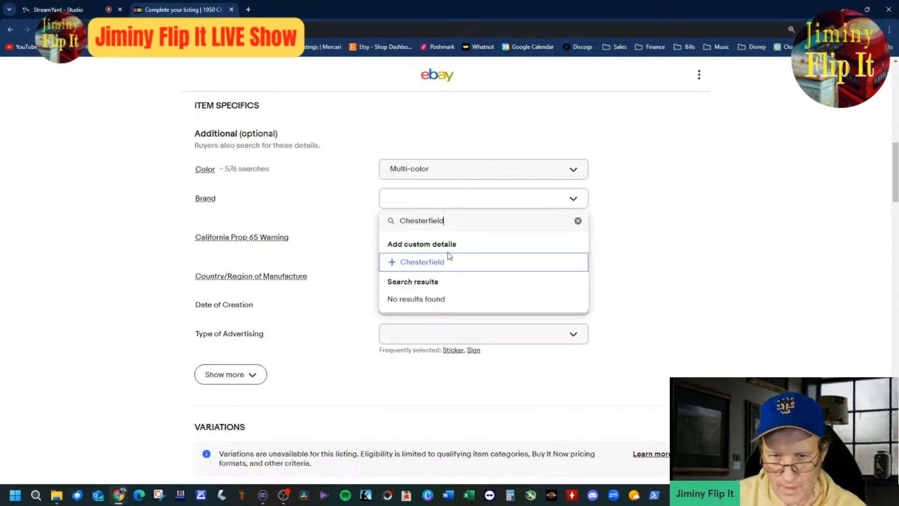
{"action": "left_click", "coordinate": [445, 261]}
{"action": "left_click", "coordinate": [476, 322]}
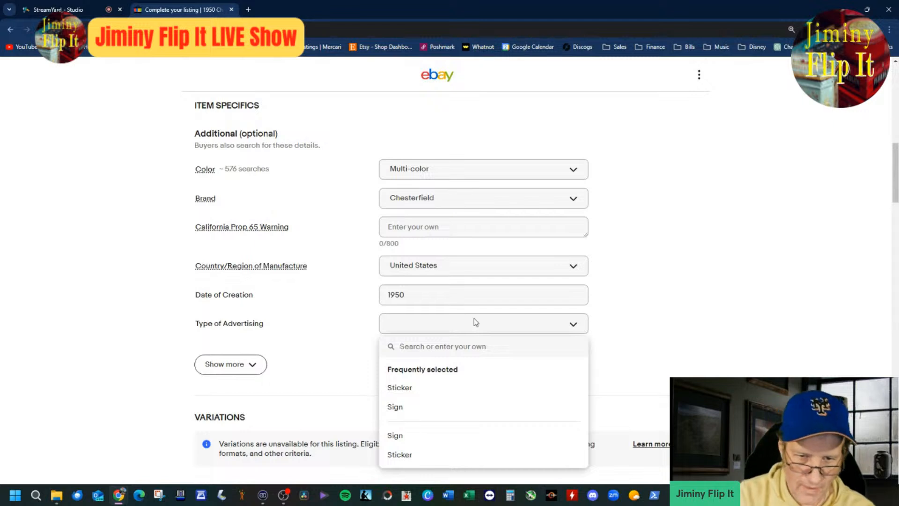
{"action": "type", "text": "Print Ad"}
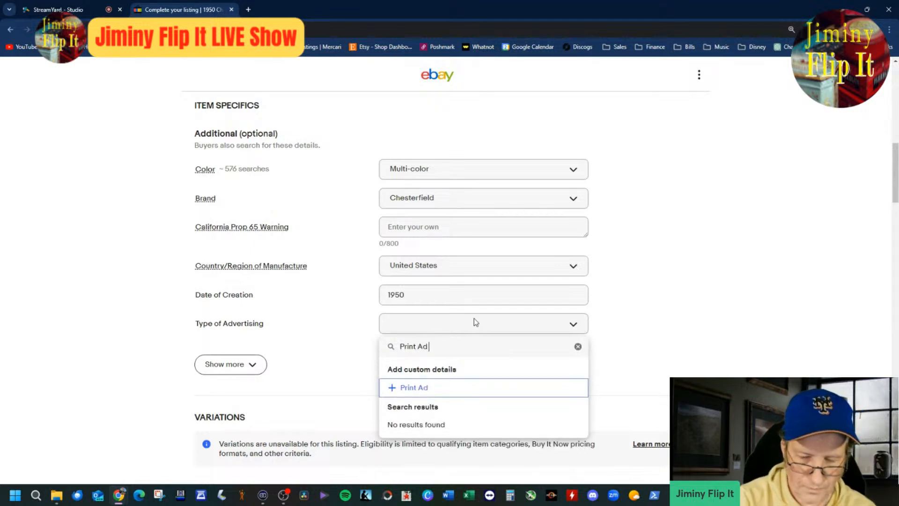
{"action": "left_click", "coordinate": [495, 388]}
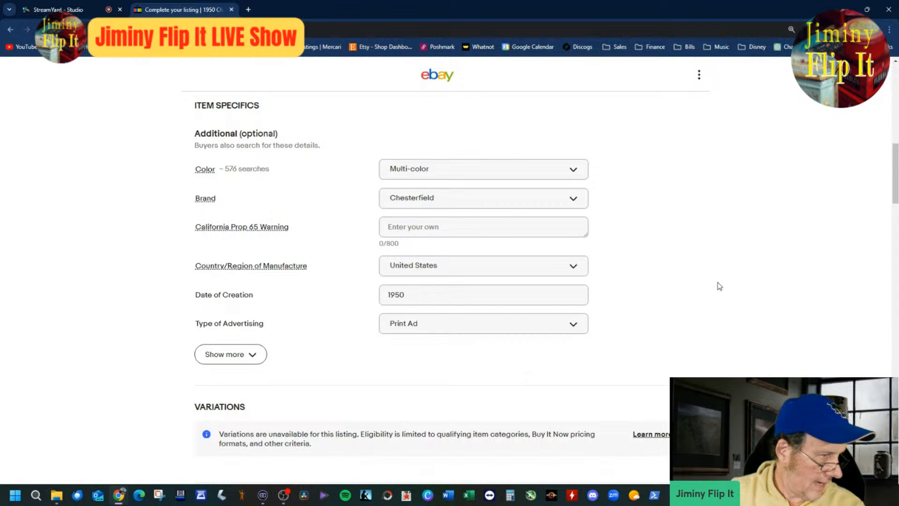
Step: Append "Actor Zachary Scott" to the item title, correcting the spelling of the first name
{"action": "scroll", "coordinate": [740, 284], "scroll_direction": "up", "scroll_amount": 15}
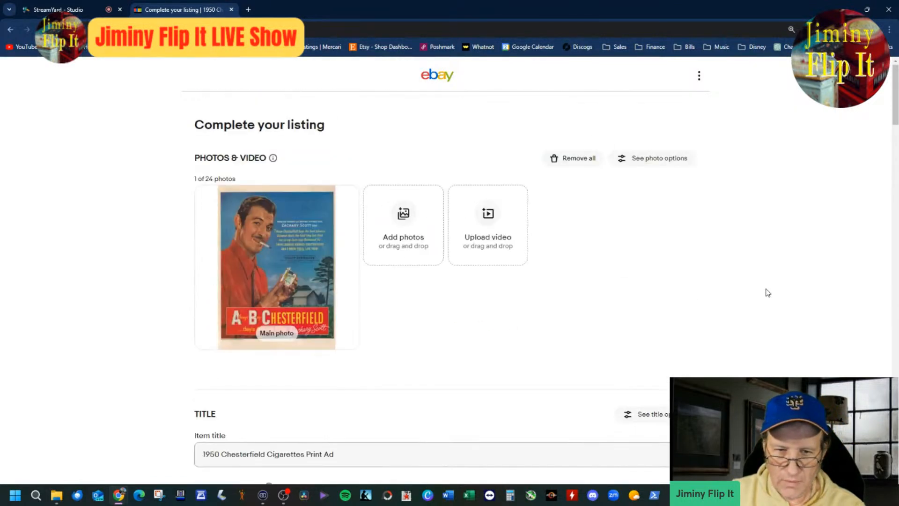
{"action": "scroll", "coordinate": [763, 294], "scroll_direction": "down", "scroll_amount": 4}
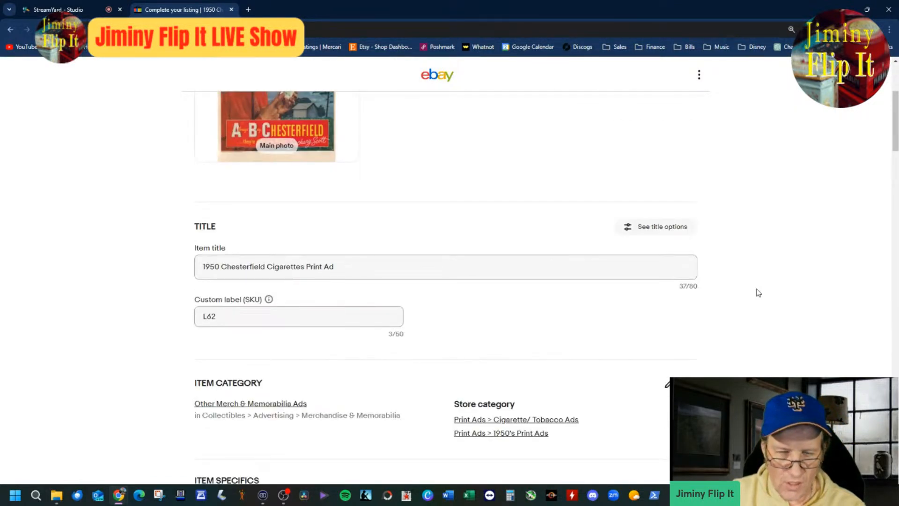
{"action": "scroll", "coordinate": [489, 275], "scroll_direction": "up", "scroll_amount": 4}
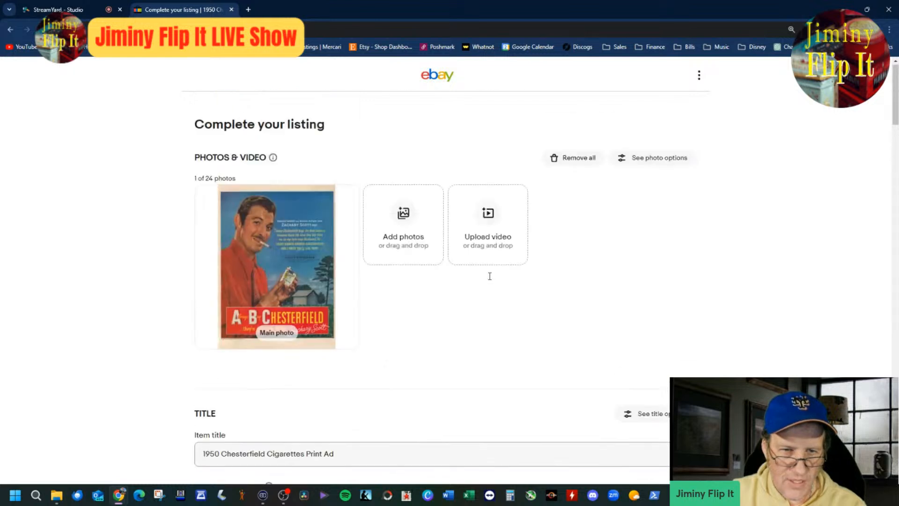
{"action": "mouse_move", "coordinate": [311, 291]}
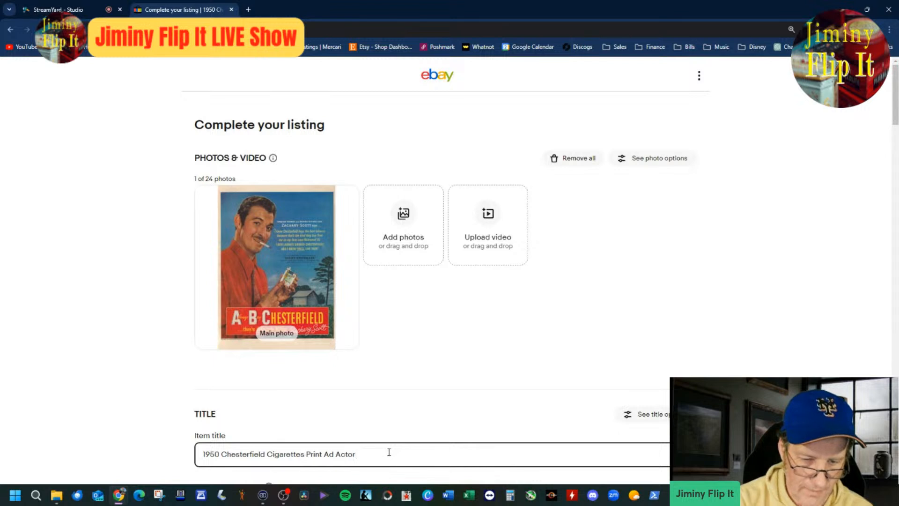
{"action": "type", "text": "ry Scott"}
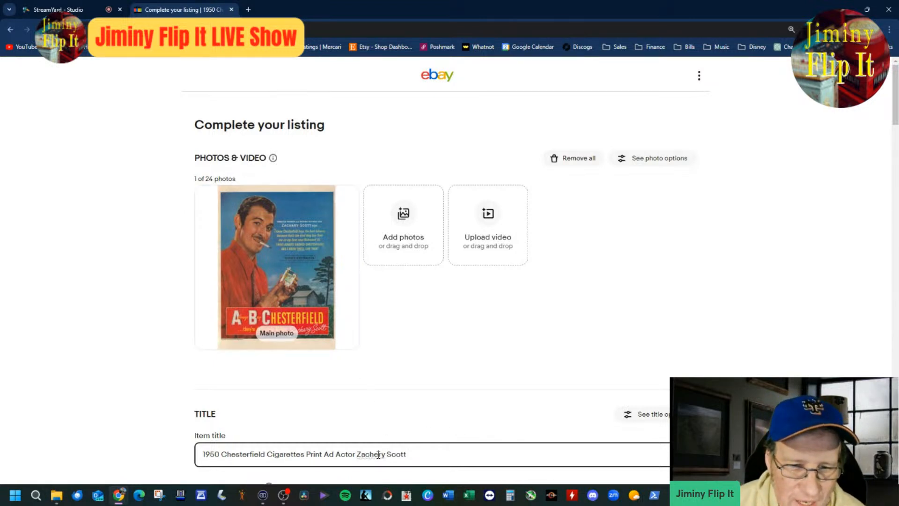
{"action": "key", "text": "BackSpace"}
{"action": "type", "text": "a"}
{"action": "left_click", "coordinate": [498, 461]}
Step: Enlarge the ad photo to read its small print and append "Guilty Bystander Film" to the item title
{"action": "left_click", "coordinate": [296, 286]}
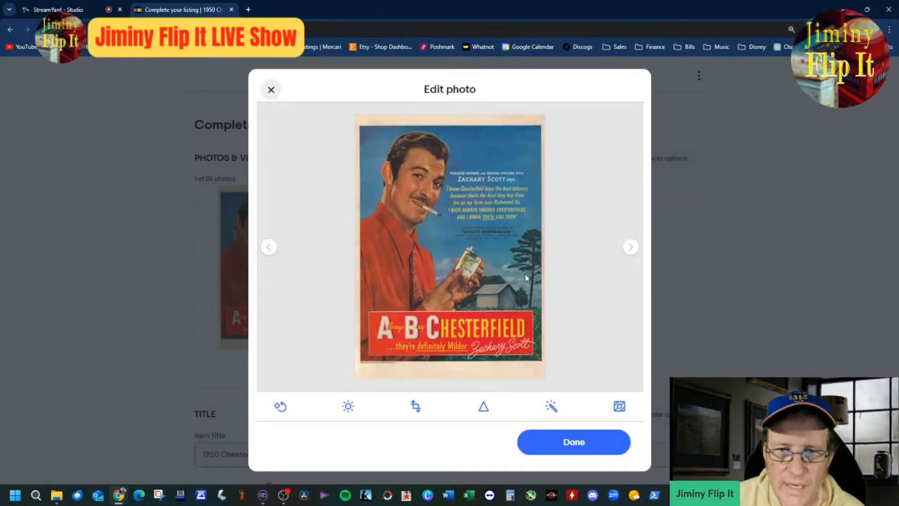
{"action": "left_click", "coordinate": [557, 430]}
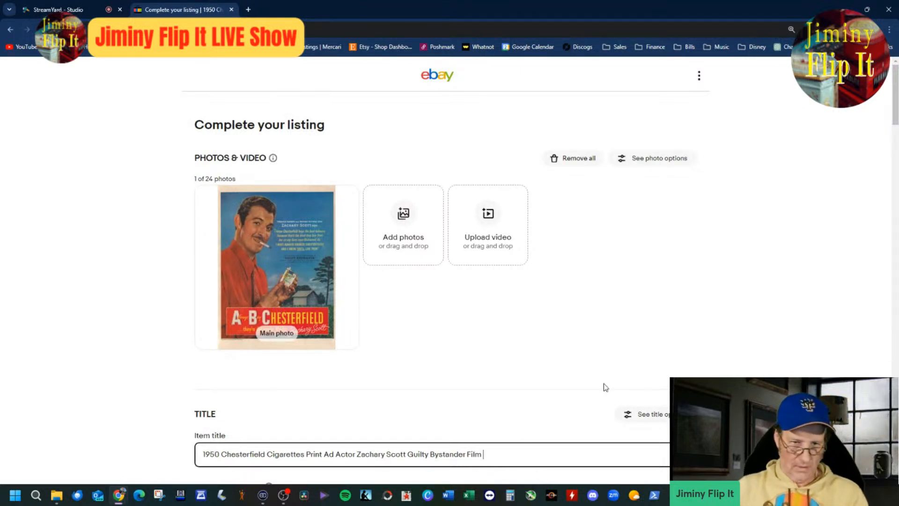
{"action": "left_click", "coordinate": [276, 262]}
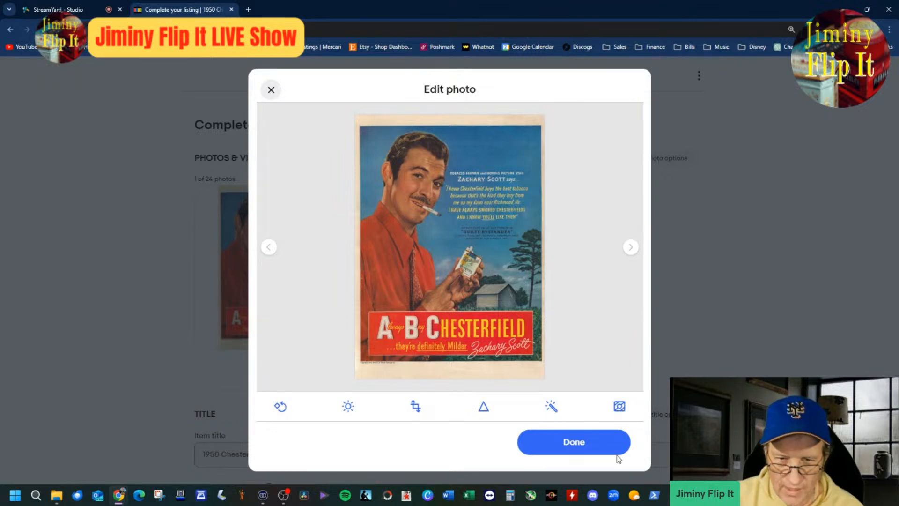
{"action": "left_click", "coordinate": [569, 444]}
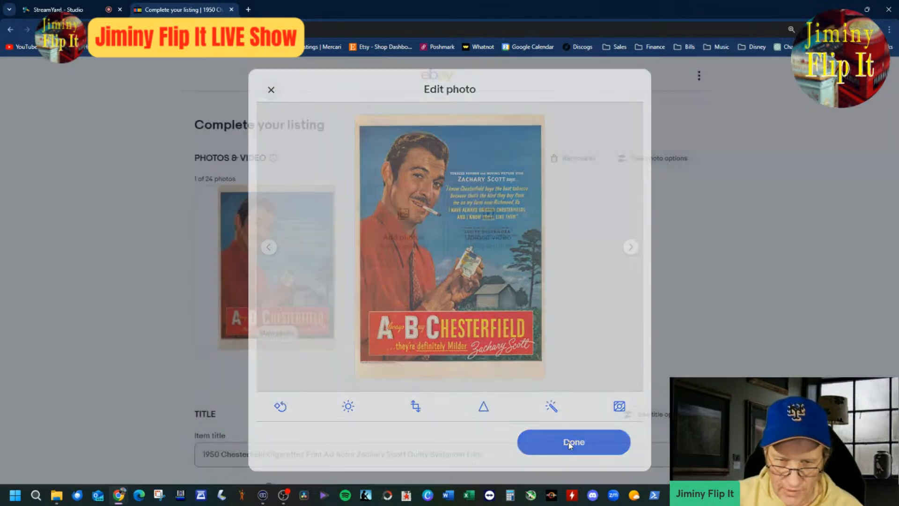
Step: Review the rest of the Chesterfield listing, publish it and create a similar listing from it
{"action": "scroll", "coordinate": [650, 319], "scroll_direction": "down", "scroll_amount": 4}
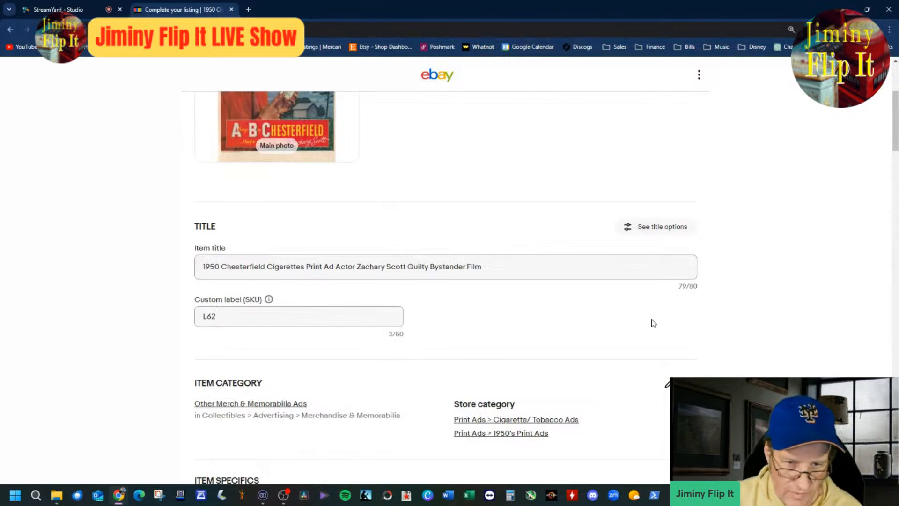
{"action": "scroll", "coordinate": [651, 319], "scroll_direction": "down", "scroll_amount": 15}
{"action": "scroll", "coordinate": [648, 321], "scroll_direction": "down", "scroll_amount": 6}
{"action": "scroll", "coordinate": [651, 258], "scroll_direction": "down", "scroll_amount": 2}
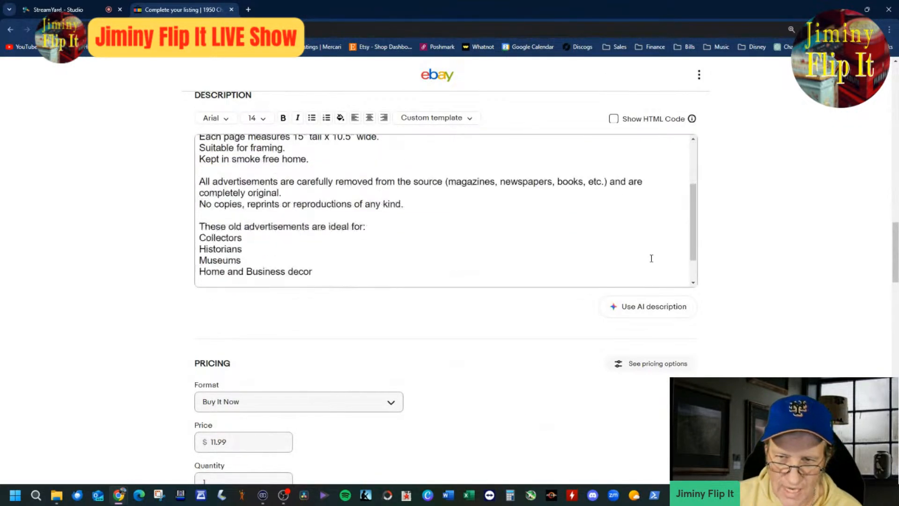
{"action": "scroll", "coordinate": [651, 258], "scroll_direction": "down", "scroll_amount": 2}
{"action": "scroll", "coordinate": [138, 292], "scroll_direction": "down", "scroll_amount": 4}
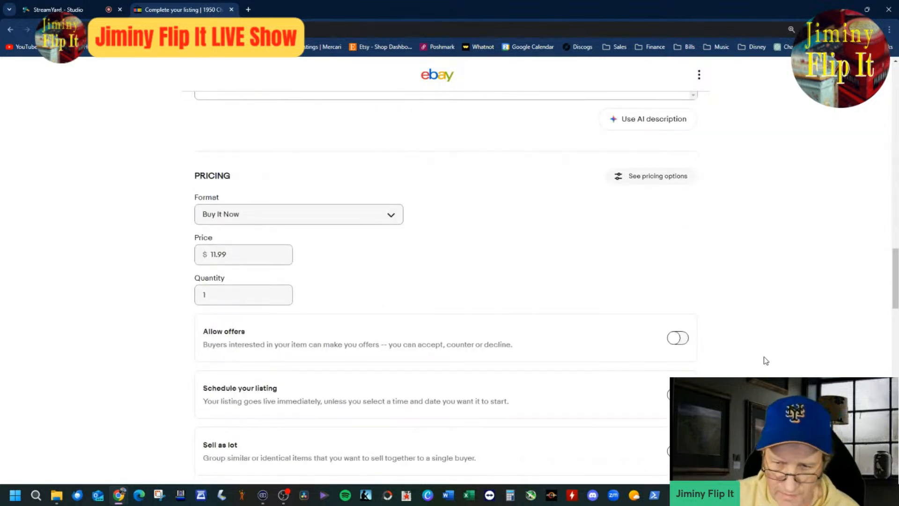
{"action": "scroll", "coordinate": [689, 358], "scroll_direction": "down", "scroll_amount": 10}
{"action": "scroll", "coordinate": [686, 358], "scroll_direction": "down", "scroll_amount": 4}
{"action": "scroll", "coordinate": [686, 358], "scroll_direction": "up", "scroll_amount": 7}
{"action": "scroll", "coordinate": [718, 367], "scroll_direction": "down", "scroll_amount": 7}
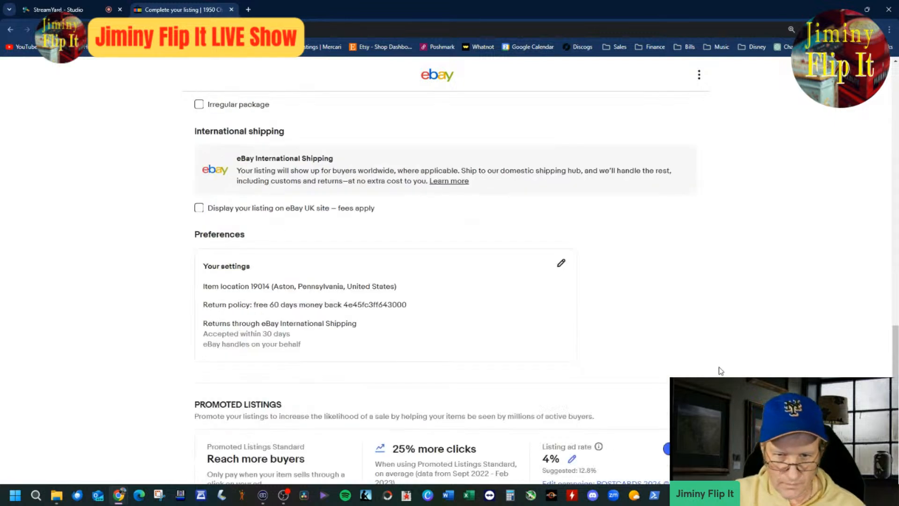
{"action": "scroll", "coordinate": [718, 366], "scroll_direction": "down", "scroll_amount": 10}
{"action": "left_click", "coordinate": [506, 283]}
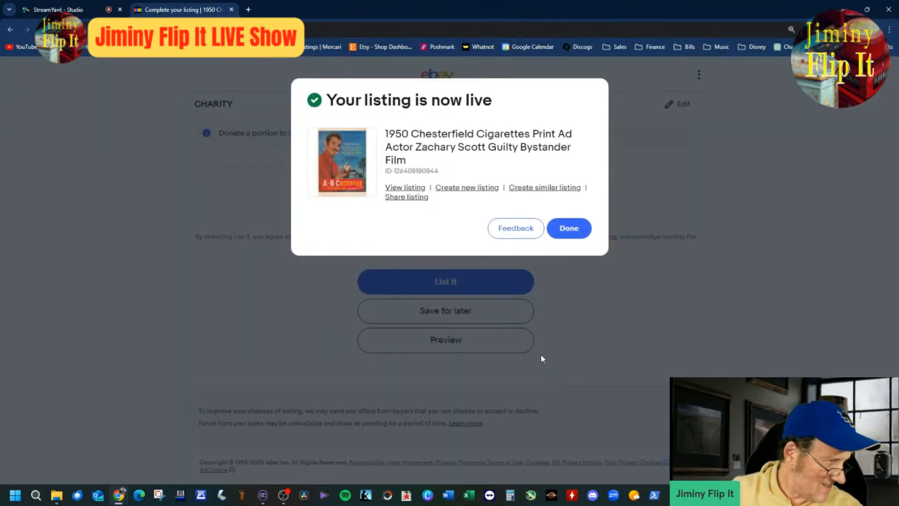
{"action": "left_click", "coordinate": [539, 190]}
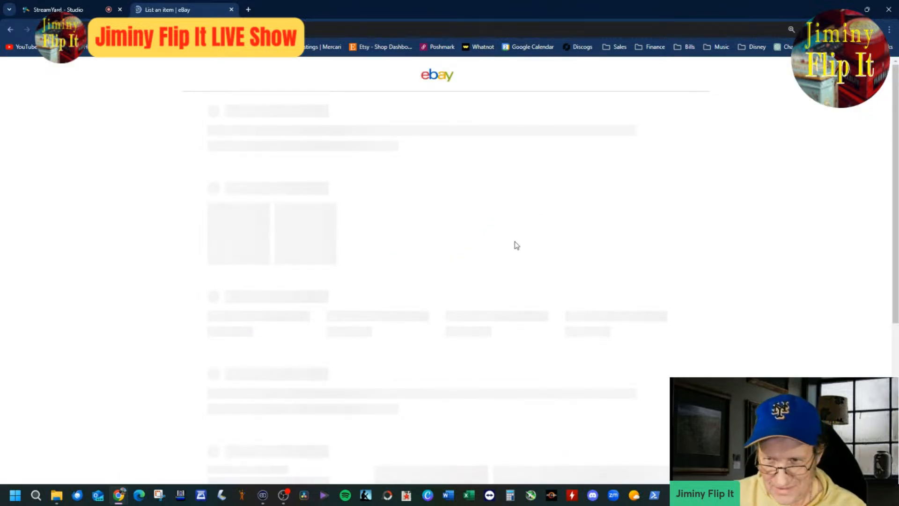
Step: Shorten the copied item title to "1950 Cigarettes Print Ad" by removing the actor and film wording and the Chesterfield name
{"action": "left_click", "coordinate": [343, 203]}
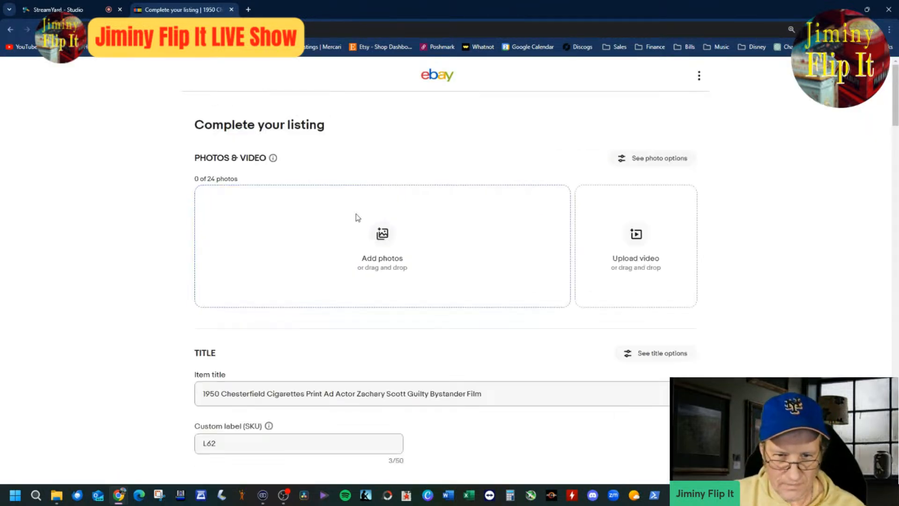
{"action": "left_click_drag", "start_coordinate": [333, 394], "coordinate": [634, 401]}
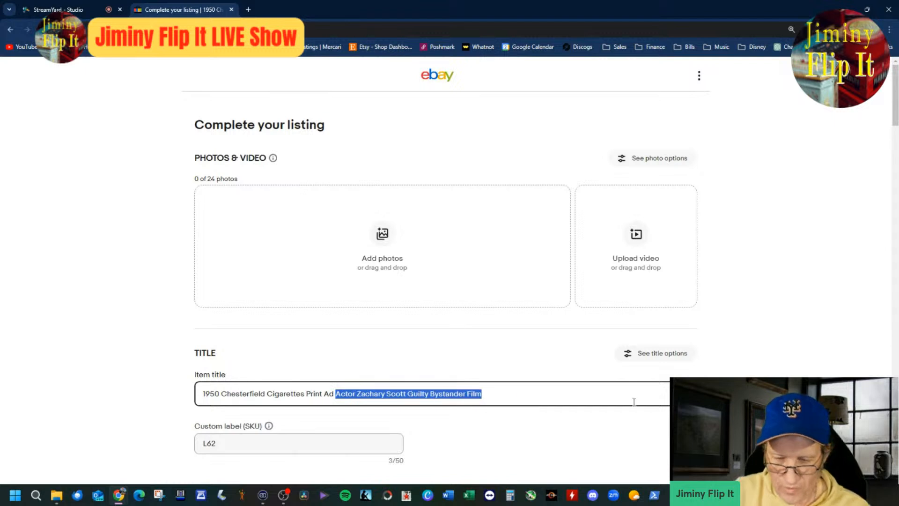
{"action": "key", "text": "BackSpace"}
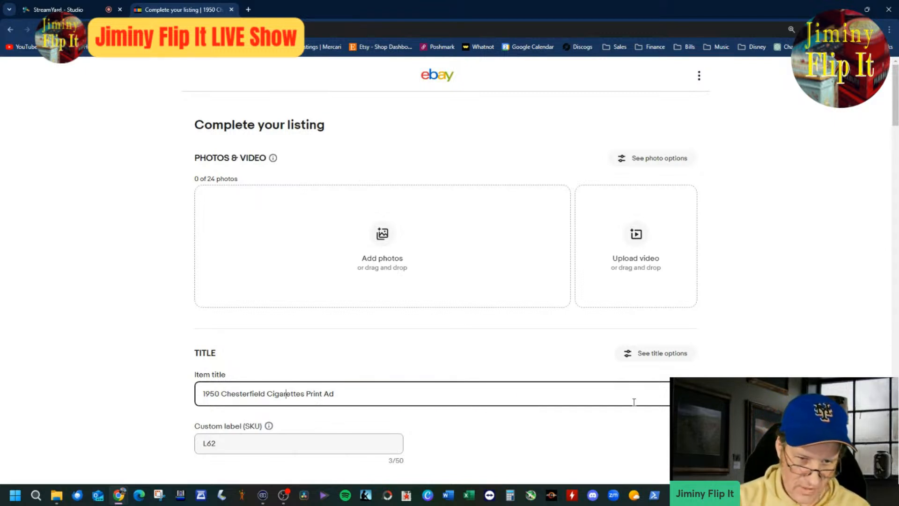
{"action": "key", "text": "BackSpace"}
{"action": "key", "text": "BackSpace"}
{"action": "key", "text": "BackSpace"}
{"action": "key", "text": "BackSpace"}
{"action": "key", "text": "BackSpace"}
{"action": "key", "text": "BackSpace"}
{"action": "key", "text": "BackSpace"}
{"action": "key", "text": "BackSpace"}
{"action": "key", "text": "BackSpace"}
{"action": "key", "text": "BackSpace"}
{"action": "key", "text": "BackSpace"}
{"action": "key", "text": "BackSpace"}
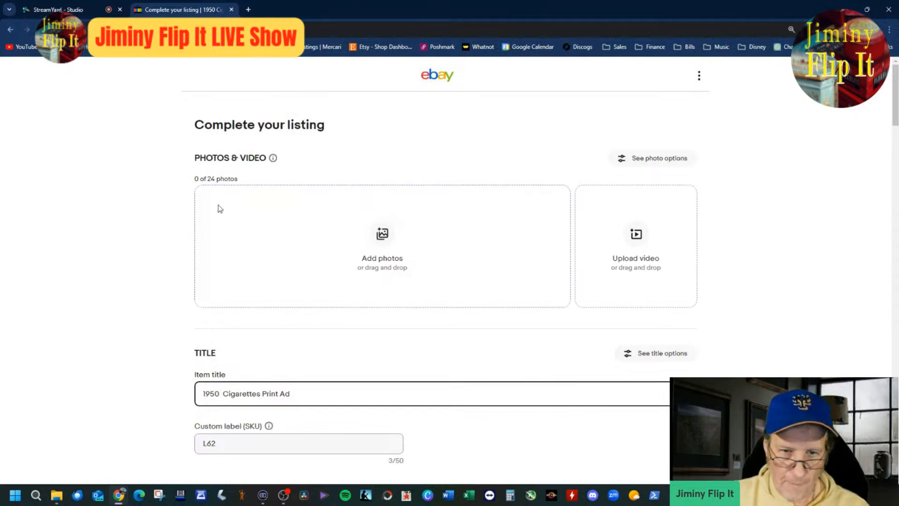
{"action": "left_click", "coordinate": [364, 234]}
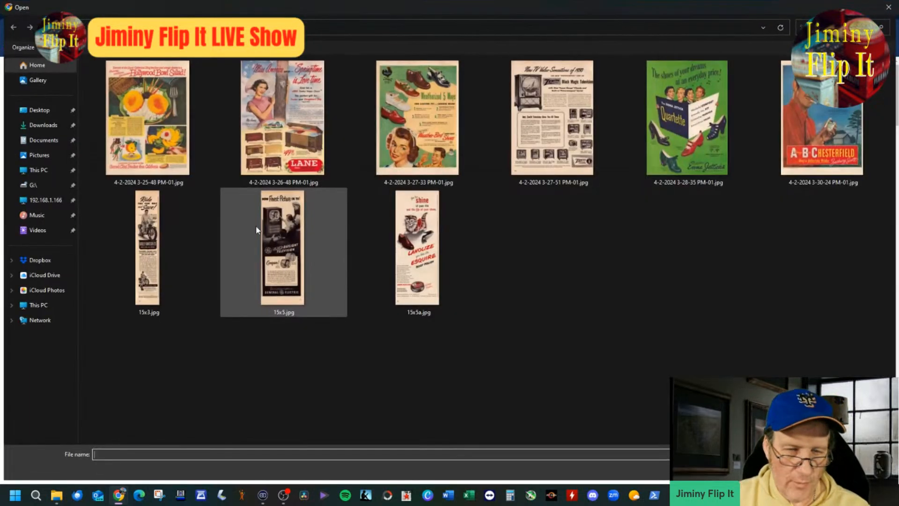
{"action": "left_click", "coordinate": [819, 158]}
{"action": "right_click", "coordinate": [825, 185]}
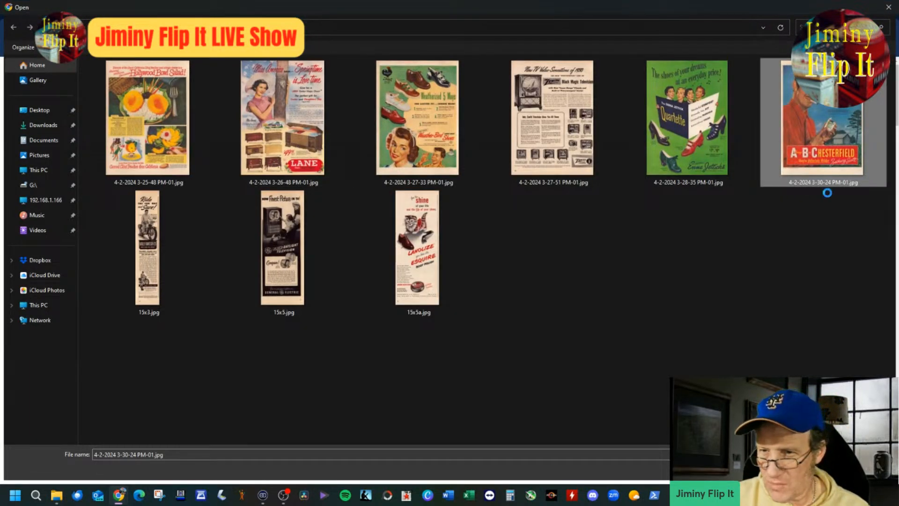
{"action": "left_click", "coordinate": [798, 437]}
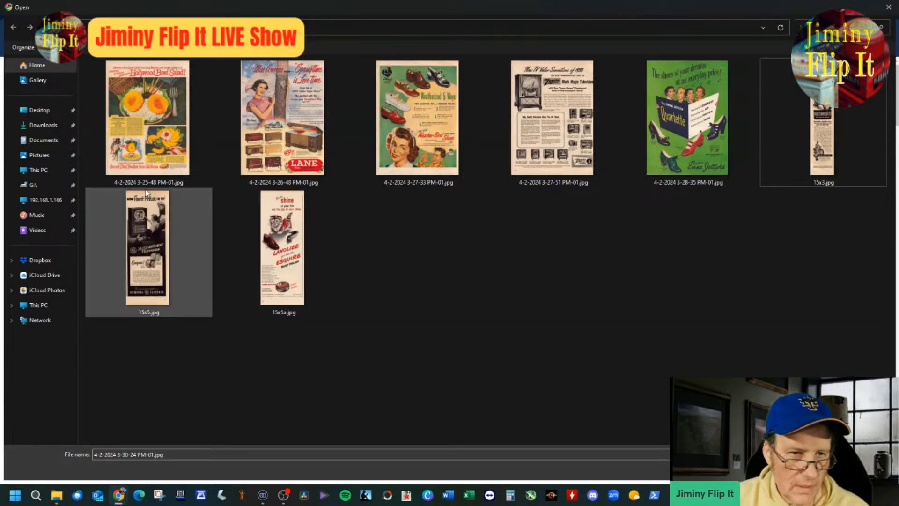
{"action": "double_click", "coordinate": [147, 122]}
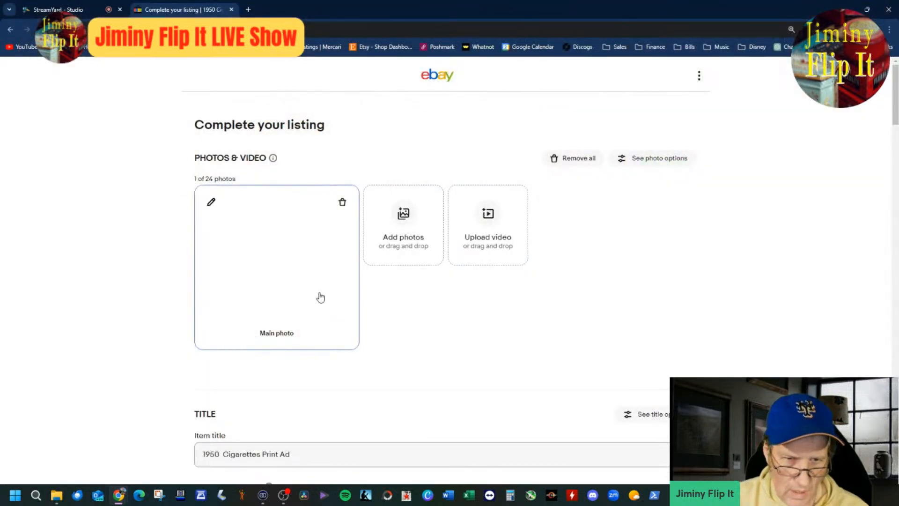
{"action": "left_click", "coordinate": [311, 282]}
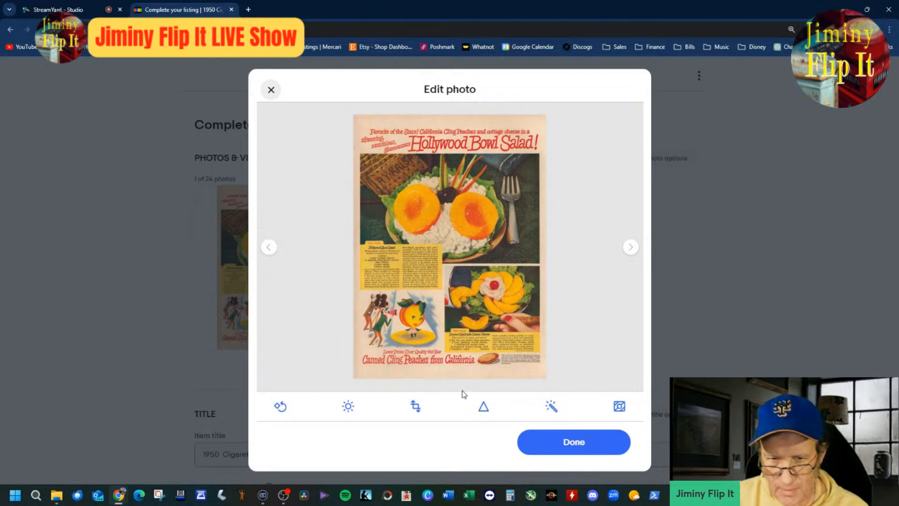
{"action": "left_click", "coordinate": [565, 443]}
Step: Replace "Cigarettes" in the item title with "Peaches"
{"action": "left_click", "coordinate": [424, 455]}
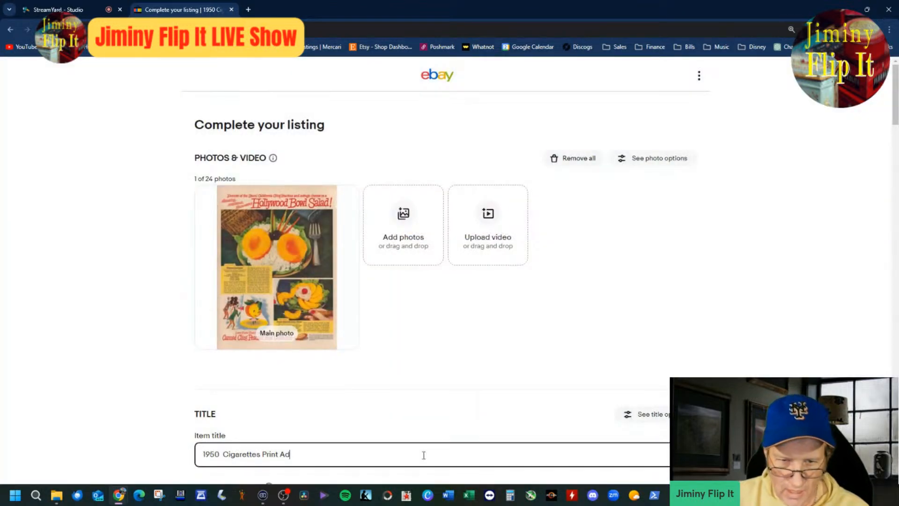
{"action": "key", "text": "Left"}
{"action": "key", "text": "Left"}
{"action": "key", "text": "Left"}
{"action": "key", "text": "Left"}
{"action": "key", "text": "Left"}
{"action": "key", "text": "Left"}
{"action": "key", "text": "Left"}
{"action": "key", "text": "Left"}
{"action": "key", "text": "Left"}
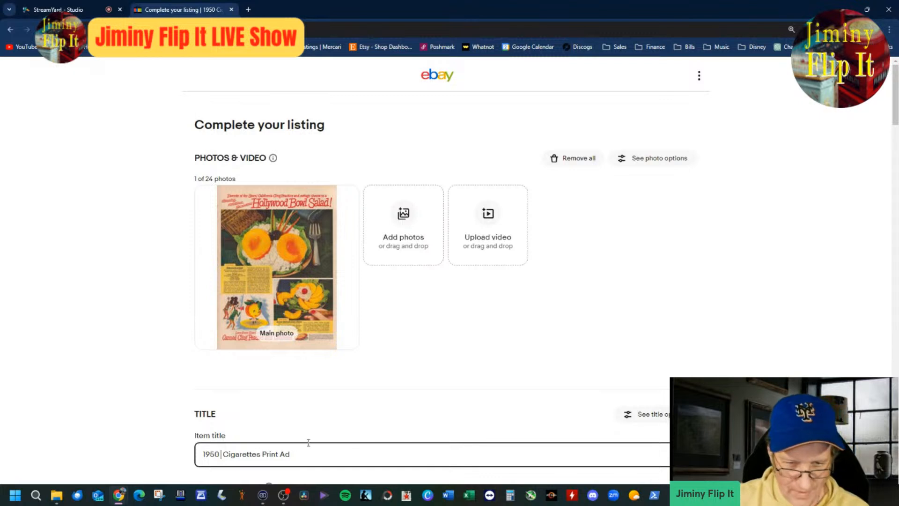
{"action": "double_click", "coordinate": [242, 453]}
{"action": "key", "text": "BackSpace"}
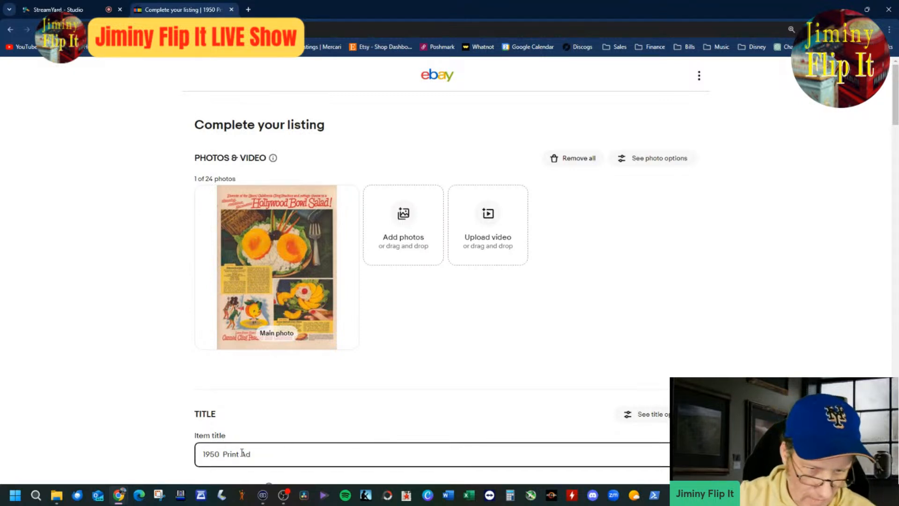
{"action": "type", "text": "Peaches"}
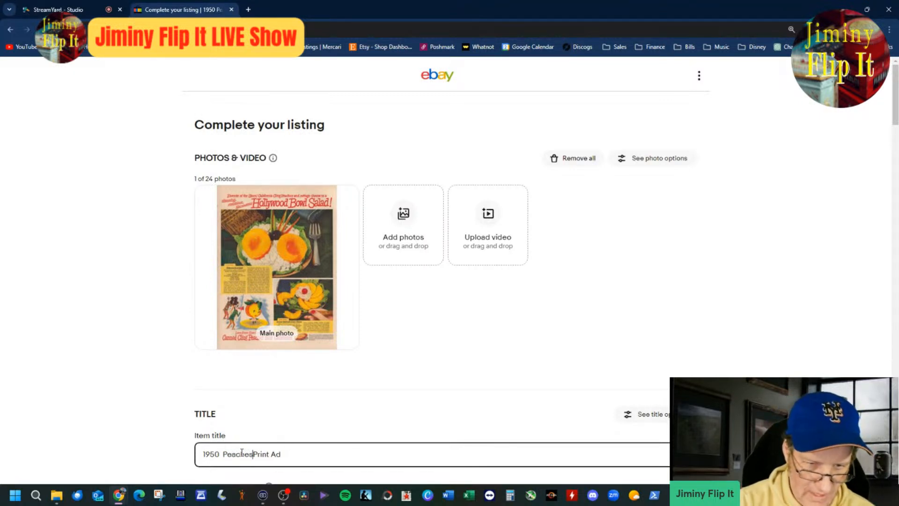
Step: Change the item category to Fruit & Raisins under Collectibles > Advertising > Food & Beverage
{"action": "scroll", "coordinate": [293, 421], "scroll_direction": "down", "scroll_amount": 4}
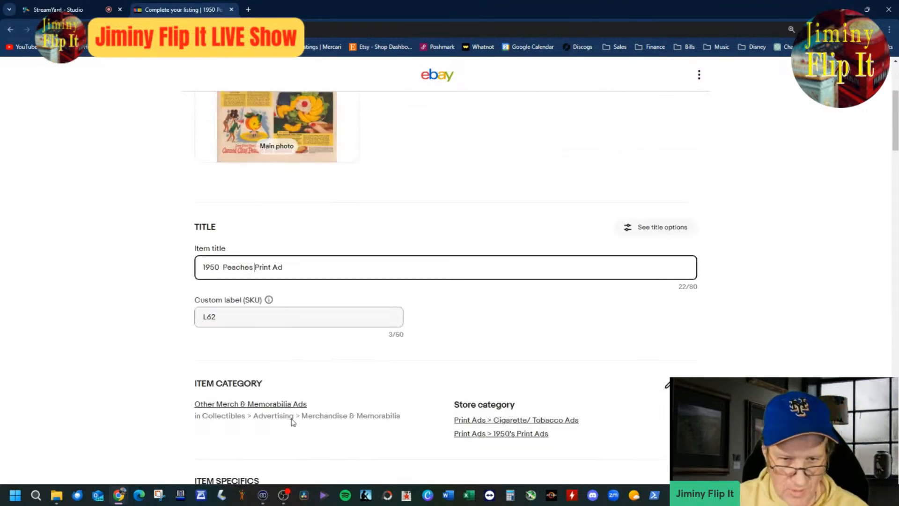
{"action": "left_click", "coordinate": [236, 402]}
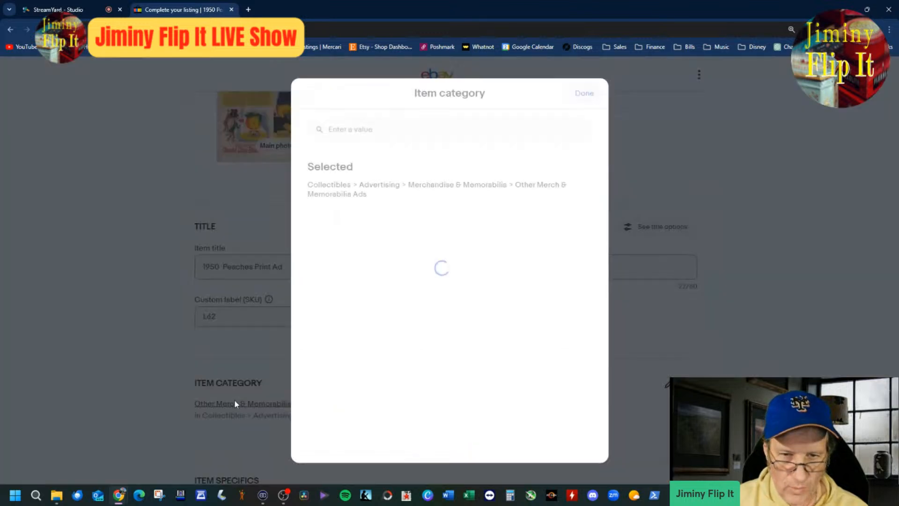
{"action": "left_click", "coordinate": [393, 187]}
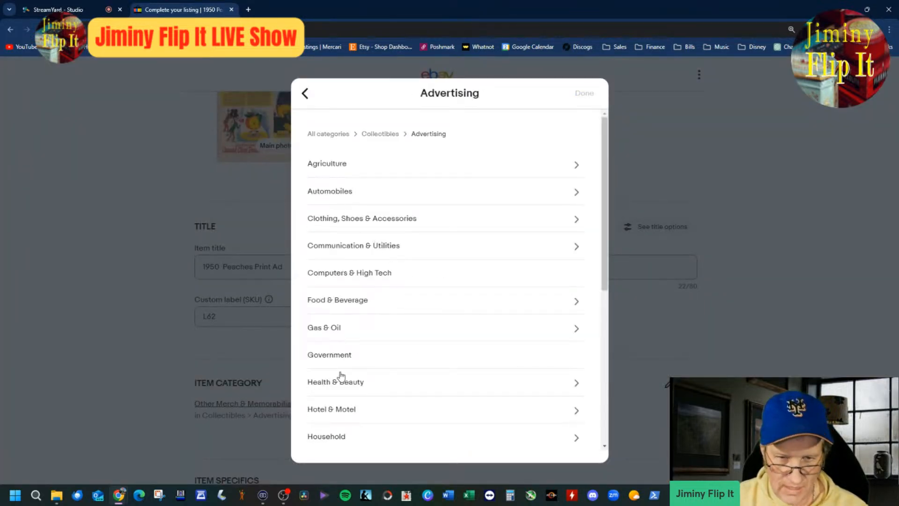
{"action": "left_click", "coordinate": [360, 309]}
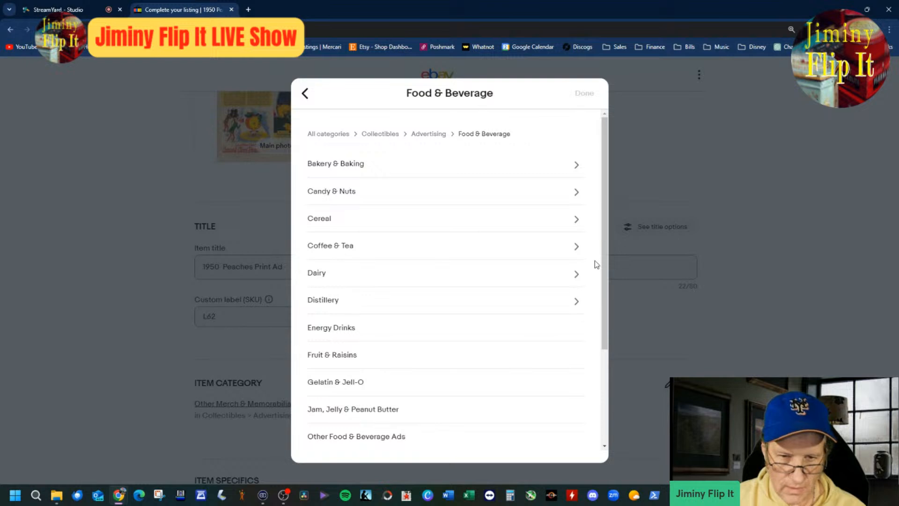
{"action": "left_click", "coordinate": [347, 358]}
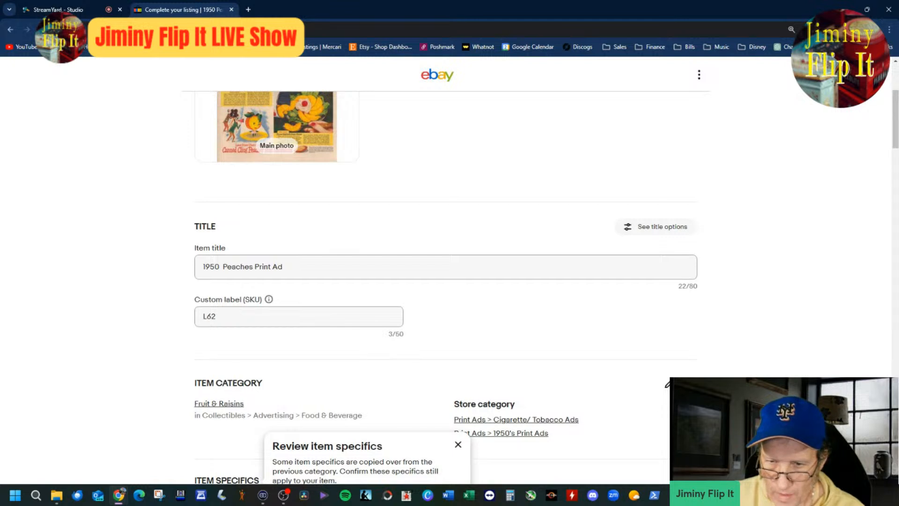
Step: Change the first store category to Print Ads > Food Ads
{"action": "left_click", "coordinate": [668, 384]}
{"action": "left_click", "coordinate": [453, 308]}
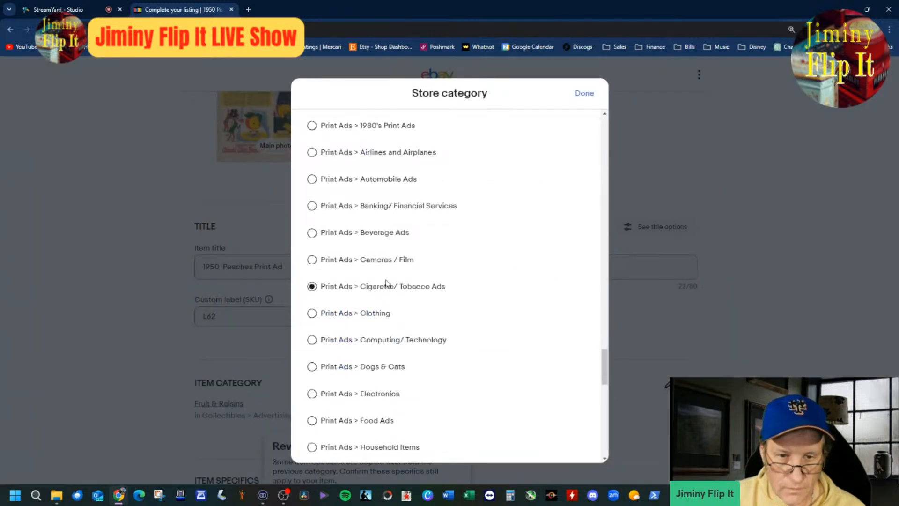
{"action": "scroll", "coordinate": [603, 372], "scroll_direction": "down", "scroll_amount": 2}
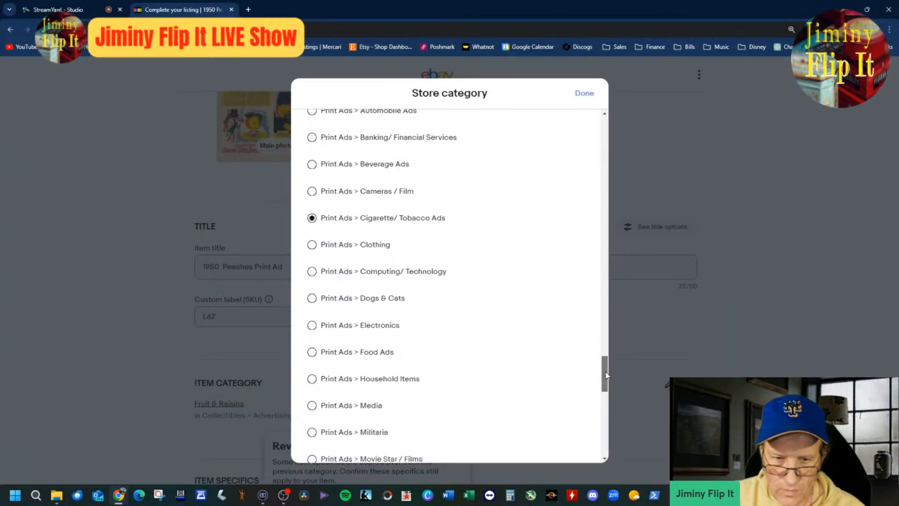
{"action": "left_click", "coordinate": [393, 351]}
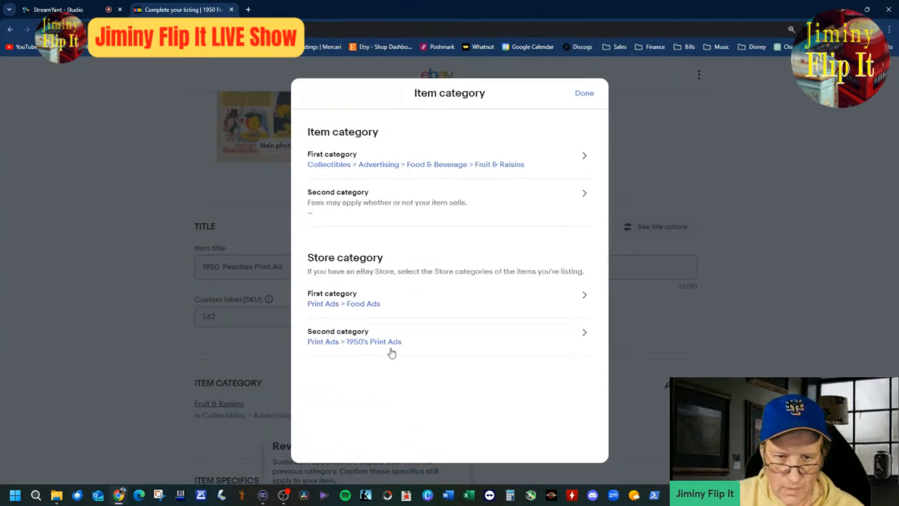
{"action": "left_click", "coordinate": [584, 99]}
Step: In the item specifics, set Original/Reproduction to Original and replace the brand with "California Peaches"
{"action": "scroll", "coordinate": [198, 381], "scroll_direction": "down", "scroll_amount": 4}
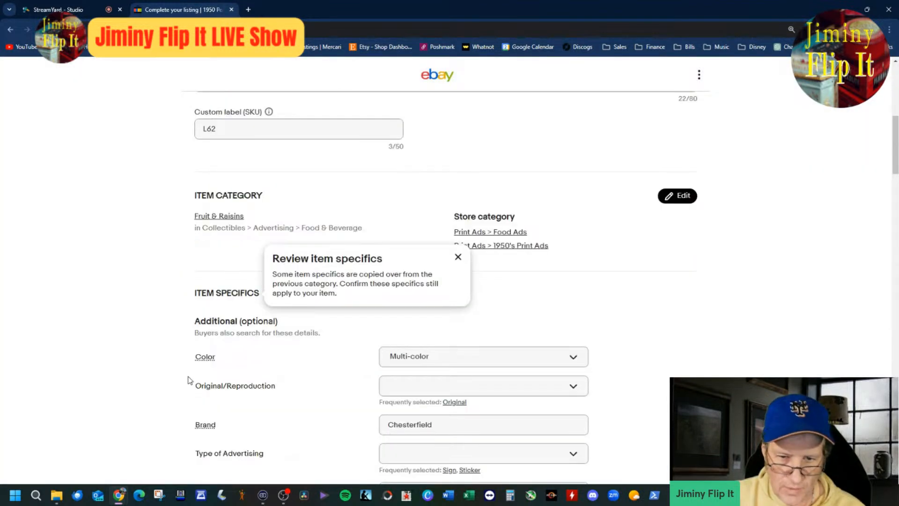
{"action": "left_click", "coordinate": [454, 402]}
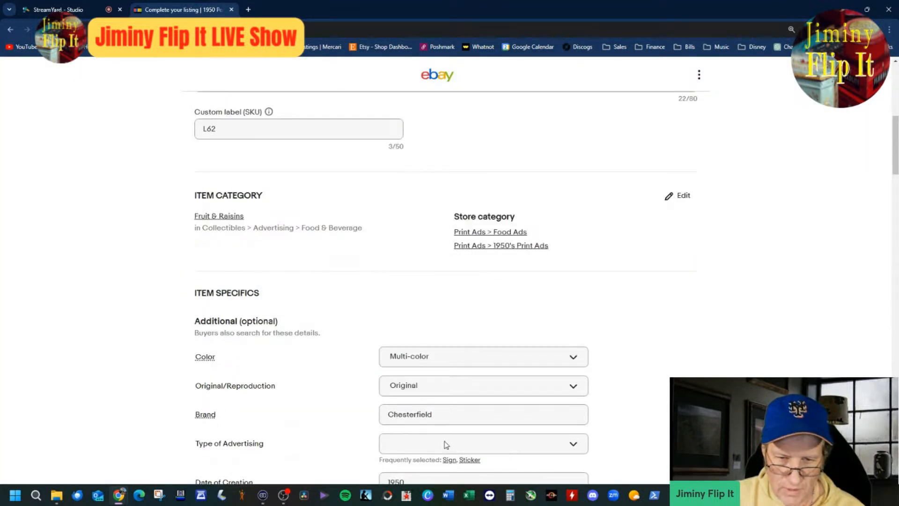
{"action": "double_click", "coordinate": [448, 412]}
{"action": "key", "text": "BackSpace"}
{"action": "type", "text": "Claifr"}
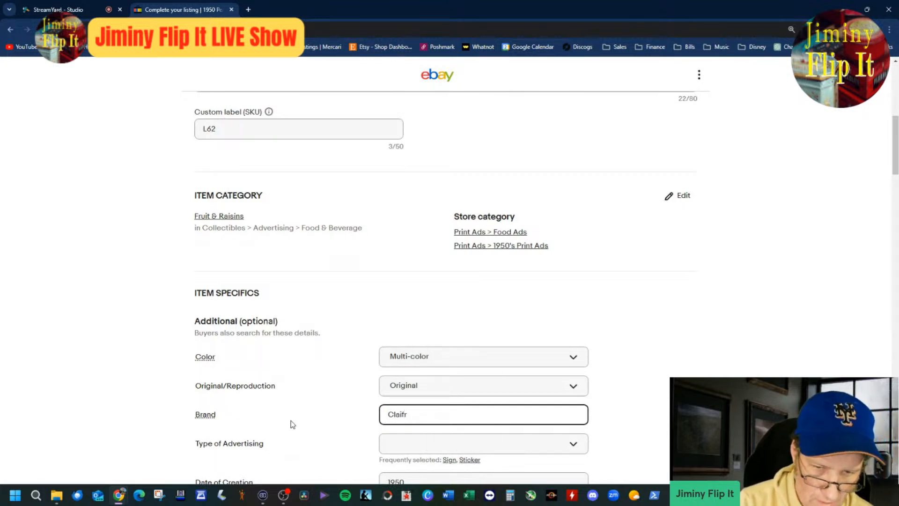
{"action": "key", "text": "BackSpace"}
{"action": "key", "text": "BackSpace"}
{"action": "key", "text": "BackSpace"}
{"action": "type", "text": "li"}
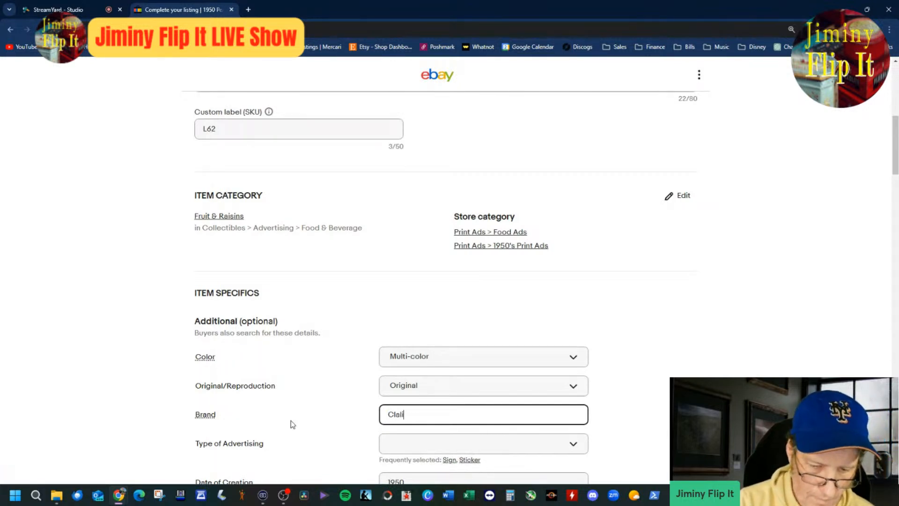
{"action": "type", "text": "fornia"}
{"action": "key", "text": "BackSpace"}
{"action": "key", "text": "BackSpace"}
{"action": "key", "text": "BackSpace"}
{"action": "key", "text": "BackSpace"}
{"action": "key", "text": "BackSpace"}
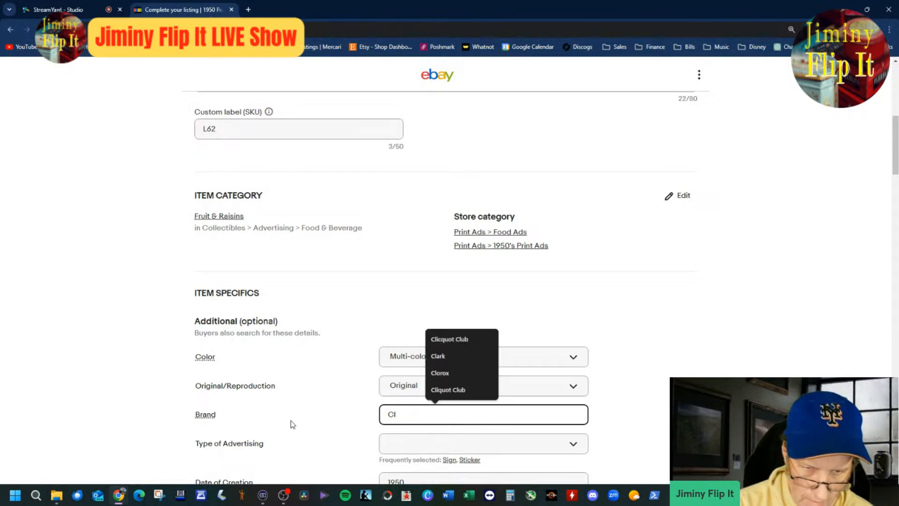
{"action": "key", "text": "BackSpace"}
{"action": "type", "text": "al"}
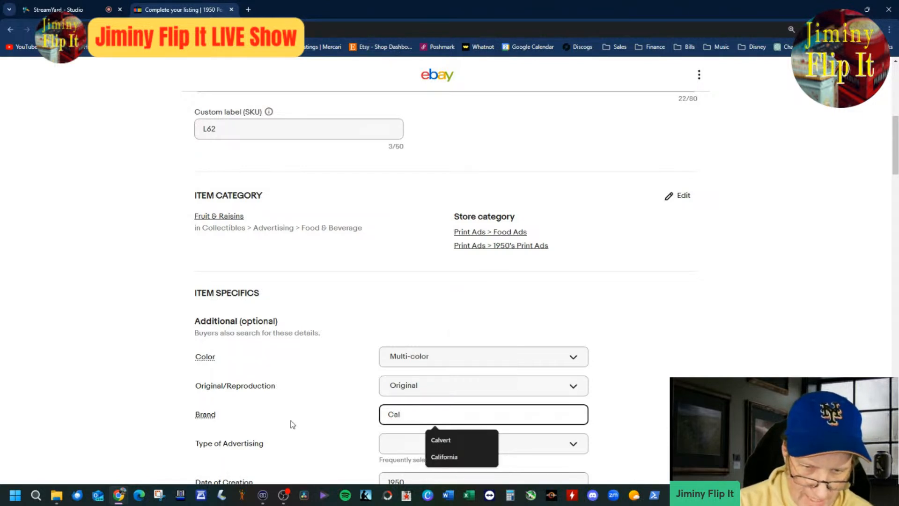
{"action": "type", "text": "if"}
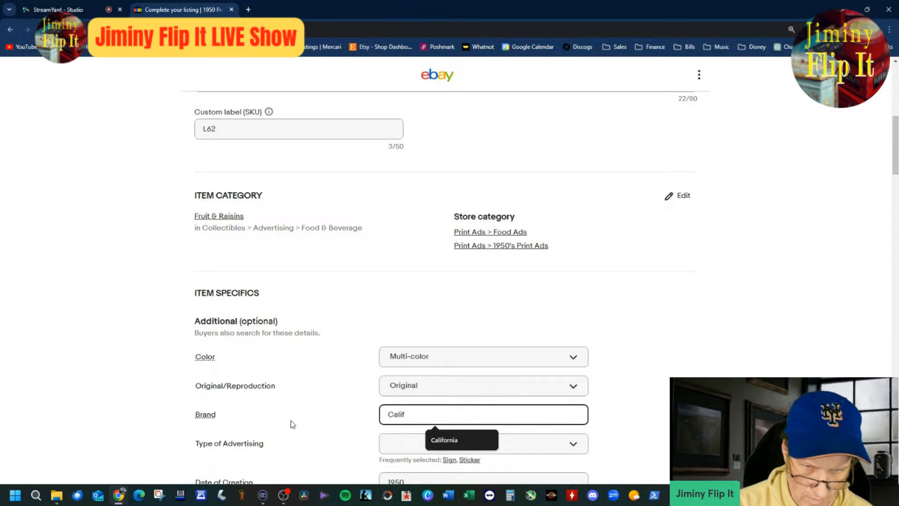
{"action": "key", "text": "Down"}
{"action": "key", "text": "Return"}
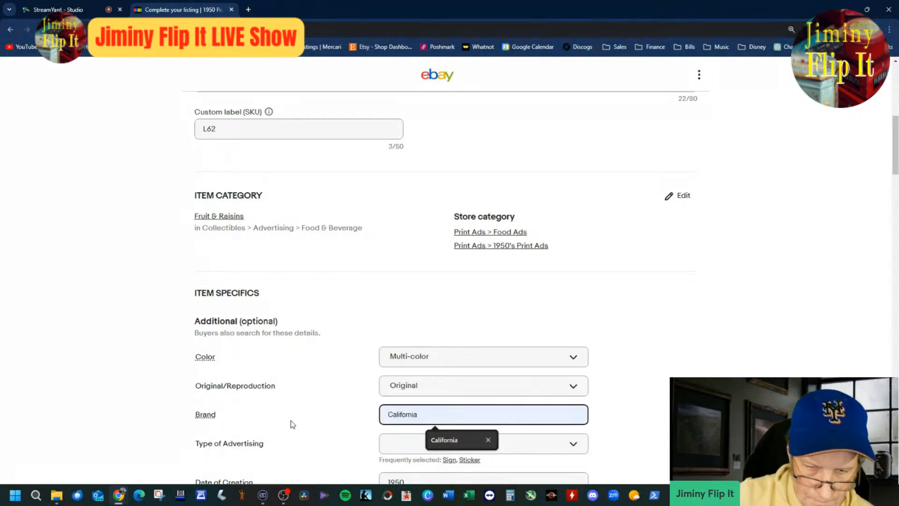
{"action": "left_click", "coordinate": [449, 415]}
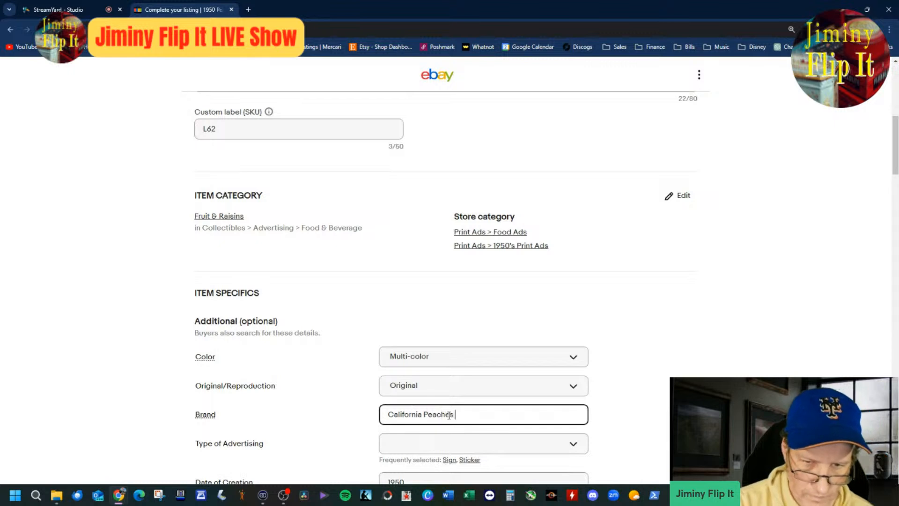
Step: Add the custom type of advertising "Print Ad" to the item specifics
{"action": "left_click", "coordinate": [485, 449]}
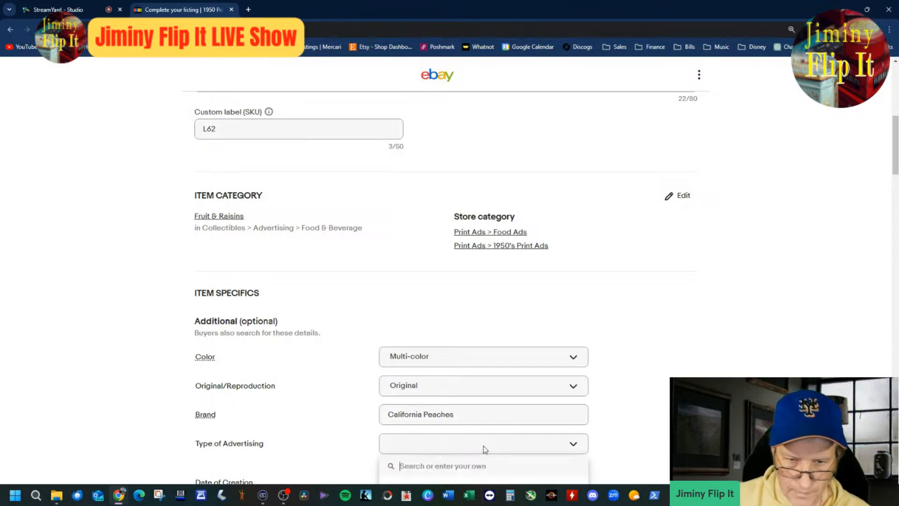
{"action": "type", "text": "Print Ad"}
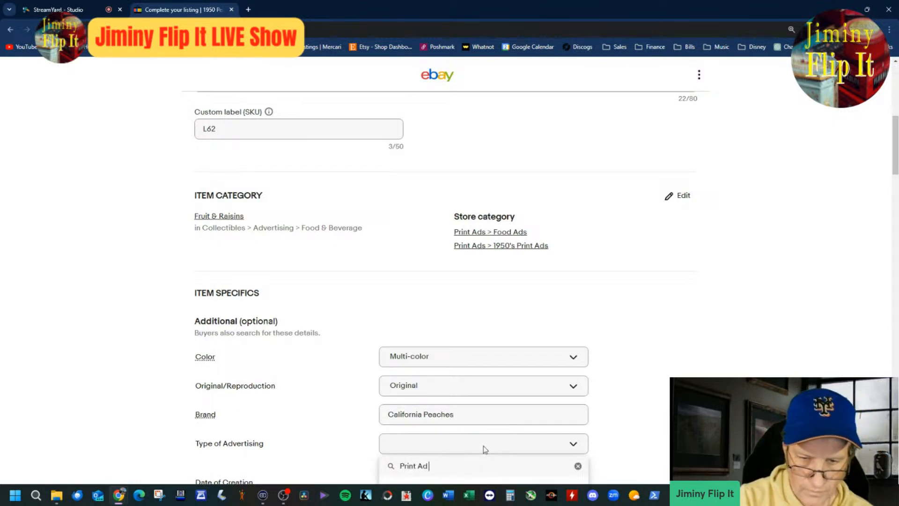
{"action": "scroll", "coordinate": [553, 382], "scroll_direction": "down", "scroll_amount": 4}
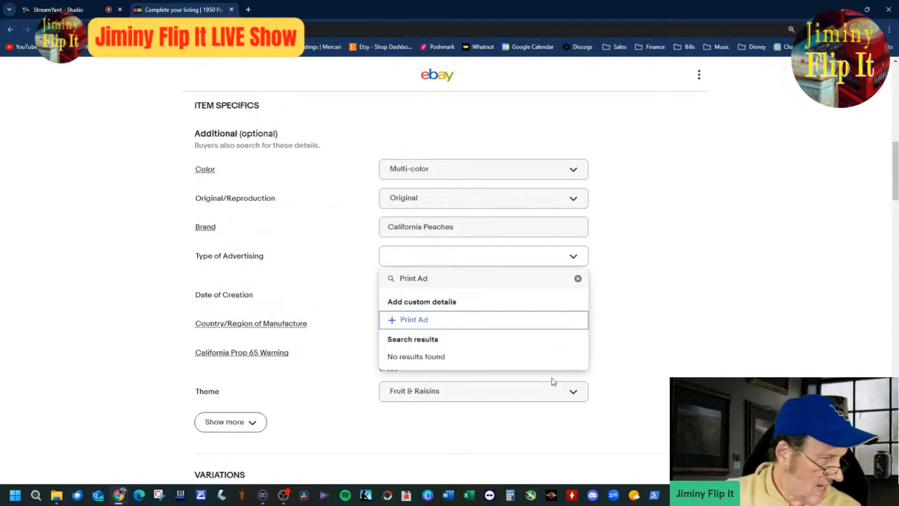
{"action": "left_click", "coordinate": [521, 328]}
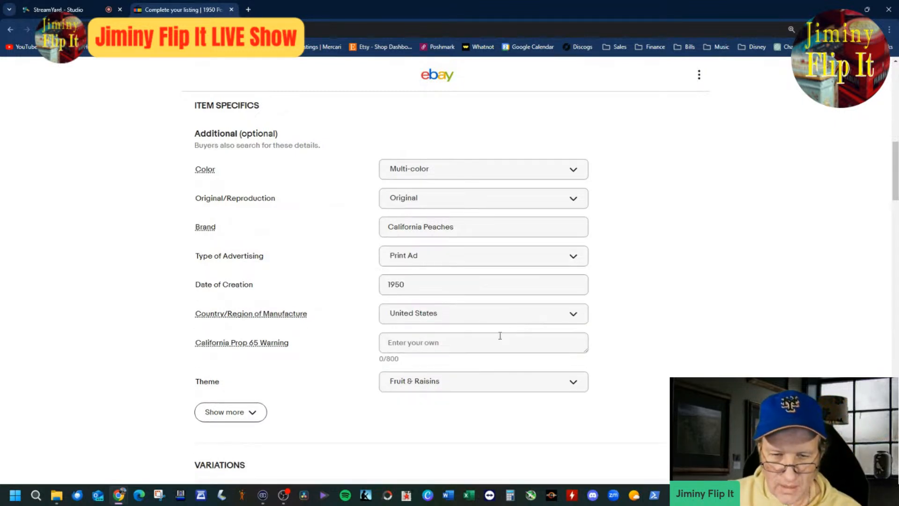
{"action": "scroll", "coordinate": [572, 401], "scroll_direction": "down", "scroll_amount": 8}
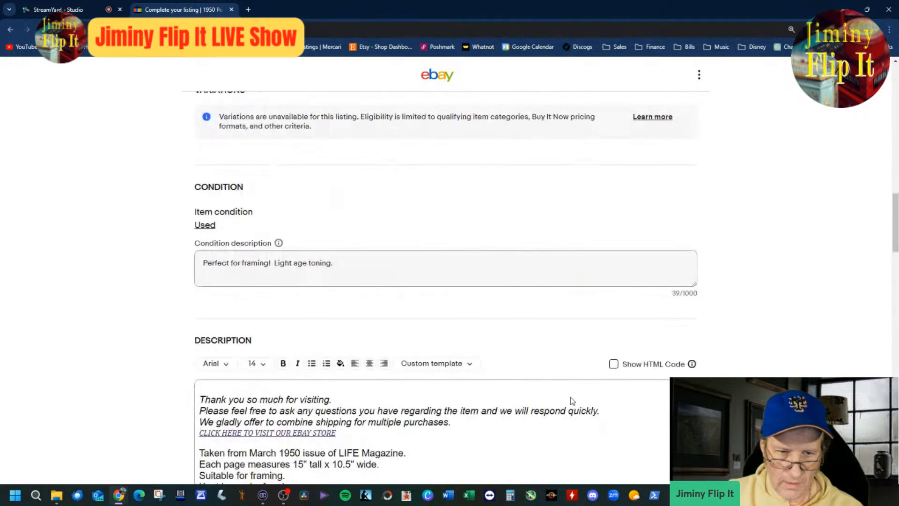
{"action": "scroll", "coordinate": [571, 397], "scroll_direction": "up", "scroll_amount": 9}
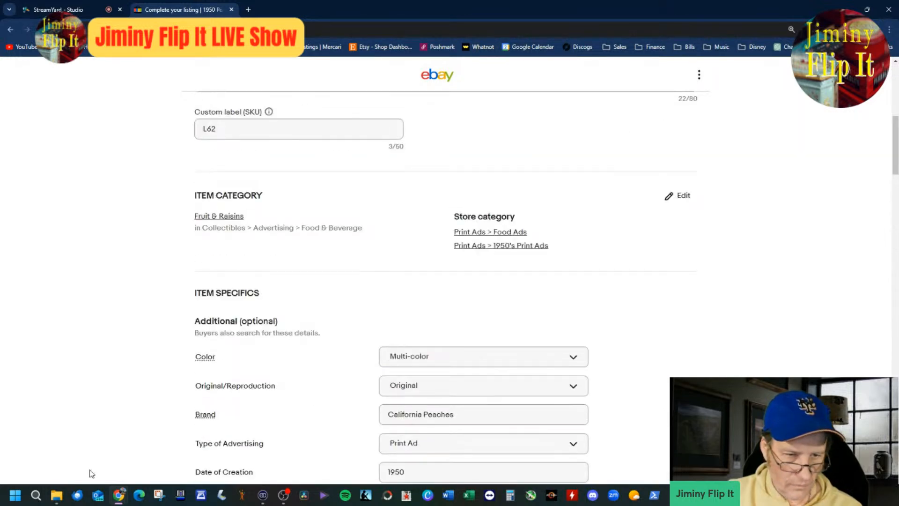
{"action": "left_click", "coordinate": [57, 495]}
{"action": "double_click", "coordinate": [211, 188]}
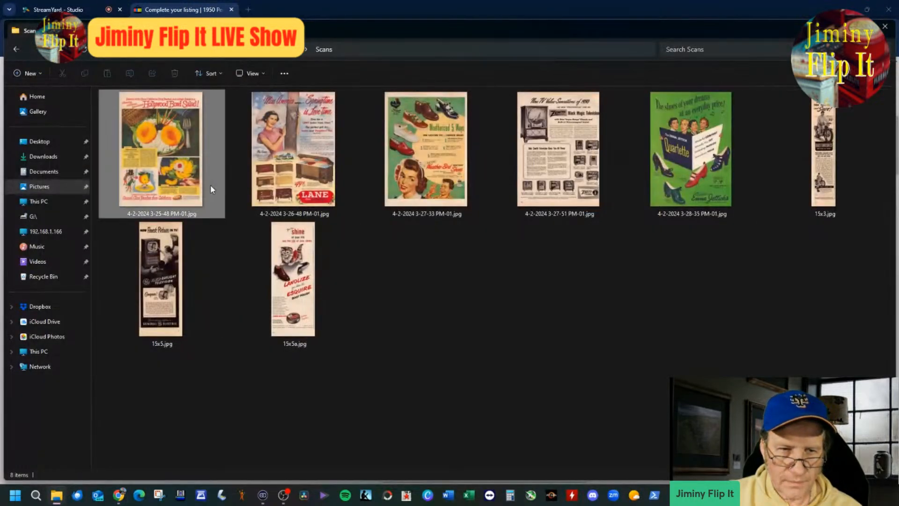
{"action": "scroll", "coordinate": [416, 265], "scroll_direction": "up", "scroll_amount": 4}
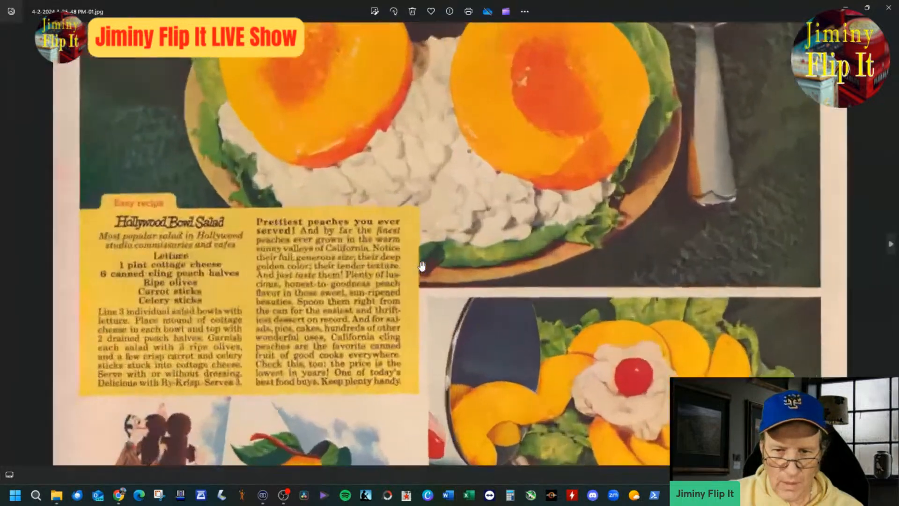
{"action": "left_click_drag", "start_coordinate": [527, 452], "coordinate": [533, 137]}
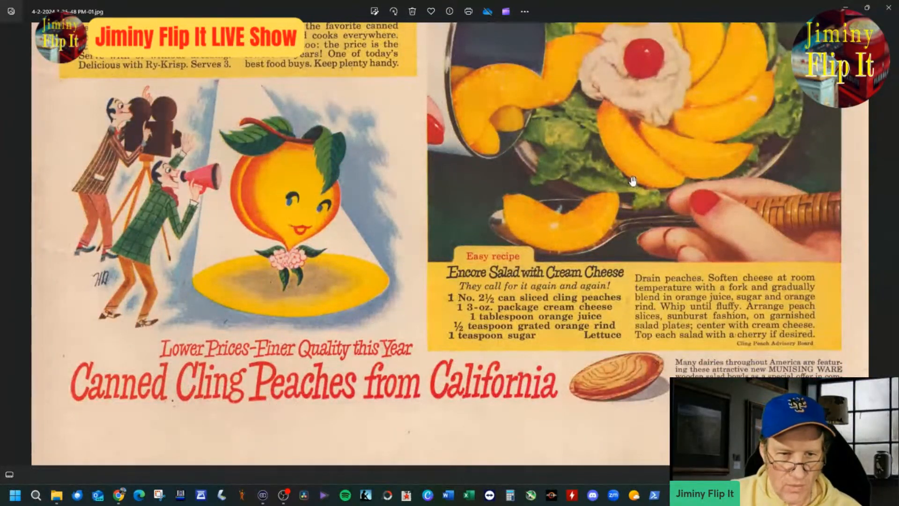
{"action": "left_click_drag", "start_coordinate": [632, 183], "coordinate": [629, 438]}
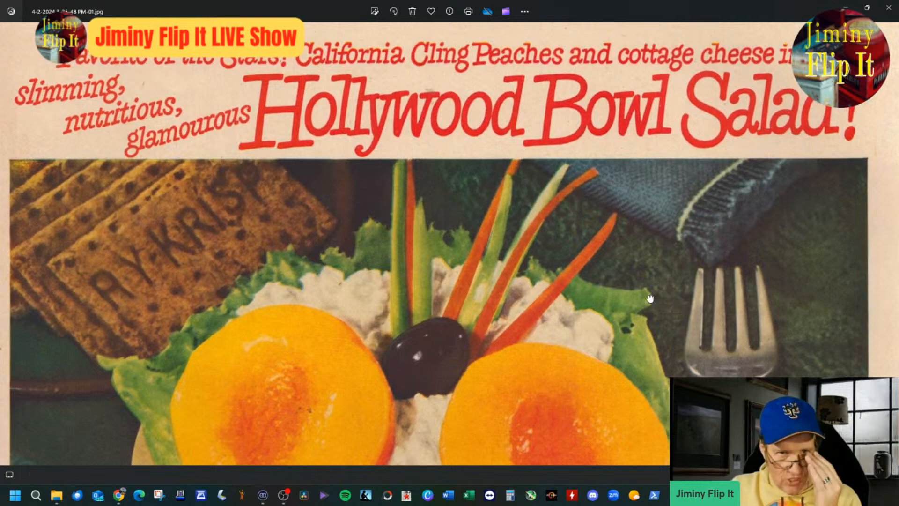
{"action": "scroll", "coordinate": [653, 299], "scroll_direction": "down", "scroll_amount": 3}
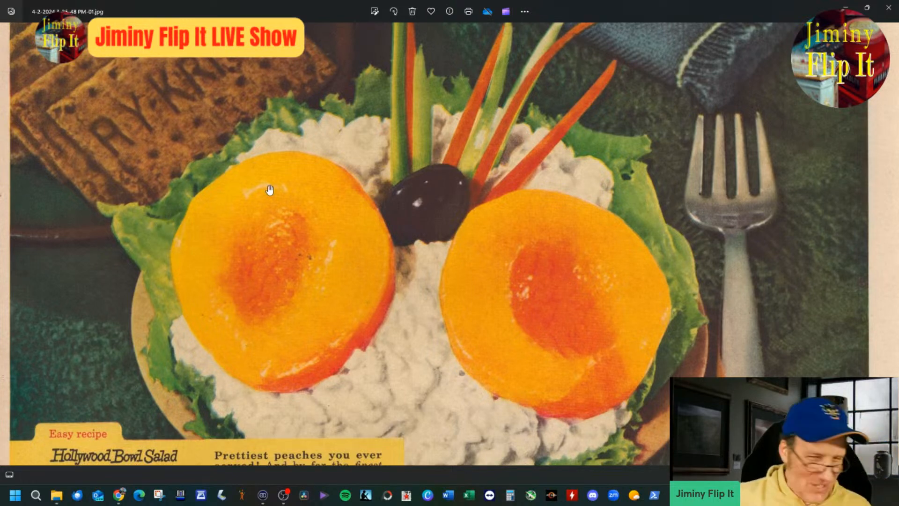
Step: Examine the scanned ad's two recipe panels, peach cartoon and California cling peaches slogan for title wording
{"action": "scroll", "coordinate": [299, 178], "scroll_direction": "down", "scroll_amount": 3}
{"action": "left_click_drag", "start_coordinate": [311, 300], "coordinate": [362, 176]}
{"action": "scroll", "coordinate": [454, 302], "scroll_direction": "up", "scroll_amount": 2}
{"action": "left_click_drag", "start_coordinate": [464, 306], "coordinate": [543, 247]}
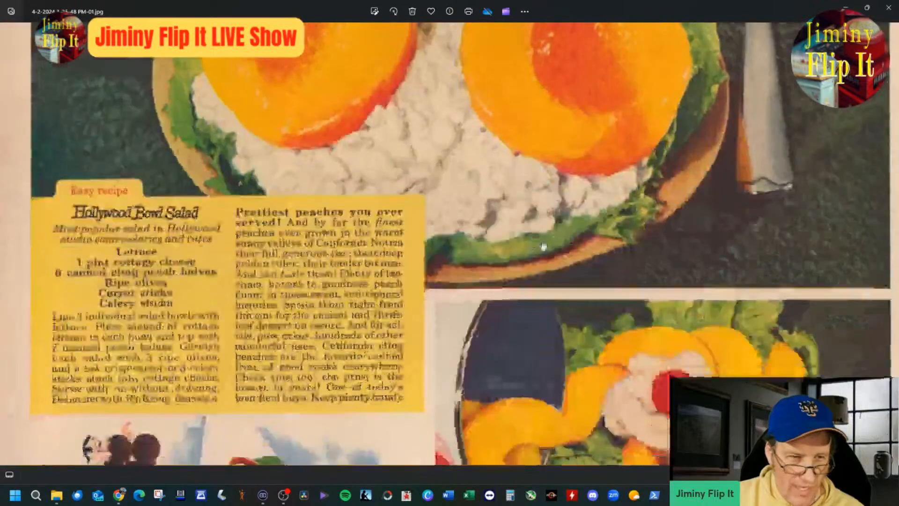
{"action": "scroll", "coordinate": [485, 262], "scroll_direction": "up", "scroll_amount": 1}
{"action": "left_click_drag", "start_coordinate": [487, 258], "coordinate": [534, 202]}
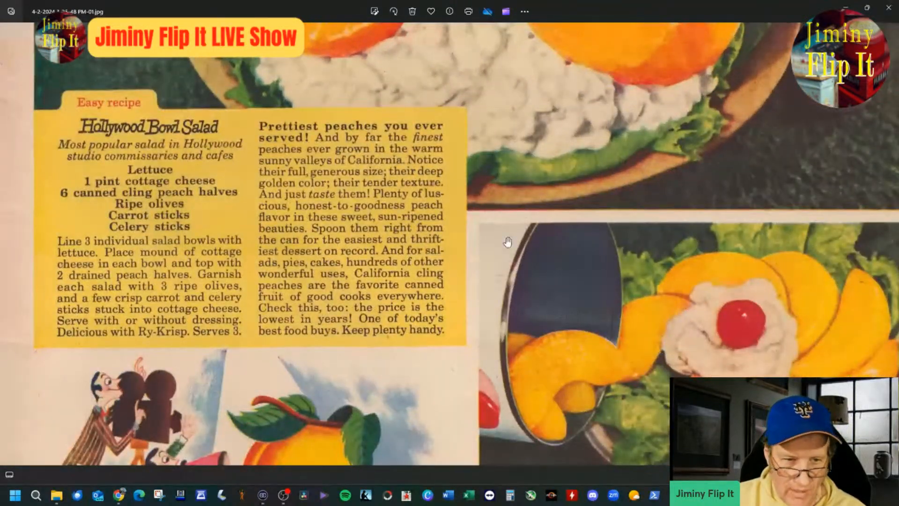
{"action": "left_click_drag", "start_coordinate": [542, 245], "coordinate": [550, 91]}
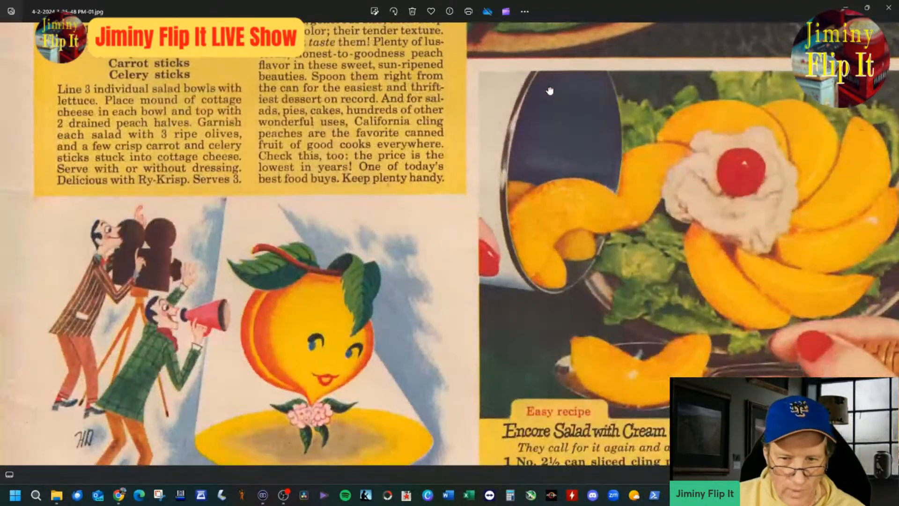
{"action": "scroll", "coordinate": [550, 90], "scroll_direction": "down", "scroll_amount": 3}
{"action": "scroll", "coordinate": [595, 262], "scroll_direction": "up", "scroll_amount": 2}
{"action": "left_click_drag", "start_coordinate": [627, 147], "coordinate": [628, 140]}
{"action": "left_click_drag", "start_coordinate": [593, 310], "coordinate": [623, 267]}
{"action": "left_click_drag", "start_coordinate": [621, 216], "coordinate": [620, 337]}
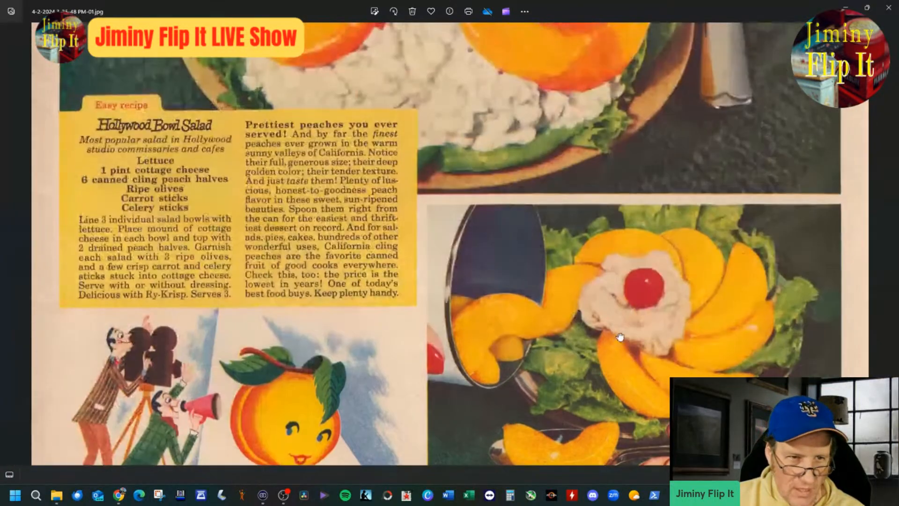
{"action": "scroll", "coordinate": [609, 327], "scroll_direction": "down", "scroll_amount": 1}
{"action": "scroll", "coordinate": [520, 300], "scroll_direction": "up", "scroll_amount": 2}
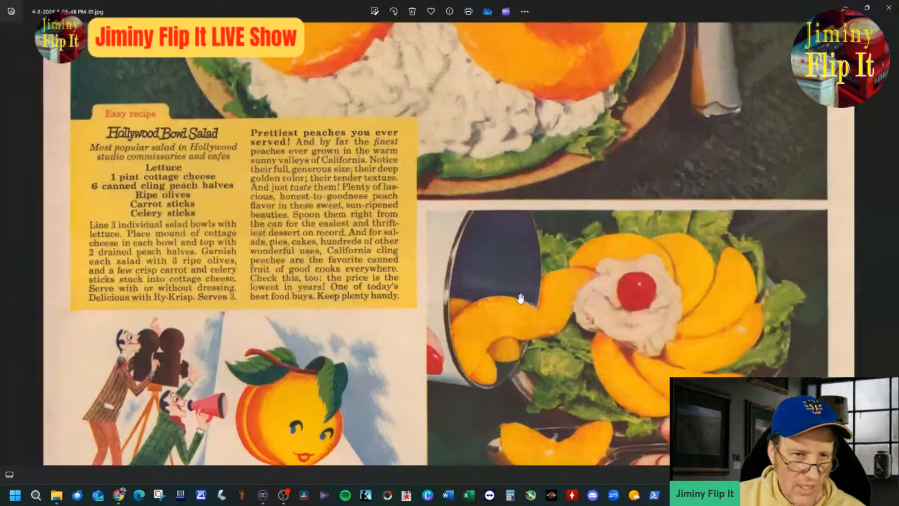
{"action": "left_click_drag", "start_coordinate": [471, 367], "coordinate": [487, 204]}
{"action": "left_click_drag", "start_coordinate": [294, 231], "coordinate": [293, 121]}
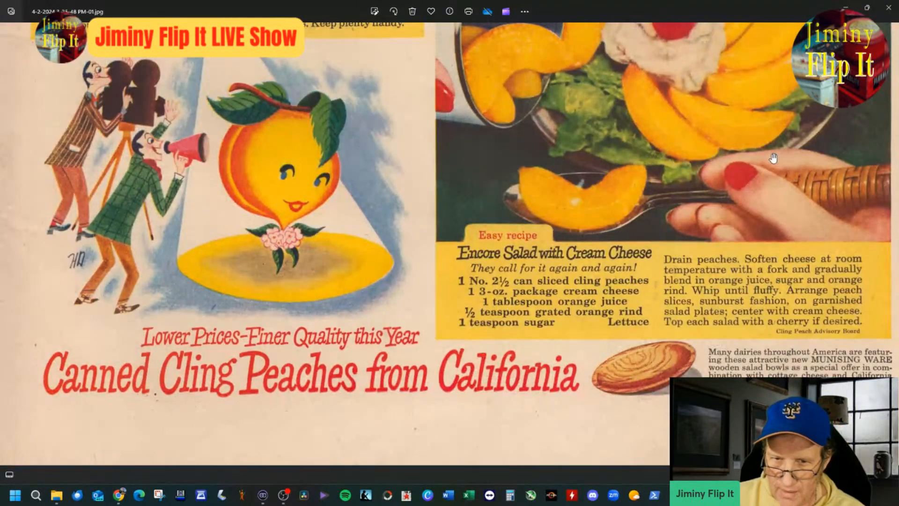
{"action": "left_click_drag", "start_coordinate": [762, 139], "coordinate": [747, 360]}
{"action": "left_click_drag", "start_coordinate": [782, 177], "coordinate": [775, 403]}
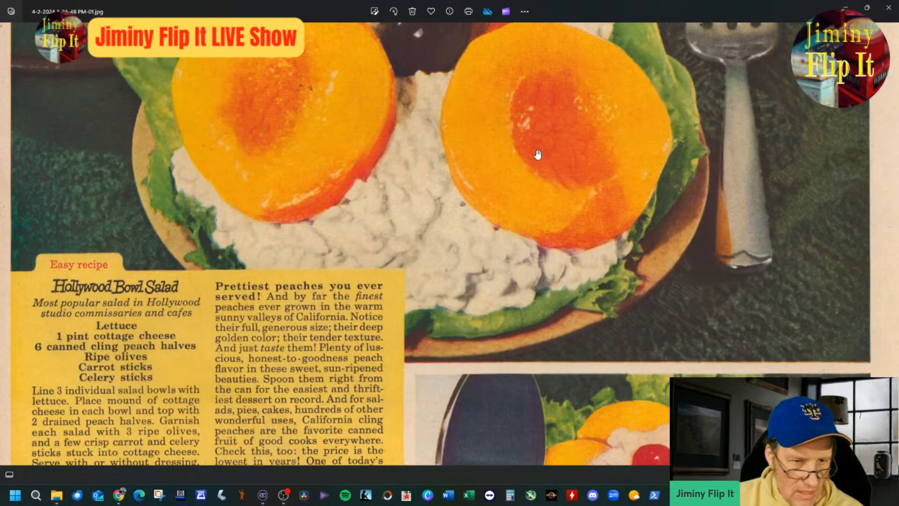
Step: Read the Hollywood Bowl Salad recipe text in the scanned ad up close
{"action": "left_click_drag", "start_coordinate": [499, 141], "coordinate": [504, 161]}
{"action": "scroll", "coordinate": [203, 341], "scroll_direction": "up", "scroll_amount": 3}
{"action": "left_click_drag", "start_coordinate": [210, 329], "coordinate": [371, 188]}
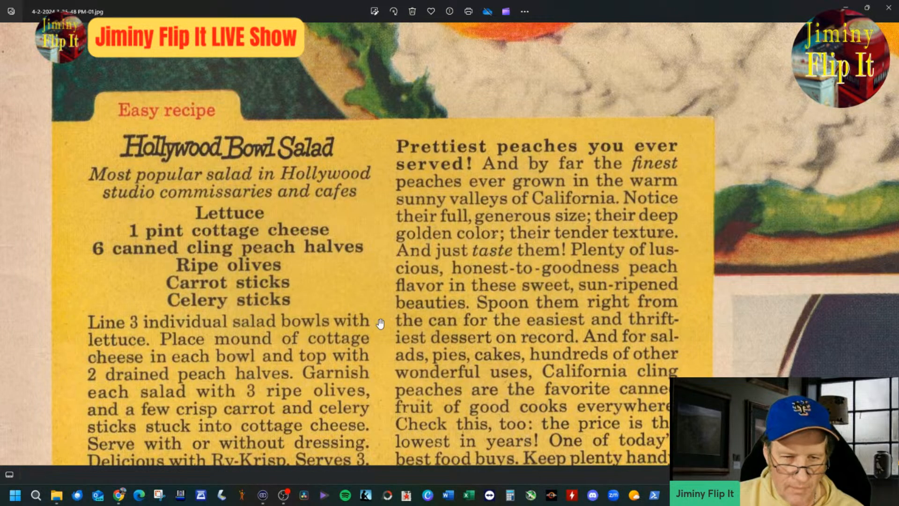
{"action": "scroll", "coordinate": [380, 323], "scroll_direction": "down", "scroll_amount": 2}
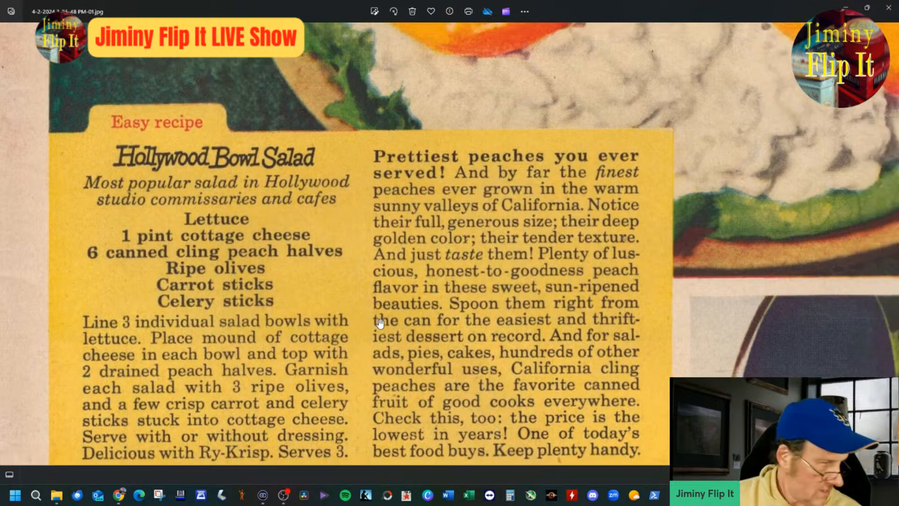
{"action": "scroll", "coordinate": [380, 323], "scroll_direction": "down", "scroll_amount": 3}
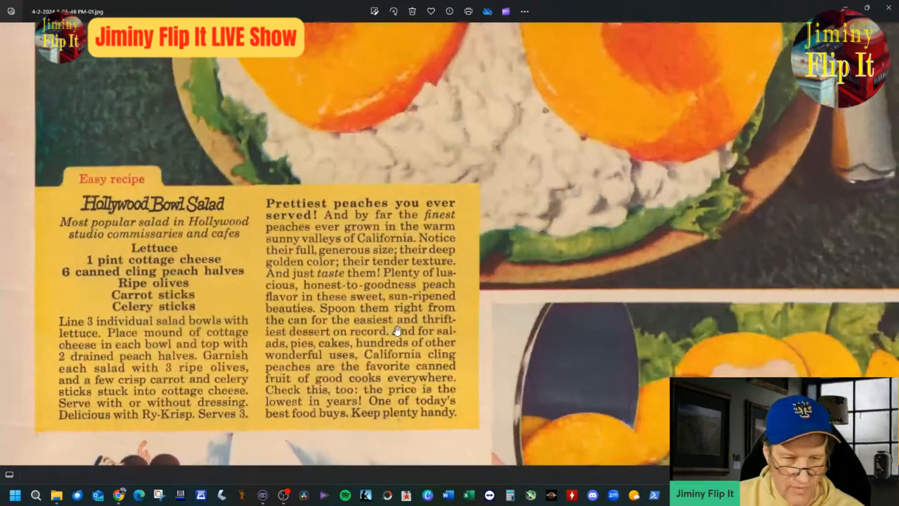
{"action": "scroll", "coordinate": [400, 331], "scroll_direction": "down", "scroll_amount": 1}
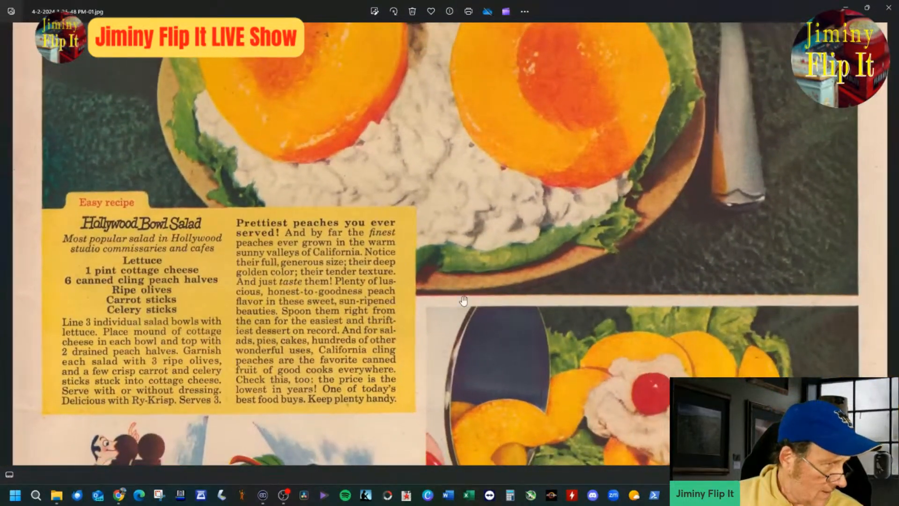
Step: Examine the scanned ad's salad photograph and the headline above it
{"action": "left_click_drag", "start_coordinate": [544, 213], "coordinate": [543, 258]}
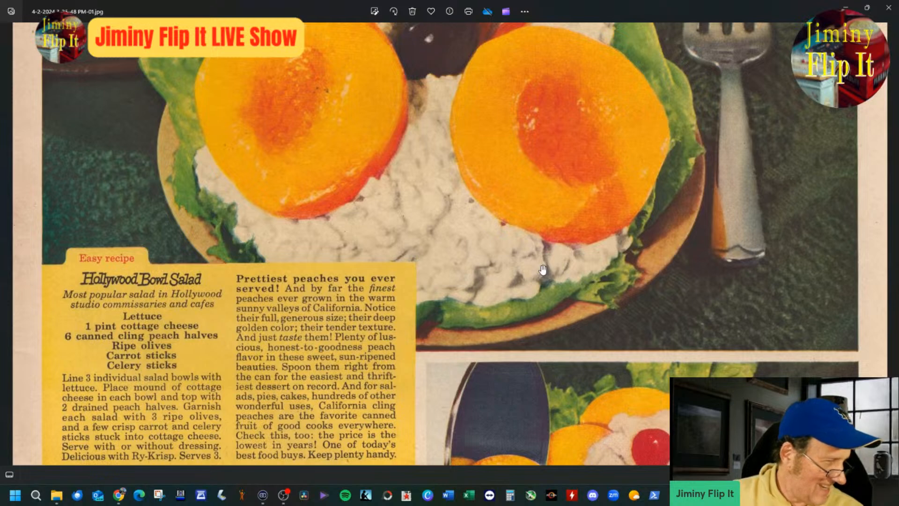
{"action": "left_click_drag", "start_coordinate": [608, 172], "coordinate": [622, 279]}
{"action": "scroll", "coordinate": [620, 263], "scroll_direction": "down", "scroll_amount": 2}
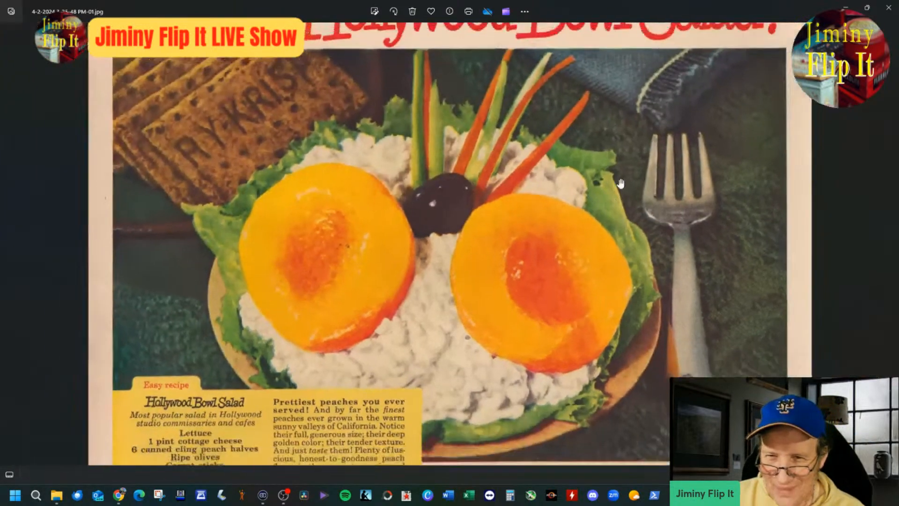
{"action": "left_click_drag", "start_coordinate": [614, 202], "coordinate": [645, 283]}
{"action": "scroll", "coordinate": [641, 252], "scroll_direction": "up", "scroll_amount": 1}
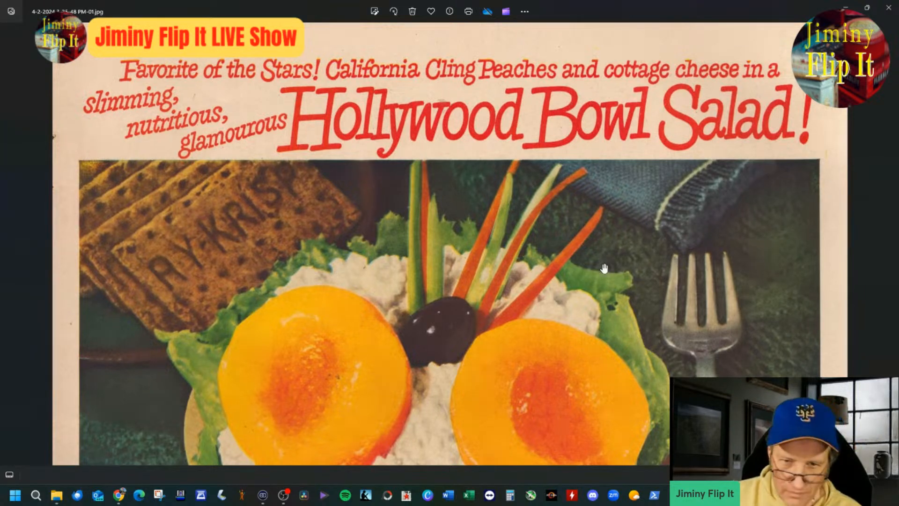
{"action": "scroll", "coordinate": [590, 296], "scroll_direction": "down", "scroll_amount": 3}
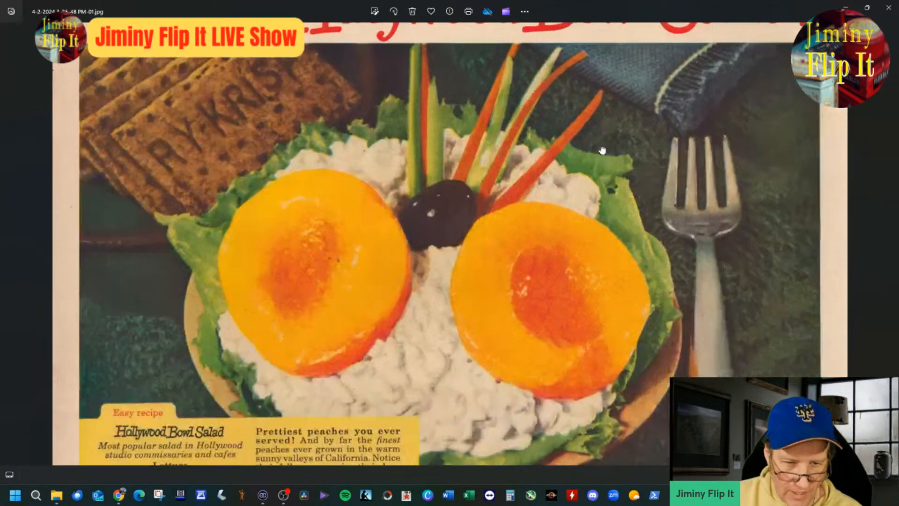
{"action": "scroll", "coordinate": [591, 299], "scroll_direction": "down", "scroll_amount": 1}
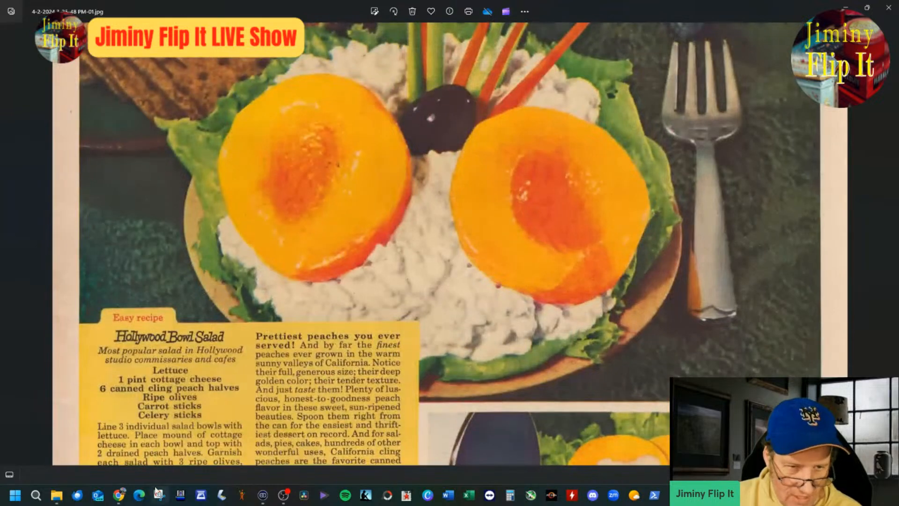
Step: Back in the eBay listing, insert "California" before "Peaches" in the item title and append "Hollywood Bowl" at its end
{"action": "mouse_move", "coordinate": [118, 493]}
{"action": "left_click", "coordinate": [79, 436]}
{"action": "scroll", "coordinate": [398, 335], "scroll_direction": "up", "scroll_amount": 4}
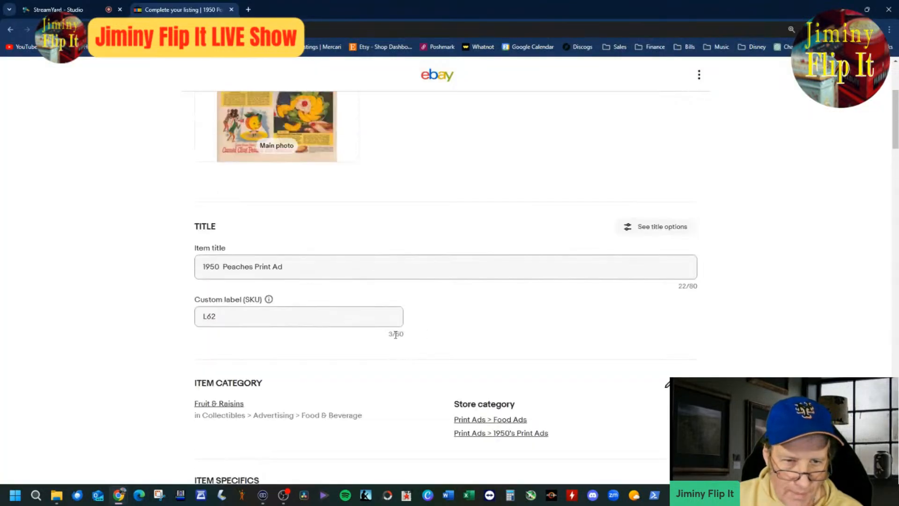
{"action": "left_click", "coordinate": [360, 273]}
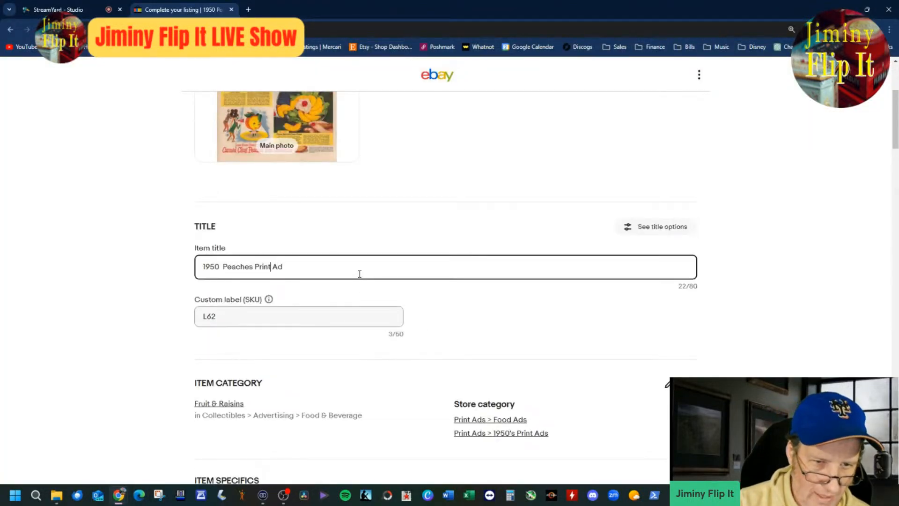
{"action": "type", "text": "California"}
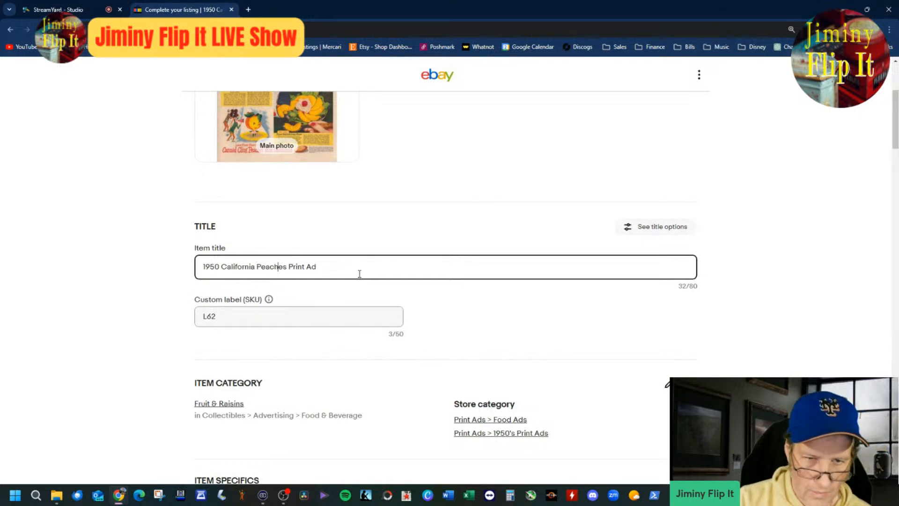
{"action": "type", "text": " Peaches Print Ad Ho"}
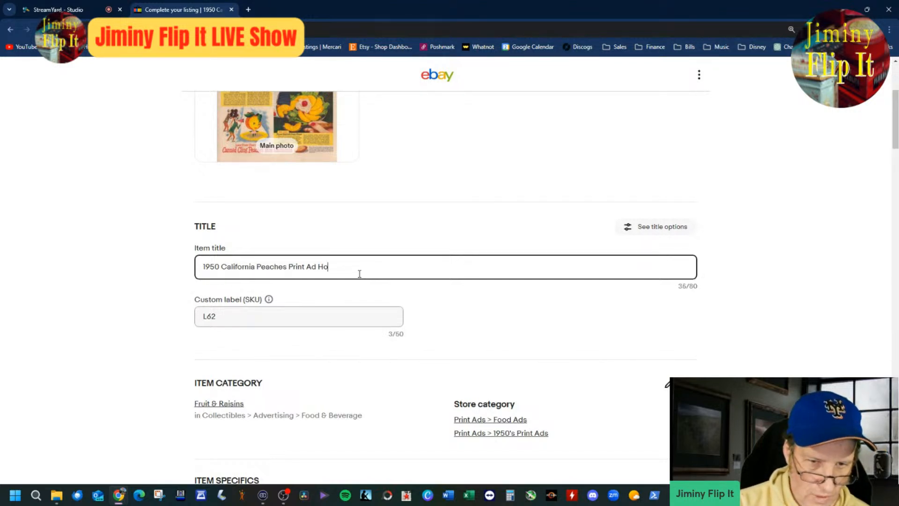
{"action": "type", "text": "llywo"}
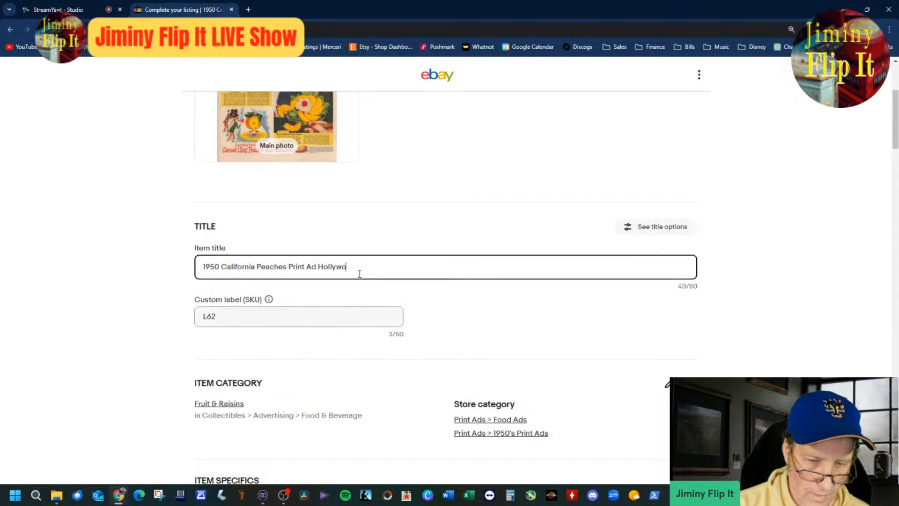
{"action": "type", "text": "od Boxl"}
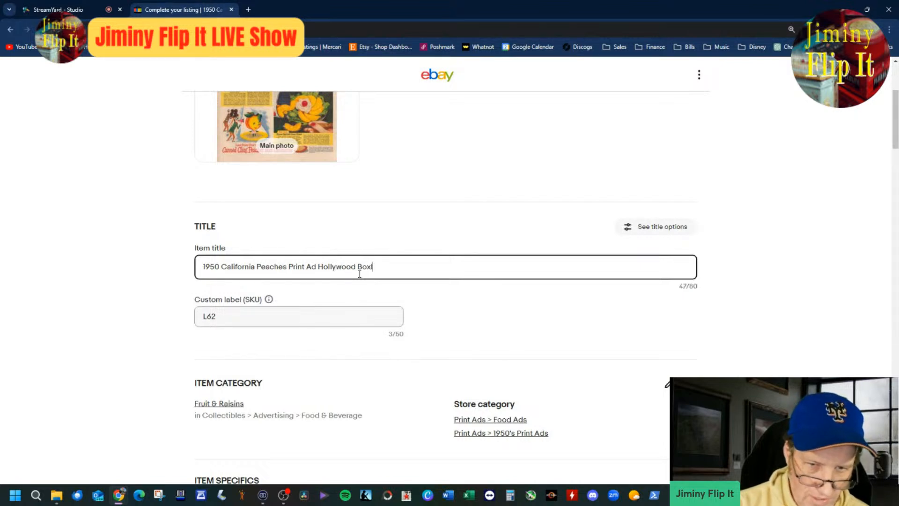
{"action": "key", "text": "BackSpace"}
{"action": "key", "text": "BackSpace"}
{"action": "type", "text": "wl"}
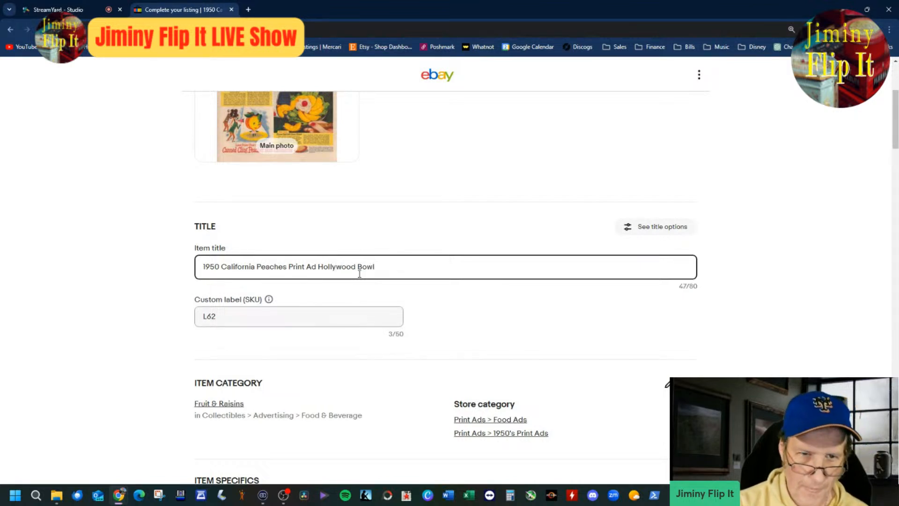
{"action": "type", "text": " Salad Cottage CHees"}
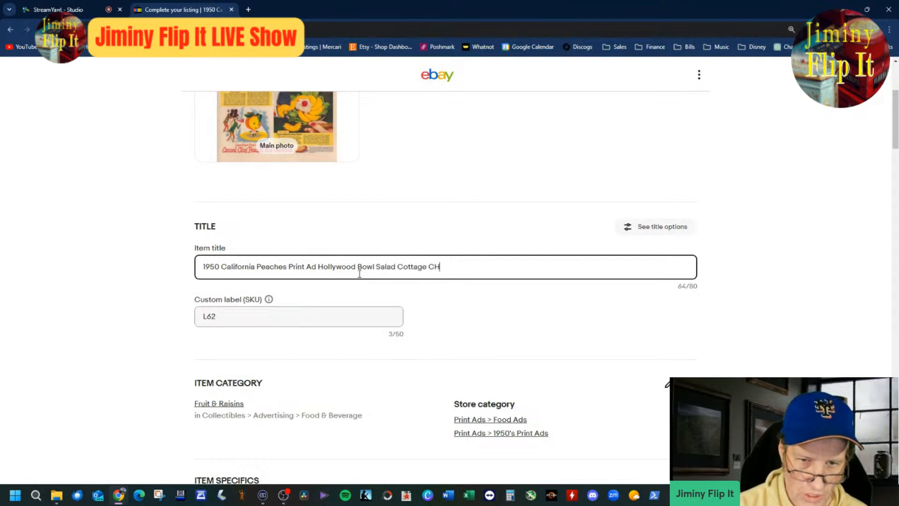
Step: Append "Salad Cottage Cheese" to the end of the item title
{"action": "key", "text": "BackSpace"}
{"action": "key", "text": "BackSpace"}
{"action": "key", "text": "BackSpace"}
{"action": "type", "text": "heese"}
{"action": "key", "text": "BackSpace"}
{"action": "key", "text": "BackSpace"}
{"action": "type", "text": "ese"}
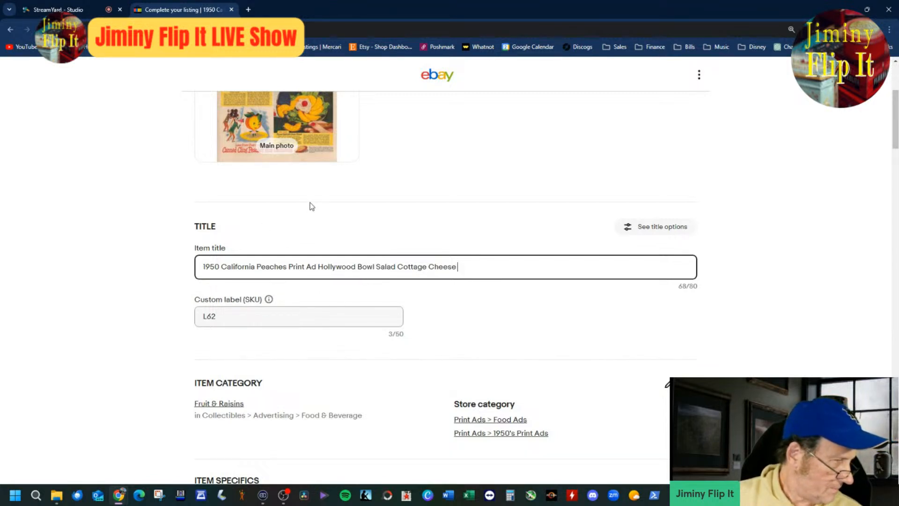
Step: Review the listing's item specifics and main photo
{"action": "scroll", "coordinate": [367, 178], "scroll_direction": "down", "scroll_amount": 20}
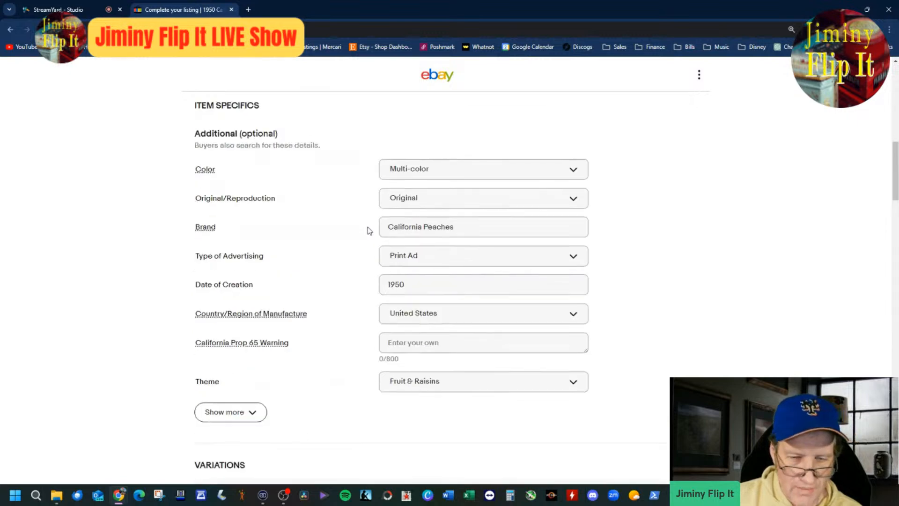
{"action": "scroll", "coordinate": [367, 227], "scroll_direction": "up", "scroll_amount": 20}
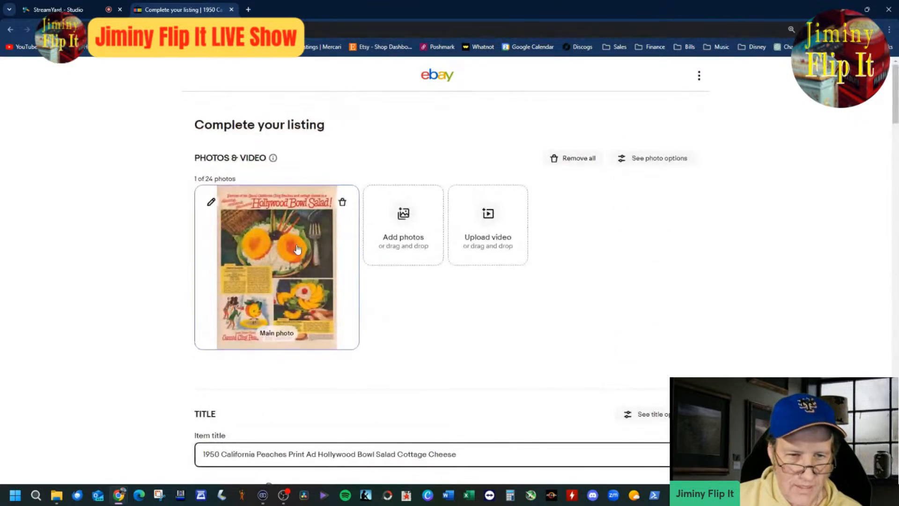
{"action": "left_click", "coordinate": [314, 290]}
{"action": "left_click", "coordinate": [564, 450]}
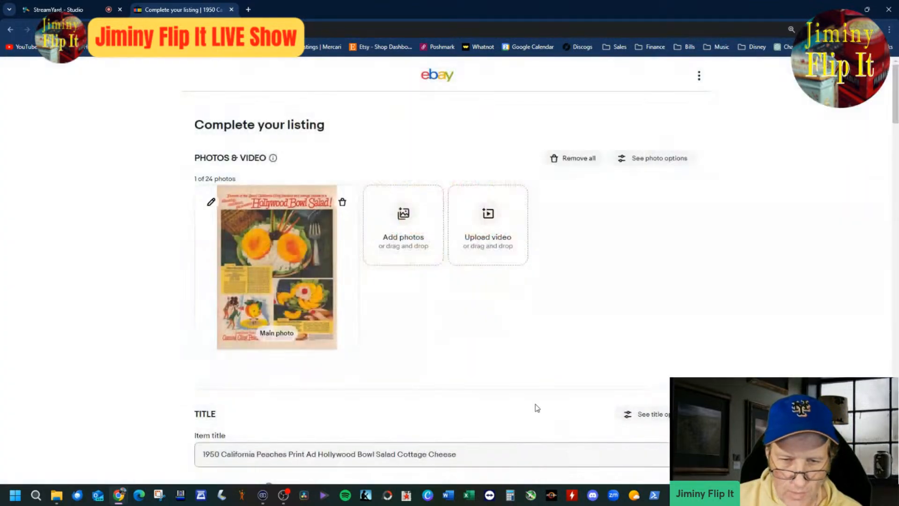
{"action": "left_click", "coordinate": [497, 445]}
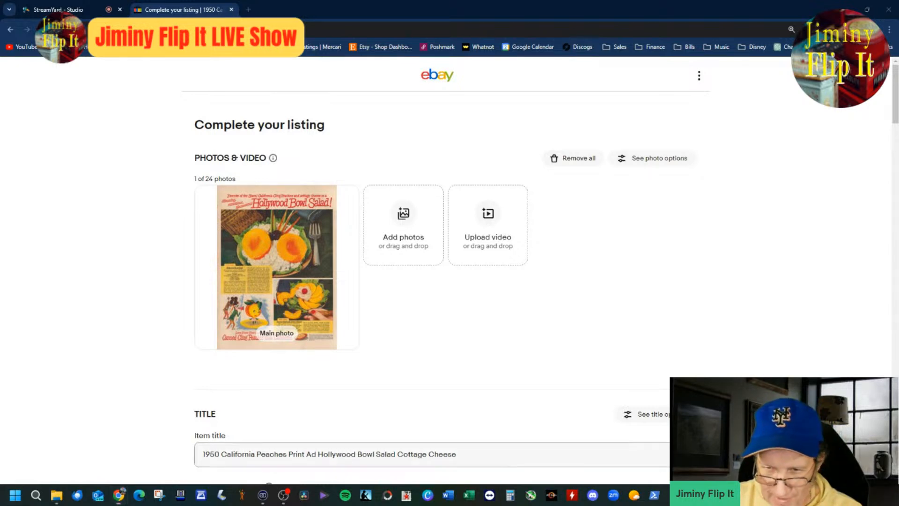
Step: Examine the scanned ad's Ry-Krisp crackers, peach salad face, headline and recipe in the image viewer, and return to the eBay listing
{"action": "key", "text": "alt+Tab"}
{"action": "left_click_drag", "start_coordinate": [433, 316], "coordinate": [435, 437]}
{"action": "scroll", "coordinate": [281, 275], "scroll_direction": "up", "scroll_amount": 4}
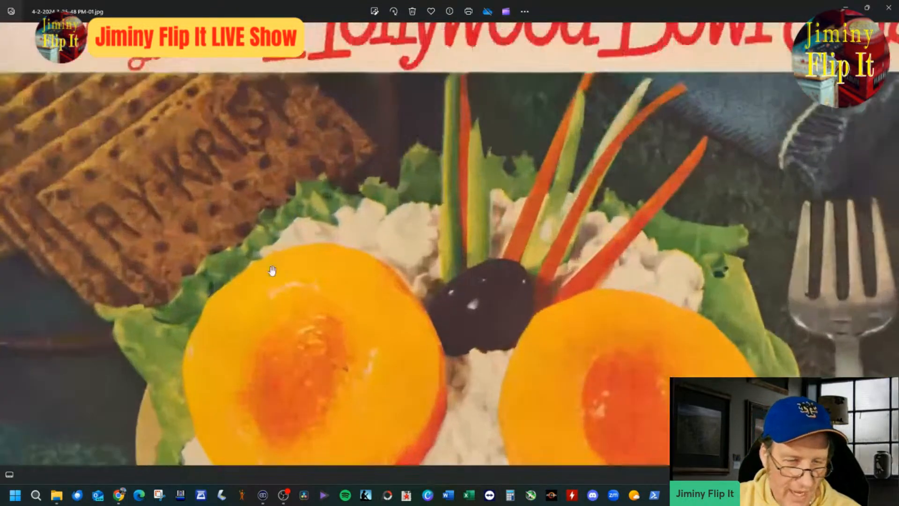
{"action": "scroll", "coordinate": [237, 254], "scroll_direction": "up", "scroll_amount": 3}
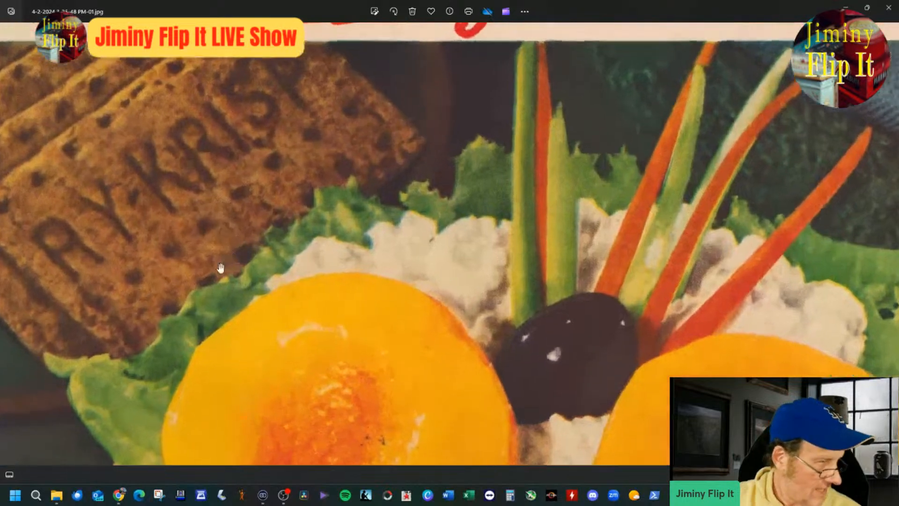
{"action": "left_click_drag", "start_coordinate": [293, 265], "coordinate": [305, 287]}
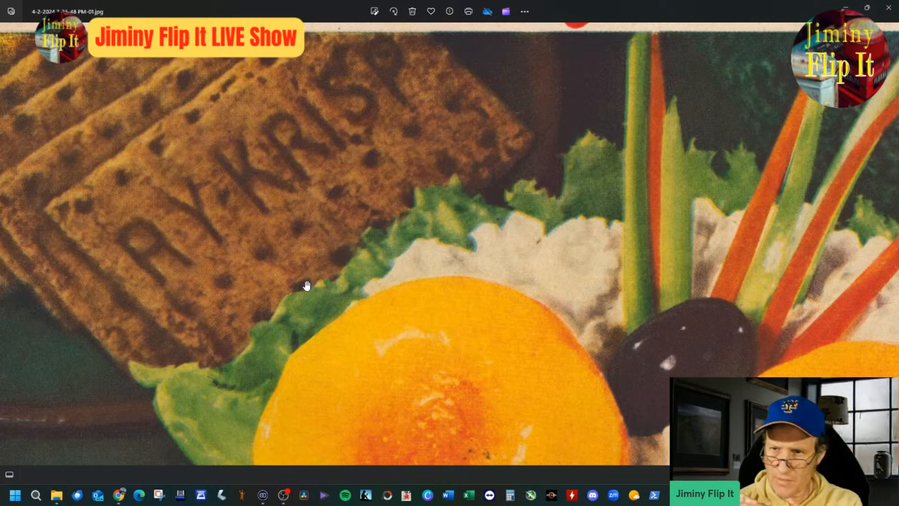
{"action": "scroll", "coordinate": [301, 285], "scroll_direction": "down", "scroll_amount": 1}
{"action": "scroll", "coordinate": [300, 285], "scroll_direction": "down", "scroll_amount": 4}
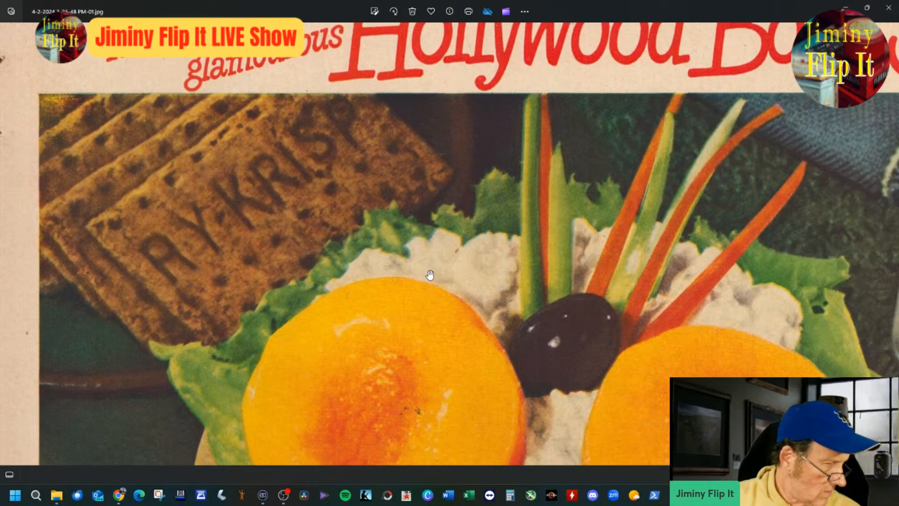
{"action": "scroll", "coordinate": [430, 275], "scroll_direction": "down", "scroll_amount": 5}
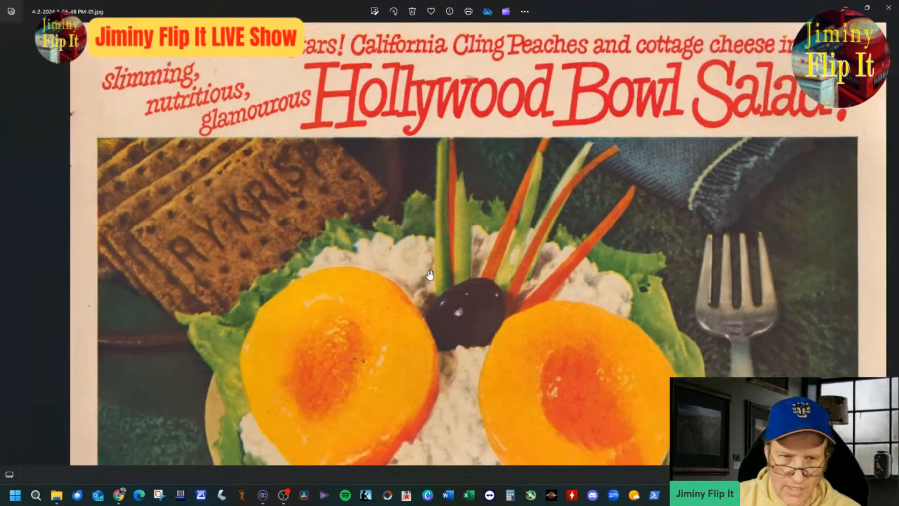
{"action": "scroll", "coordinate": [444, 271], "scroll_direction": "down", "scroll_amount": 3}
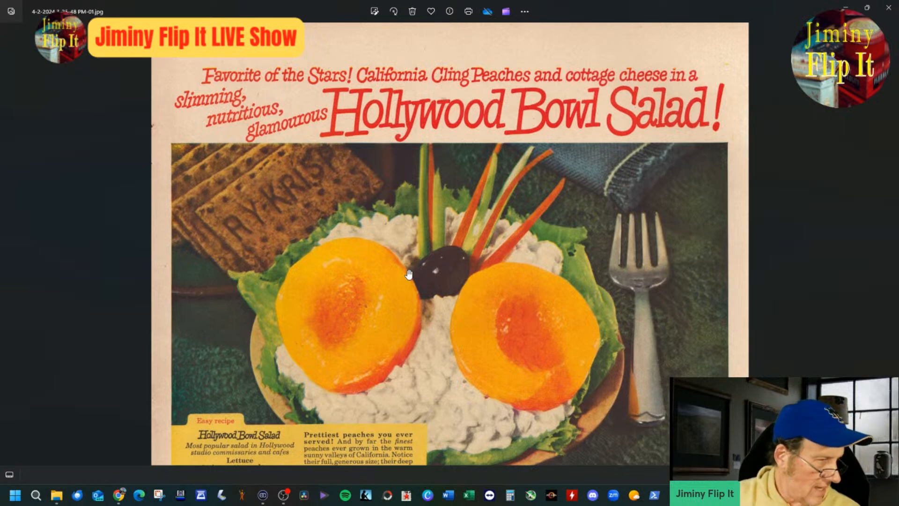
{"action": "scroll", "coordinate": [406, 234], "scroll_direction": "down", "scroll_amount": 4}
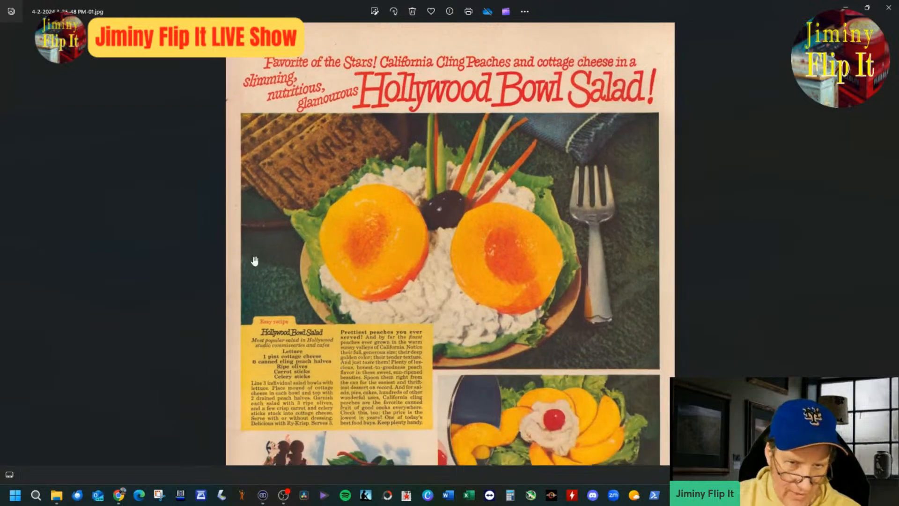
{"action": "scroll", "coordinate": [300, 354], "scroll_direction": "up", "scroll_amount": 2}
{"action": "scroll", "coordinate": [352, 187], "scroll_direction": "up", "scroll_amount": 2}
{"action": "scroll", "coordinate": [315, 245], "scroll_direction": "down", "scroll_amount": 3}
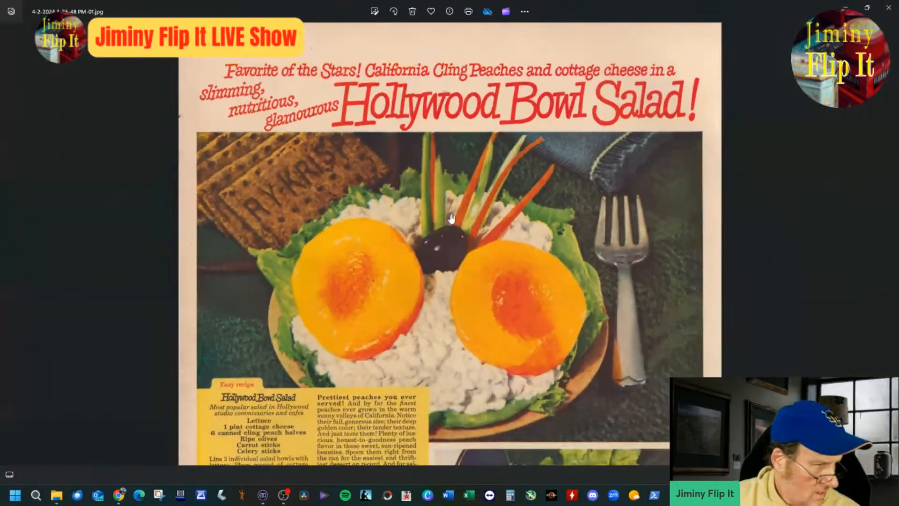
{"action": "left_click_drag", "start_coordinate": [434, 249], "coordinate": [424, 223]}
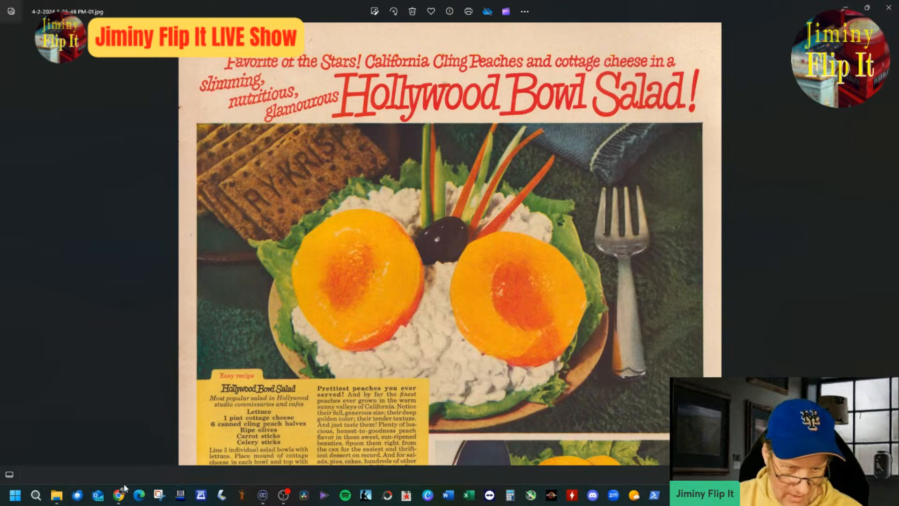
{"action": "mouse_move", "coordinate": [121, 491]}
{"action": "left_click", "coordinate": [70, 449]}
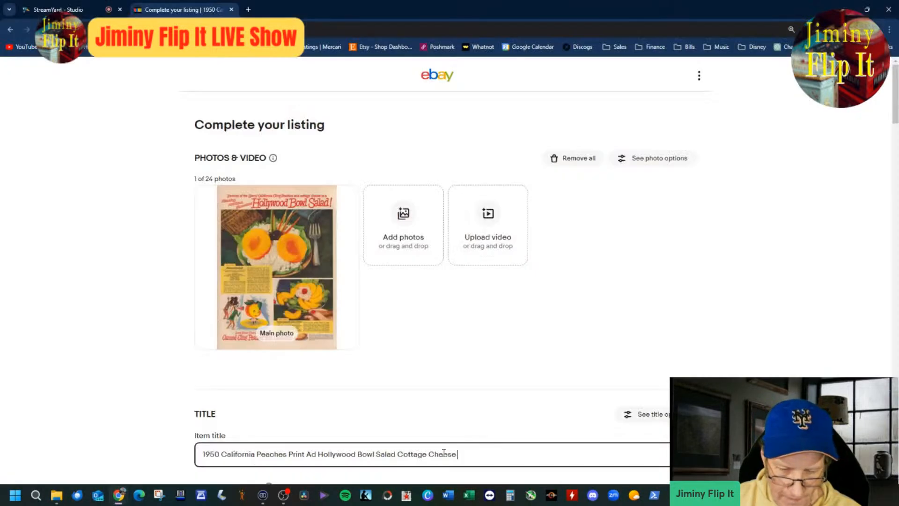
{"action": "type", "text": "A"}
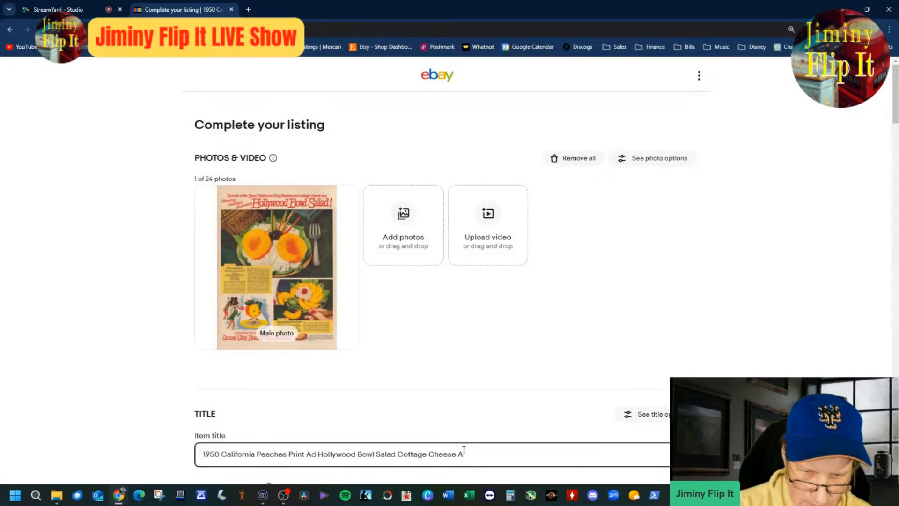
{"action": "type", "text": "n"}
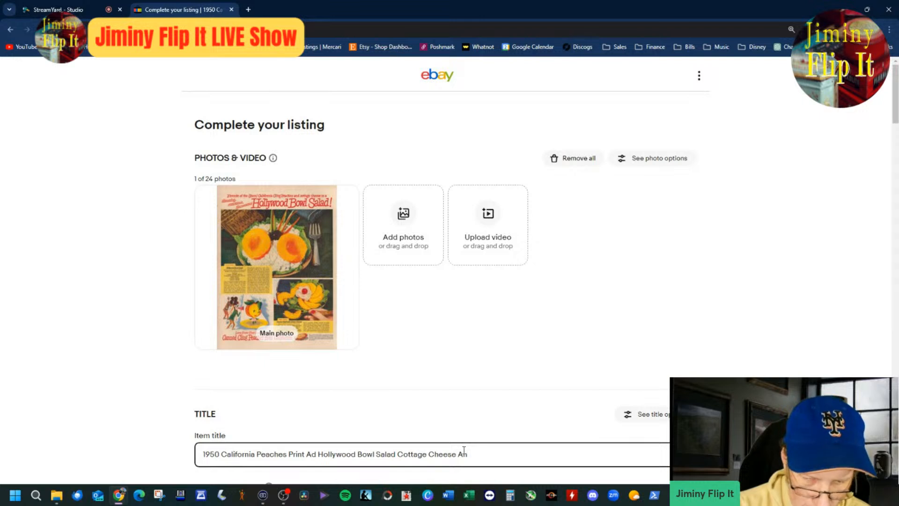
{"action": "type", "text": "trhop"}
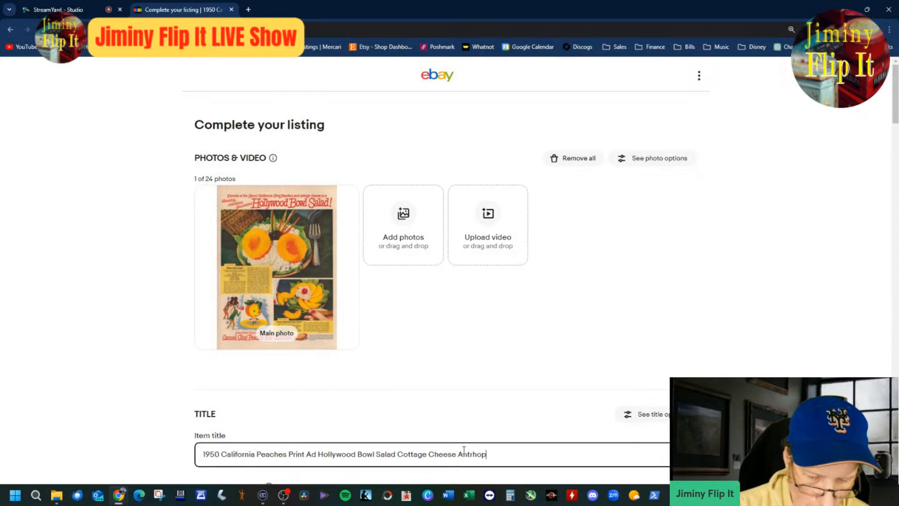
{"action": "type", "text": "or"}
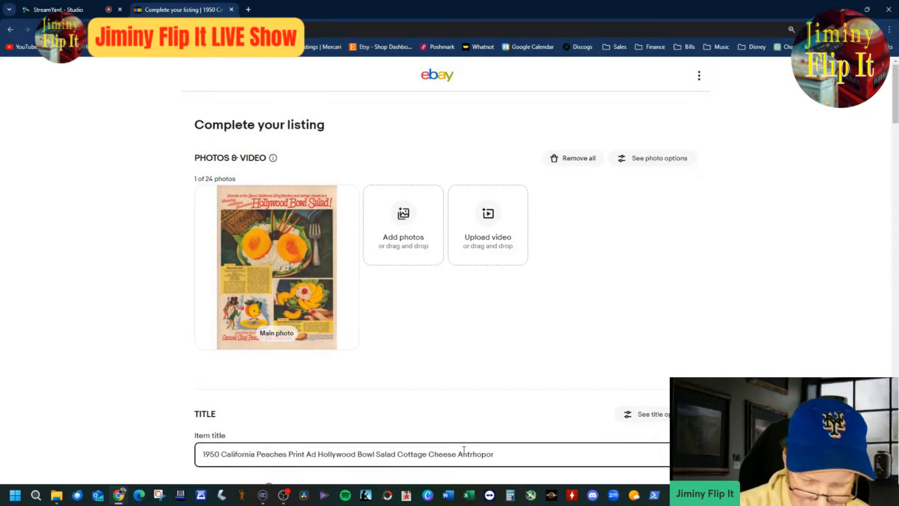
{"action": "key", "text": "BackSpace"}
{"action": "key", "text": "BackSpace"}
{"action": "key", "text": "BackSpace"}
{"action": "key", "text": "BackSpace"}
{"action": "key", "text": "BackSpace"}
{"action": "key", "text": "BackSpace"}
{"action": "key", "text": "BackSpace"}
{"action": "key", "text": "BackSpace"}
{"action": "key", "text": "BackSpace"}
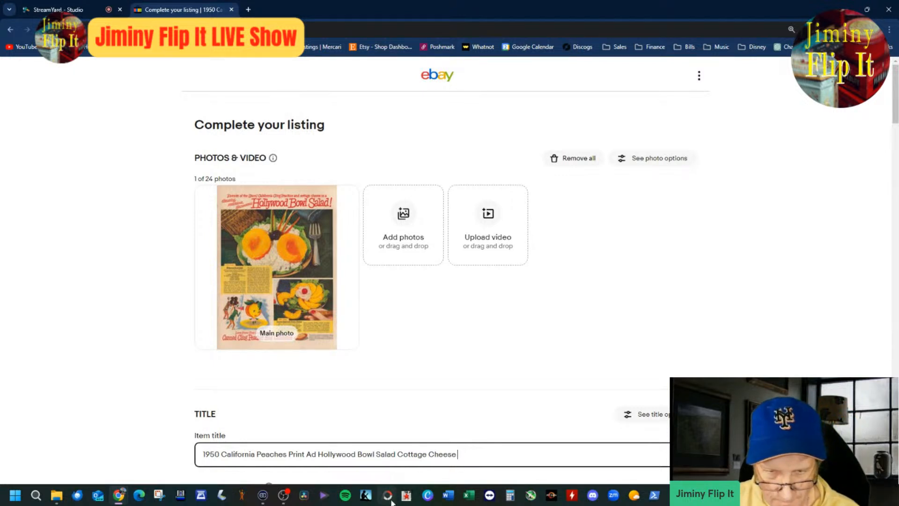
Step: Remove "Cottage Cheese" from the item title and insert the correctly spelled word "Anthropomorphic" before "Print Ad"
{"action": "left_click_drag", "start_coordinate": [399, 454], "coordinate": [548, 445]}
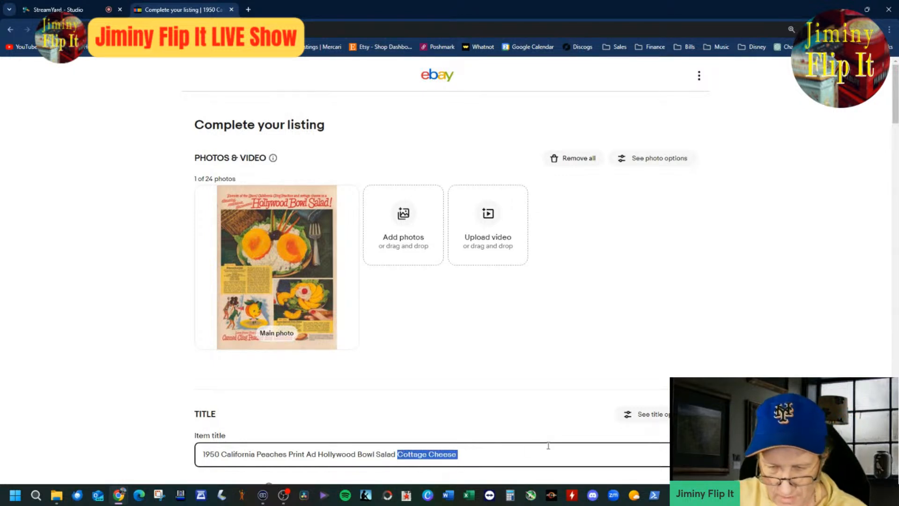
{"action": "key", "text": "BackSpace"}
{"action": "key", "text": "Left"}
{"action": "key", "text": "Left"}
{"action": "key", "text": "Left"}
{"action": "key", "text": "Left"}
{"action": "key", "text": "Left"}
{"action": "key", "text": "Left"}
{"action": "key", "text": "Left"}
{"action": "key", "text": "Left"}
{"action": "key", "text": "Left"}
{"action": "key", "text": "Left"}
{"action": "key", "text": "Left"}
{"action": "key", "text": "Left"}
{"action": "key", "text": "Left"}
{"action": "key", "text": "Left"}
{"action": "key", "text": "Left"}
{"action": "key", "text": "Left"}
{"action": "key", "text": "Left"}
{"action": "key", "text": "Left"}
{"action": "key", "text": "Left"}
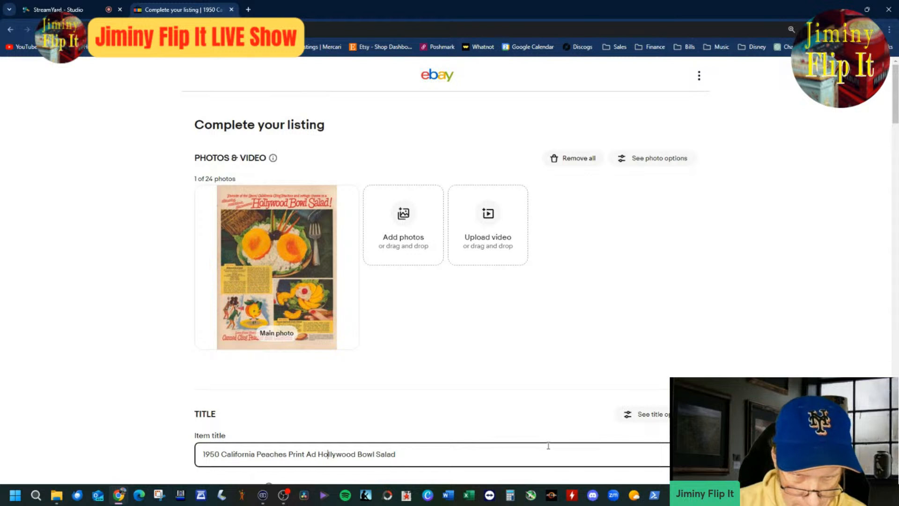
{"action": "key", "text": "Left"}
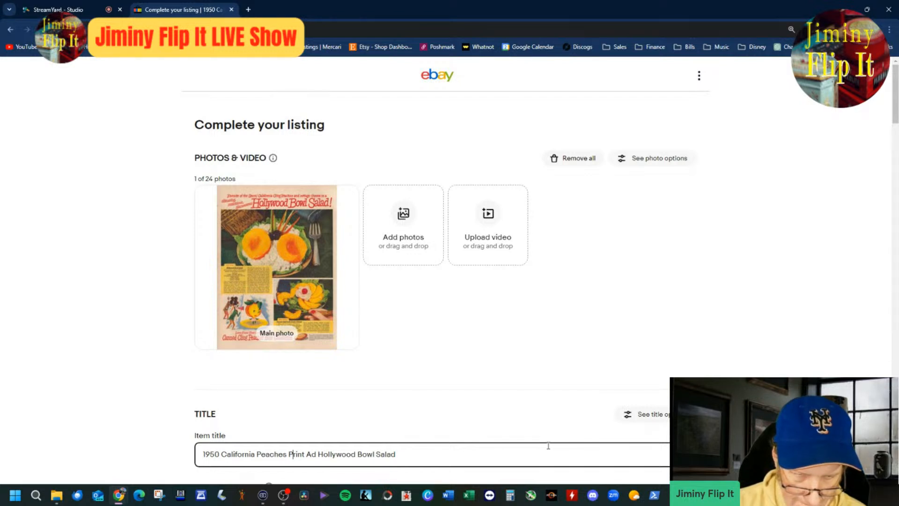
{"action": "type", "text": "Antrho"}
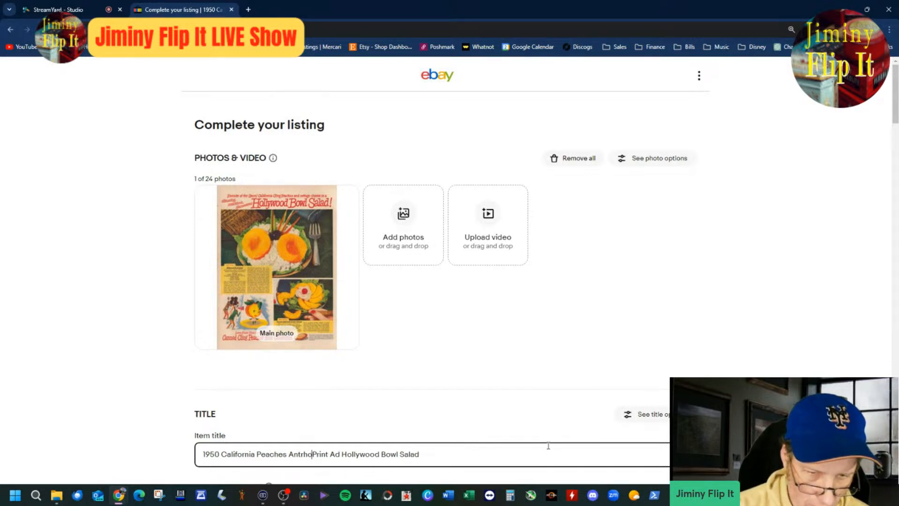
{"action": "key", "text": "BackSpace"}
{"action": "key", "text": "BackSpace"}
{"action": "key", "text": "BackSpace"}
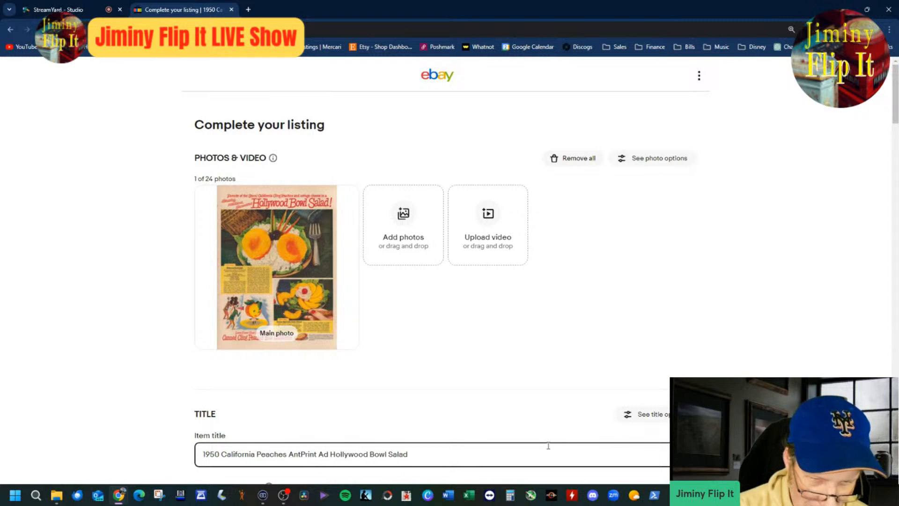
{"action": "type", "text": "hropo"}
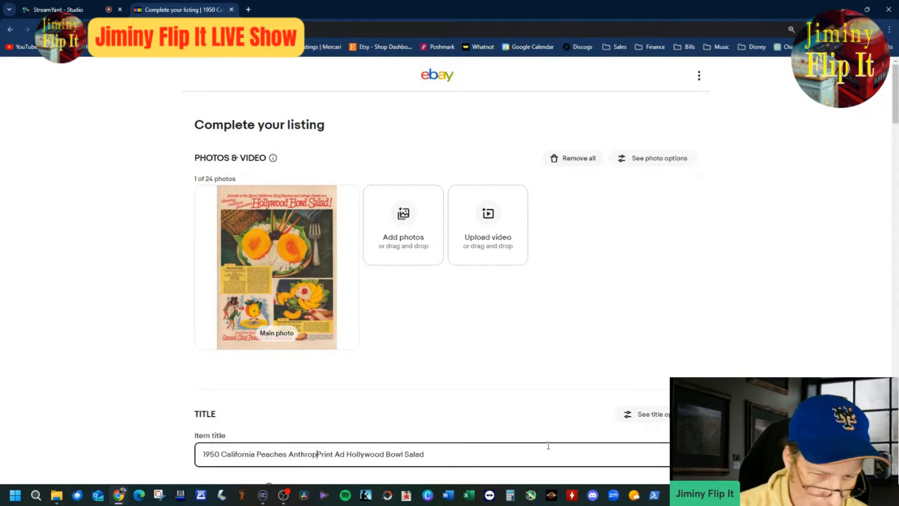
{"action": "type", "text": "rmoprhi"}
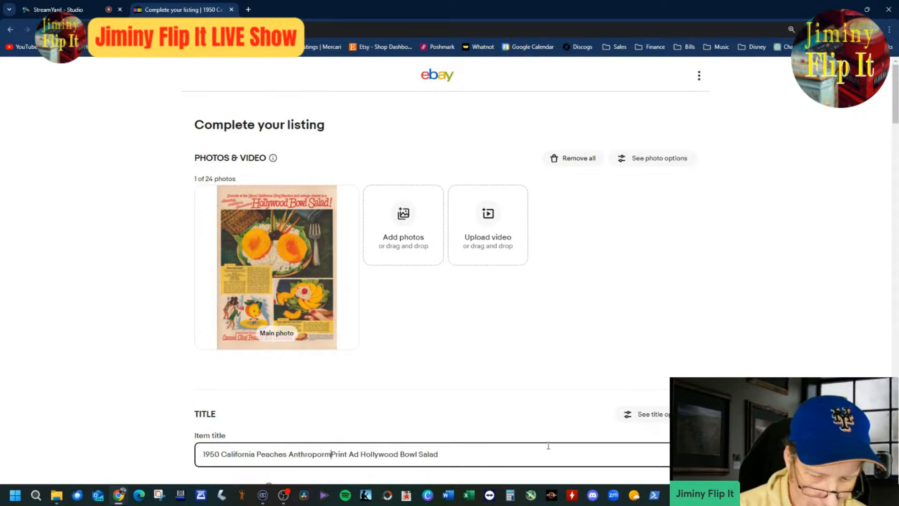
{"action": "type", "text": "c"}
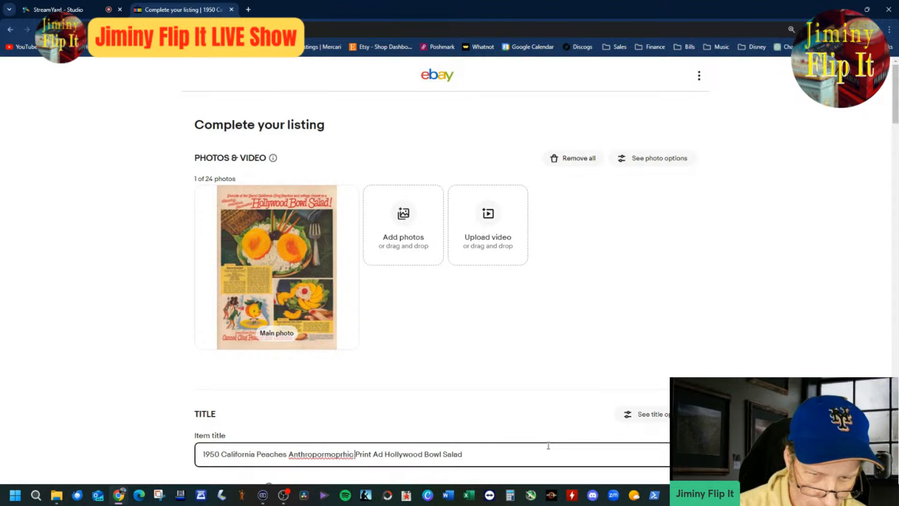
{"action": "right_click", "coordinate": [326, 457]}
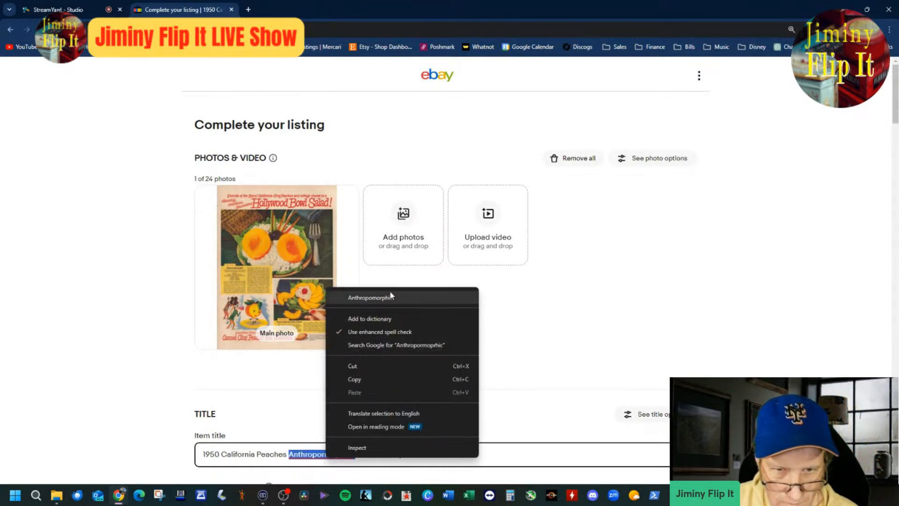
{"action": "left_click", "coordinate": [401, 297]}
Step: Append "Cheese" to the end of the item title
{"action": "left_click", "coordinate": [486, 454]}
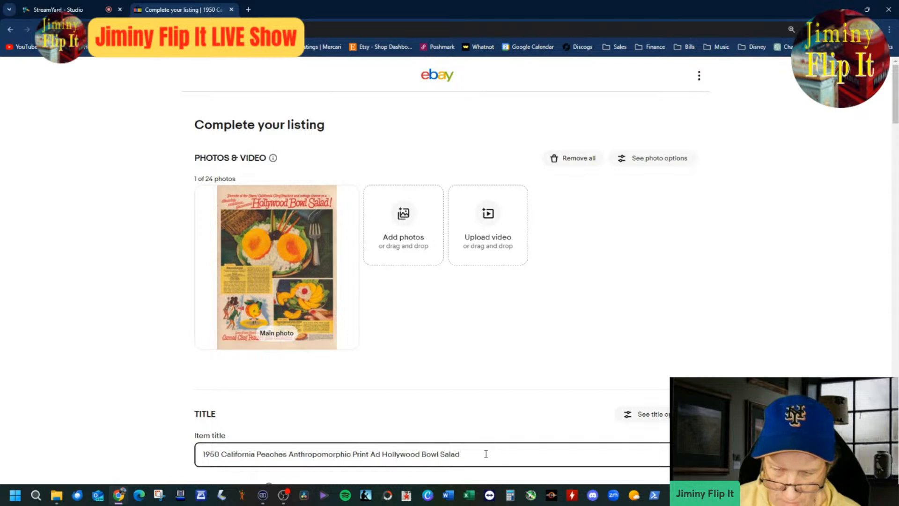
{"action": "type", "text": "Cottage"}
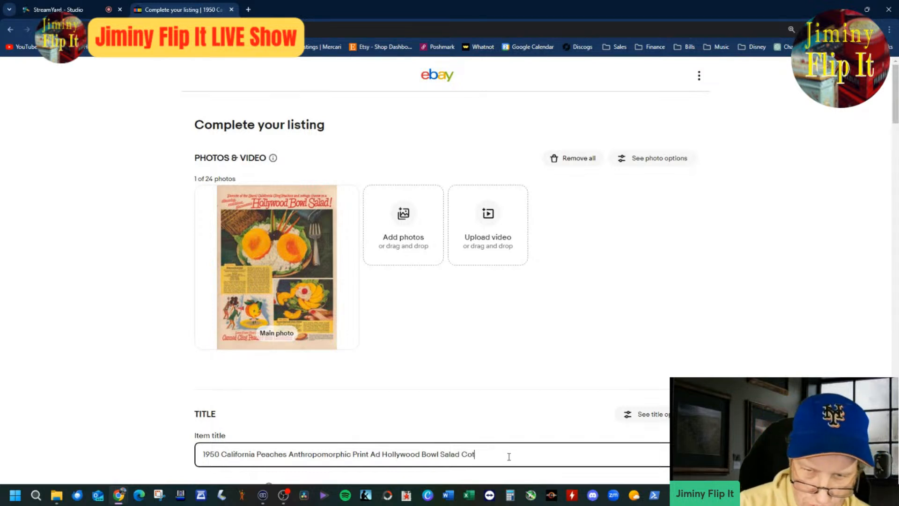
{"action": "key", "text": "BackSpace"}
{"action": "key", "text": "BackSpace"}
{"action": "key", "text": "BackSpace"}
{"action": "key", "text": "BackSpace"}
{"action": "key", "text": "BackSpace"}
{"action": "key", "text": "BackSpace"}
{"action": "key", "text": "BackSpace"}
{"action": "key", "text": "BackSpace"}
{"action": "type", "text": "Cheese"}
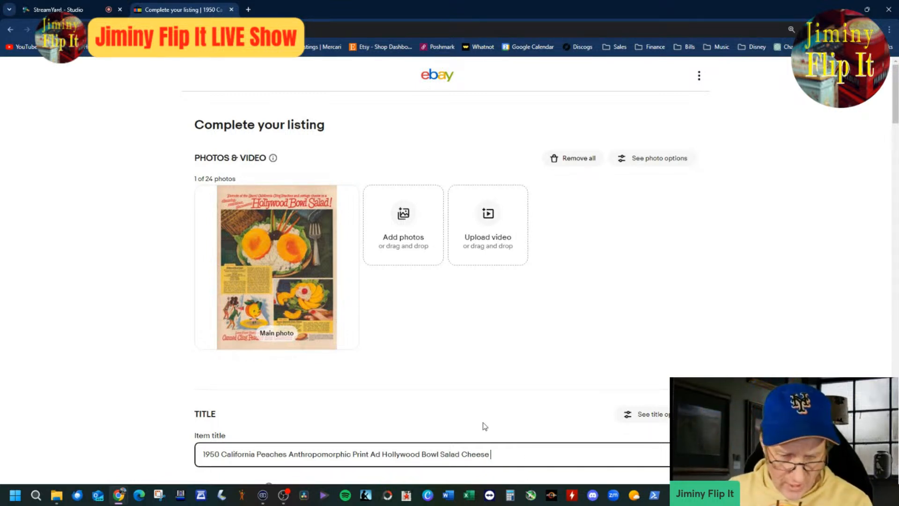
Step: Publish the California peaches listing and close the scanned ad in the image viewer
{"action": "scroll", "coordinate": [483, 424], "scroll_direction": "down", "scroll_amount": 4}
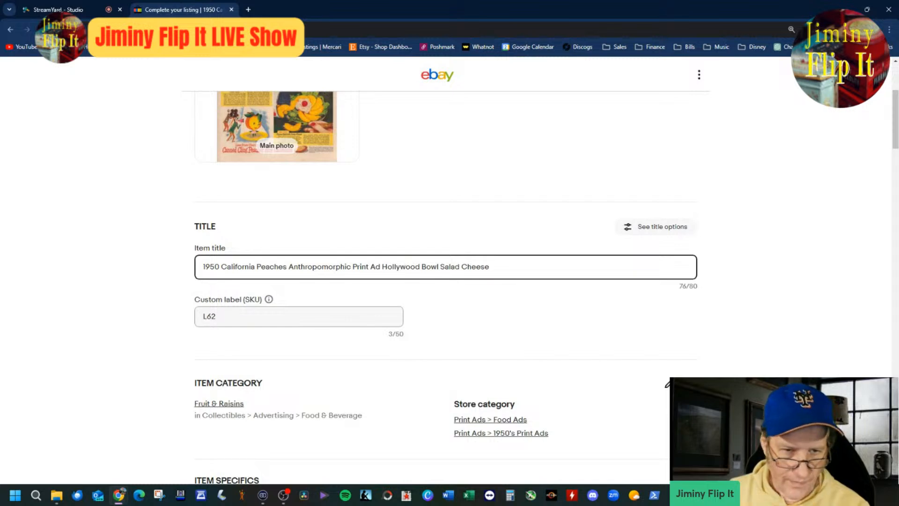
{"action": "scroll", "coordinate": [450, 281], "scroll_direction": "down", "scroll_amount": 15}
{"action": "scroll", "coordinate": [537, 299], "scroll_direction": "down", "scroll_amount": 20}
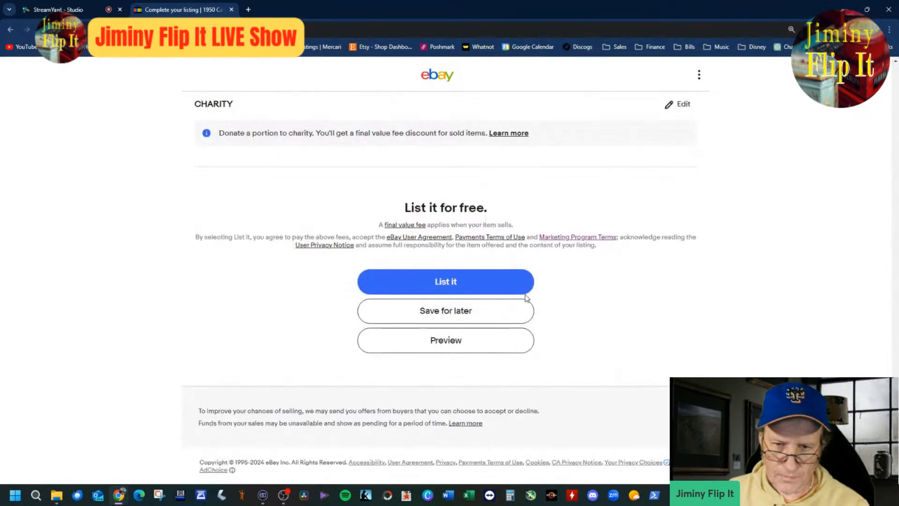
{"action": "left_click", "coordinate": [496, 284]}
{"action": "key", "text": "alt+Tab"}
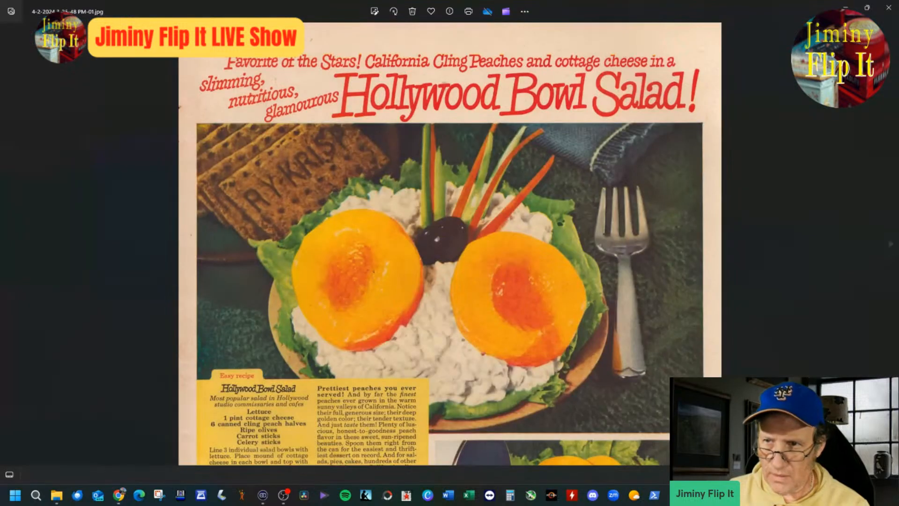
{"action": "left_click", "coordinate": [888, 7]}
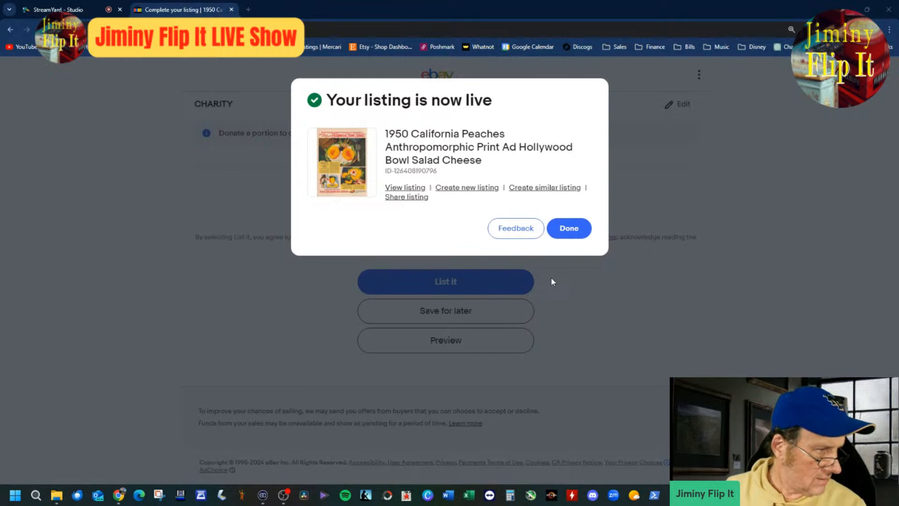
Step: Create a similar listing from the published California peaches ad
{"action": "left_click", "coordinate": [564, 192]}
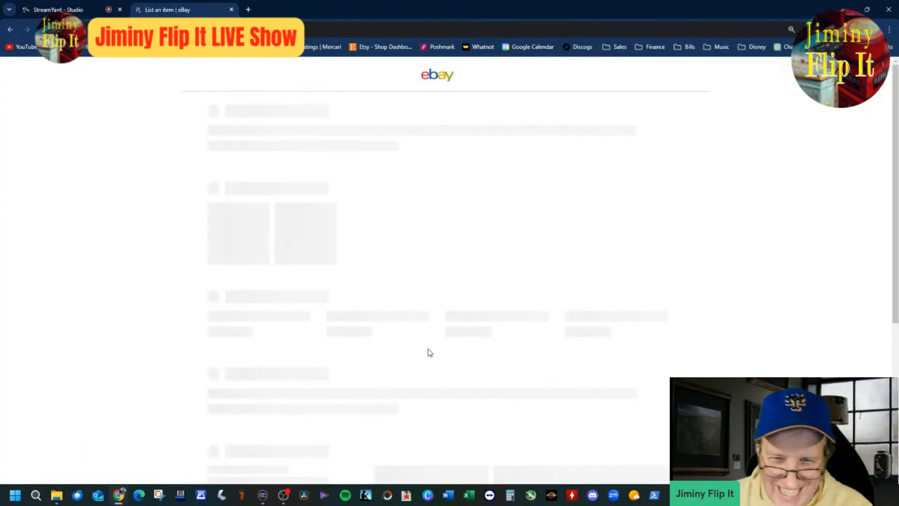
{"action": "mouse_move", "coordinate": [339, 260]}
{"action": "left_click", "coordinate": [343, 203]}
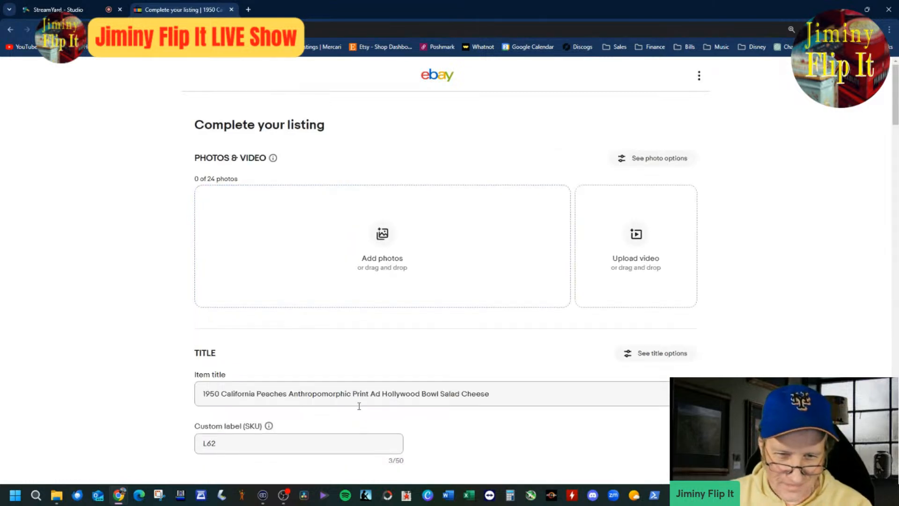
Step: Strip the new listing's item title down to "1950 Print Ad" by removing the peach ad's descriptive words
{"action": "left_click_drag", "start_coordinate": [351, 401], "coordinate": [230, 418]}
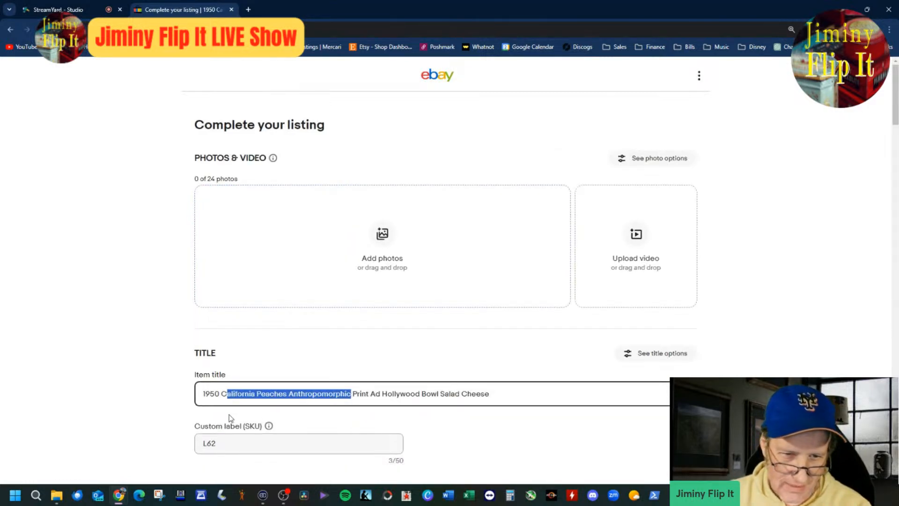
{"action": "key", "text": "BackSpace"}
{"action": "key", "text": "BackSpace"}
{"action": "key", "text": "Right"}
{"action": "key", "text": "Right"}
{"action": "key", "text": "Right"}
{"action": "key", "text": "Right"}
{"action": "key", "text": "Right"}
{"action": "key", "text": "Right"}
{"action": "key", "text": "Right"}
{"action": "key", "text": "Right"}
{"action": "key", "text": "Delete"}
{"action": "key", "text": "Delete"}
{"action": "key", "text": "Delete"}
{"action": "key", "text": "Delete"}
{"action": "key", "text": "Delete"}
{"action": "key", "text": "Delete"}
{"action": "key", "text": "Delete"}
{"action": "key", "text": "Delete"}
{"action": "key", "text": "Delete"}
{"action": "key", "text": "Delete"}
{"action": "key", "text": "Delete"}
{"action": "key", "text": "Delete"}
{"action": "key", "text": "Delete"}
{"action": "key", "text": "Delete"}
{"action": "key", "text": "Delete"}
{"action": "key", "text": "Delete"}
{"action": "key", "text": "Delete"}
{"action": "key", "text": "Delete"}
{"action": "key", "text": "Delete"}
{"action": "key", "text": "Delete"}
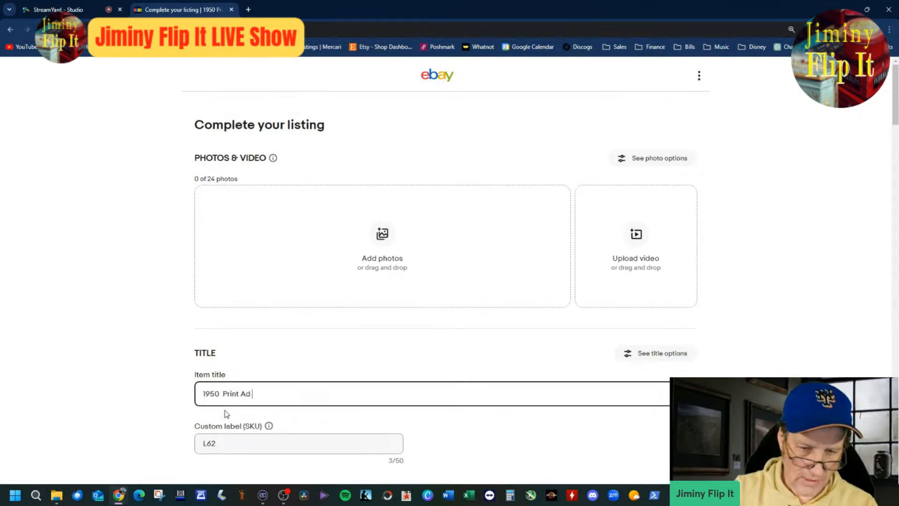
{"action": "left_click", "coordinate": [381, 235]}
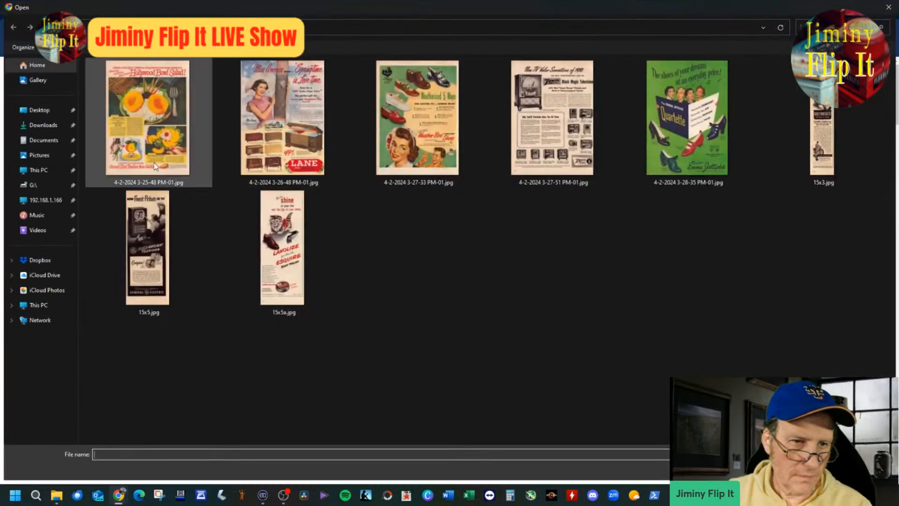
{"action": "left_click", "coordinate": [148, 140]}
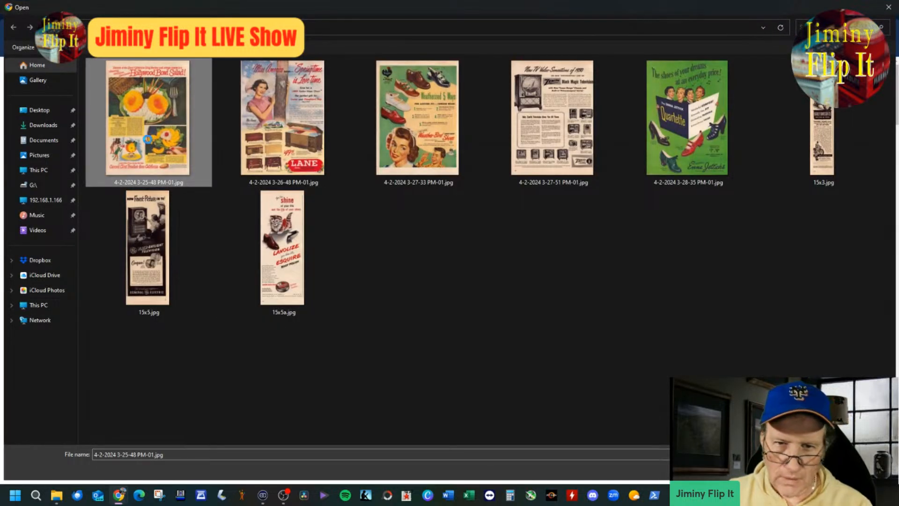
{"action": "right_click", "coordinate": [148, 141]}
{"action": "left_click", "coordinate": [173, 424]}
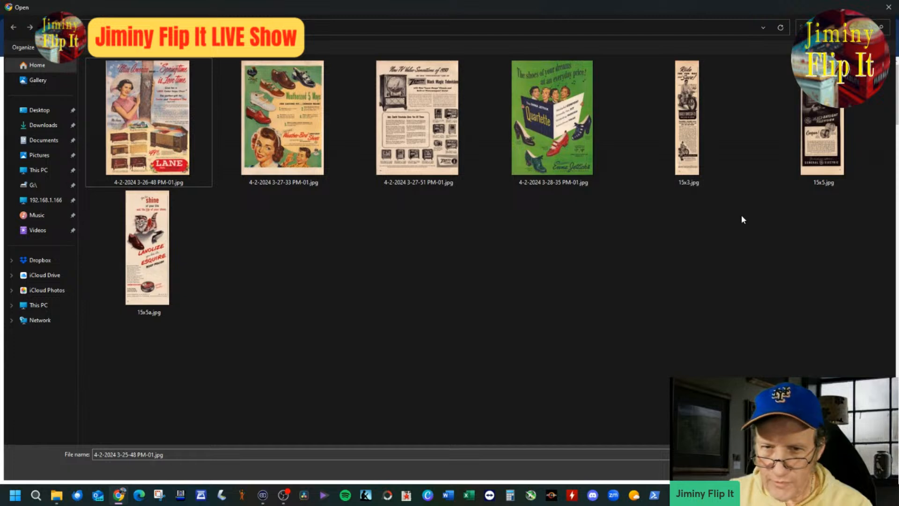
{"action": "left_click", "coordinate": [415, 124]}
{"action": "double_click", "coordinate": [415, 123]}
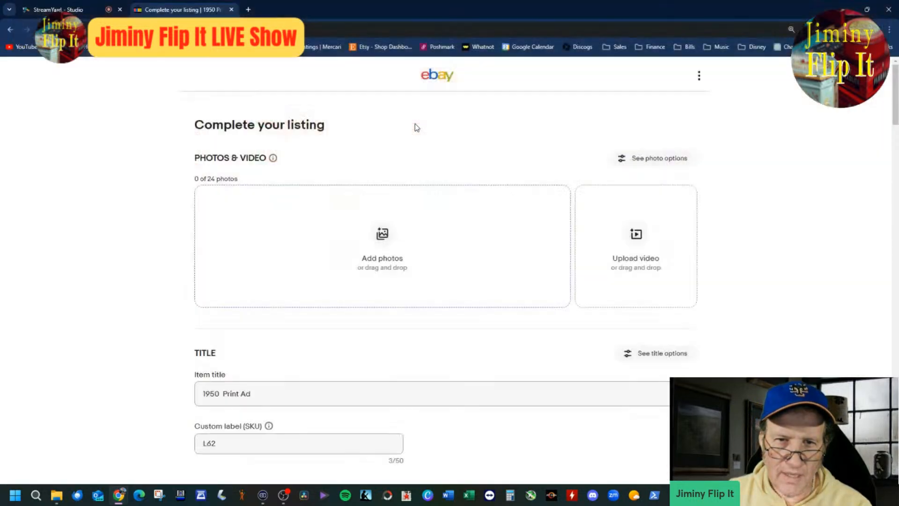
Step: Insert "Zenith Television" before "Print Ad" in the item title so it reads "1950 Zenith Television Print Ad"
{"action": "left_click", "coordinate": [283, 459]}
{"action": "key", "text": "Left"}
{"action": "key", "text": "Left"}
{"action": "key", "text": "Left"}
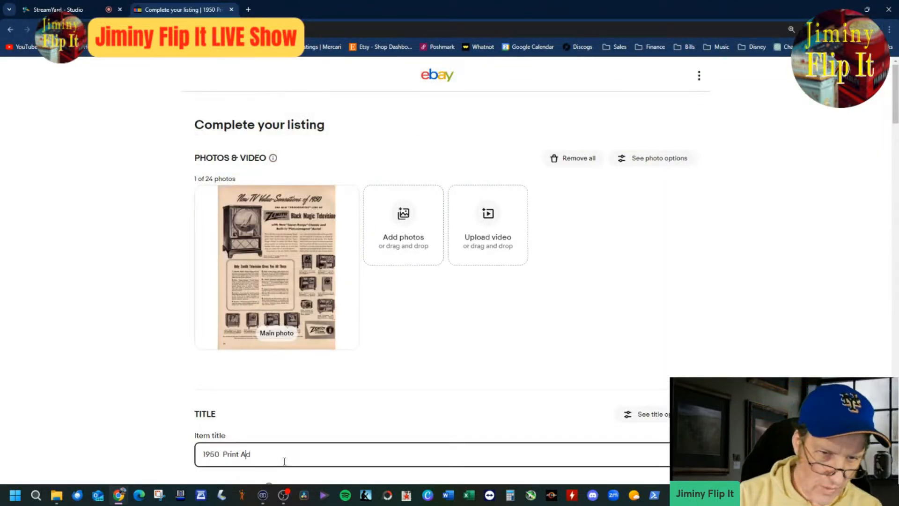
{"action": "key", "text": "Left"}
{"action": "key", "text": "Left"}
{"action": "key", "text": "Left"}
{"action": "type", "text": "Zenit"}
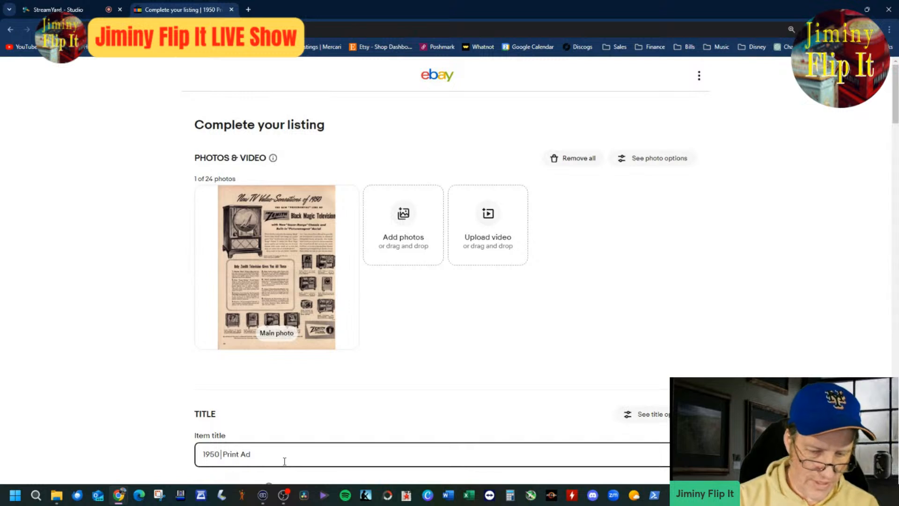
{"action": "type", "text": "h"}
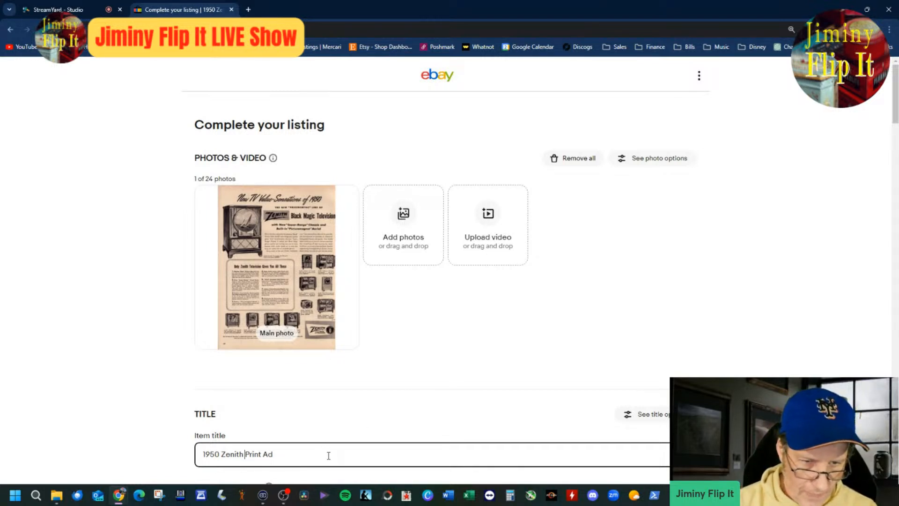
{"action": "type", "text": "Television"}
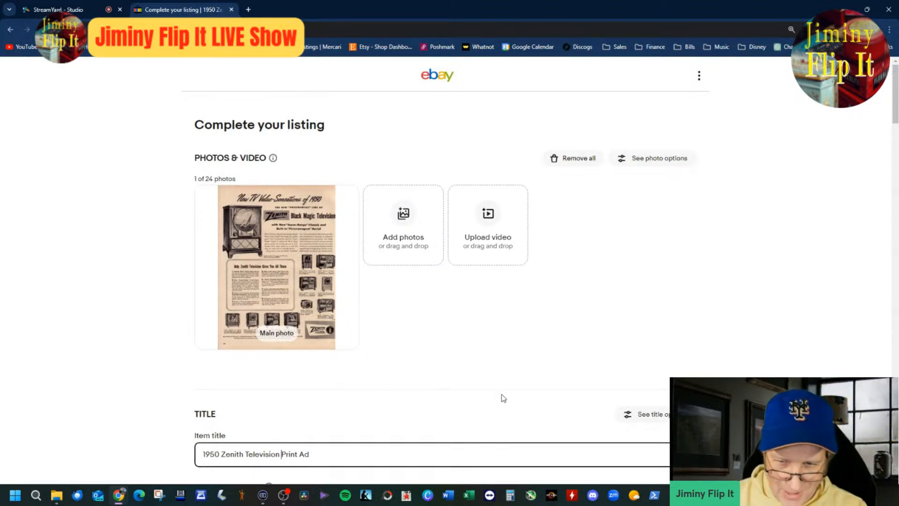
Step: View the uploaded Zenith ad photo enlarged, close it without edits and return to the item title
{"action": "left_click", "coordinate": [320, 320]}
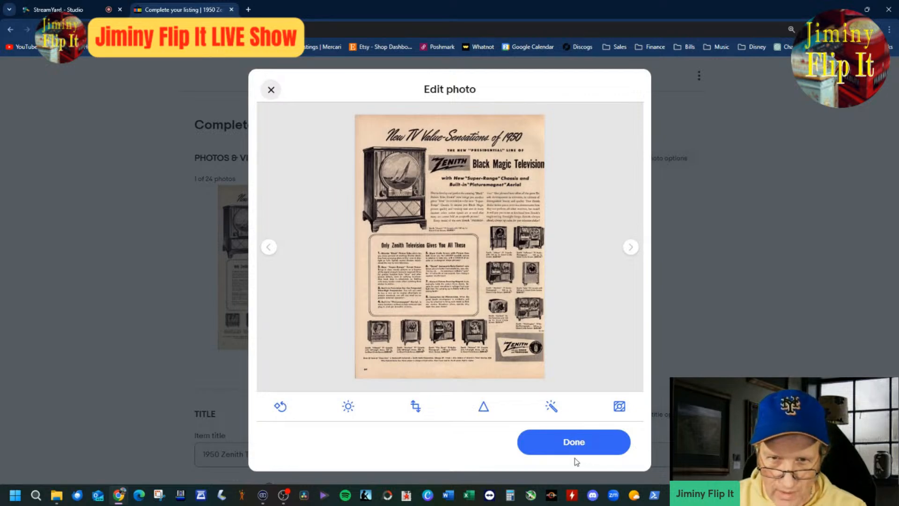
{"action": "left_click", "coordinate": [576, 443]}
{"action": "left_click", "coordinate": [416, 456]}
Step: Search the item categories for "television ad" and set the category to Entertainment Memorabilia > Television Memorabilia > Ads, Flyers
{"action": "scroll", "coordinate": [415, 455], "scroll_direction": "down", "scroll_amount": 4}
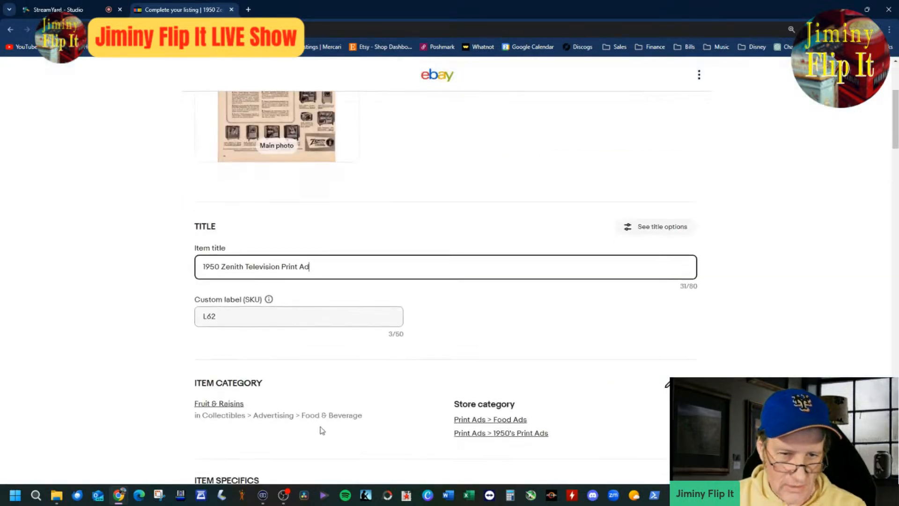
{"action": "left_click", "coordinate": [229, 406]}
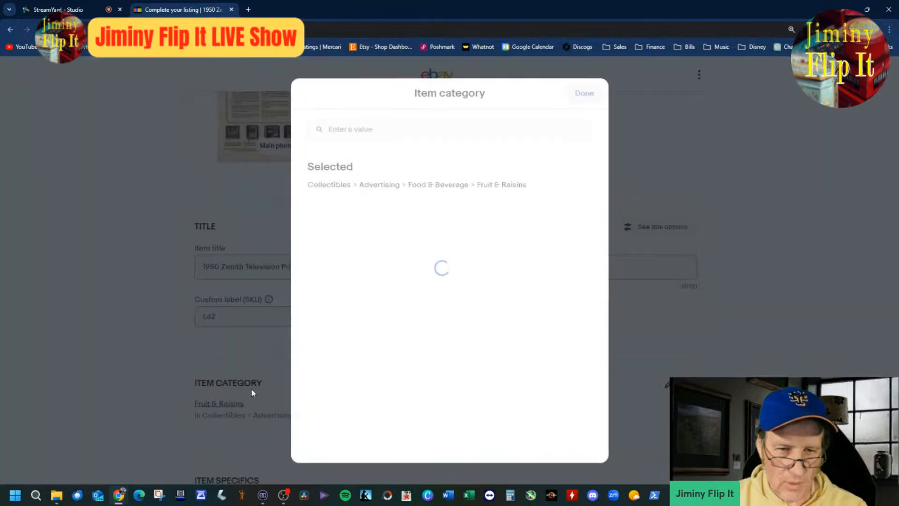
{"action": "left_click", "coordinate": [380, 185]}
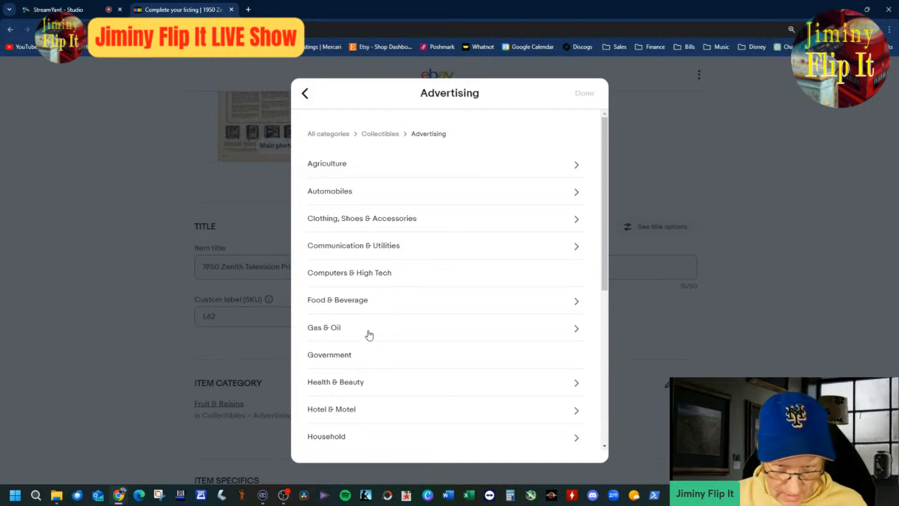
{"action": "left_click", "coordinate": [400, 256]}
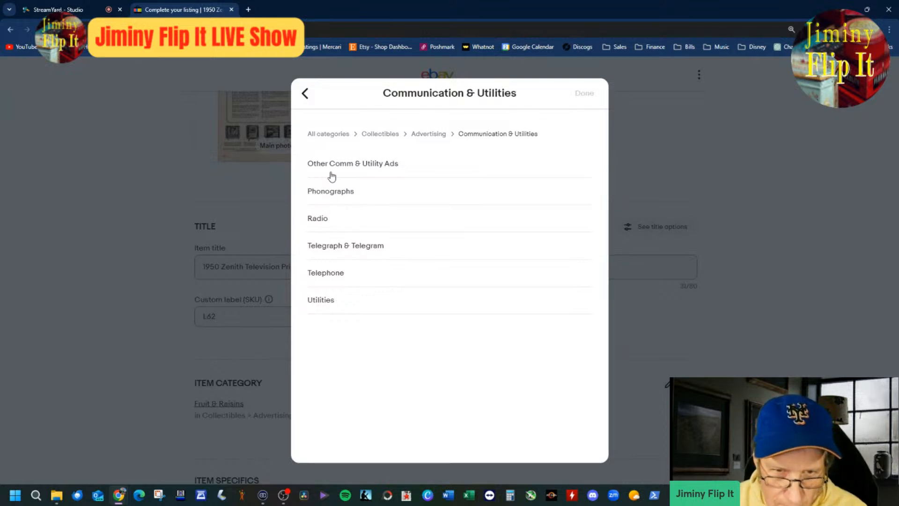
{"action": "left_click", "coordinate": [305, 95]}
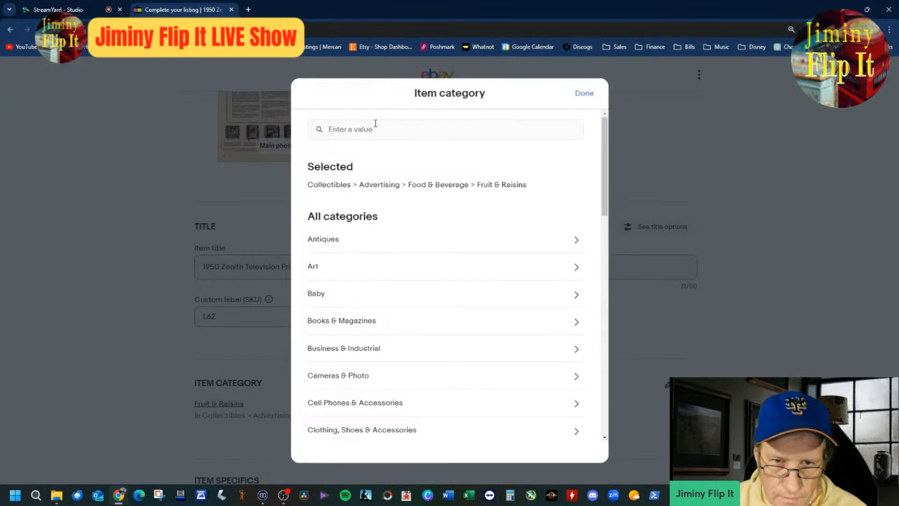
{"action": "type", "text": "telev"}
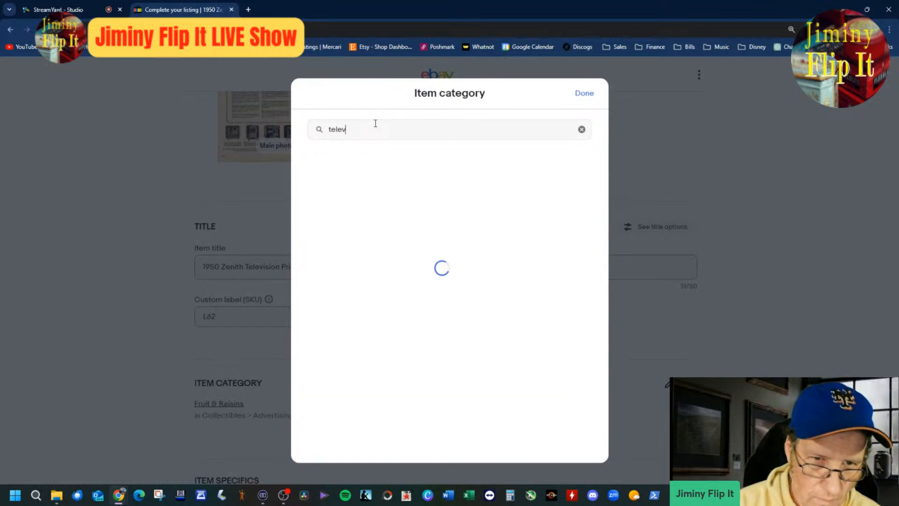
{"action": "type", "text": "ision ad"}
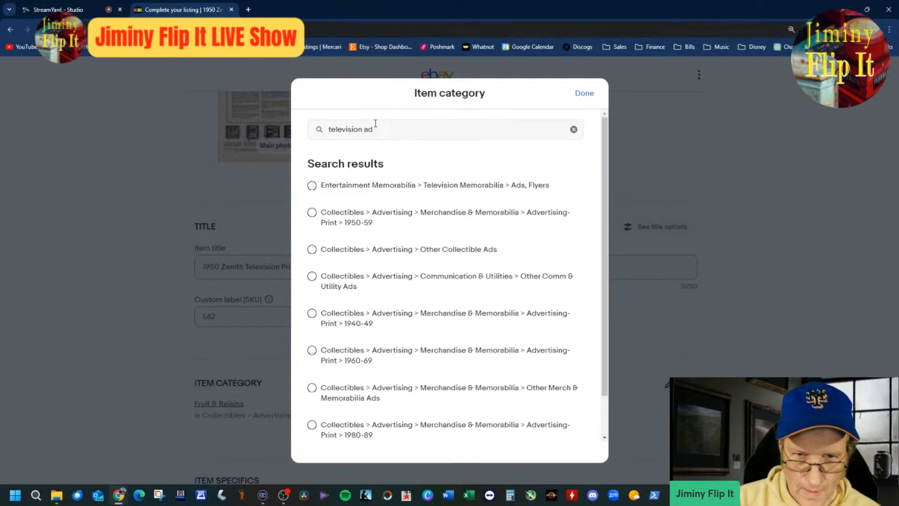
{"action": "left_click", "coordinate": [471, 189]}
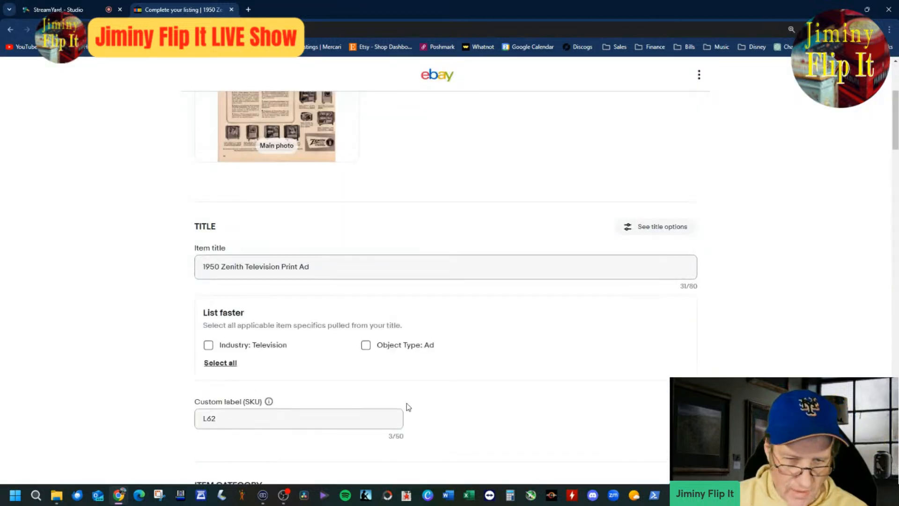
Step: Apply the suggested item specifics Industry: Television and Object Type: Ad, and mark the item as Original
{"action": "left_click", "coordinate": [273, 349]}
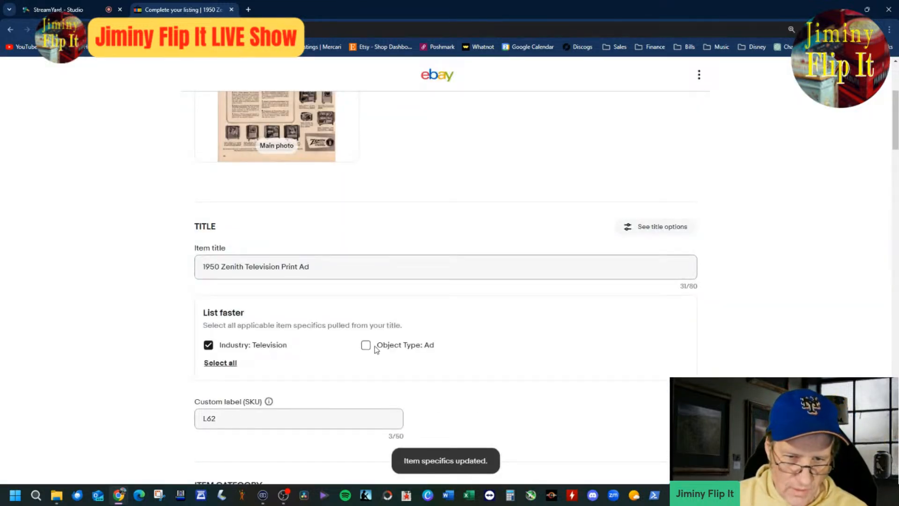
{"action": "left_click", "coordinate": [366, 346]}
{"action": "scroll", "coordinate": [440, 369], "scroll_direction": "down", "scroll_amount": 4}
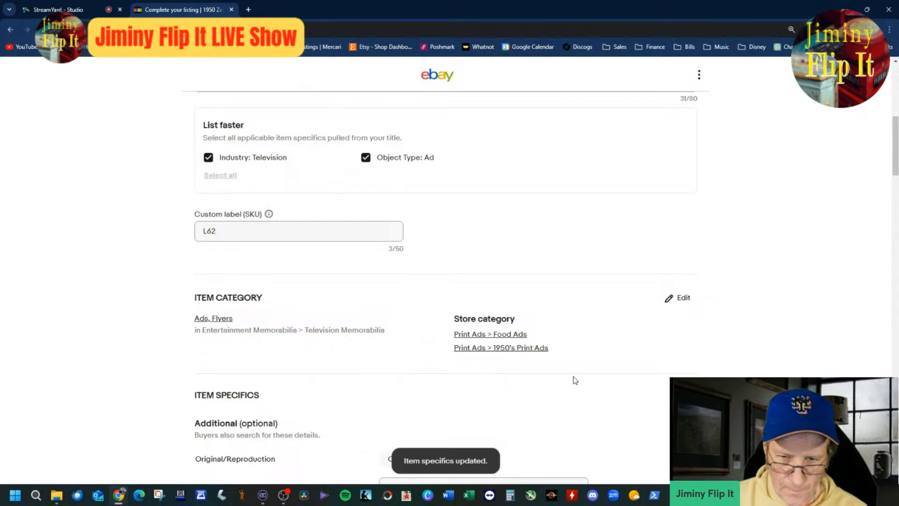
{"action": "scroll", "coordinate": [575, 379], "scroll_direction": "down", "scroll_amount": 4}
{"action": "left_click", "coordinate": [462, 316]}
{"action": "left_click", "coordinate": [398, 274]}
Step: Set the listing's first store category to Print Ads > Televisions
{"action": "scroll", "coordinate": [614, 389], "scroll_direction": "down", "scroll_amount": 7}
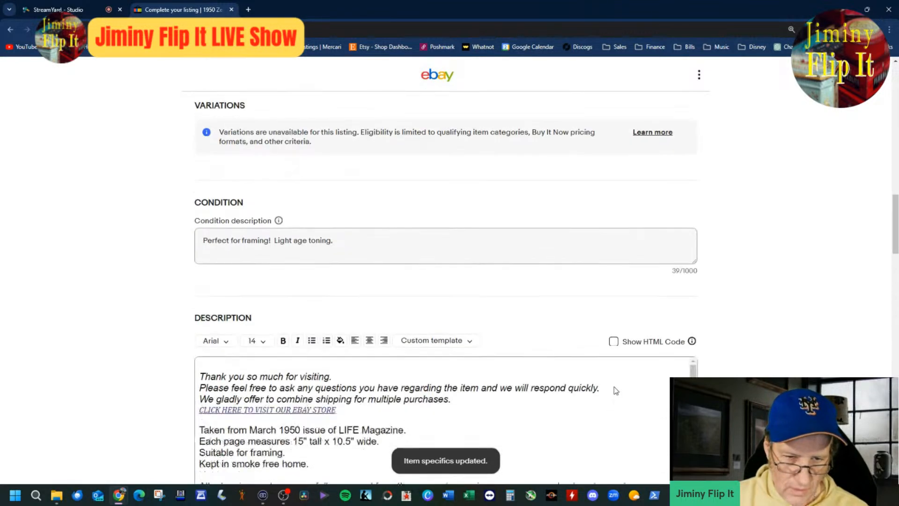
{"action": "scroll", "coordinate": [614, 388], "scroll_direction": "up", "scroll_amount": 11}
{"action": "scroll", "coordinate": [445, 281], "scroll_direction": "up", "scroll_amount": 4}
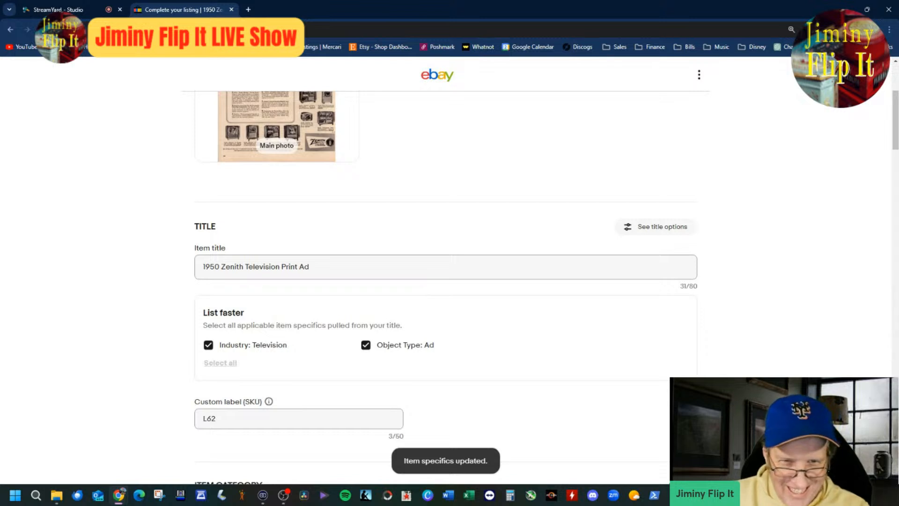
{"action": "scroll", "coordinate": [768, 367], "scroll_direction": "up", "scroll_amount": 4}
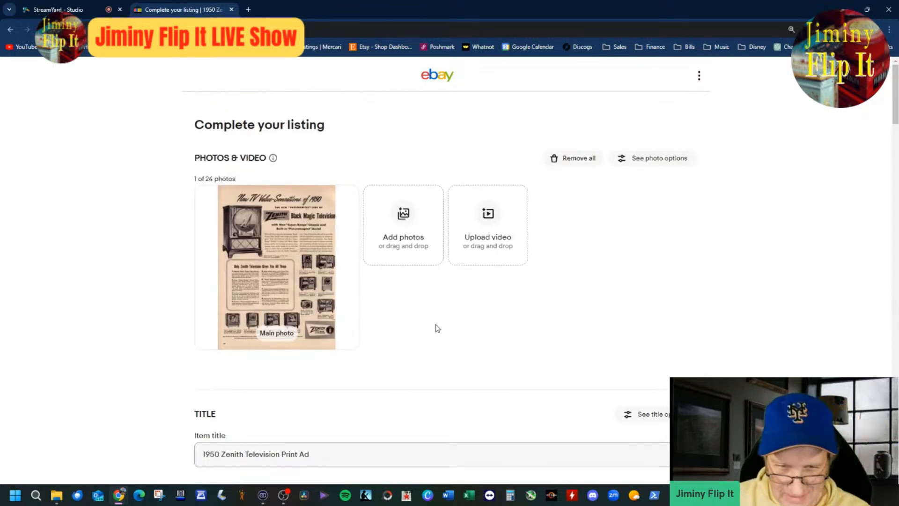
{"action": "scroll", "coordinate": [336, 416], "scroll_direction": "down", "scroll_amount": 8}
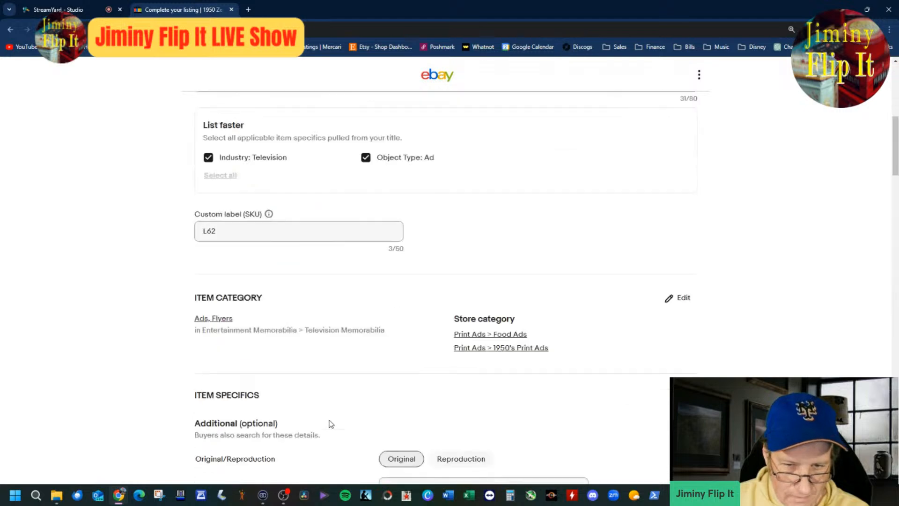
{"action": "scroll", "coordinate": [332, 421], "scroll_direction": "down", "scroll_amount": 4}
{"action": "scroll", "coordinate": [485, 382], "scroll_direction": "up", "scroll_amount": 4}
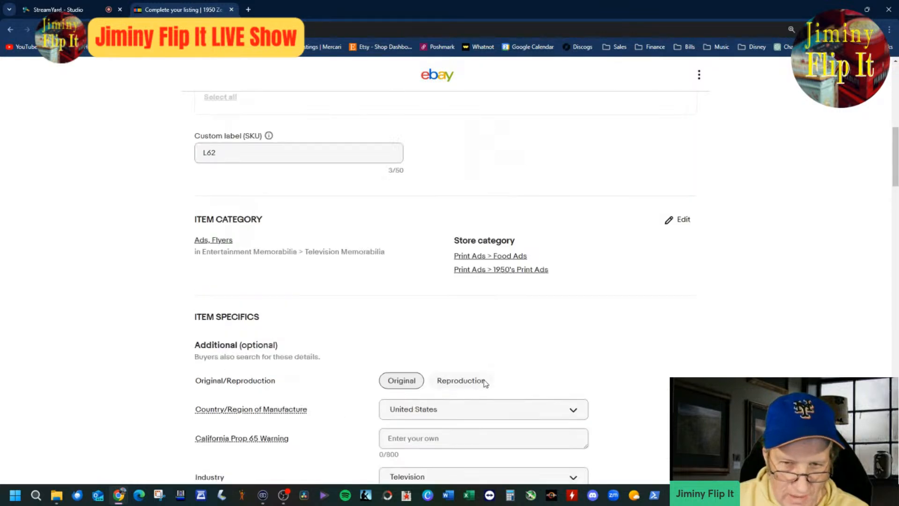
{"action": "left_click", "coordinate": [677, 297]}
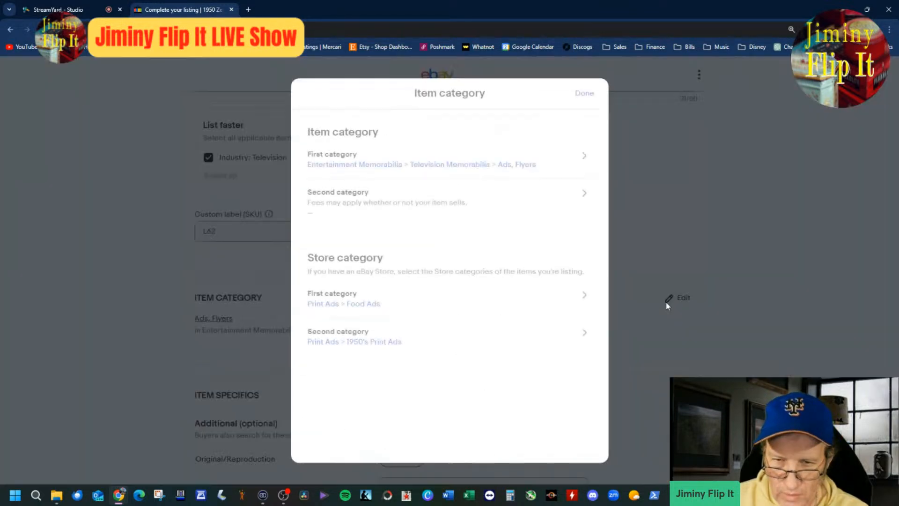
{"action": "left_click", "coordinate": [495, 314]}
{"action": "scroll", "coordinate": [468, 337], "scroll_direction": "down", "scroll_amount": 8}
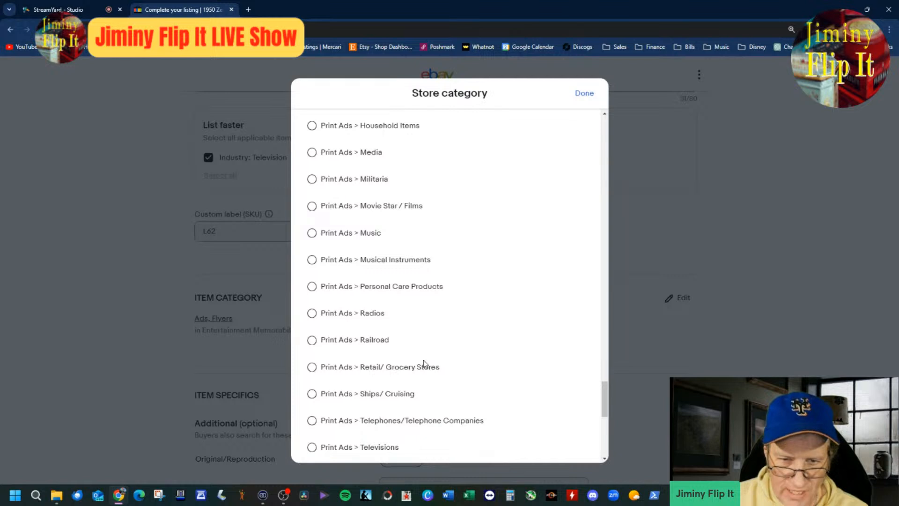
{"action": "left_click", "coordinate": [365, 259]}
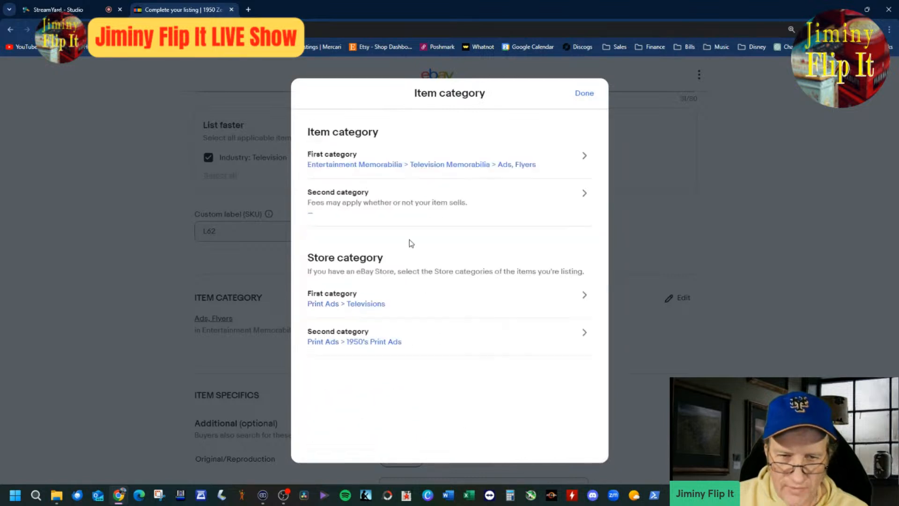
{"action": "left_click", "coordinate": [583, 93]}
Step: Open the Zenith scan from the Scans folder in the image viewer and read the ad's headline, feature text and model captions enlarged
{"action": "scroll", "coordinate": [477, 259], "scroll_direction": "up", "scroll_amount": 4}
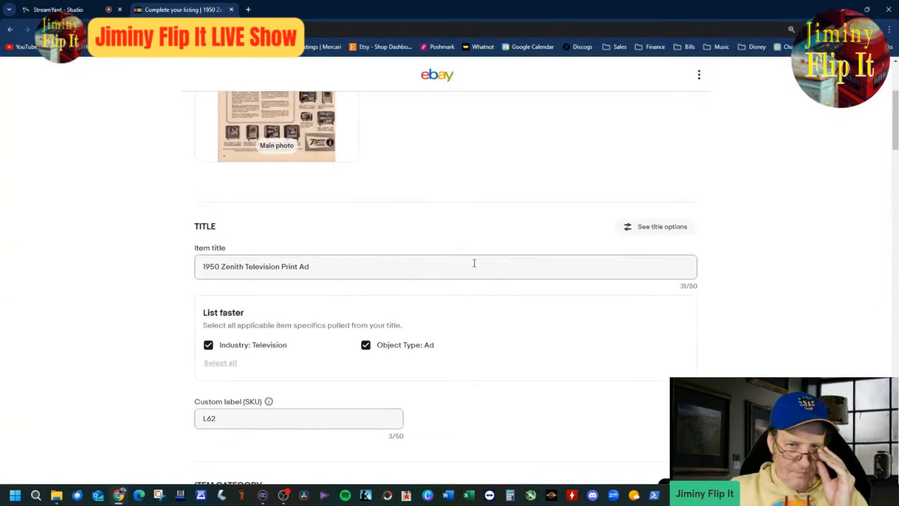
{"action": "scroll", "coordinate": [421, 278], "scroll_direction": "up", "scroll_amount": 4}
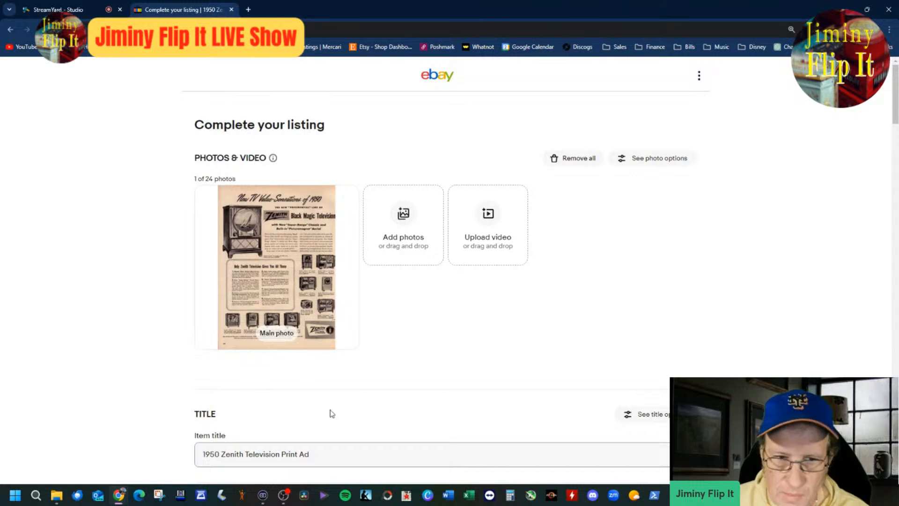
{"action": "left_click", "coordinate": [57, 495]}
{"action": "double_click", "coordinate": [417, 133]}
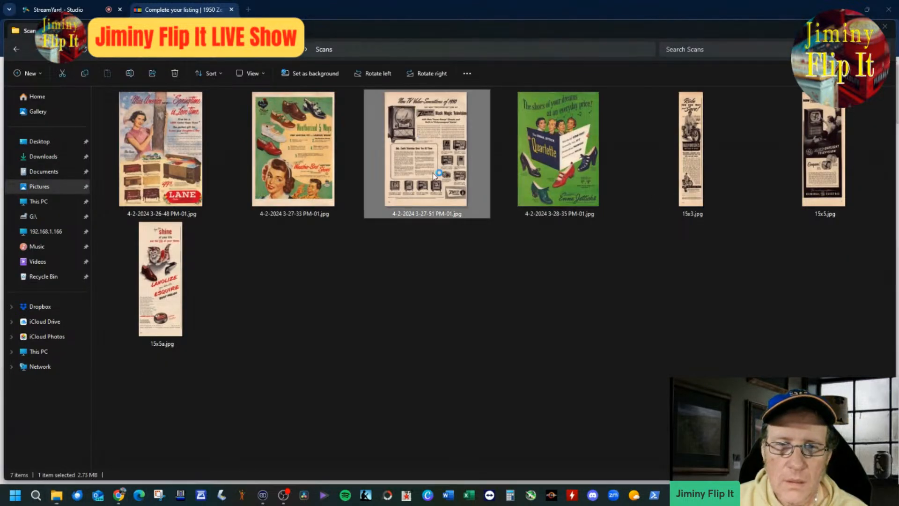
{"action": "scroll", "coordinate": [471, 257], "scroll_direction": "up", "scroll_amount": 4}
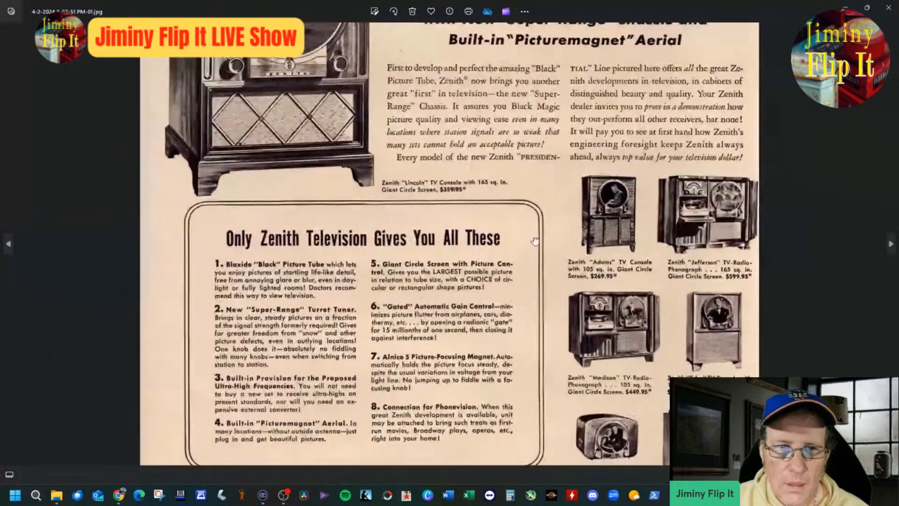
{"action": "scroll", "coordinate": [646, 216], "scroll_direction": "up", "scroll_amount": 3}
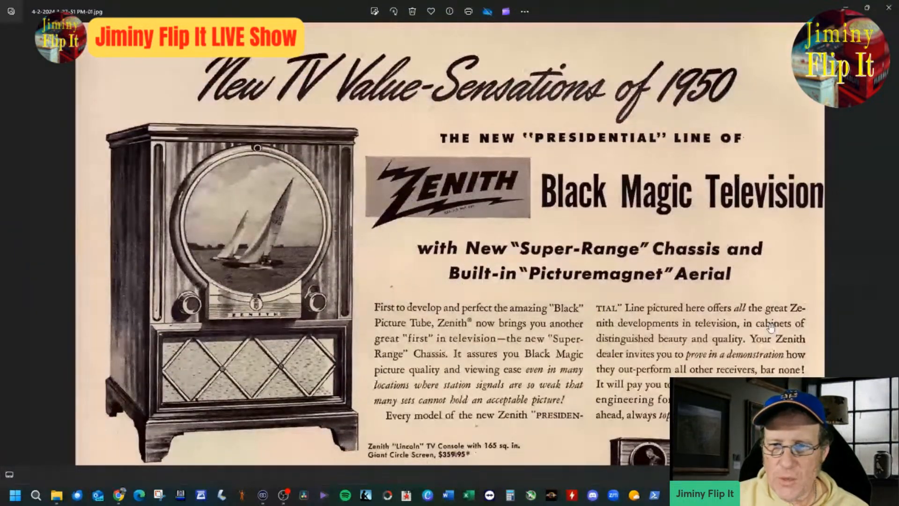
{"action": "scroll", "coordinate": [754, 280], "scroll_direction": "down", "scroll_amount": 1}
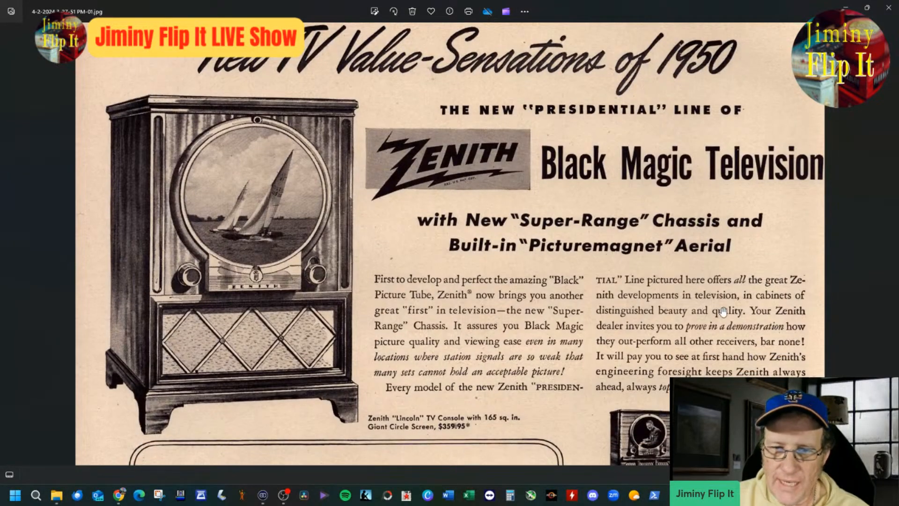
{"action": "scroll", "coordinate": [716, 313], "scroll_direction": "up", "scroll_amount": 4}
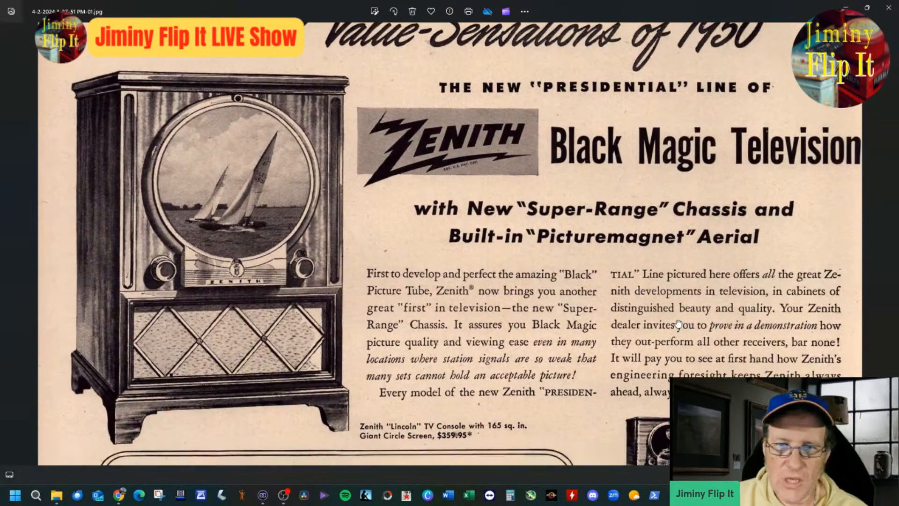
{"action": "left_click_drag", "start_coordinate": [679, 324], "coordinate": [662, 255]}
{"action": "scroll", "coordinate": [505, 335], "scroll_direction": "up", "scroll_amount": 1}
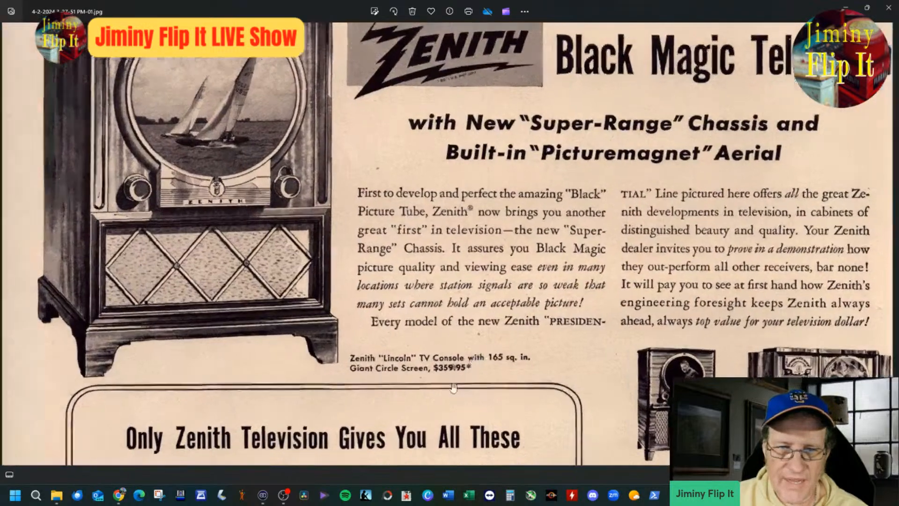
Step: Examine the scanned ad's large "Lincoln" console, its caption, and the Zenith headline area enlarged
{"action": "scroll", "coordinate": [505, 403], "scroll_direction": "up", "scroll_amount": 4}
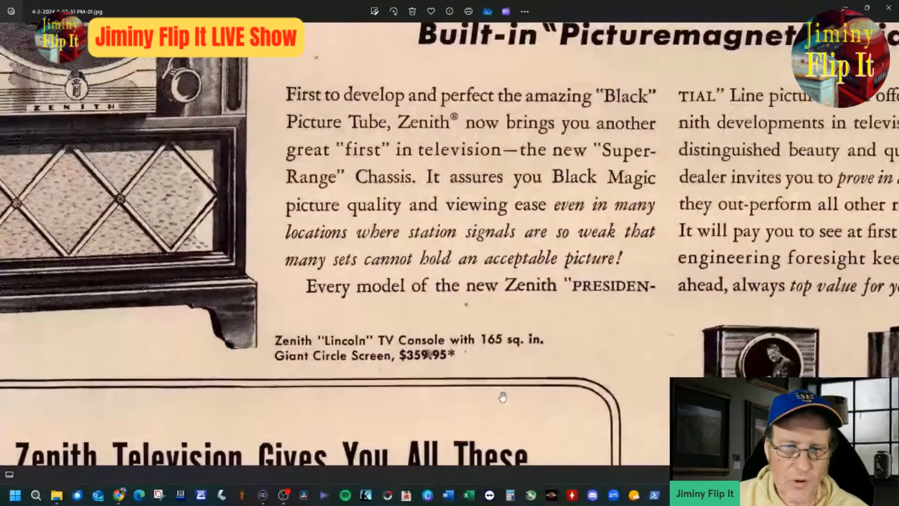
{"action": "left_click_drag", "start_coordinate": [502, 397], "coordinate": [491, 283]}
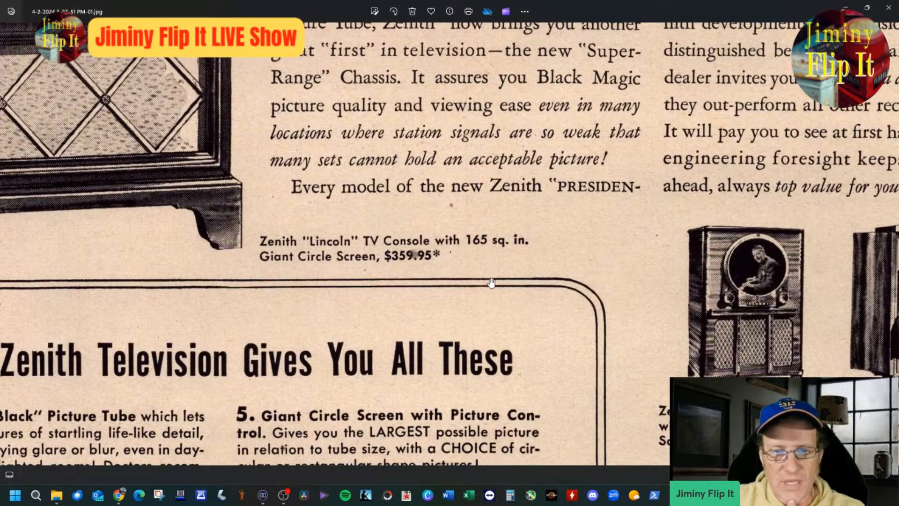
{"action": "left_click_drag", "start_coordinate": [405, 266], "coordinate": [553, 389]}
{"action": "left_click_drag", "start_coordinate": [480, 133], "coordinate": [508, 410]}
{"action": "scroll", "coordinate": [591, 310], "scroll_direction": "down", "scroll_amount": 1}
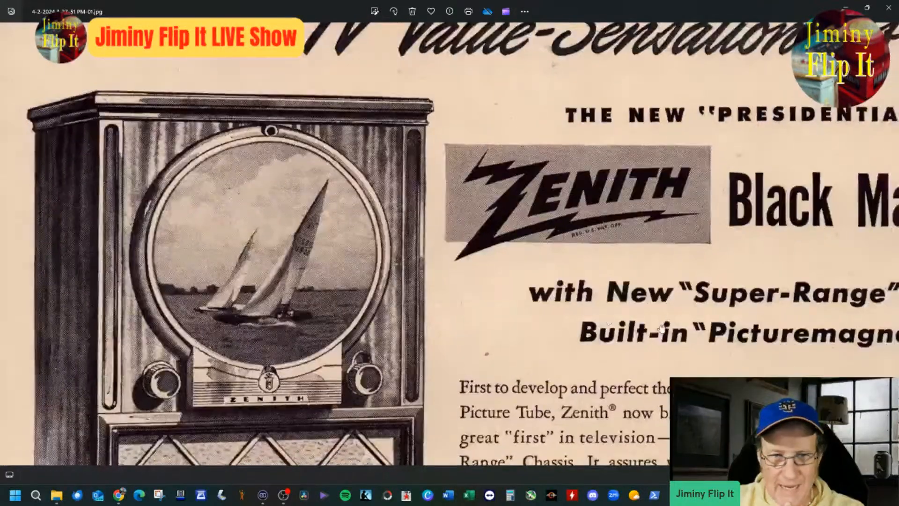
{"action": "left_click_drag", "start_coordinate": [661, 330], "coordinate": [610, 269]}
{"action": "left_click_drag", "start_coordinate": [644, 348], "coordinate": [478, 229]}
{"action": "left_click_drag", "start_coordinate": [596, 382], "coordinate": [528, 288]}
{"action": "left_click_drag", "start_coordinate": [657, 407], "coordinate": [646, 245]}
Step: Read the captions of the models beside the feature box, from "Adams" to "Washington", and examine the ad's Zenith emblem
{"action": "scroll", "coordinate": [633, 268], "scroll_direction": "up", "scroll_amount": 1}
{"action": "left_click_drag", "start_coordinate": [828, 245], "coordinate": [793, 242]}
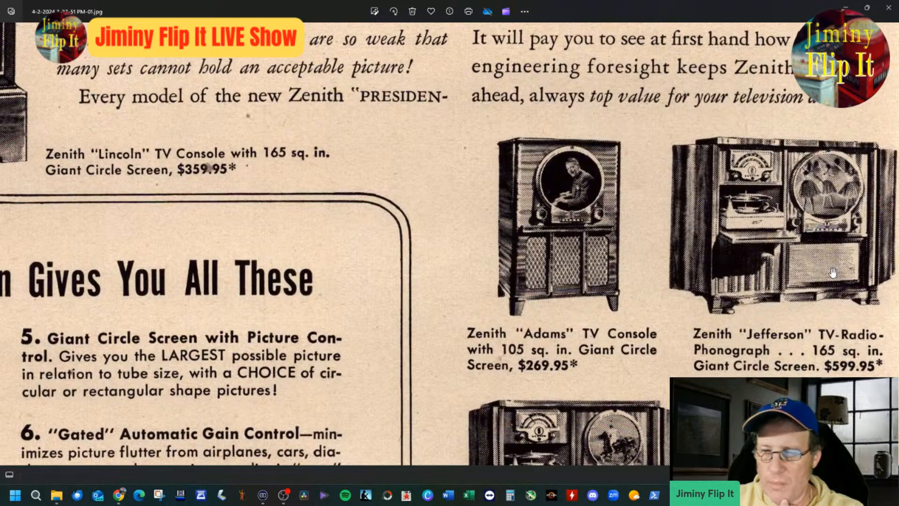
{"action": "scroll", "coordinate": [833, 273], "scroll_direction": "up", "scroll_amount": 3}
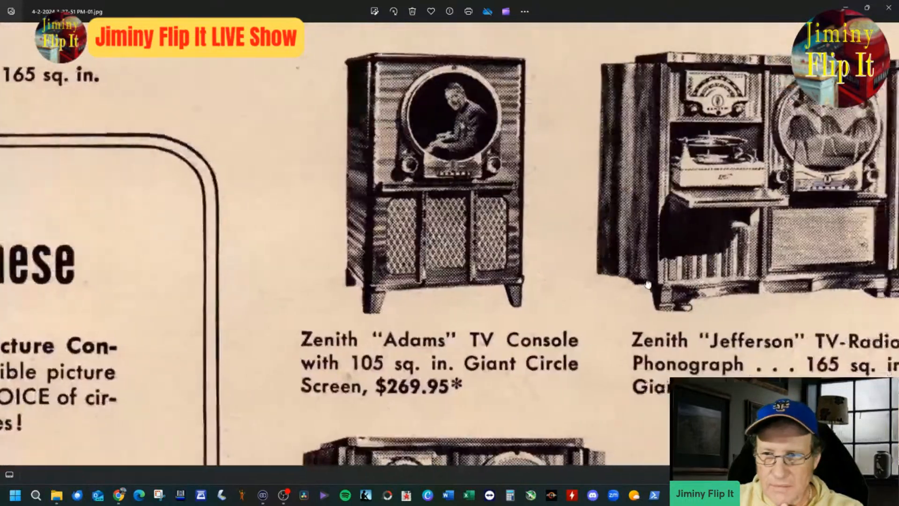
{"action": "left_click_drag", "start_coordinate": [648, 285], "coordinate": [614, 289]}
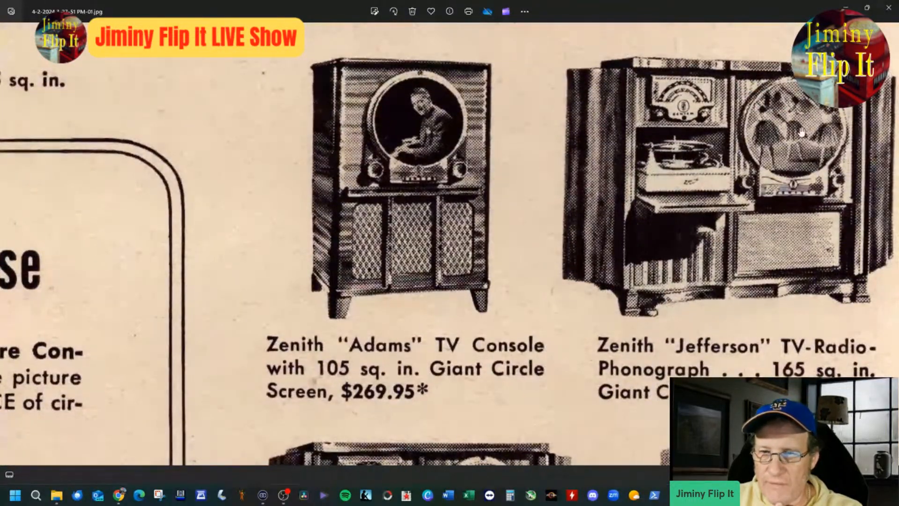
{"action": "scroll", "coordinate": [806, 155], "scroll_direction": "down", "scroll_amount": 5}
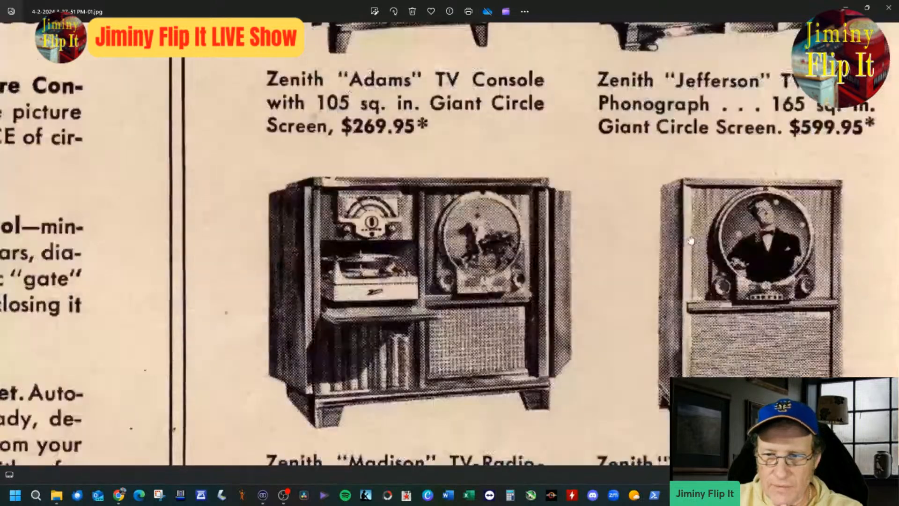
{"action": "scroll", "coordinate": [691, 216], "scroll_direction": "down", "scroll_amount": 2}
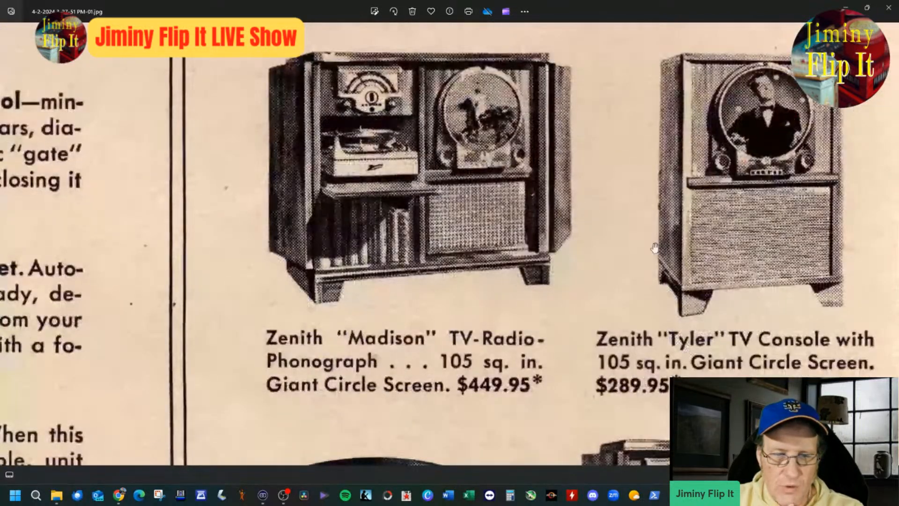
{"action": "scroll", "coordinate": [477, 259], "scroll_direction": "down", "scroll_amount": 5}
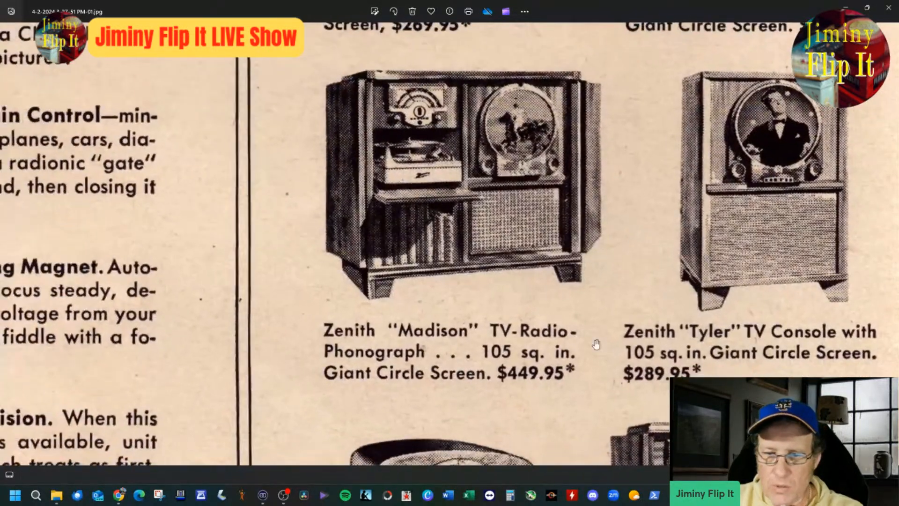
{"action": "scroll", "coordinate": [554, 374], "scroll_direction": "down", "scroll_amount": 2}
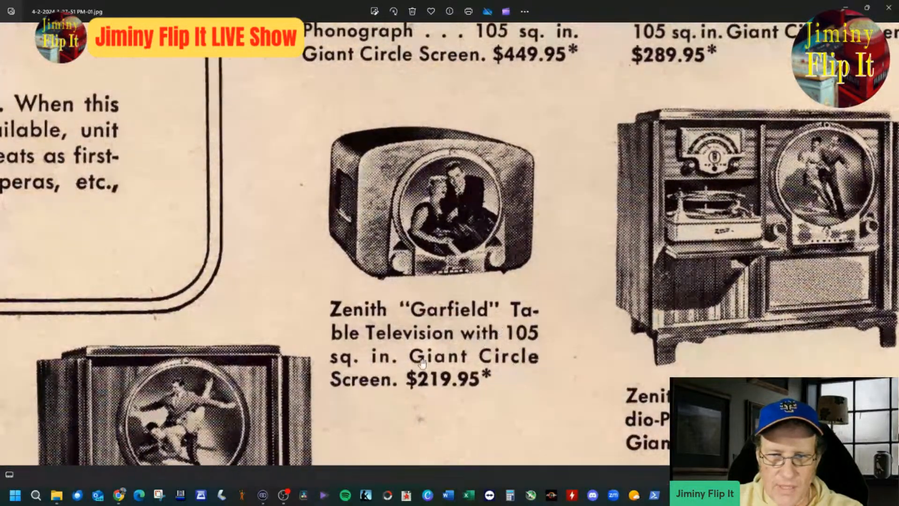
{"action": "left_click_drag", "start_coordinate": [560, 357], "coordinate": [523, 338]}
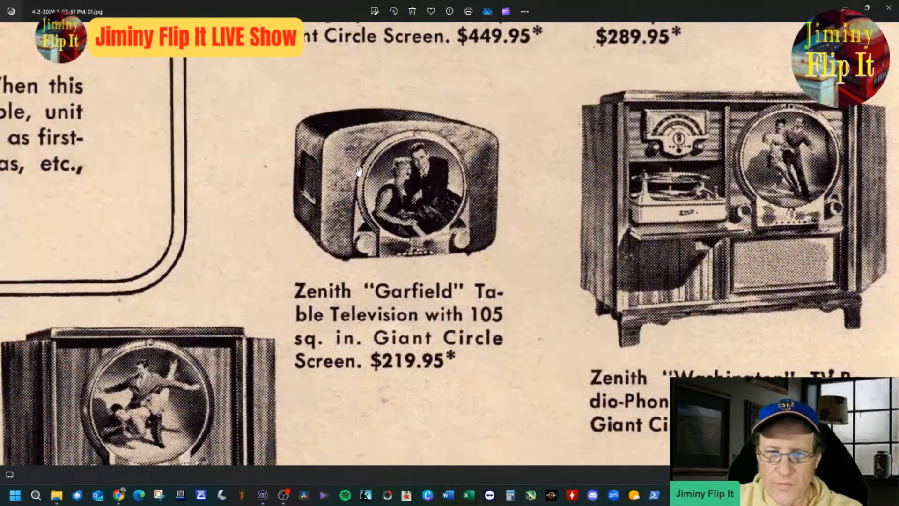
{"action": "scroll", "coordinate": [538, 335], "scroll_direction": "down", "scroll_amount": 3}
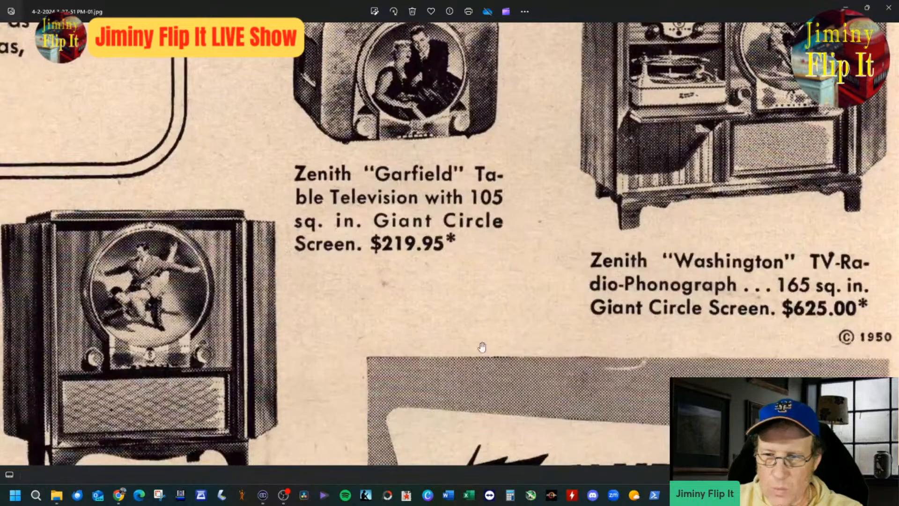
{"action": "left_click_drag", "start_coordinate": [432, 383], "coordinate": [419, 183]}
{"action": "scroll", "coordinate": [678, 332], "scroll_direction": "up", "scroll_amount": 3}
{"action": "left_click_drag", "start_coordinate": [695, 334], "coordinate": [641, 321]}
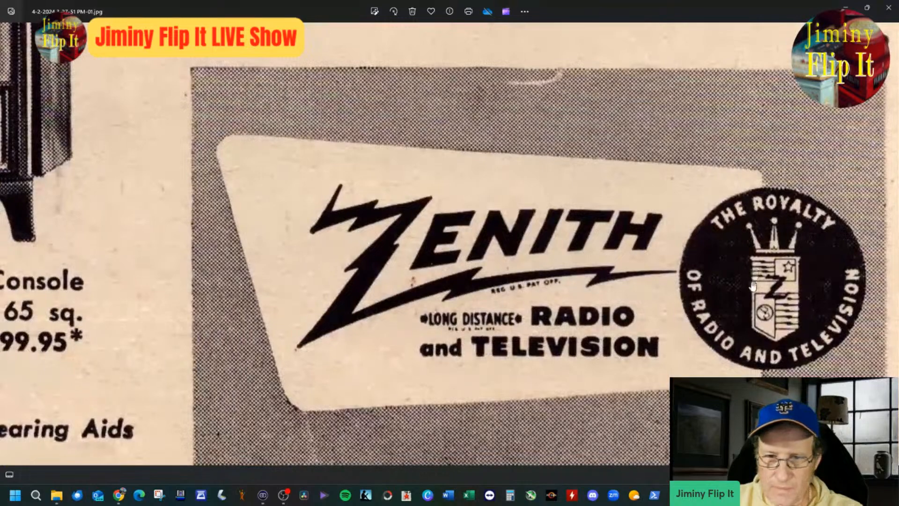
Step: Read the captions of the television models in the ad's lowest row and the company lines printed beneath them
{"action": "left_click_drag", "start_coordinate": [488, 370], "coordinate": [694, 295]}
{"action": "left_click_drag", "start_coordinate": [379, 333], "coordinate": [609, 290]}
{"action": "left_click_drag", "start_coordinate": [506, 368], "coordinate": [722, 324]}
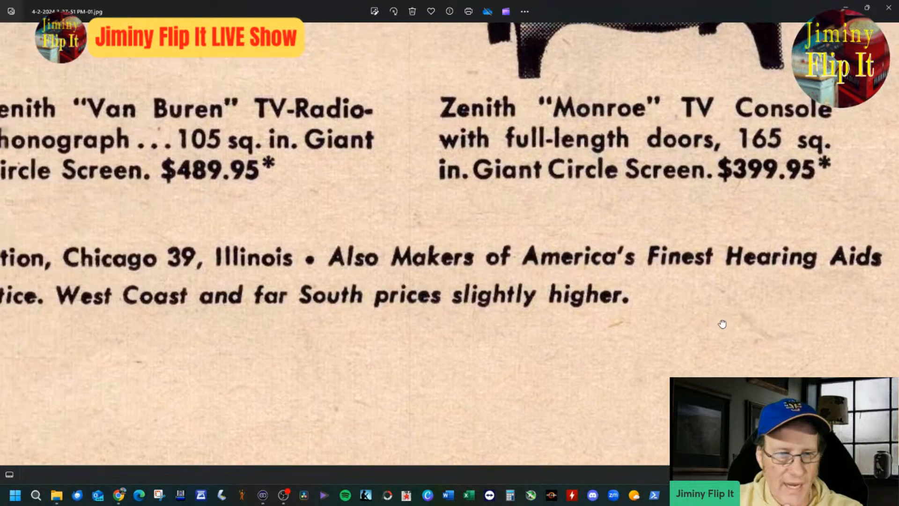
{"action": "scroll", "coordinate": [481, 359], "scroll_direction": "down", "scroll_amount": 1}
{"action": "left_click_drag", "start_coordinate": [441, 355], "coordinate": [491, 349]}
{"action": "scroll", "coordinate": [475, 353], "scroll_direction": "down", "scroll_amount": 1}
{"action": "scroll", "coordinate": [422, 345], "scroll_direction": "down", "scroll_amount": 1}
{"action": "left_click_drag", "start_coordinate": [315, 348], "coordinate": [420, 413]}
{"action": "left_click_drag", "start_coordinate": [299, 326], "coordinate": [290, 388]}
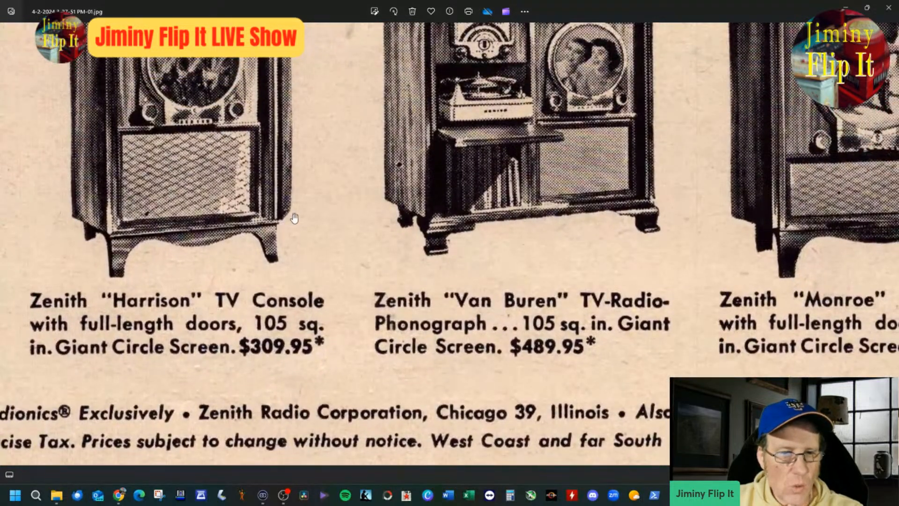
{"action": "left_click_drag", "start_coordinate": [320, 178], "coordinate": [210, 180]}
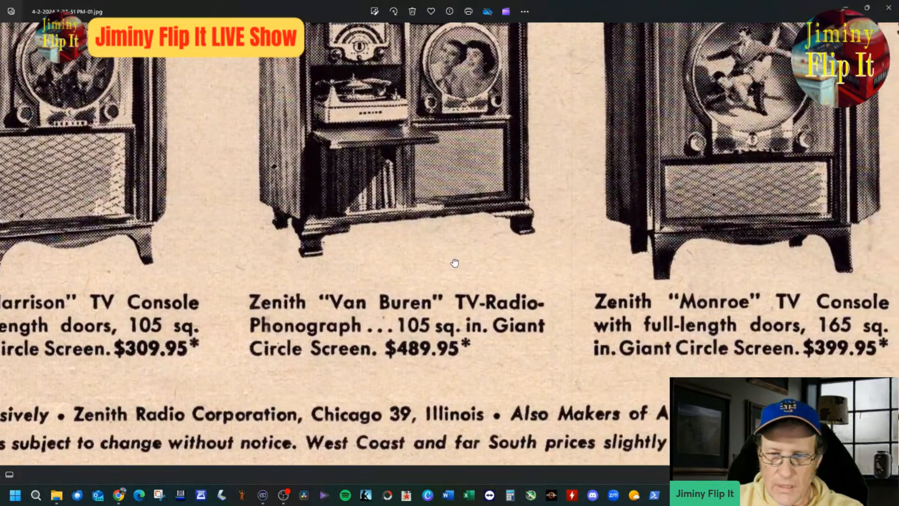
{"action": "left_click_drag", "start_coordinate": [453, 261], "coordinate": [280, 257]}
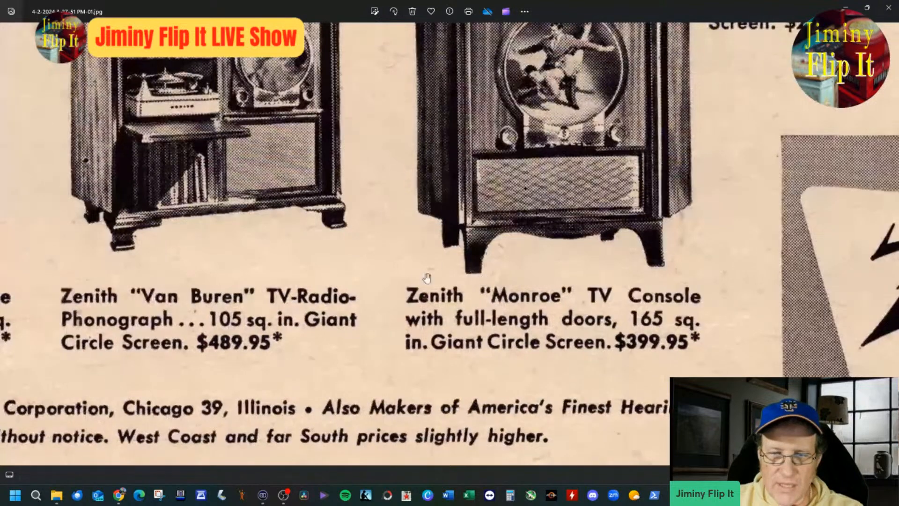
{"action": "left_click_drag", "start_coordinate": [365, 279], "coordinate": [609, 321]}
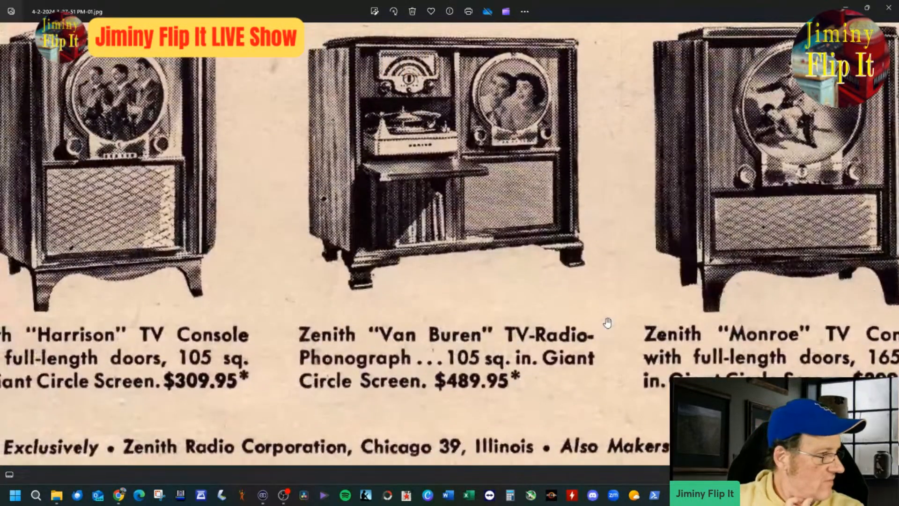
{"action": "scroll", "coordinate": [594, 321], "scroll_direction": "down", "scroll_amount": 2}
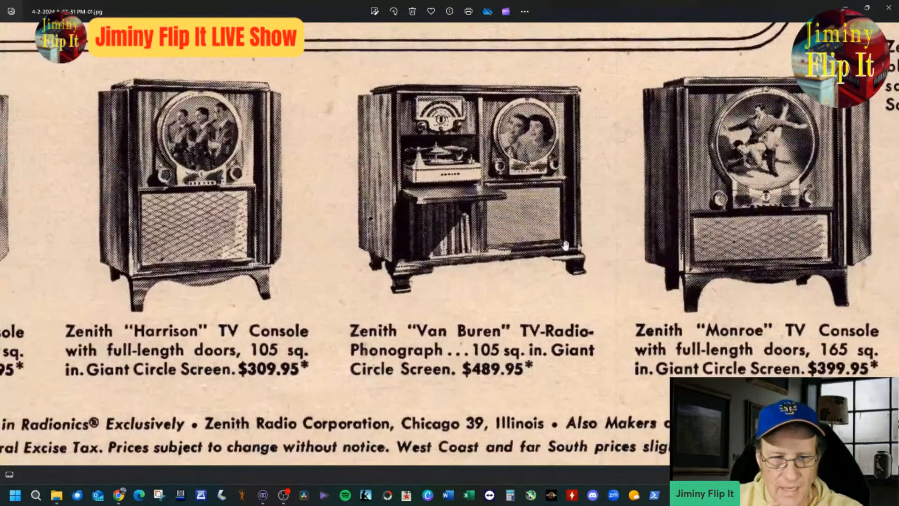
{"action": "left_click_drag", "start_coordinate": [557, 237], "coordinate": [568, 217]}
{"action": "left_click_drag", "start_coordinate": [562, 369], "coordinate": [585, 266]}
{"action": "scroll", "coordinate": [524, 237], "scroll_direction": "down", "scroll_amount": 2}
{"action": "scroll", "coordinate": [539, 249], "scroll_direction": "up", "scroll_amount": 2}
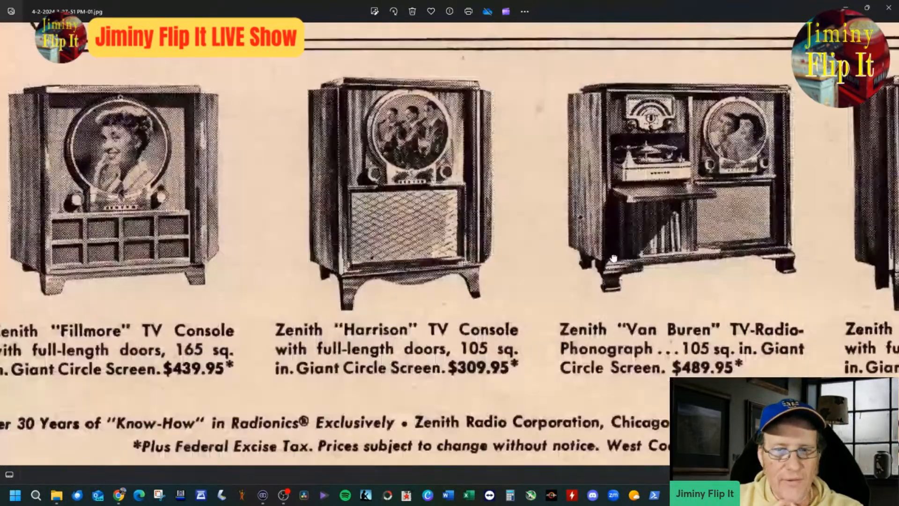
{"action": "left_click_drag", "start_coordinate": [665, 319], "coordinate": [315, 319]}
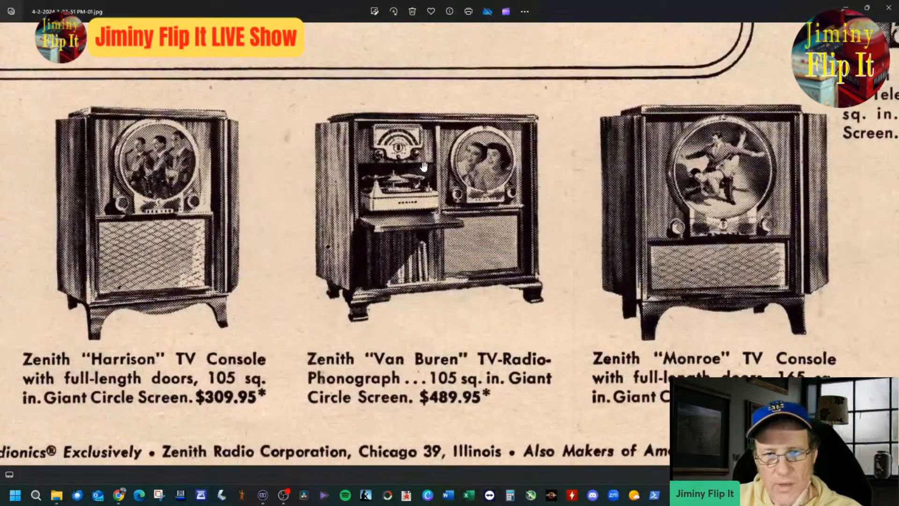
Step: Reread the ad's headline, "Presidential" line heading and introductory text for wording to use in the listing title
{"action": "left_click_drag", "start_coordinate": [439, 200], "coordinate": [574, 333]}
{"action": "left_click_drag", "start_coordinate": [241, 156], "coordinate": [375, 312]}
{"action": "scroll", "coordinate": [375, 312], "scroll_direction": "down", "scroll_amount": 1}
{"action": "left_click_drag", "start_coordinate": [571, 239], "coordinate": [482, 303]}
{"action": "scroll", "coordinate": [483, 302], "scroll_direction": "down", "scroll_amount": 1}
{"action": "left_click_drag", "start_coordinate": [496, 190], "coordinate": [445, 276]}
{"action": "scroll", "coordinate": [445, 277], "scroll_direction": "down", "scroll_amount": 1}
{"action": "left_click_drag", "start_coordinate": [569, 233], "coordinate": [556, 257]}
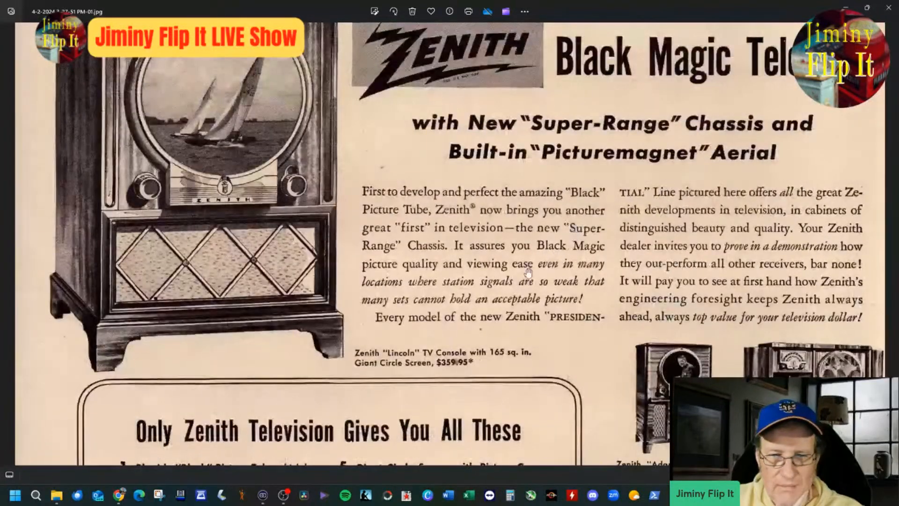
{"action": "left_click_drag", "start_coordinate": [419, 364], "coordinate": [419, 388]}
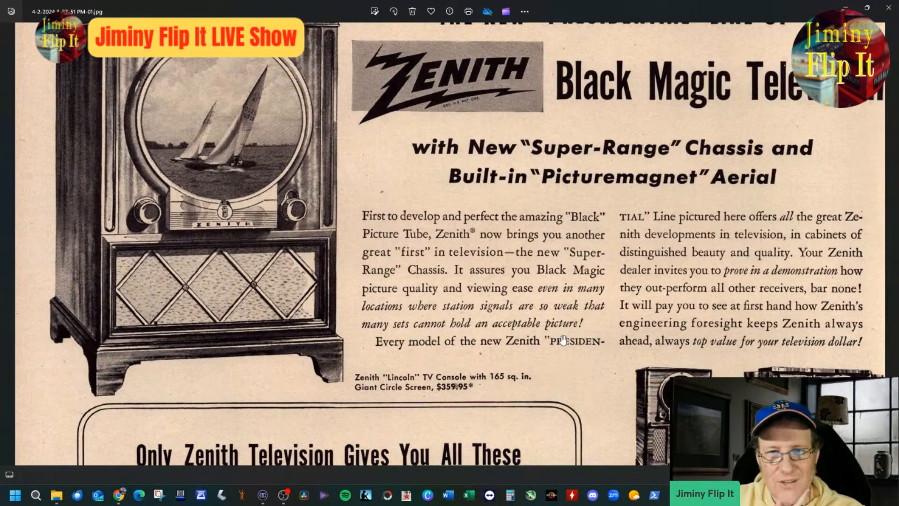
{"action": "scroll", "coordinate": [563, 340], "scroll_direction": "up", "scroll_amount": 2}
{"action": "scroll", "coordinate": [425, 261], "scroll_direction": "down", "scroll_amount": 2}
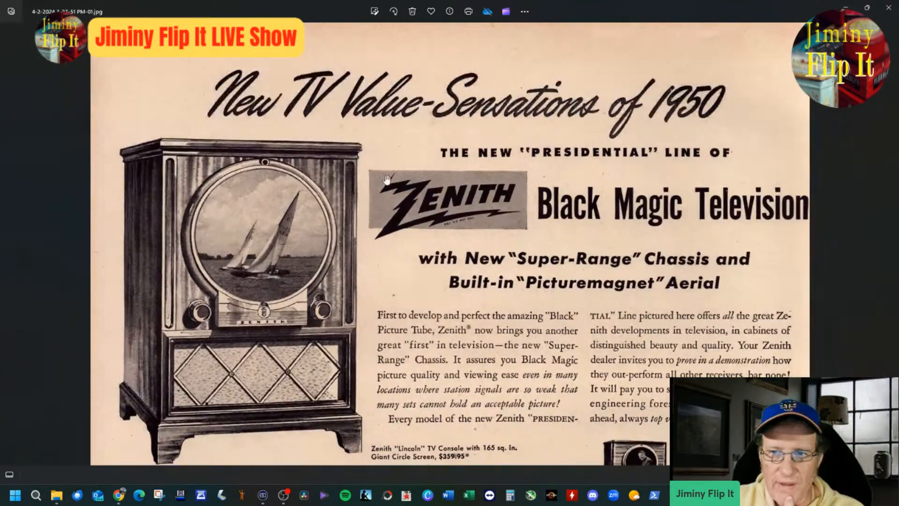
{"action": "left_click_drag", "start_coordinate": [701, 306], "coordinate": [644, 274]}
{"action": "scroll", "coordinate": [701, 239], "scroll_direction": "up", "scroll_amount": 2}
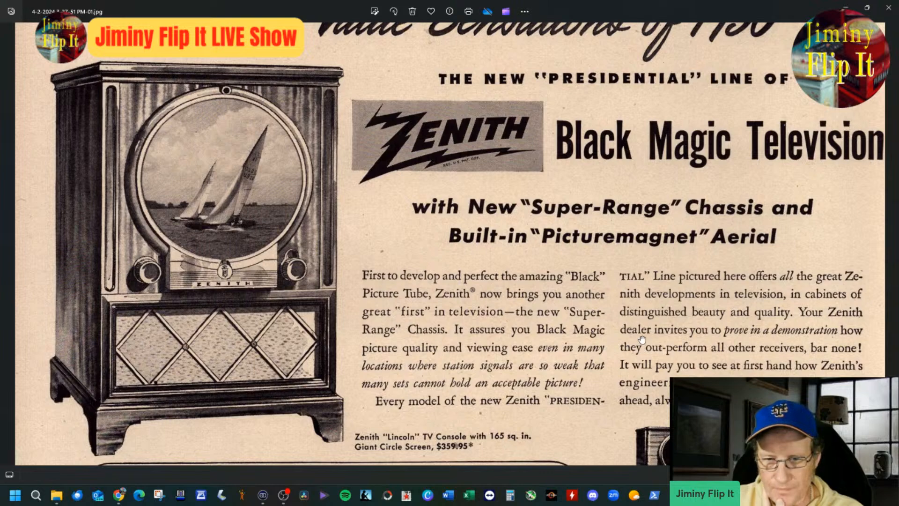
{"action": "left_click_drag", "start_coordinate": [565, 399], "coordinate": [577, 338]}
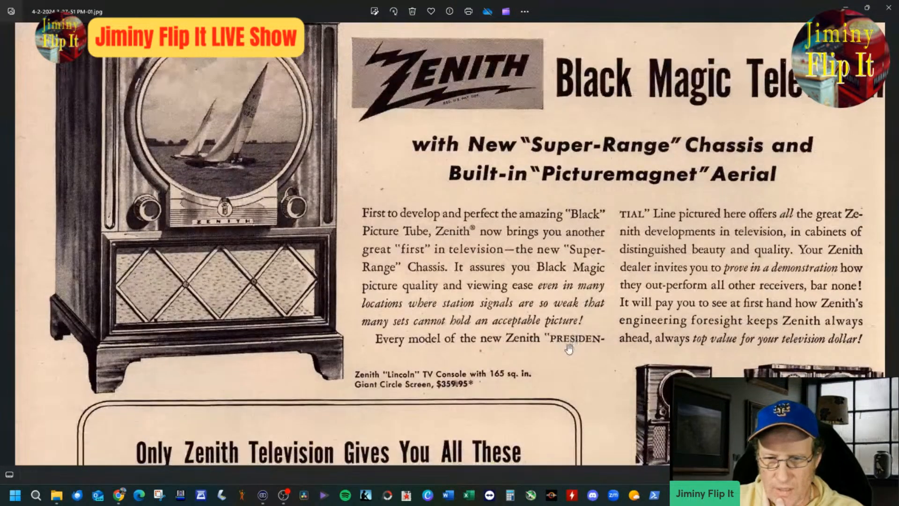
{"action": "scroll", "coordinate": [571, 281], "scroll_direction": "down", "scroll_amount": 3}
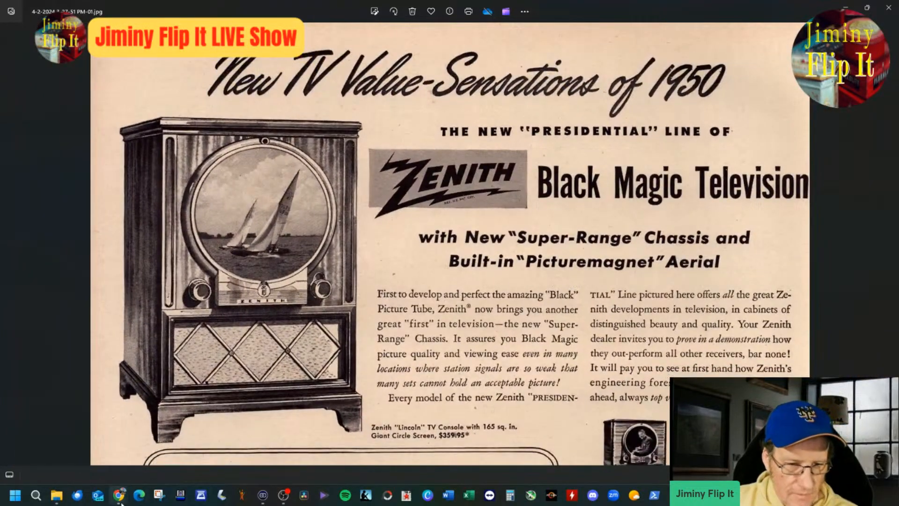
Step: Return to the eBay listing in Chrome and append "Presidential Line Black Magic TV" to the item title
{"action": "mouse_move", "coordinate": [124, 501]}
{"action": "left_click", "coordinate": [68, 448]}
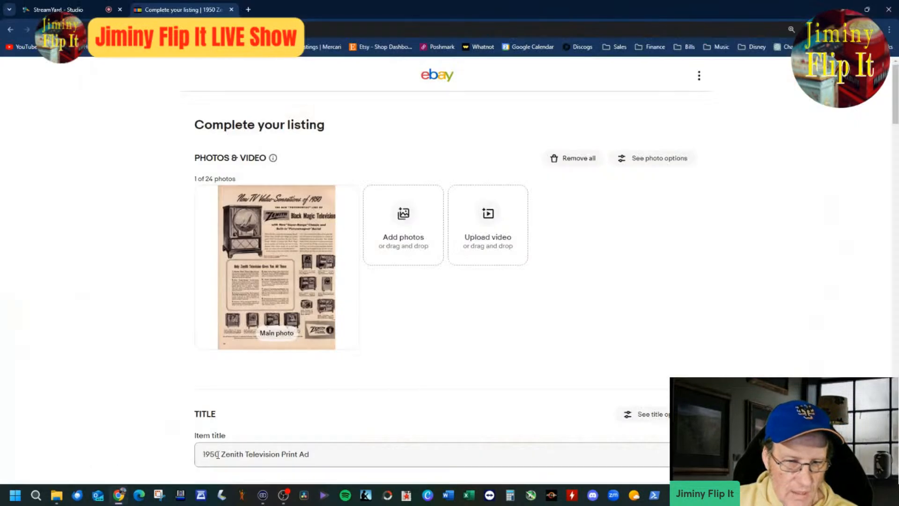
{"action": "left_click", "coordinate": [370, 456]}
{"action": "type", "text": "Presidential Line Black MAgic"}
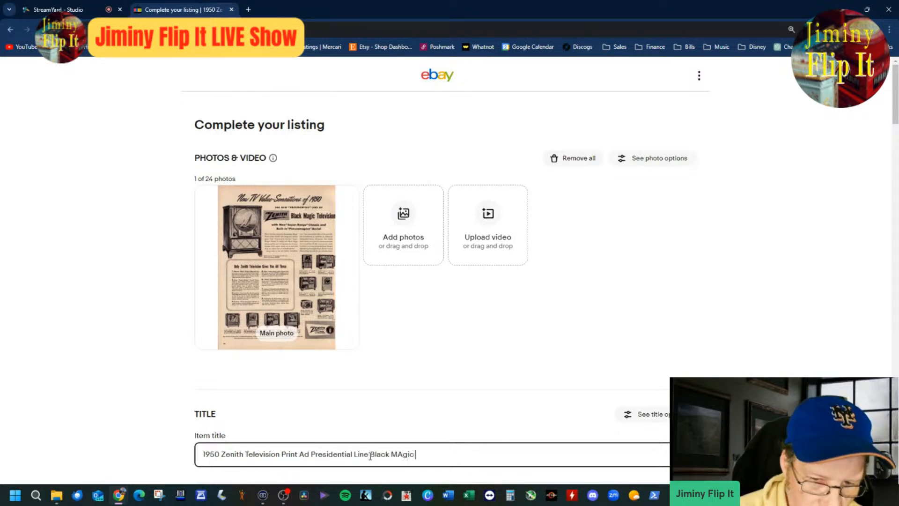
{"action": "type", "text": " TV"}
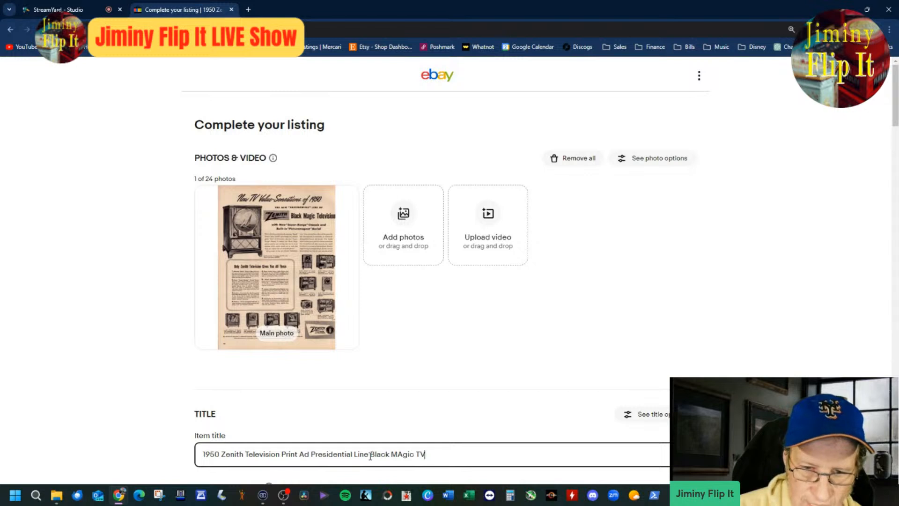
{"action": "key", "text": "Right"}
{"action": "key", "text": "BackSpace"}
{"action": "type", "text": "a"}
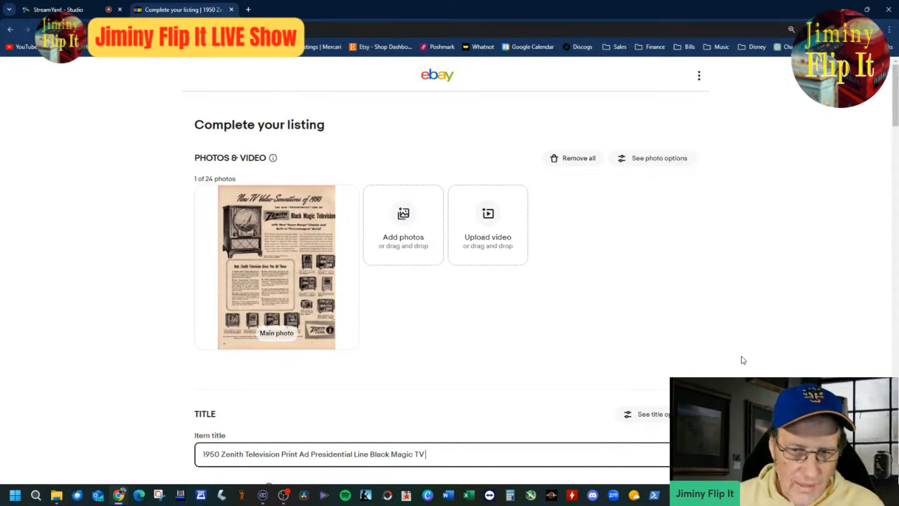
Step: Check the enlarged main photo and review the listing's title, SKU, categories and item specifics
{"action": "left_click", "coordinate": [288, 288]}
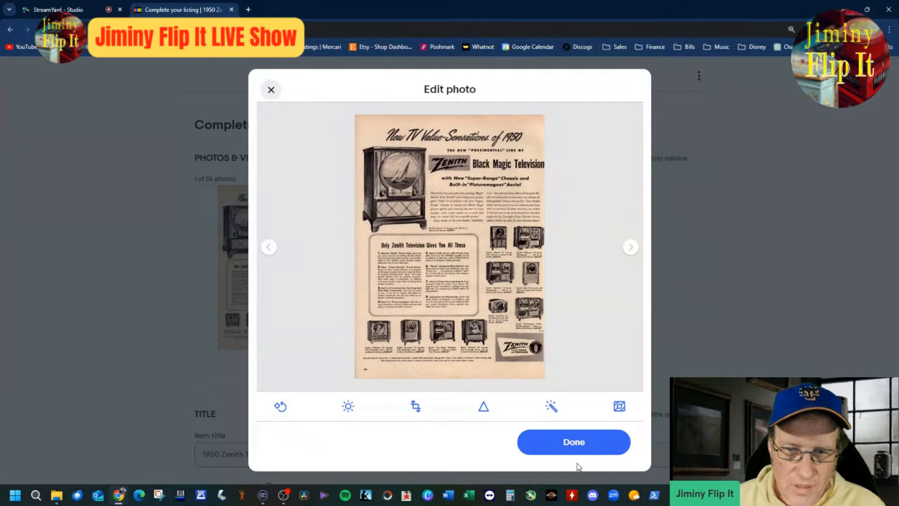
{"action": "left_click", "coordinate": [568, 442]}
{"action": "scroll", "coordinate": [574, 417], "scroll_direction": "down", "scroll_amount": 4}
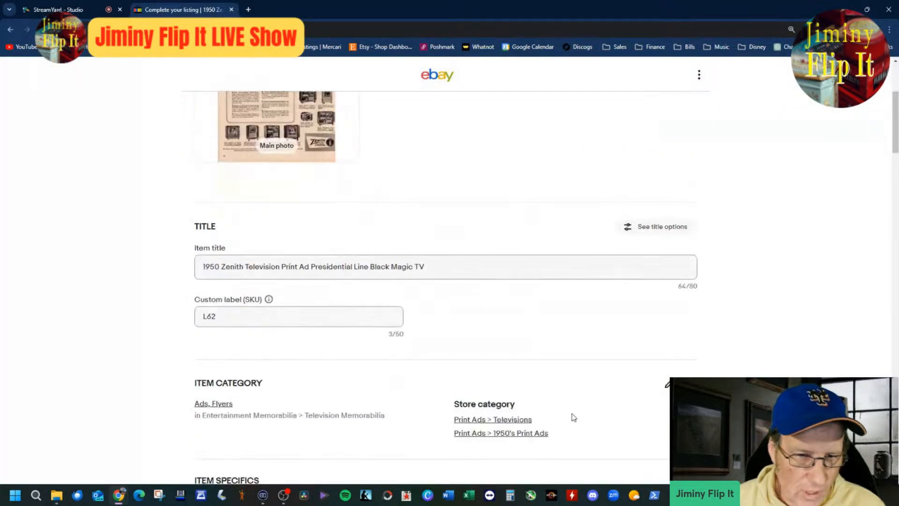
{"action": "scroll", "coordinate": [574, 417], "scroll_direction": "down", "scroll_amount": 4}
{"action": "scroll", "coordinate": [574, 416], "scroll_direction": "down", "scroll_amount": 3}
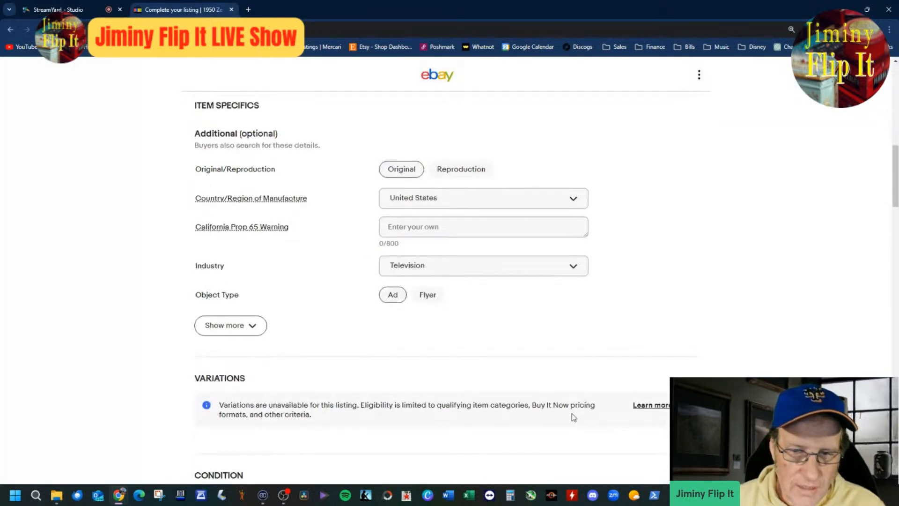
{"action": "scroll", "coordinate": [574, 416], "scroll_direction": "up", "scroll_amount": 10}
Step: Append "Value Sensation" to the end of the item title
{"action": "left_click", "coordinate": [493, 455]}
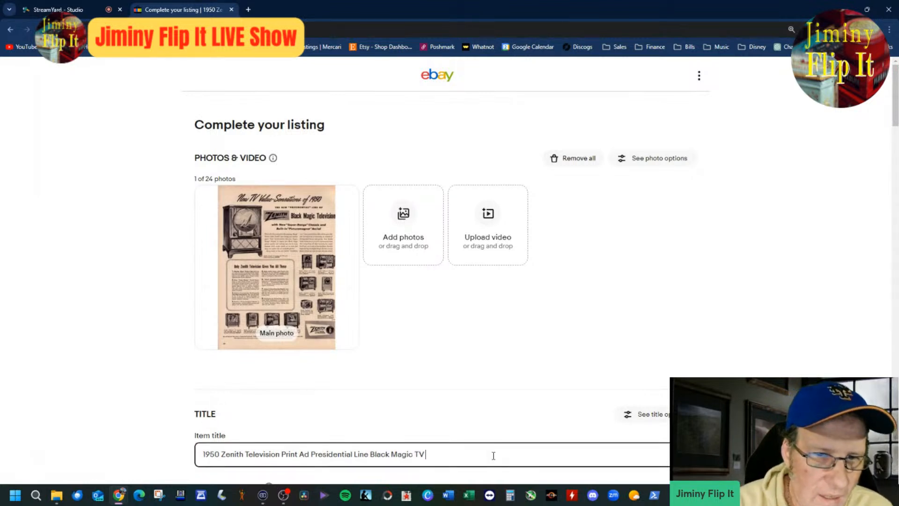
{"action": "type", "text": "Val"}
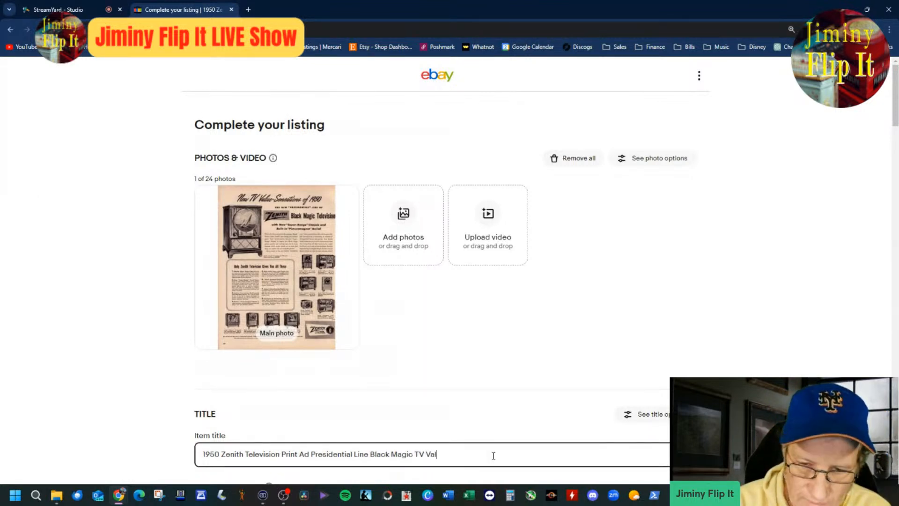
{"action": "type", "text": "ue Sen"}
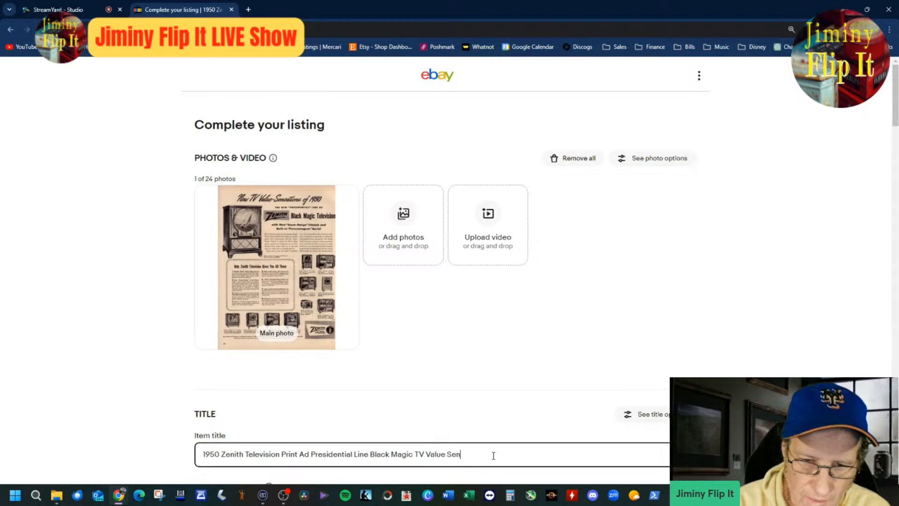
{"action": "type", "text": "sation"}
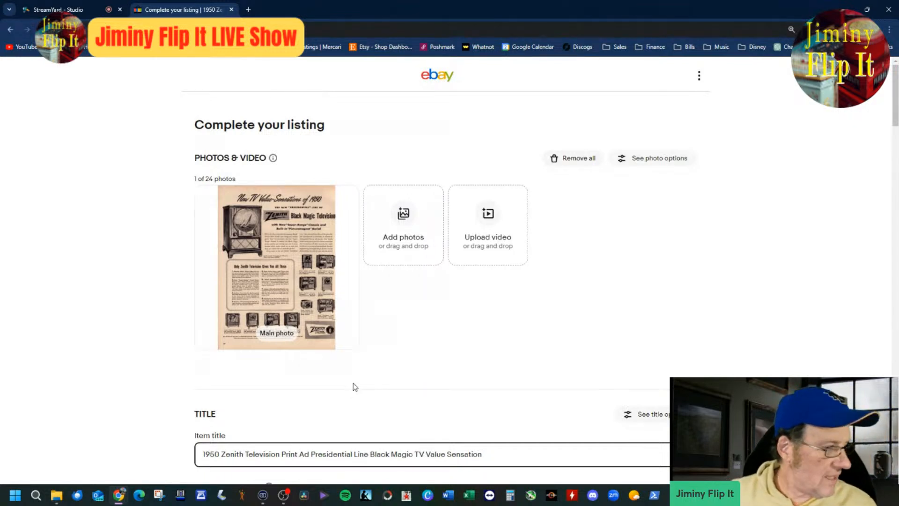
Step: Clear the Original/Reproduction item specific and set it back to Original
{"action": "scroll", "coordinate": [356, 385], "scroll_direction": "down", "scroll_amount": 5}
{"action": "scroll", "coordinate": [360, 385], "scroll_direction": "down", "scroll_amount": 3}
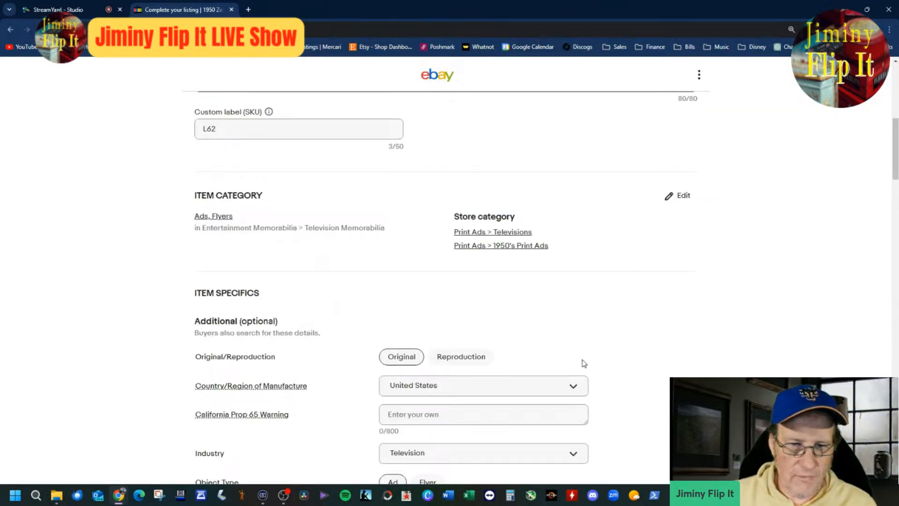
{"action": "left_click", "coordinate": [418, 363]}
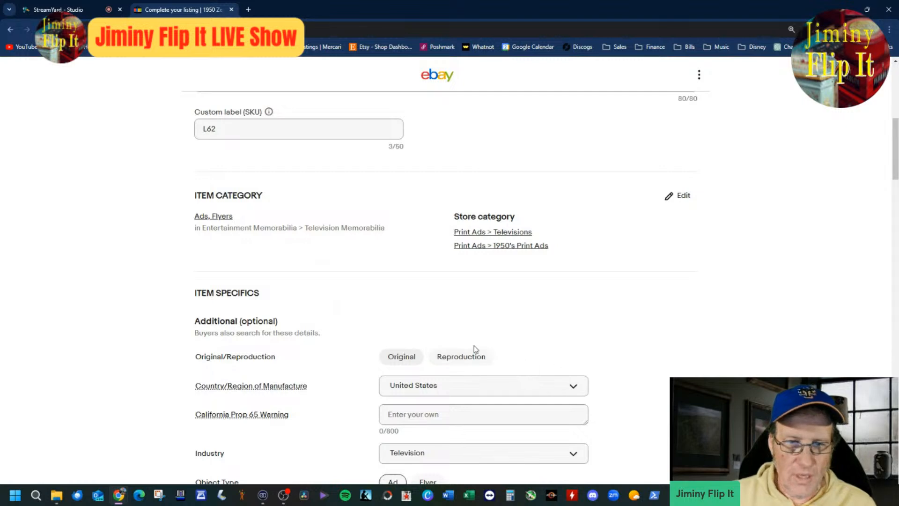
{"action": "left_click", "coordinate": [408, 356]}
Step: Review the condition note and description text, and recheck the photo, title, SKU, categories and item specifics
{"action": "scroll", "coordinate": [407, 346], "scroll_direction": "down", "scroll_amount": 7}
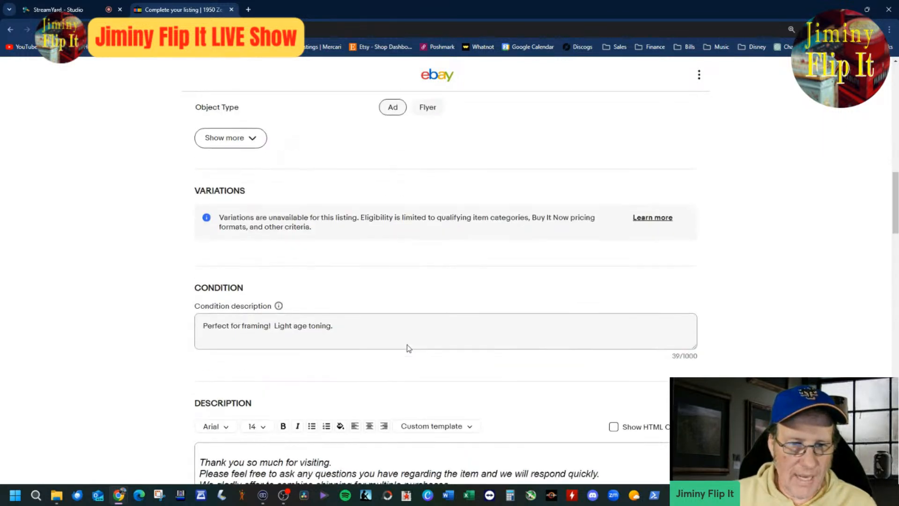
{"action": "scroll", "coordinate": [400, 344], "scroll_direction": "down", "scroll_amount": 4}
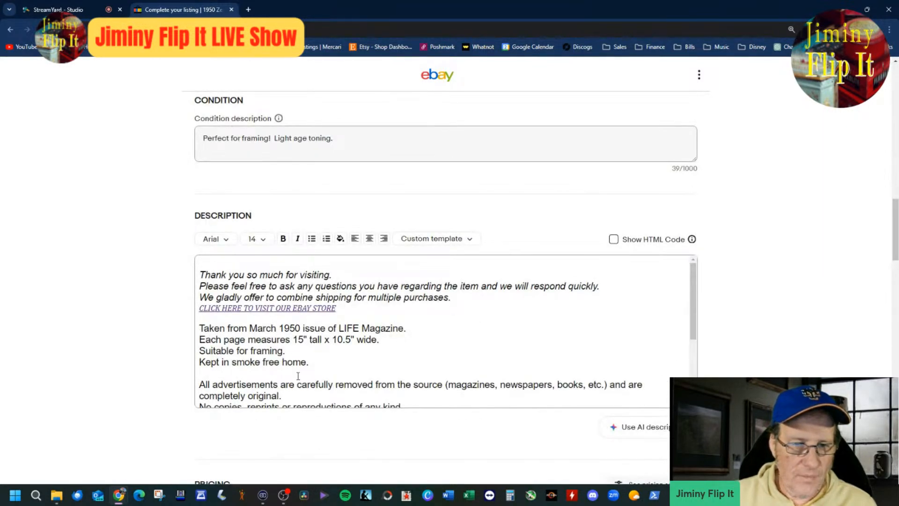
{"action": "scroll", "coordinate": [338, 370], "scroll_direction": "down", "scroll_amount": 2}
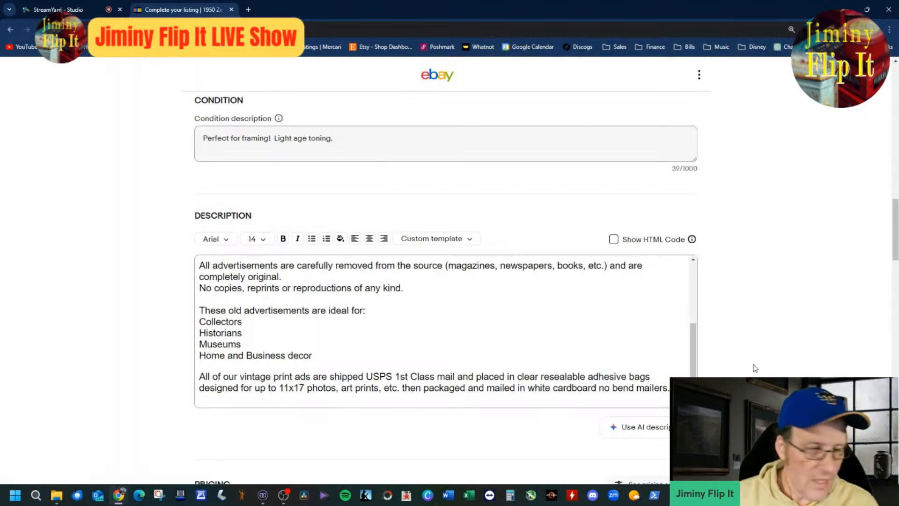
{"action": "scroll", "coordinate": [707, 369], "scroll_direction": "up", "scroll_amount": 10}
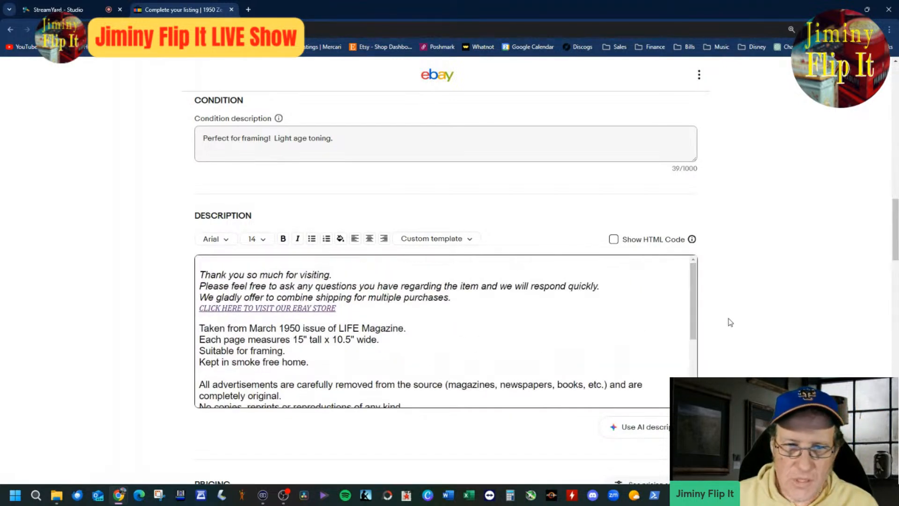
{"action": "scroll", "coordinate": [749, 358], "scroll_direction": "up", "scroll_amount": 8}
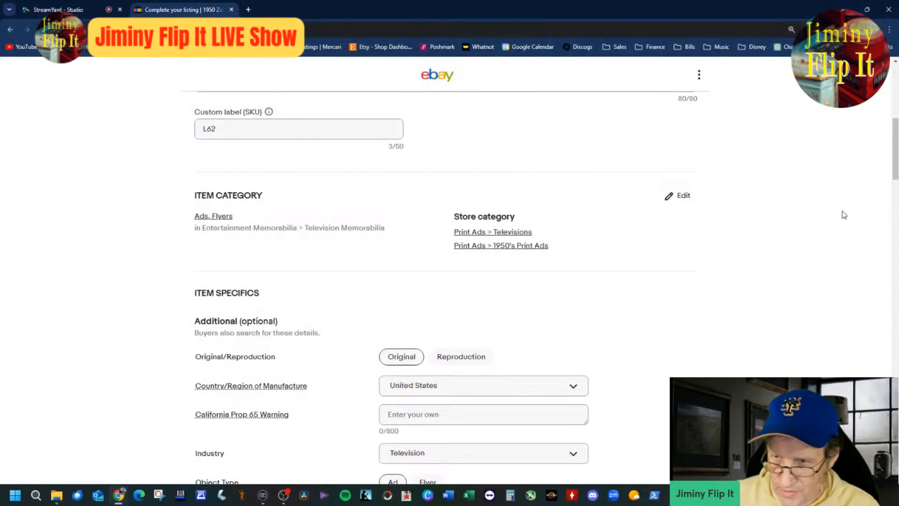
{"action": "scroll", "coordinate": [821, 241], "scroll_direction": "up", "scroll_amount": 6}
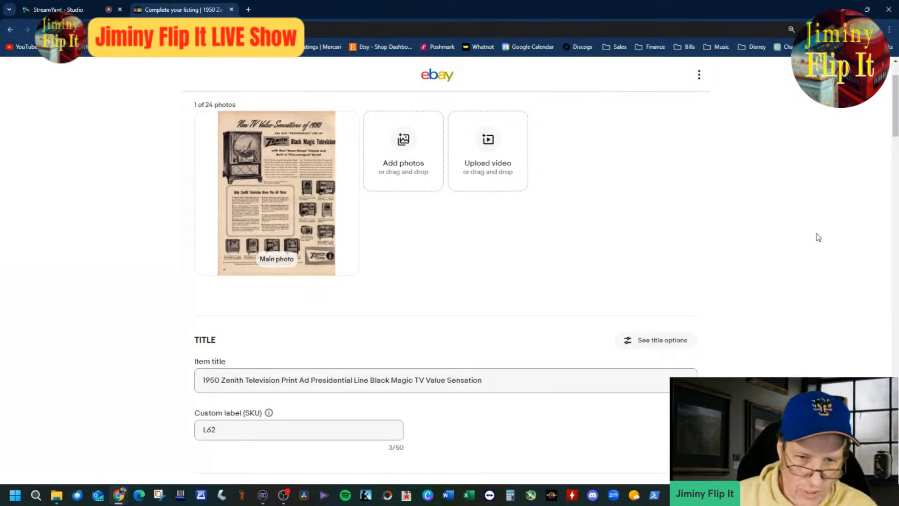
{"action": "scroll", "coordinate": [780, 255], "scroll_direction": "down", "scroll_amount": 3}
{"action": "scroll", "coordinate": [780, 257], "scroll_direction": "up", "scroll_amount": 3}
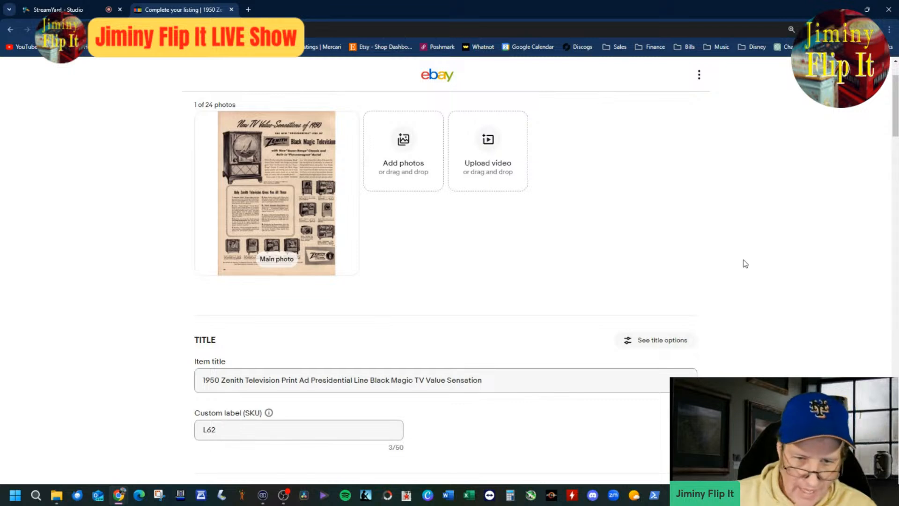
{"action": "scroll", "coordinate": [743, 331], "scroll_direction": "down", "scroll_amount": 3}
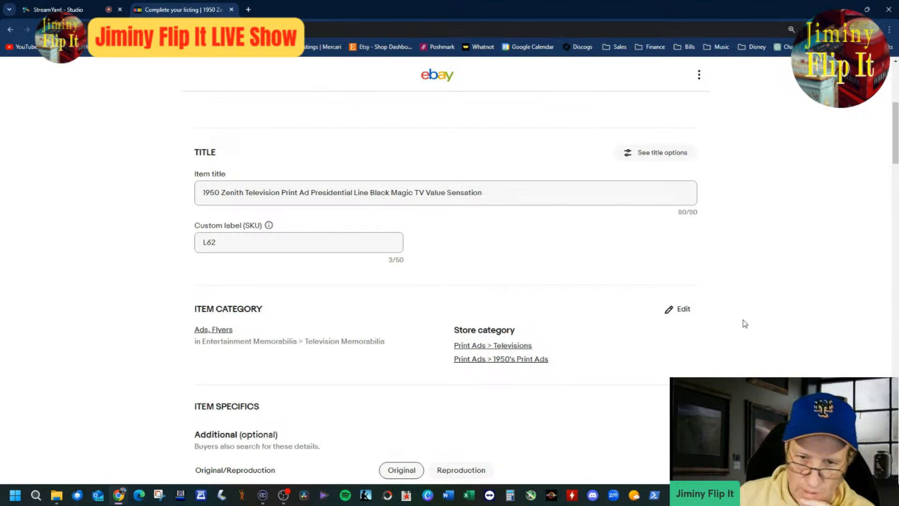
{"action": "scroll", "coordinate": [746, 325], "scroll_direction": "down", "scroll_amount": 8}
{"action": "scroll", "coordinate": [746, 322], "scroll_direction": "up", "scroll_amount": 4}
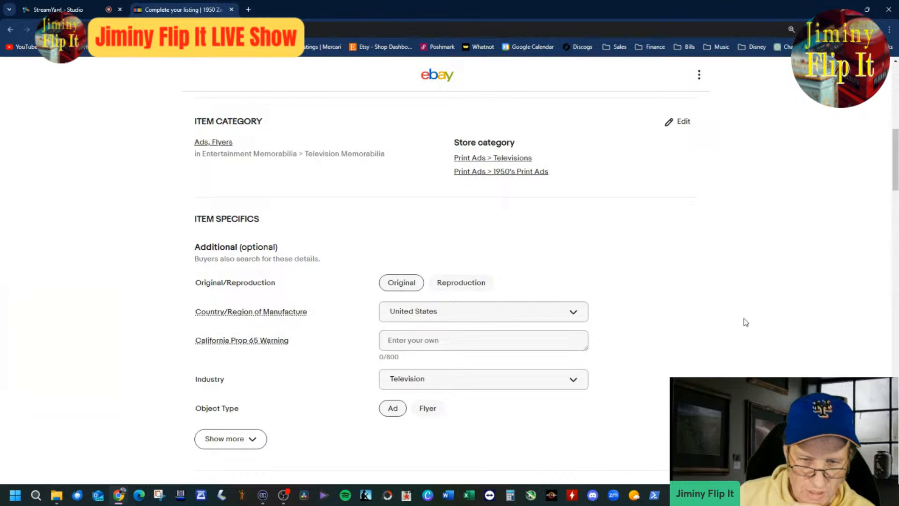
{"action": "scroll", "coordinate": [746, 323], "scroll_direction": "up", "scroll_amount": 4}
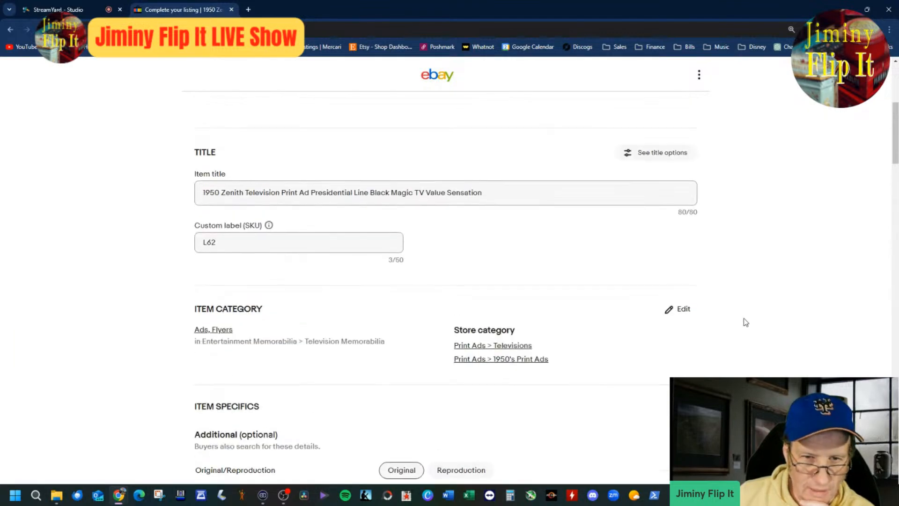
{"action": "scroll", "coordinate": [746, 322], "scroll_direction": "down", "scroll_amount": 1}
{"action": "scroll", "coordinate": [746, 322], "scroll_direction": "up", "scroll_amount": 1}
{"action": "scroll", "coordinate": [746, 322], "scroll_direction": "down", "scroll_amount": 4}
{"action": "scroll", "coordinate": [746, 322], "scroll_direction": "up", "scroll_amount": 3}
{"action": "scroll", "coordinate": [746, 323], "scroll_direction": "up", "scroll_amount": 6}
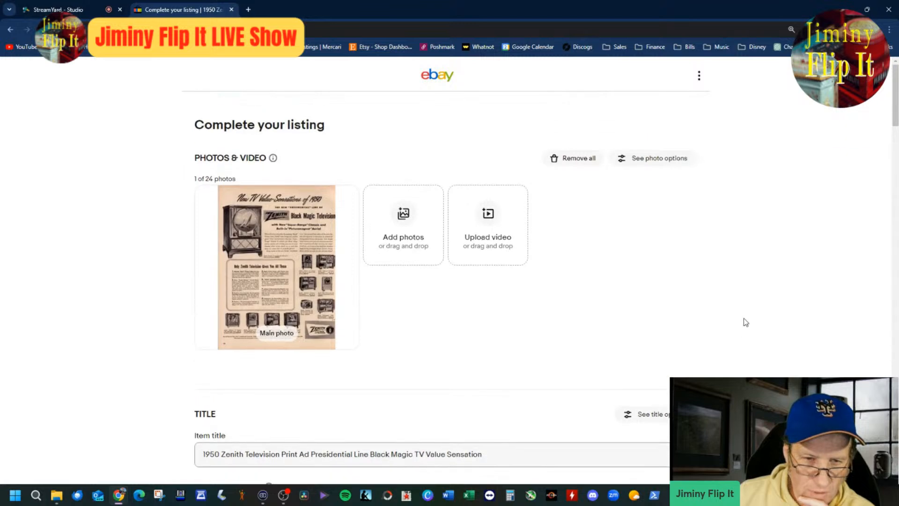
Step: Set the Buy It Now price to $14.99
{"action": "scroll", "coordinate": [746, 323], "scroll_direction": "down", "scroll_amount": 16}
{"action": "scroll", "coordinate": [746, 322], "scroll_direction": "down", "scroll_amount": 8}
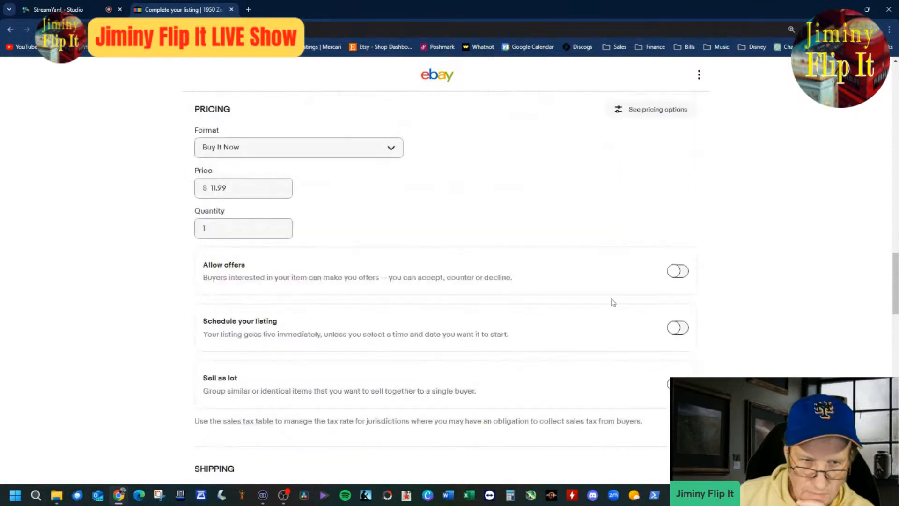
{"action": "left_click_drag", "start_coordinate": [244, 192], "coordinate": [184, 196]}
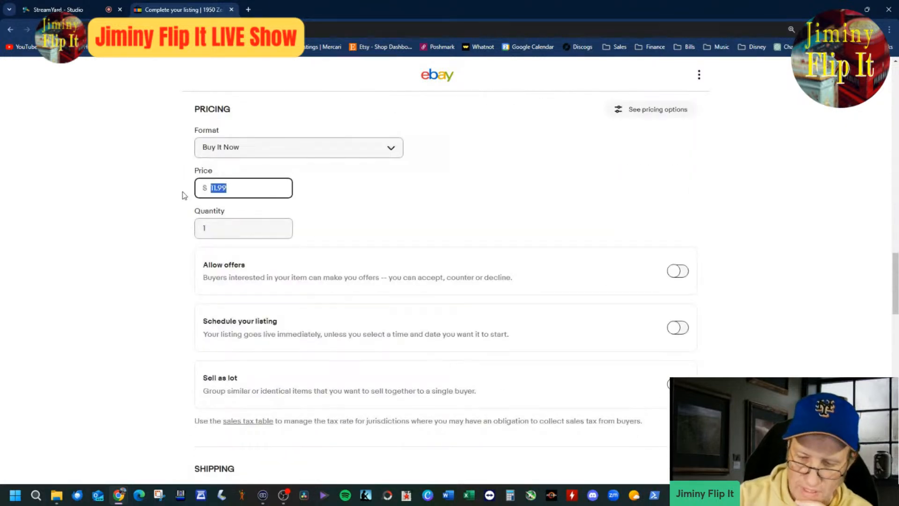
{"action": "type", "text": "14.99"}
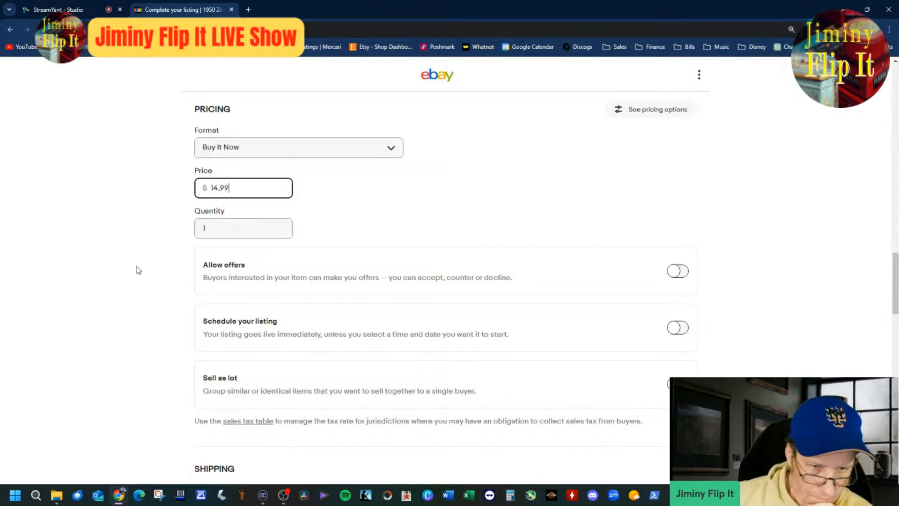
Step: Publish the Zenith Television print ad listing, keeping the existing shipping, preference and promotion settings
{"action": "scroll", "coordinate": [138, 270], "scroll_direction": "down", "scroll_amount": 6}
{"action": "scroll", "coordinate": [138, 270], "scroll_direction": "down", "scroll_amount": 10}
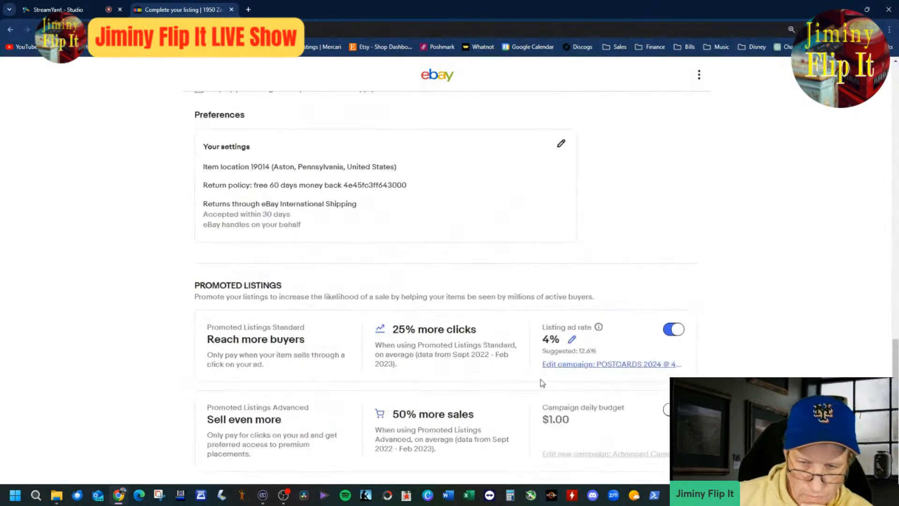
{"action": "scroll", "coordinate": [556, 358], "scroll_direction": "down", "scroll_amount": 6}
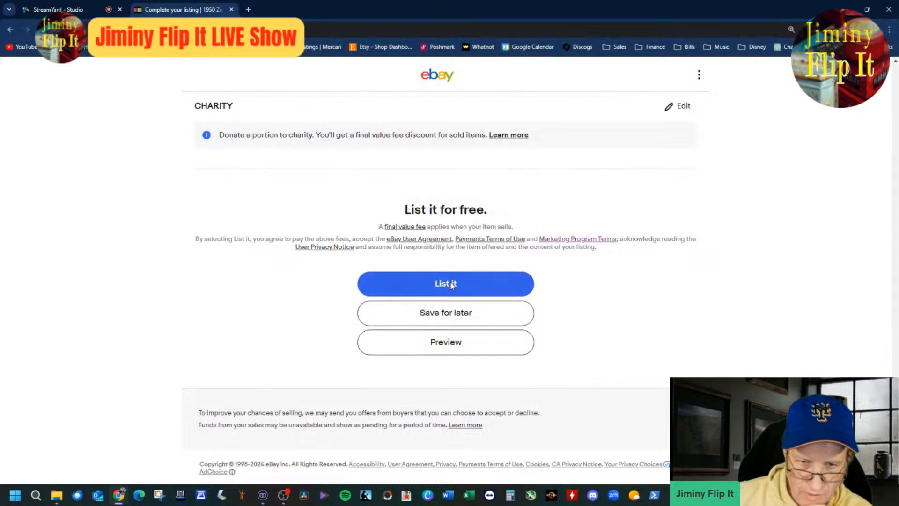
{"action": "left_click", "coordinate": [446, 283]}
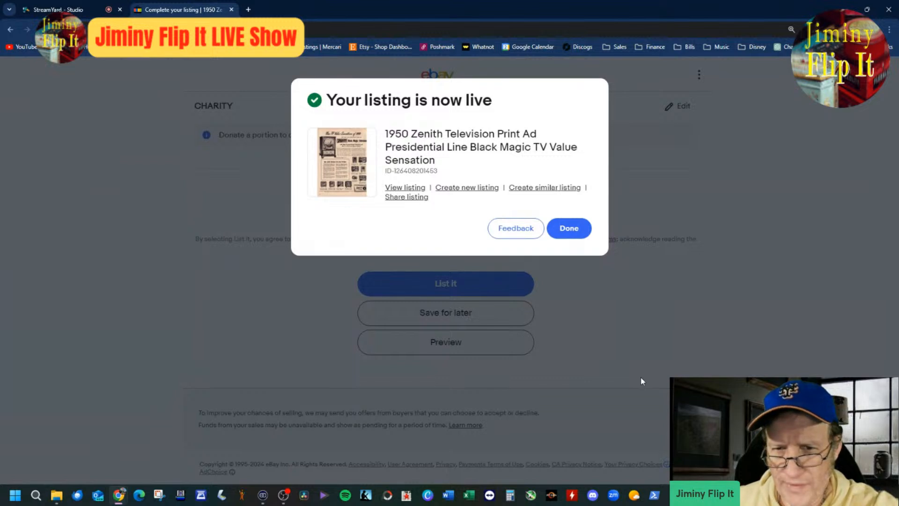
Step: Create a similar listing from the published Zenith ad and remove the photo copied into it
{"action": "left_click", "coordinate": [571, 188]}
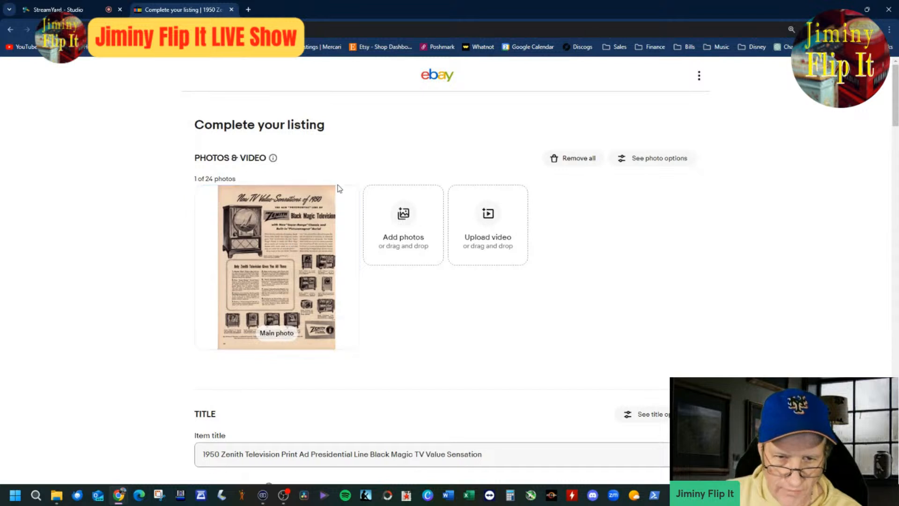
{"action": "left_click", "coordinate": [341, 202]}
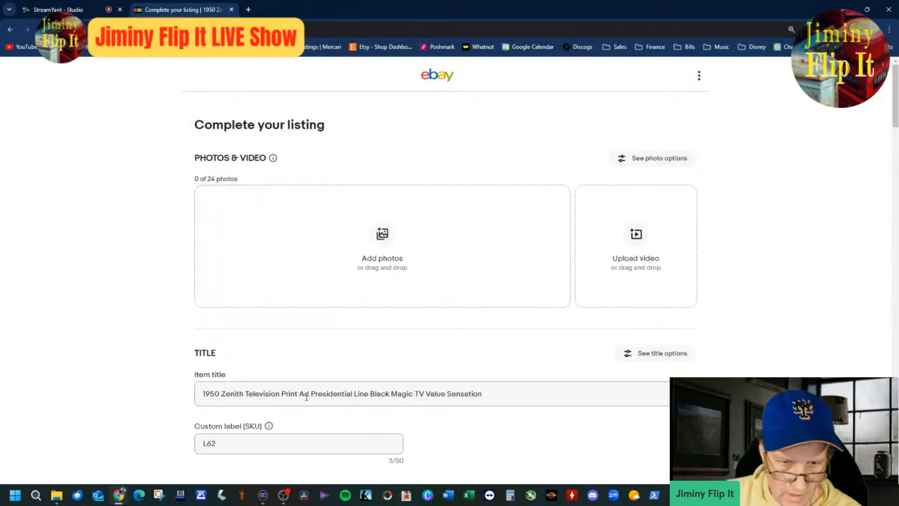
Step: Strip the Zenith wording from the new listing's title so that only "1950 Print Ad" is left
{"action": "left_click_drag", "start_coordinate": [309, 393], "coordinate": [578, 392]}
{"action": "key", "text": "BackSpace"}
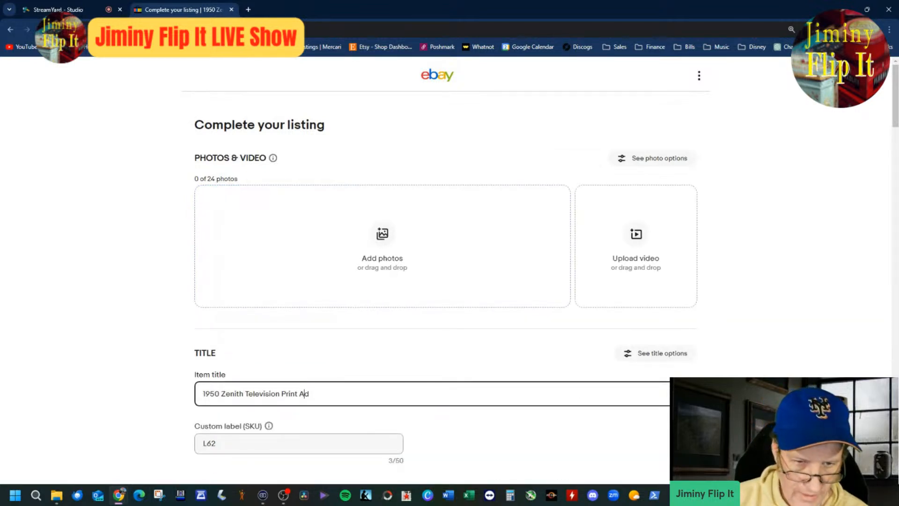
{"action": "left_click", "coordinate": [278, 393]}
{"action": "key", "text": "BackSpace"}
{"action": "key", "text": "BackSpace"}
{"action": "key", "text": "BackSpace"}
{"action": "key", "text": "BackSpace"}
{"action": "key", "text": "BackSpace"}
{"action": "key", "text": "BackSpace"}
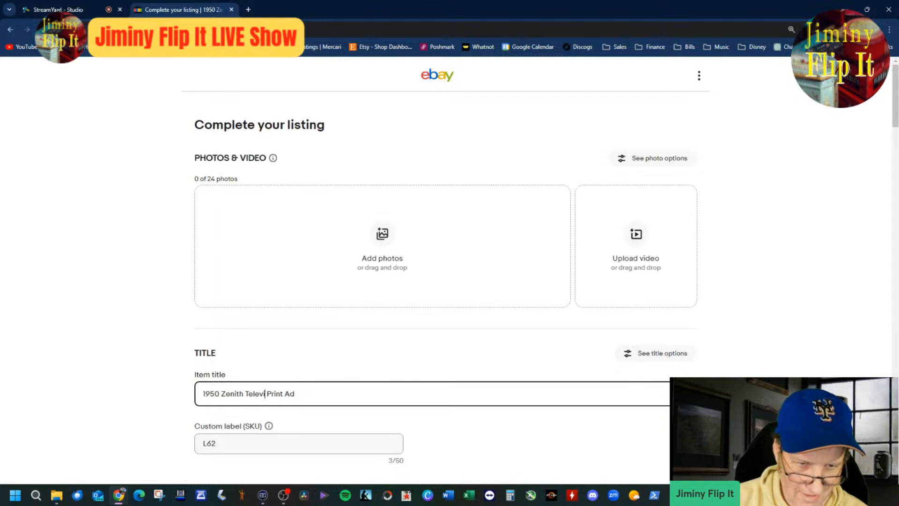
{"action": "key", "text": "BackSpace"}
{"action": "key", "text": "BackSpace"}
{"action": "key", "text": "BackSpace"}
{"action": "key", "text": "BackSpace"}
{"action": "key", "text": "BackSpace"}
{"action": "key", "text": "BackSpace"}
{"action": "key", "text": "BackSpace"}
{"action": "key", "text": "BackSpace"}
{"action": "key", "text": "BackSpace"}
{"action": "key", "text": "BackSpace"}
{"action": "key", "text": "BackSpace"}
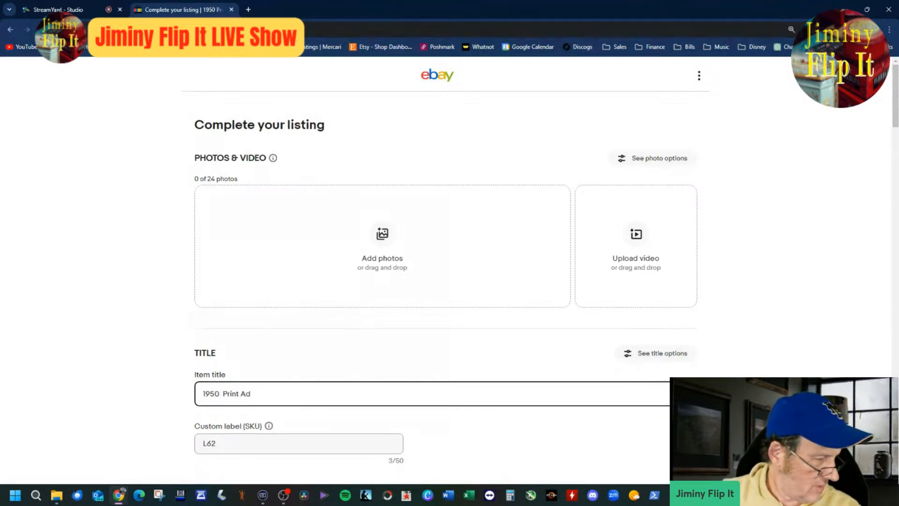
{"action": "left_click", "coordinate": [398, 247]}
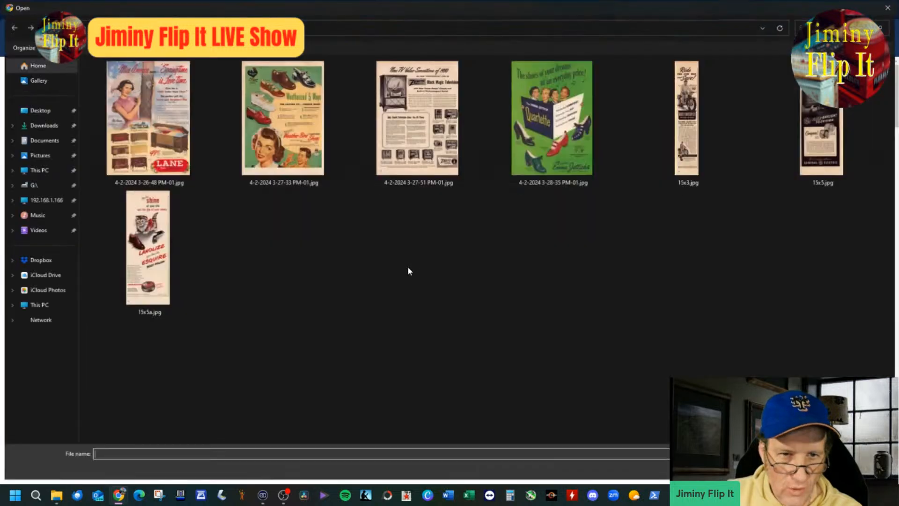
{"action": "left_click", "coordinate": [447, 139]}
{"action": "right_click", "coordinate": [448, 138]}
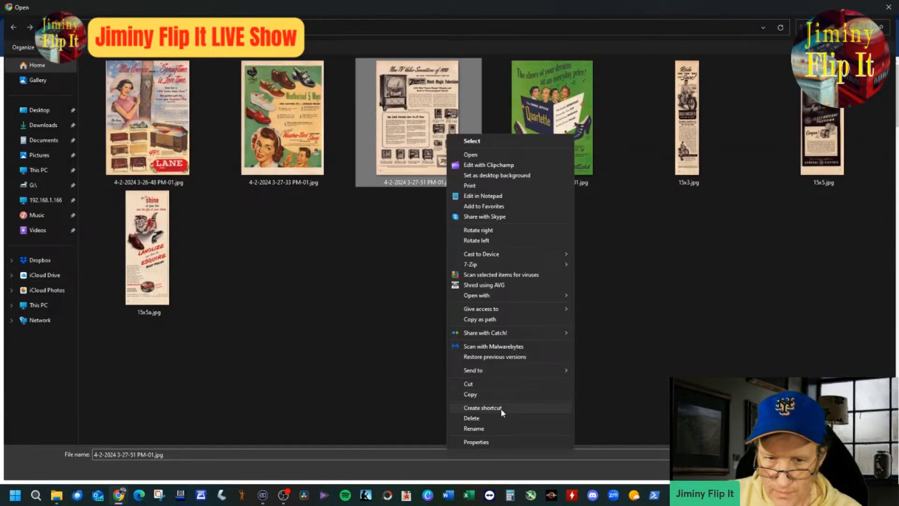
{"action": "left_click", "coordinate": [485, 417]}
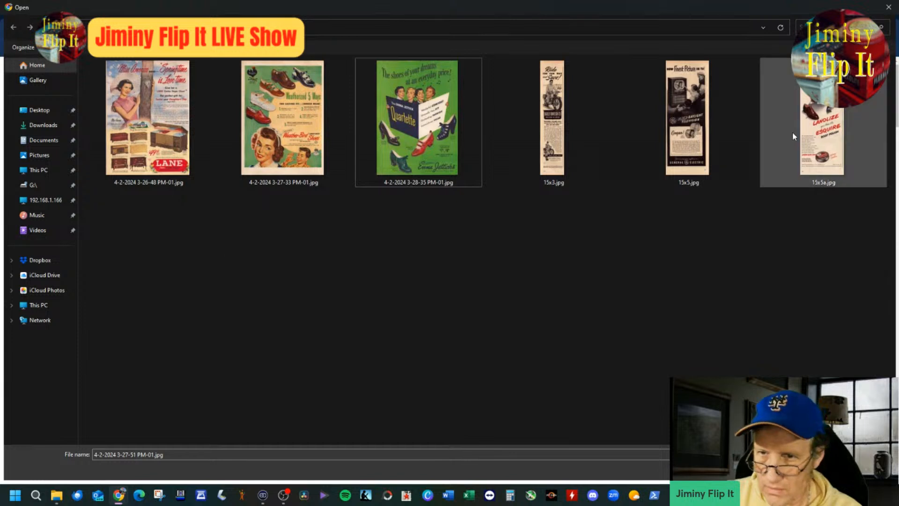
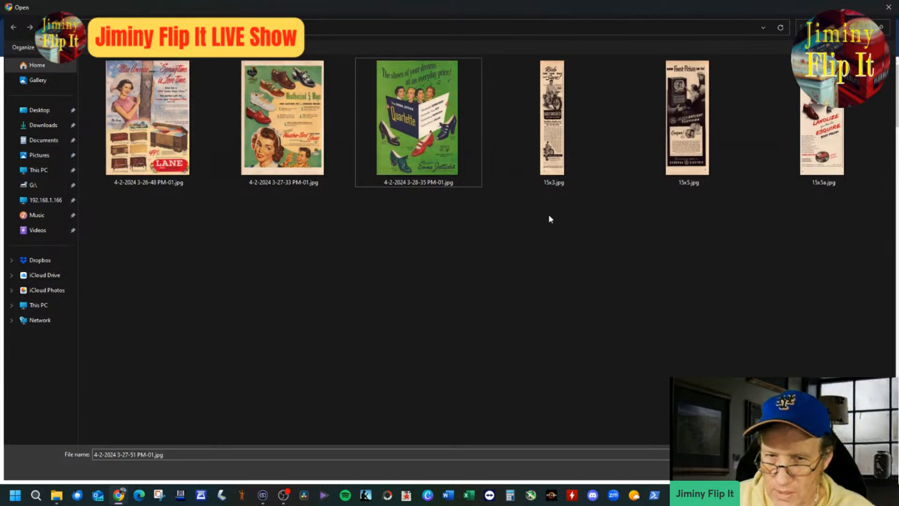
Step: Add the scan 15x3.jpg to the listing and change the page width in the description to 3"
{"action": "double_click", "coordinate": [555, 155]}
{"action": "scroll", "coordinate": [525, 358], "scroll_direction": "down", "scroll_amount": 4}
{"action": "scroll", "coordinate": [525, 358], "scroll_direction": "down", "scroll_amount": 18}
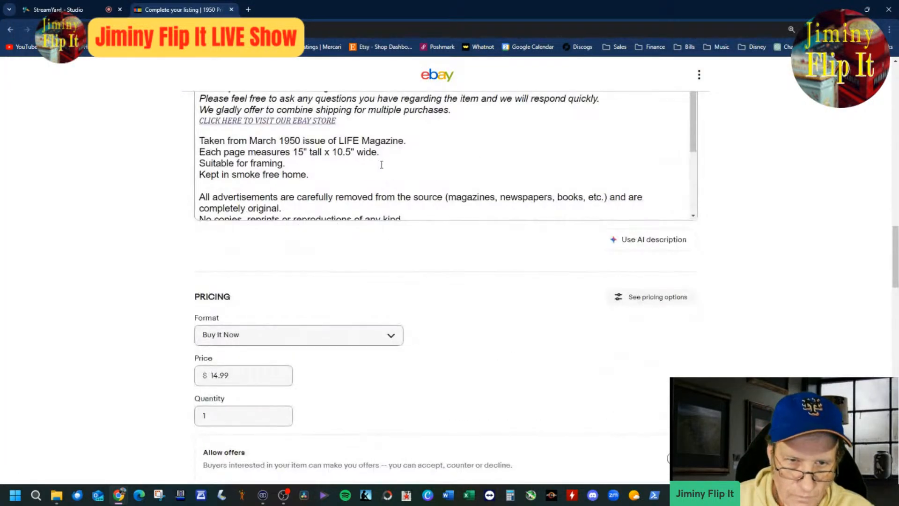
{"action": "left_click_drag", "start_coordinate": [354, 153], "coordinate": [332, 154]}
{"action": "type", "text": "3\""}
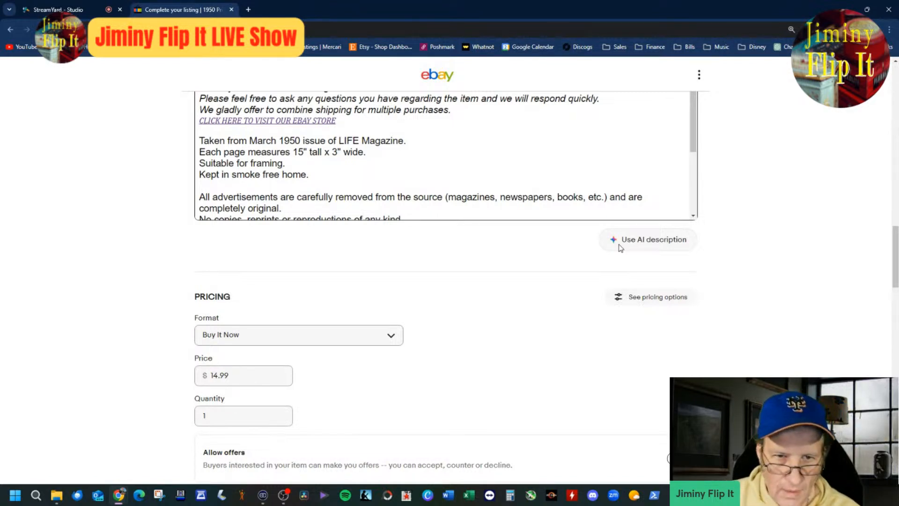
Step: Set the Buy It Now price to 18.99
{"action": "left_click", "coordinate": [219, 378]}
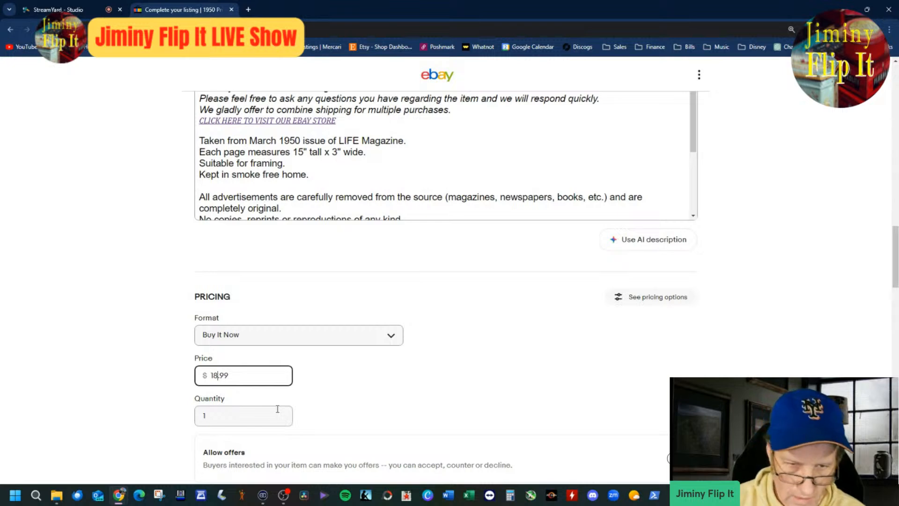
{"action": "key", "text": "BackSpace"}
{"action": "type", "text": "8"}
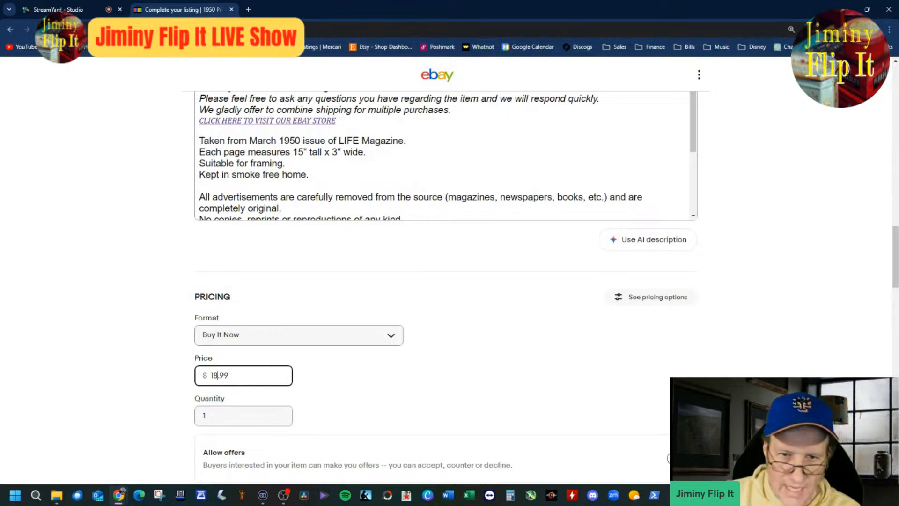
Step: View the uploaded main photo enlarged to read what the ad is for, and close it unedited
{"action": "scroll", "coordinate": [445, 281], "scroll_direction": "up", "scroll_amount": 8}
{"action": "scroll", "coordinate": [445, 281], "scroll_direction": "up", "scroll_amount": 10}
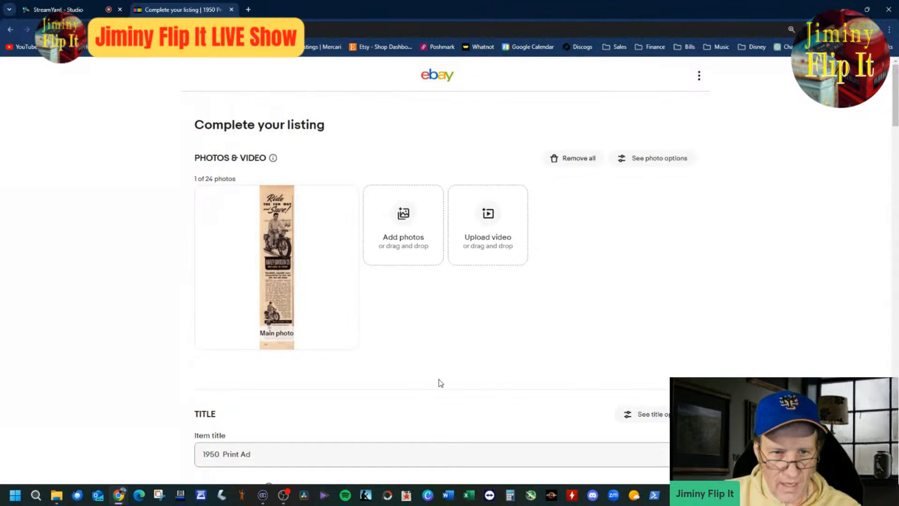
{"action": "left_click", "coordinate": [290, 280]}
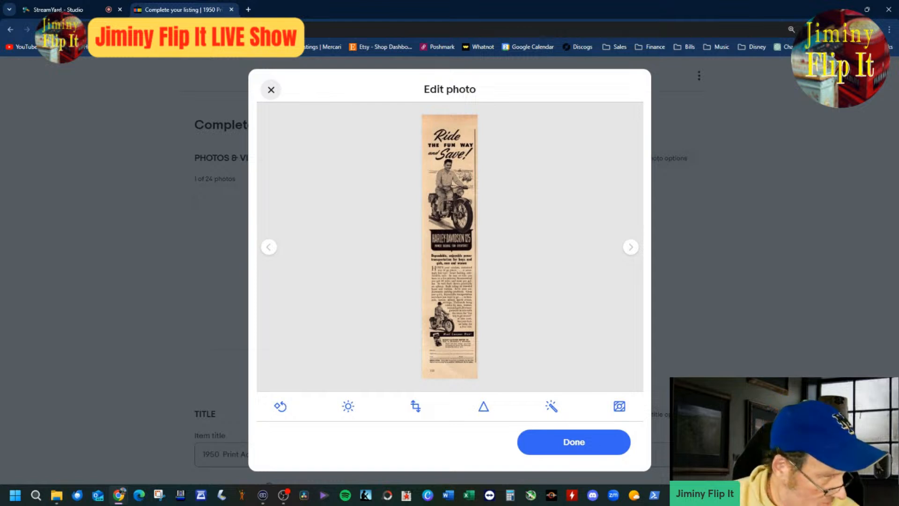
{"action": "left_click", "coordinate": [591, 440]}
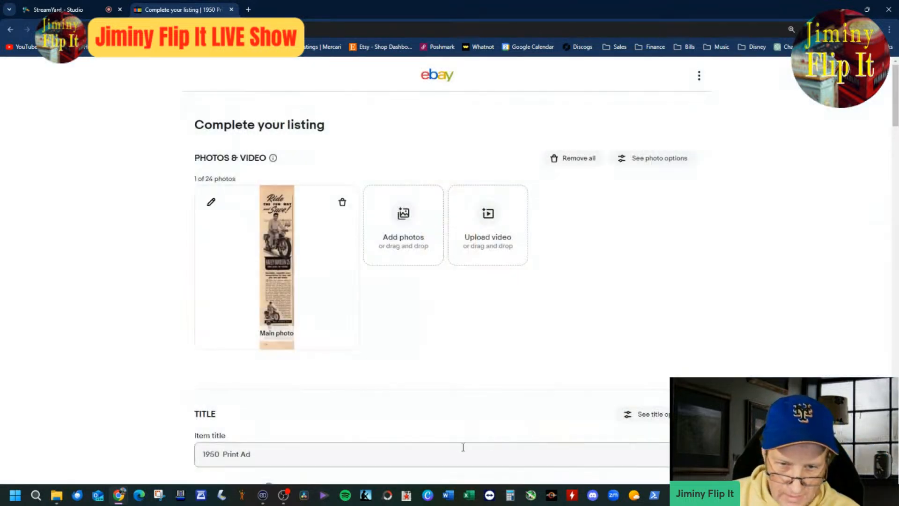
Step: Complete the item title to read "1950 Harley Davidson Motorcycle Print Ad"
{"action": "left_click", "coordinate": [458, 447]}
{"action": "type", "text": "Harley Davison"}
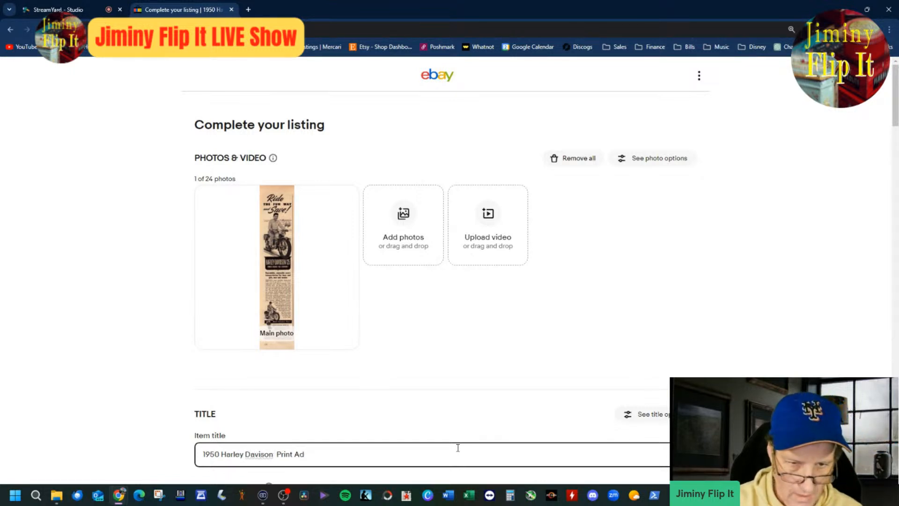
{"action": "key", "text": "Left"}
{"action": "key", "text": "Left"}
{"action": "key", "text": "Left"}
{"action": "type", "text": "d"}
{"action": "key", "text": "BackSpace"}
{"action": "key", "text": "Right"}
{"action": "key", "text": "Right"}
{"action": "key", "text": "Right"}
{"action": "key", "text": "Right"}
{"action": "key", "text": "Left"}
{"action": "key", "text": "Left"}
{"action": "key", "text": "Left"}
{"action": "key", "text": "Left"}
{"action": "key", "text": "Left"}
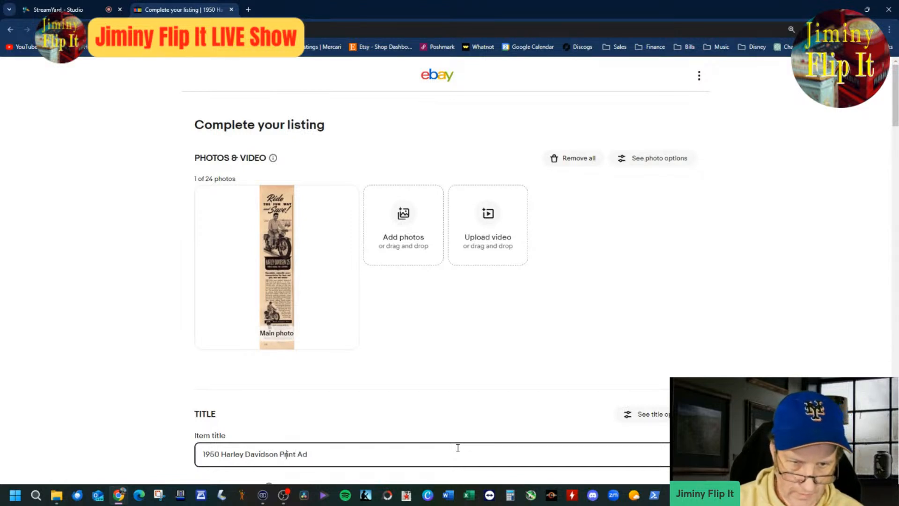
{"action": "type", "text": "Motor"}
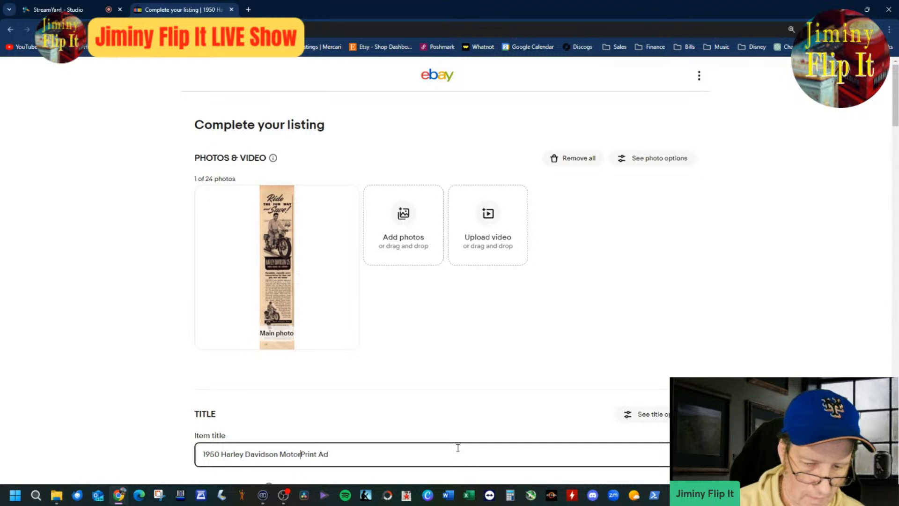
{"action": "type", "text": "cycle"}
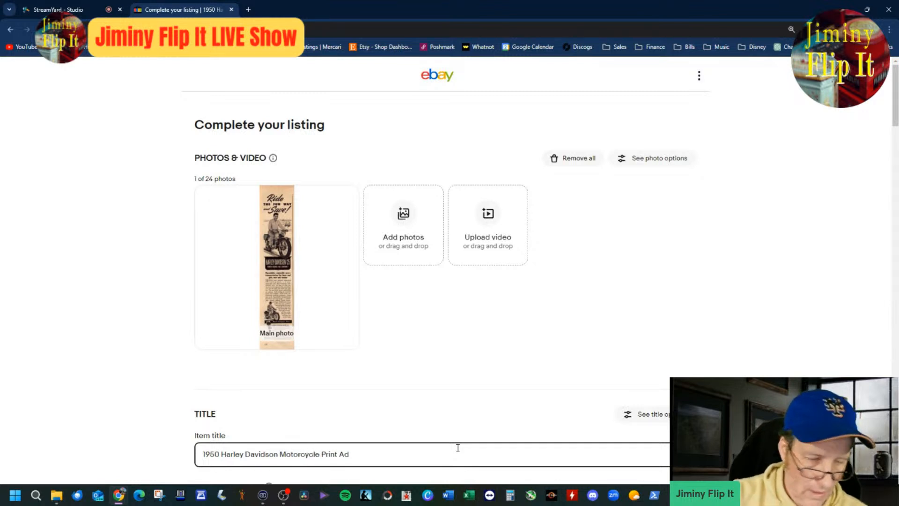
Step: Open the item category selection and look through Collectibles, Advertising and Automobiles for a suitable category
{"action": "scroll", "coordinate": [464, 422], "scroll_direction": "down", "scroll_amount": 4}
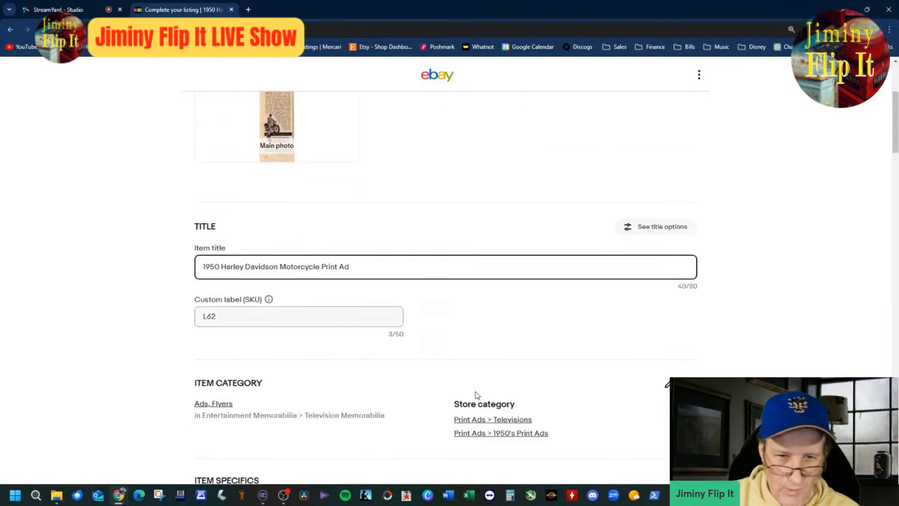
{"action": "left_click", "coordinate": [196, 403]}
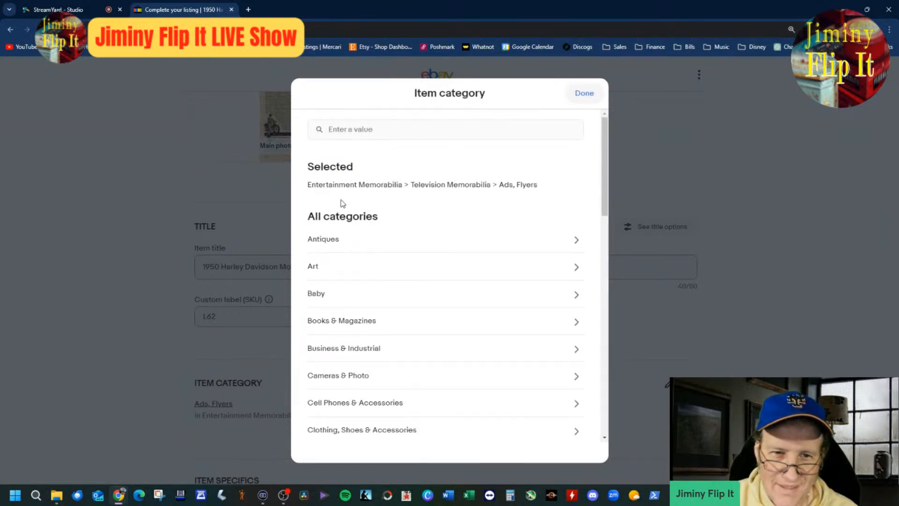
{"action": "left_click_drag", "start_coordinate": [606, 201], "coordinate": [606, 227]}
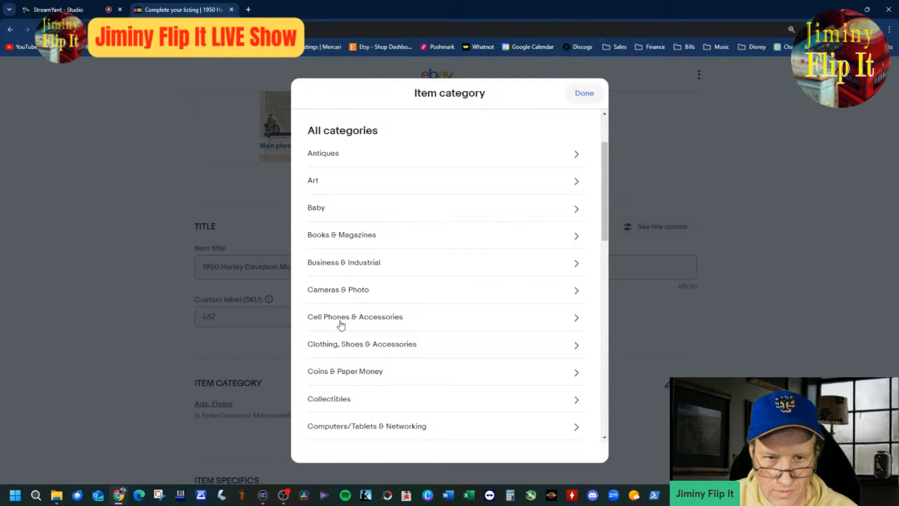
{"action": "left_click", "coordinate": [335, 406]}
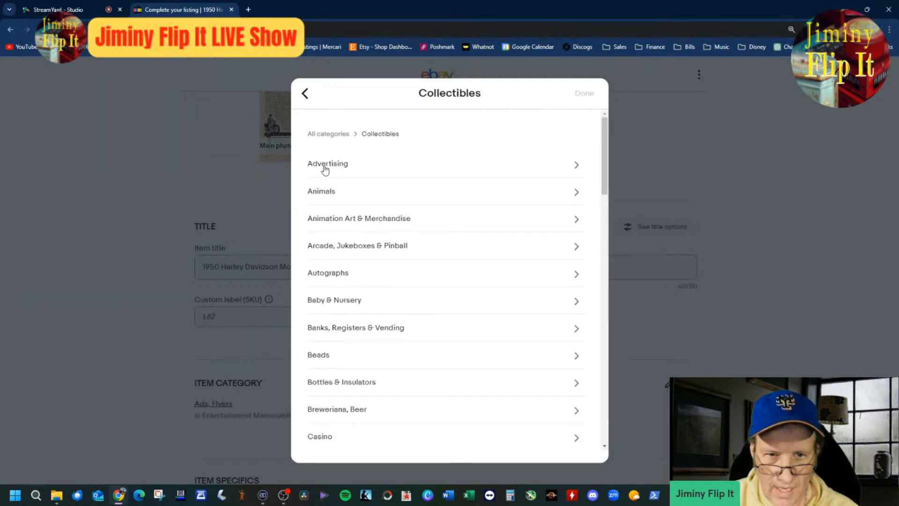
{"action": "left_click", "coordinate": [325, 170]}
{"action": "left_click", "coordinate": [345, 192]}
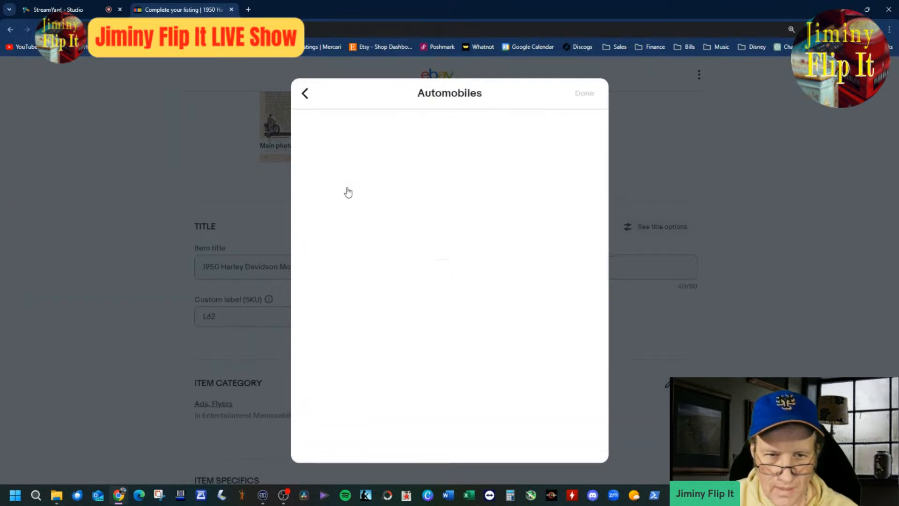
{"action": "left_click", "coordinate": [305, 93]}
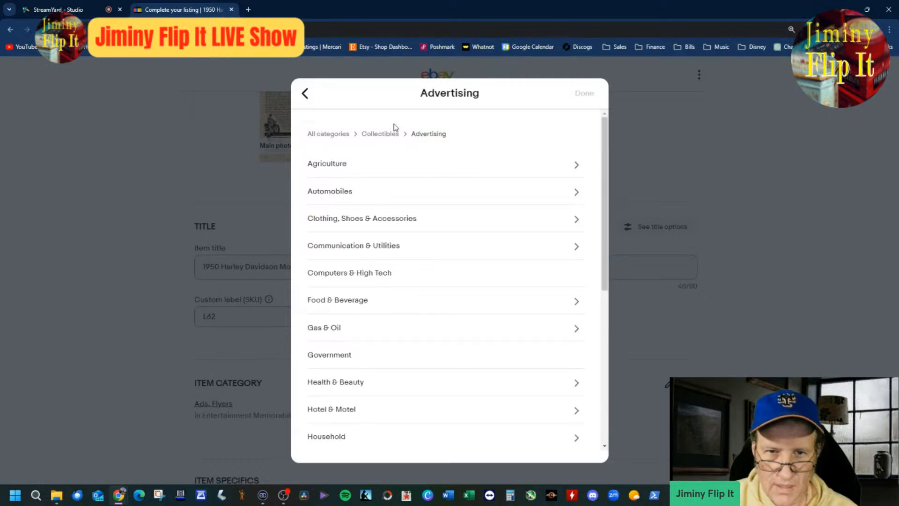
{"action": "left_click", "coordinate": [305, 93]}
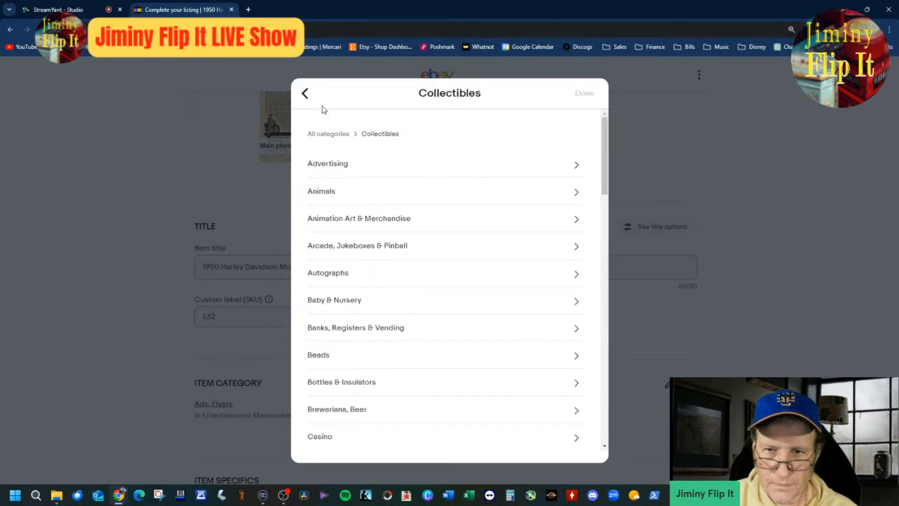
{"action": "left_click", "coordinate": [305, 93]}
{"action": "scroll", "coordinate": [483, 225], "scroll_direction": "up", "scroll_amount": 5}
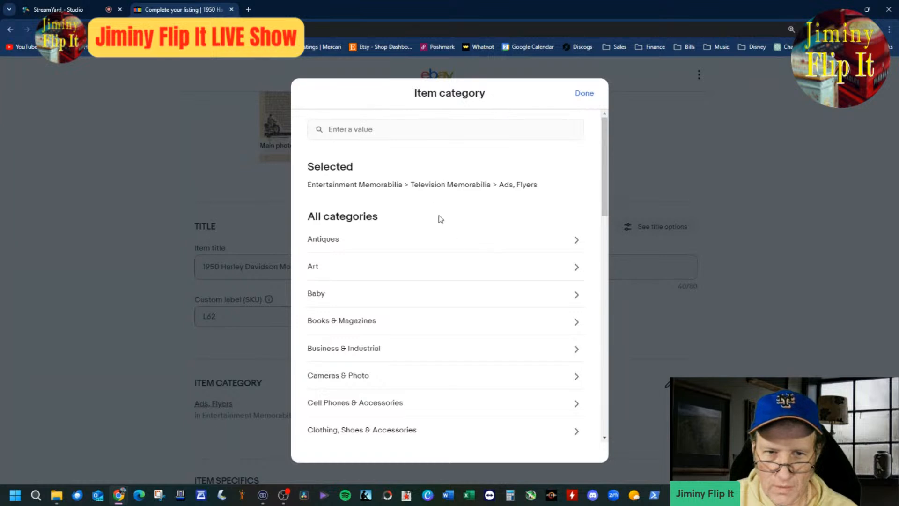
Step: Search the item categories for "motorcycle ad" and choose Collectibles > Transportation > Motorcycles > American > Harley-Davidson > Posters & Prints
{"action": "left_click", "coordinate": [399, 129]}
{"action": "type", "text": "mot"}
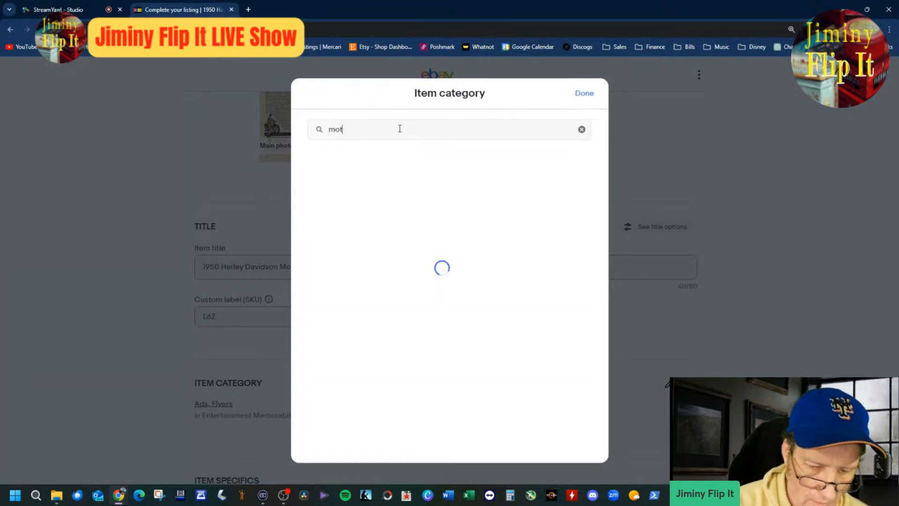
{"action": "type", "text": "orcycle ad"}
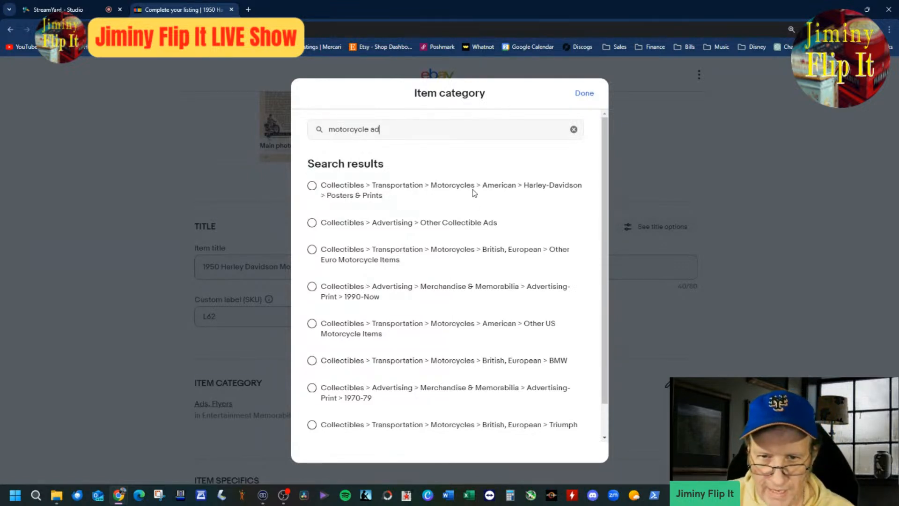
{"action": "left_click", "coordinate": [312, 184]}
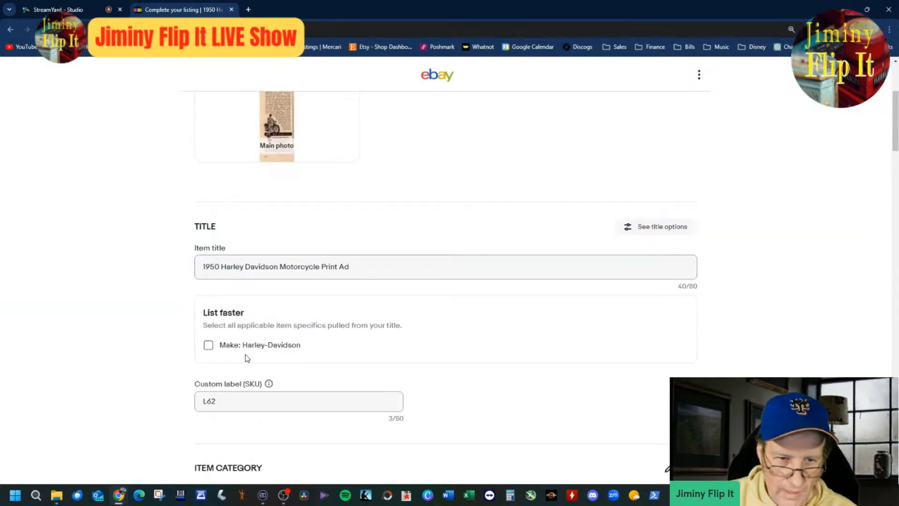
Step: Apply the suggested make Harley-Davidson and set the country of manufacture to United States
{"action": "left_click", "coordinate": [209, 345]}
{"action": "scroll", "coordinate": [445, 369], "scroll_direction": "down", "scroll_amount": 8}
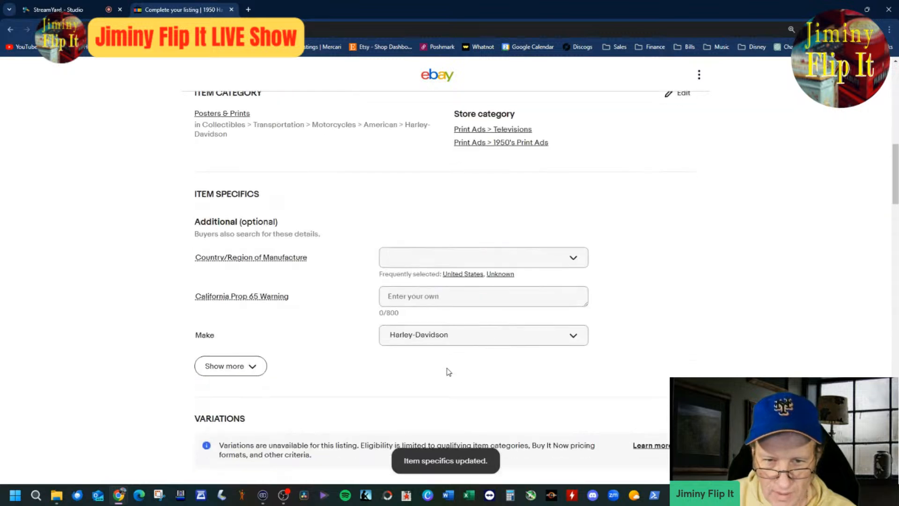
{"action": "left_click", "coordinate": [469, 274]}
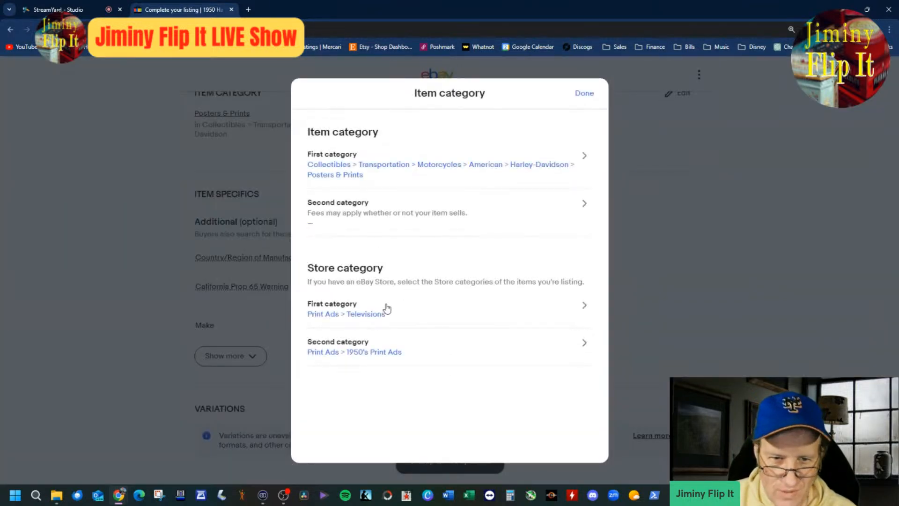
Step: Change the first store category to Print Ads > Automobile Ads, leaving 1950's Print Ads as the second
{"action": "left_click", "coordinate": [358, 323]}
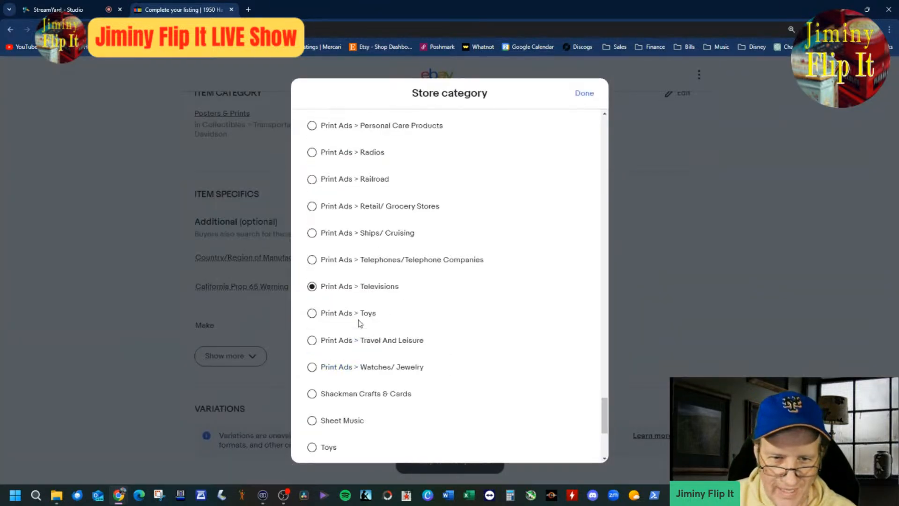
{"action": "left_click", "coordinate": [604, 114]}
{"action": "left_click", "coordinate": [604, 114]}
{"action": "left_click", "coordinate": [604, 114]}
{"action": "left_click", "coordinate": [604, 114]}
{"action": "left_click", "coordinate": [604, 114]}
{"action": "left_click", "coordinate": [604, 113]}
{"action": "left_click", "coordinate": [604, 114]}
{"action": "left_click", "coordinate": [604, 114]}
{"action": "left_click", "coordinate": [604, 114]}
{"action": "left_click", "coordinate": [604, 114]}
{"action": "left_click", "coordinate": [604, 114]}
{"action": "left_click", "coordinate": [604, 114]}
{"action": "left_click", "coordinate": [604, 113]}
{"action": "left_click", "coordinate": [604, 114]}
{"action": "left_click", "coordinate": [604, 113]}
{"action": "left_click", "coordinate": [604, 114]}
{"action": "left_click", "coordinate": [604, 114]}
{"action": "left_click", "coordinate": [604, 114]}
{"action": "left_click", "coordinate": [604, 114]}
{"action": "left_click", "coordinate": [604, 113]}
{"action": "left_click", "coordinate": [604, 113]}
{"action": "left_click", "coordinate": [604, 113]}
{"action": "left_click", "coordinate": [604, 113]}
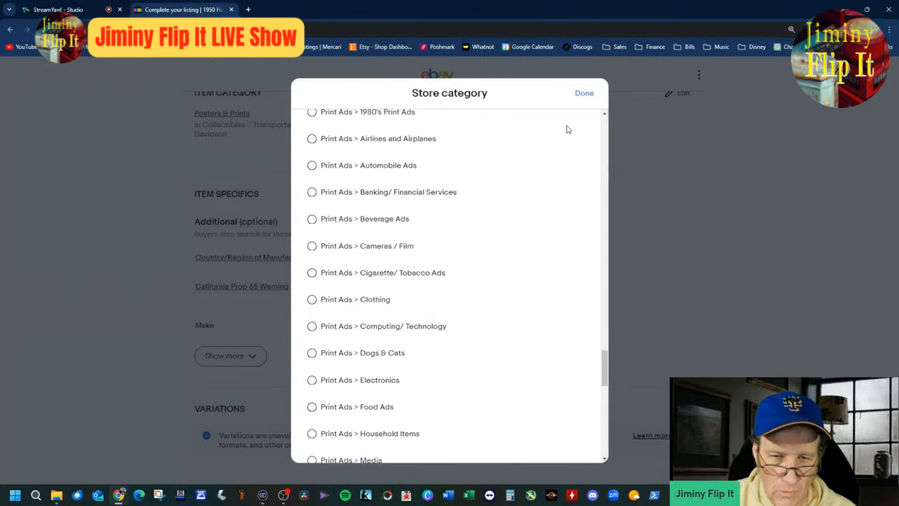
{"action": "left_click", "coordinate": [334, 169]}
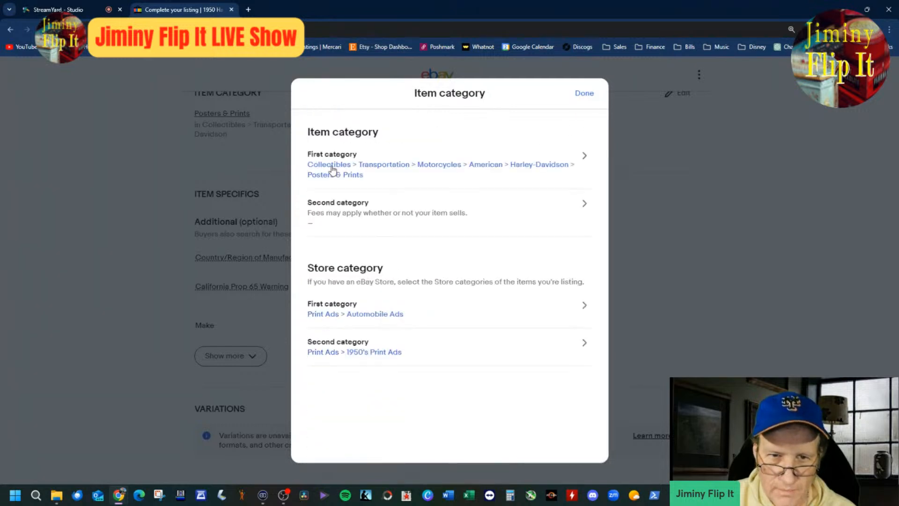
{"action": "left_click", "coordinate": [581, 93]}
Step: Set the item condition to Used and look over the rest of the listing form
{"action": "scroll", "coordinate": [550, 329], "scroll_direction": "down", "scroll_amount": 4}
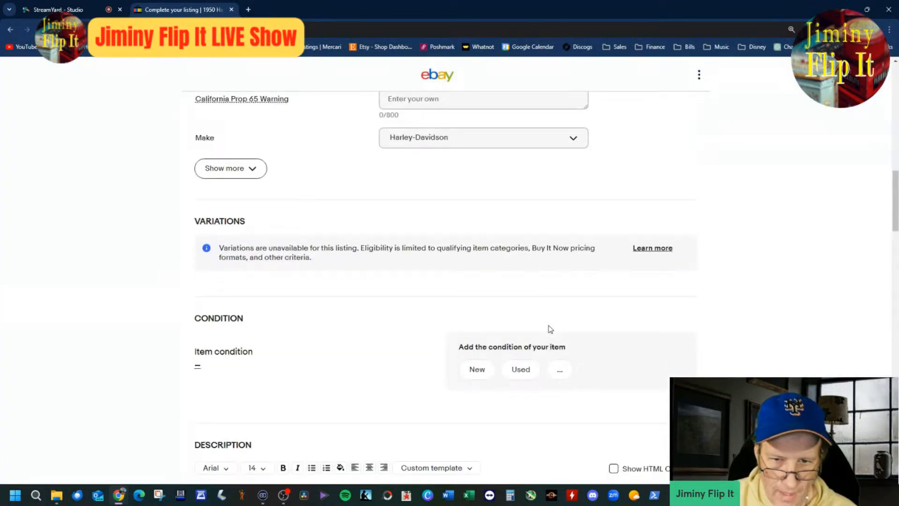
{"action": "scroll", "coordinate": [492, 366], "scroll_direction": "down", "scroll_amount": 2}
{"action": "left_click", "coordinate": [524, 275]}
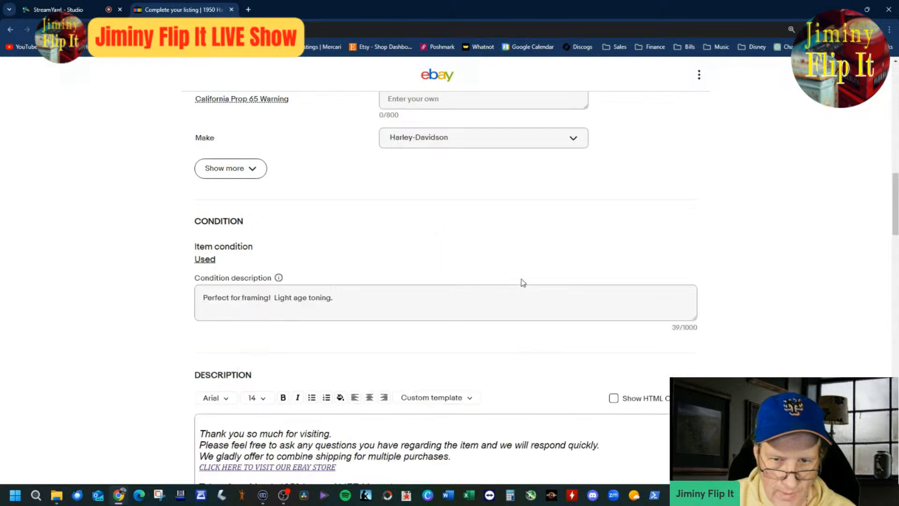
{"action": "scroll", "coordinate": [515, 327], "scroll_direction": "down", "scroll_amount": 16}
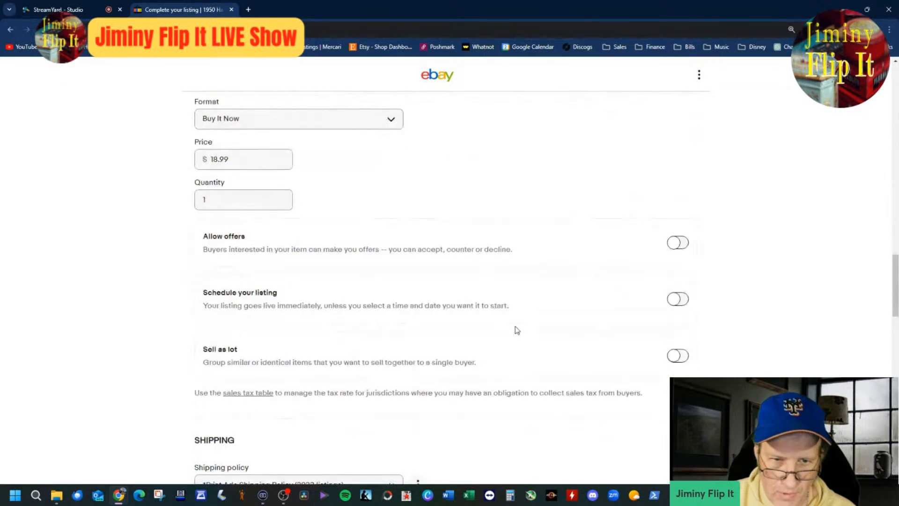
{"action": "scroll", "coordinate": [516, 329], "scroll_direction": "up", "scroll_amount": 20}
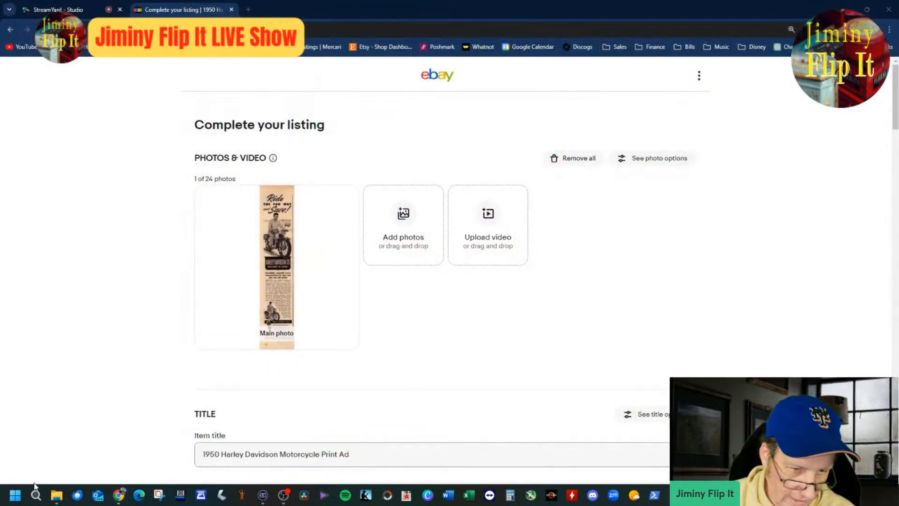
Step: Switch to the Scans folder in File Explorer, open 15x3.jpg in the image viewer and examine the motorcycle ad's wording and model up close
{"action": "left_click", "coordinate": [57, 495]}
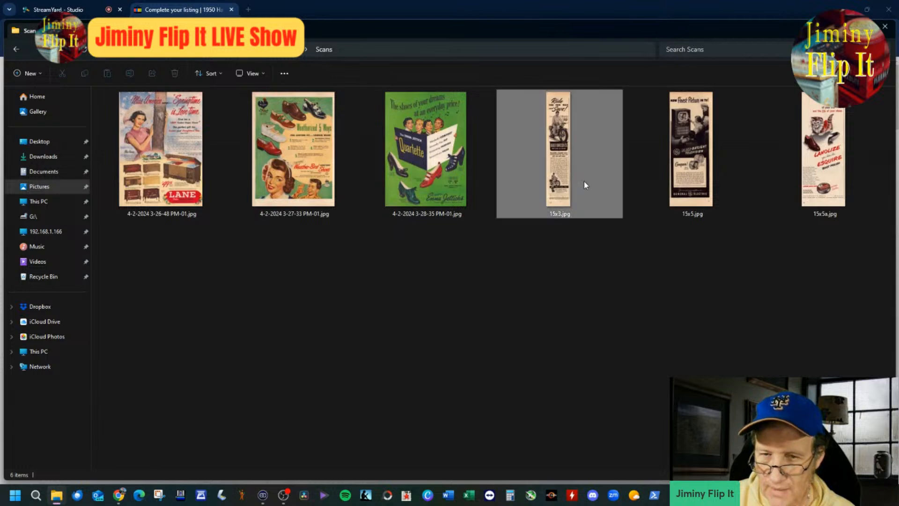
{"action": "double_click", "coordinate": [519, 204]}
{"action": "scroll", "coordinate": [510, 237], "scroll_direction": "up", "scroll_amount": 3}
{"action": "scroll", "coordinate": [510, 237], "scroll_direction": "up", "scroll_amount": 3}
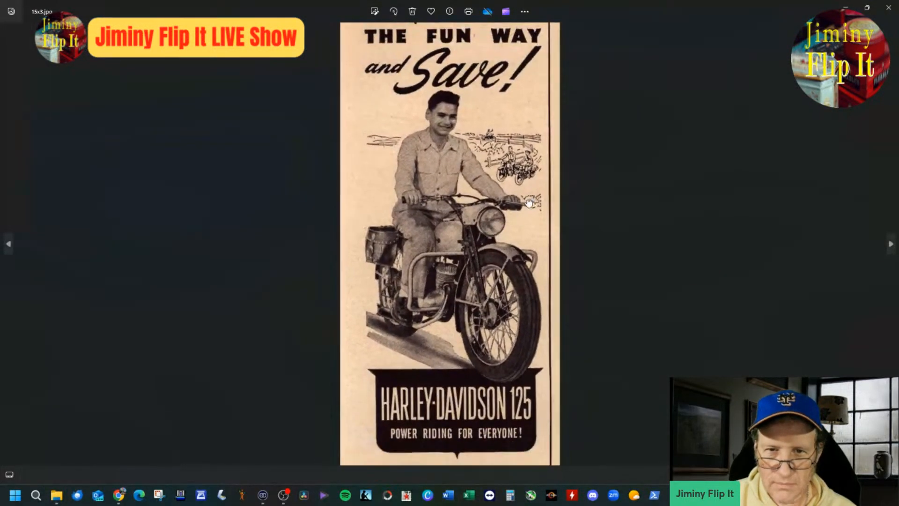
{"action": "left_click_drag", "start_coordinate": [529, 203], "coordinate": [507, 250]}
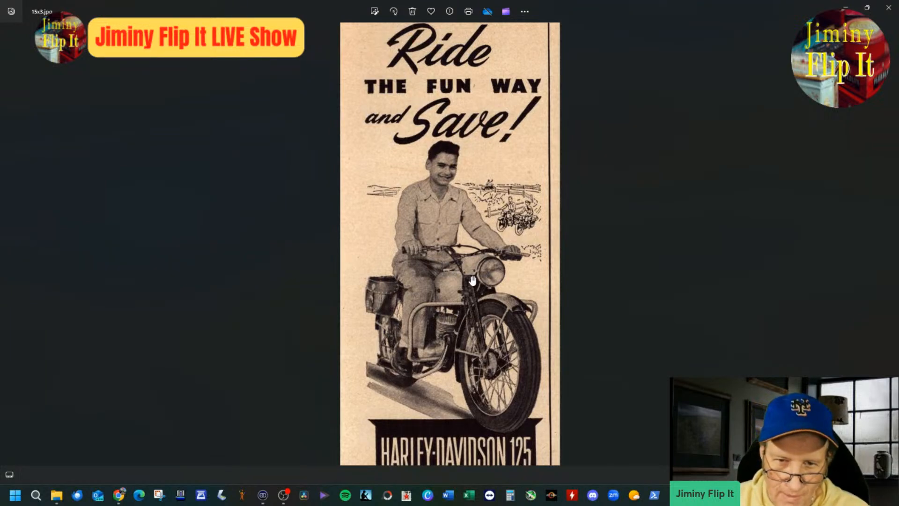
{"action": "left_click_drag", "start_coordinate": [485, 253], "coordinate": [469, 276]}
{"action": "scroll", "coordinate": [469, 295], "scroll_direction": "down", "scroll_amount": 5}
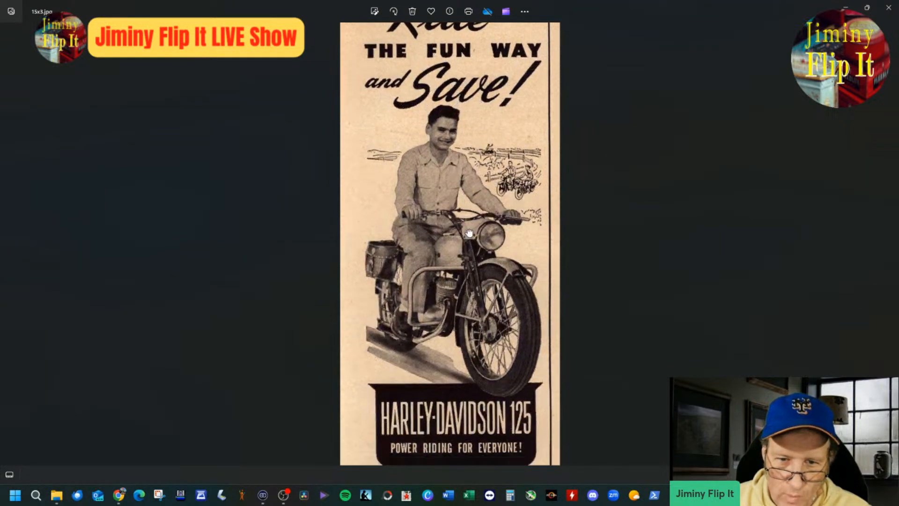
Step: Read the motorcycle ad from the Harley-Davidson 125 nameplate through the body copy down to the mail coupon and dealer note
{"action": "scroll", "coordinate": [542, 307], "scroll_direction": "up", "scroll_amount": 3}
{"action": "left_click_drag", "start_coordinate": [530, 333], "coordinate": [510, 236]}
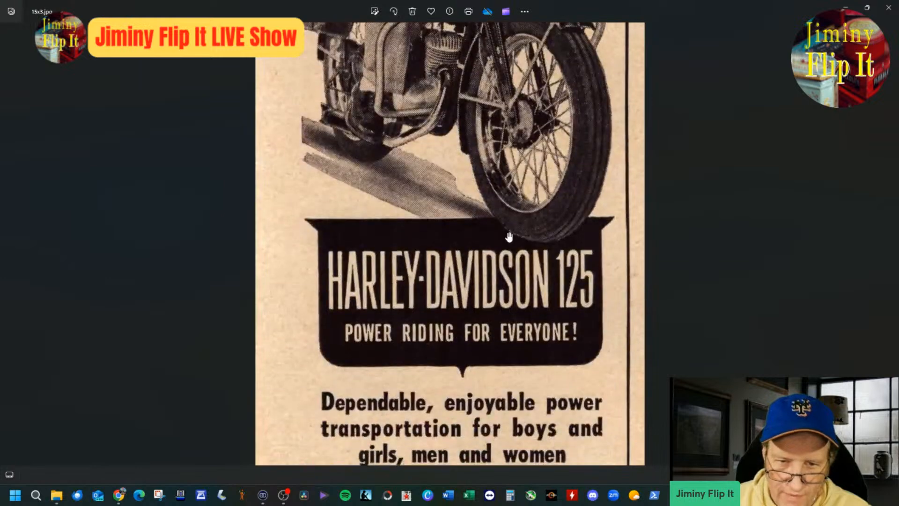
{"action": "left_click_drag", "start_coordinate": [563, 349], "coordinate": [549, 231]}
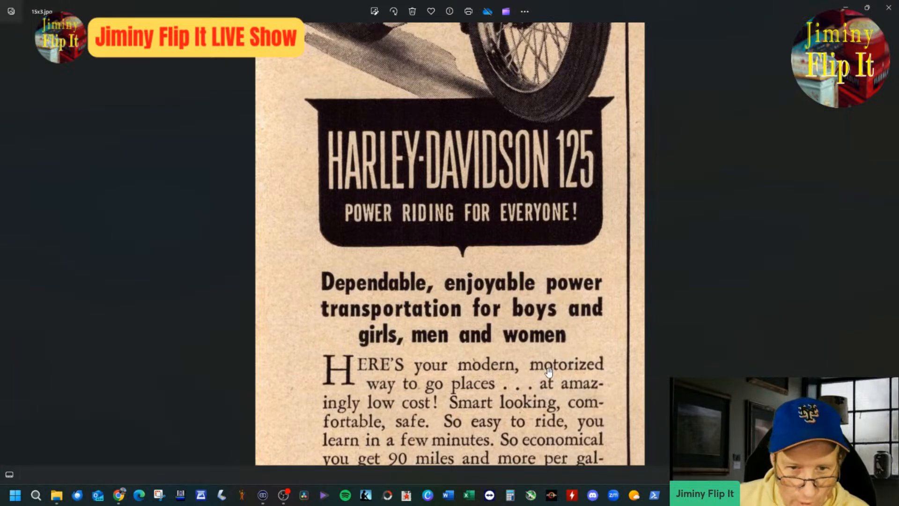
{"action": "left_click_drag", "start_coordinate": [548, 374], "coordinate": [549, 157]}
{"action": "left_click_drag", "start_coordinate": [544, 370], "coordinate": [566, 28]}
{"action": "scroll", "coordinate": [525, 223], "scroll_direction": "up", "scroll_amount": 2}
{"action": "left_click_drag", "start_coordinate": [514, 243], "coordinate": [512, 324]}
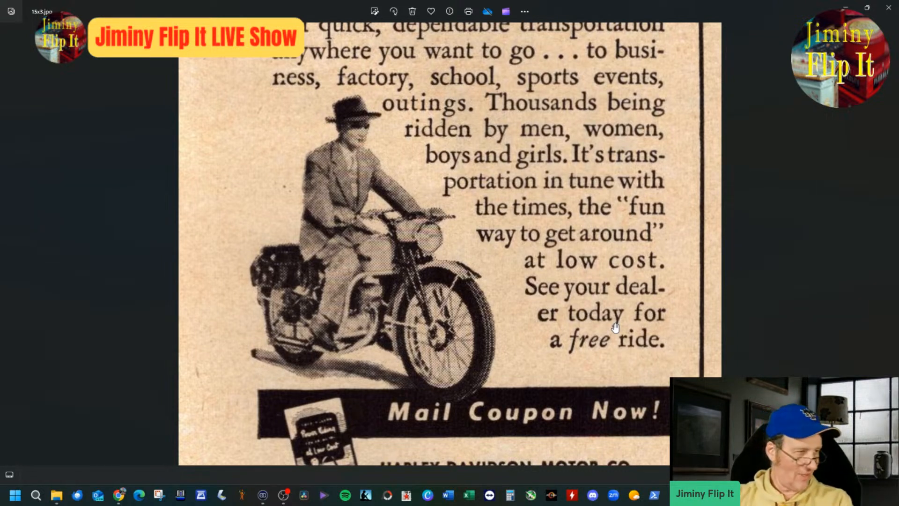
{"action": "scroll", "coordinate": [615, 281], "scroll_direction": "down", "scroll_amount": 3}
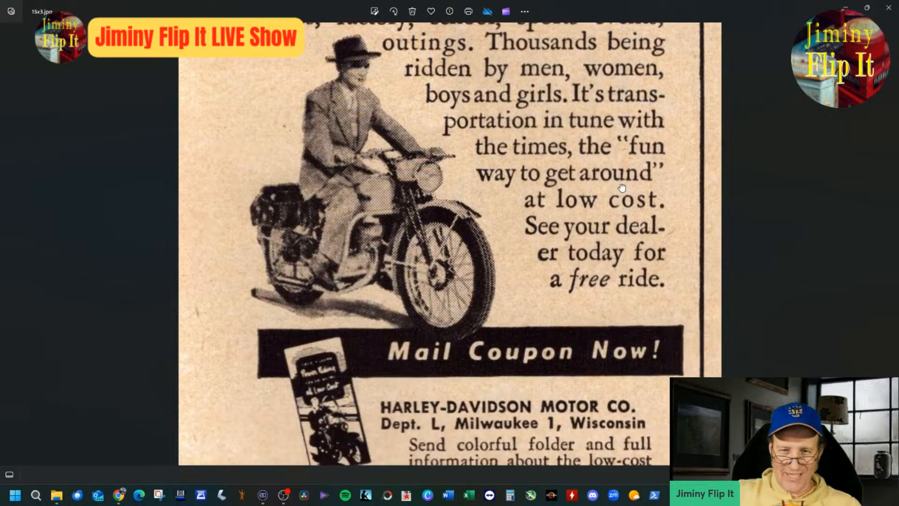
{"action": "left_click_drag", "start_coordinate": [495, 409], "coordinate": [490, 317]}
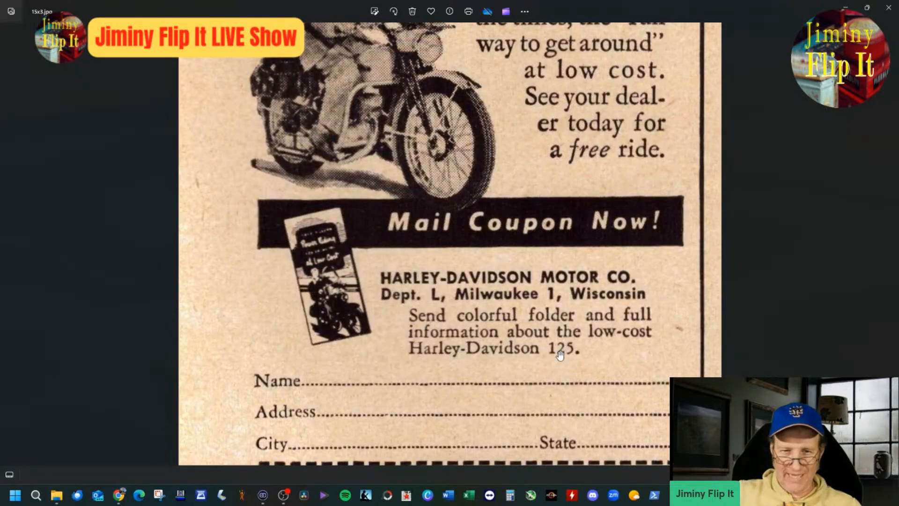
{"action": "left_click_drag", "start_coordinate": [559, 356], "coordinate": [560, 173]}
{"action": "scroll", "coordinate": [589, 271], "scroll_direction": "up", "scroll_amount": 3}
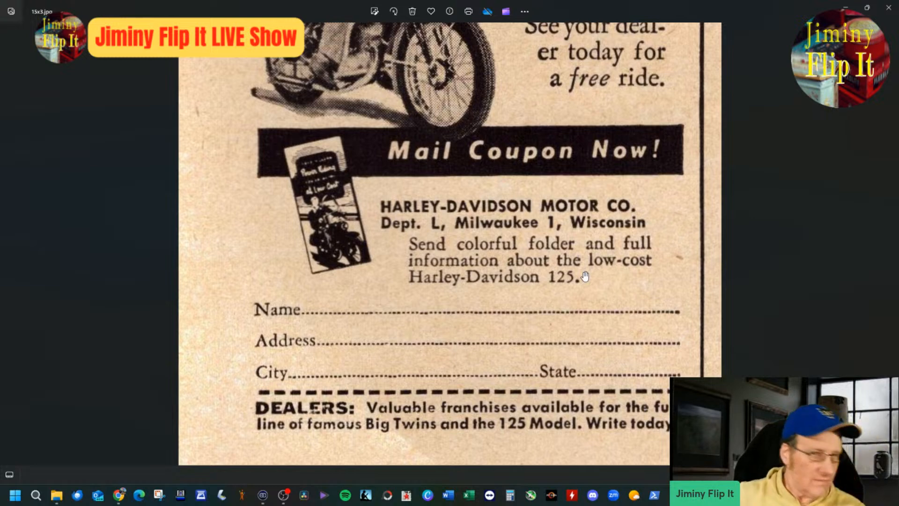
Step: Reread the ad's body copy from the coupon back up to the Harley-Davidson 125 nameplate
{"action": "scroll", "coordinate": [566, 267], "scroll_direction": "up", "scroll_amount": 5}
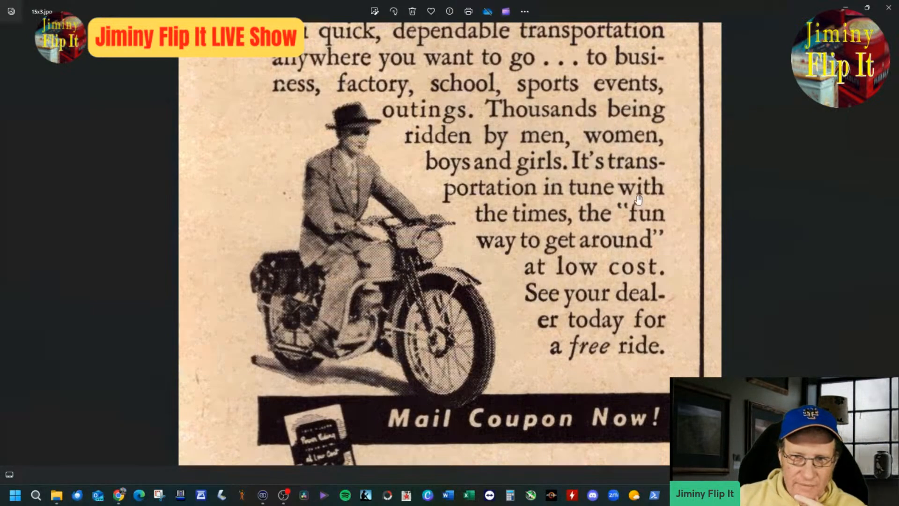
{"action": "scroll", "coordinate": [635, 206], "scroll_direction": "up", "scroll_amount": 1}
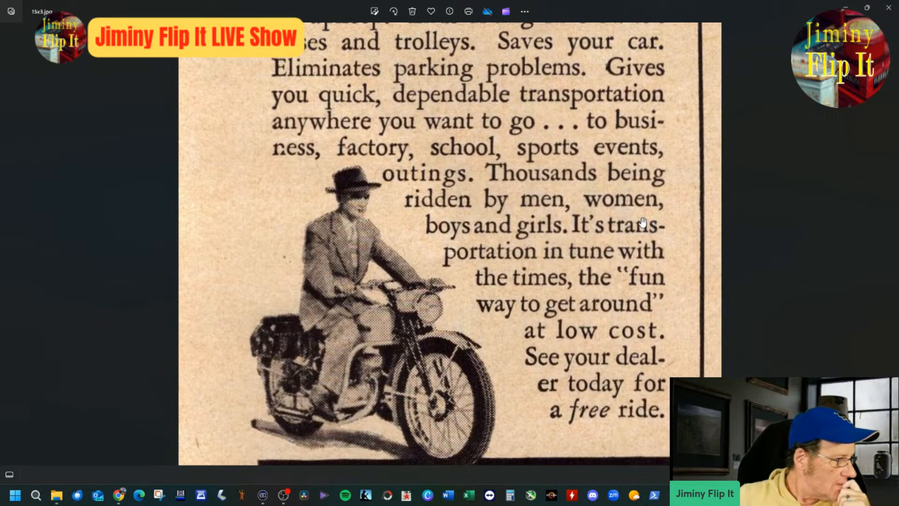
{"action": "left_click_drag", "start_coordinate": [643, 222], "coordinate": [632, 270]}
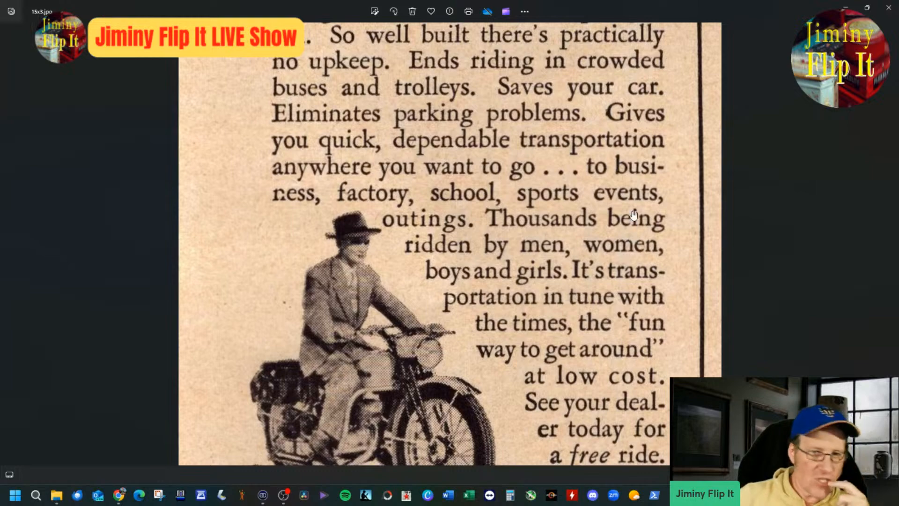
{"action": "left_click_drag", "start_coordinate": [636, 206], "coordinate": [625, 322]}
{"action": "scroll", "coordinate": [650, 228], "scroll_direction": "down", "scroll_amount": 1}
{"action": "scroll", "coordinate": [650, 228], "scroll_direction": "down", "scroll_amount": 2}
{"action": "left_click_drag", "start_coordinate": [627, 209], "coordinate": [632, 339]}
{"action": "left_click_drag", "start_coordinate": [593, 173], "coordinate": [564, 282]}
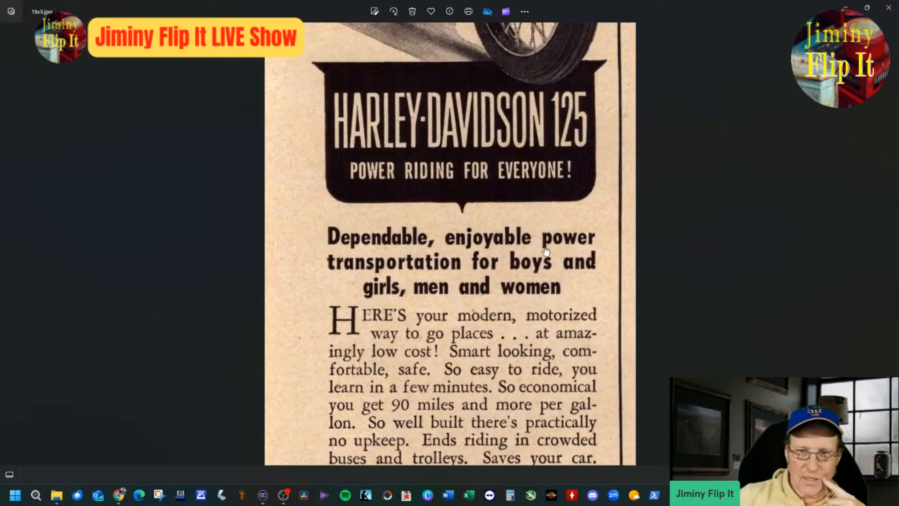
Step: Examine the main rider's photo and the small sketched motorcyclists in the background up close
{"action": "left_click_drag", "start_coordinate": [545, 253], "coordinate": [548, 424]}
{"action": "left_click_drag", "start_coordinate": [560, 61], "coordinate": [562, 246]}
{"action": "scroll", "coordinate": [560, 240], "scroll_direction": "down", "scroll_amount": 1}
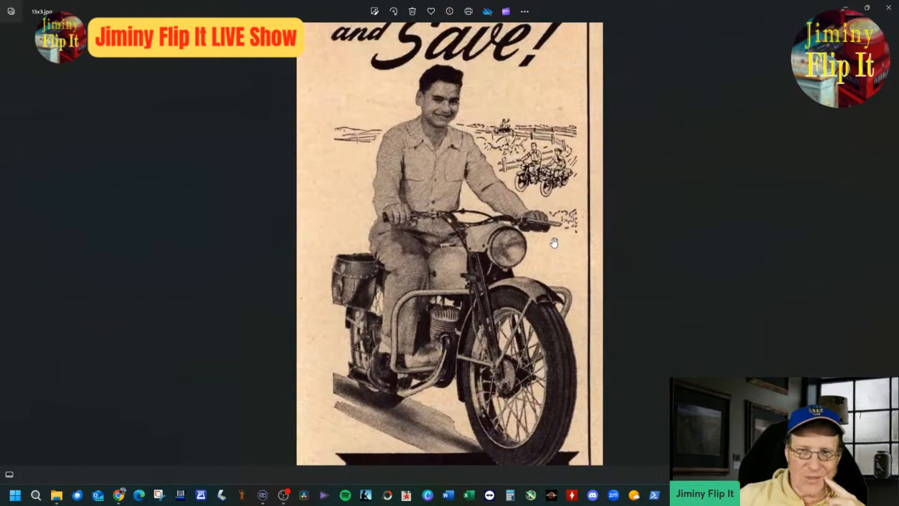
{"action": "scroll", "coordinate": [560, 239], "scroll_direction": "down", "scroll_amount": 1}
{"action": "mouse_move", "coordinate": [549, 217]}
{"action": "left_mouse_down"}
{"action": "mouse_move", "coordinate": [547, 250]}
{"action": "mouse_move", "coordinate": [544, 211]}
{"action": "left_mouse_up"}
{"action": "scroll", "coordinate": [497, 210], "scroll_direction": "up", "scroll_amount": 3}
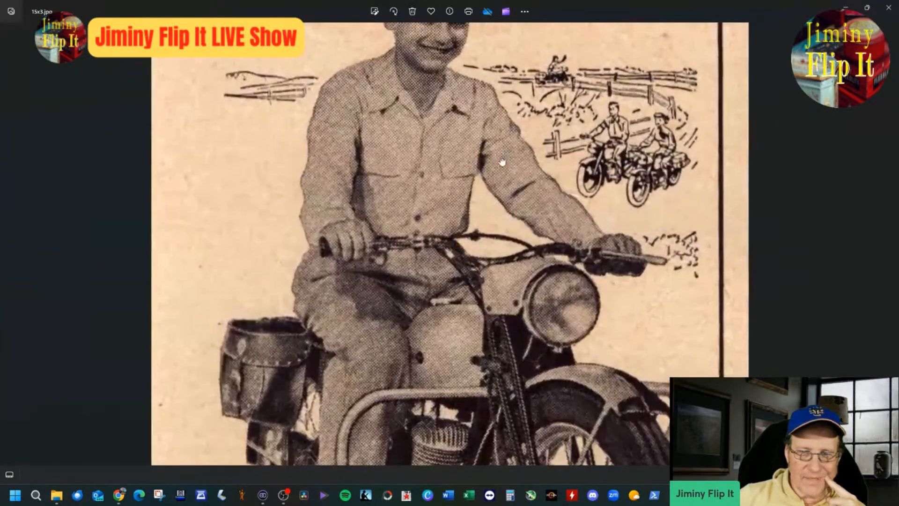
{"action": "left_click_drag", "start_coordinate": [517, 39], "coordinate": [529, 202]}
{"action": "scroll", "coordinate": [424, 167], "scroll_direction": "up", "scroll_amount": 2}
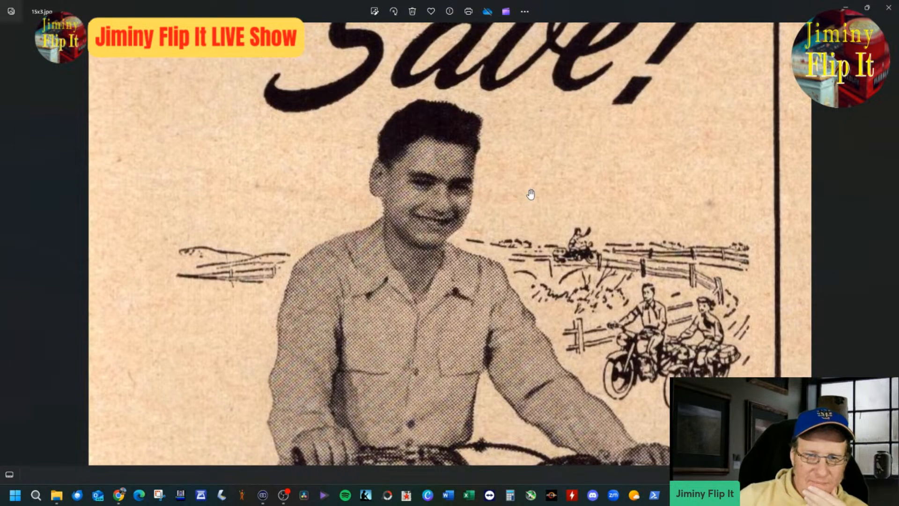
{"action": "scroll", "coordinate": [530, 193], "scroll_direction": "down", "scroll_amount": 2}
{"action": "scroll", "coordinate": [530, 194], "scroll_direction": "up", "scroll_amount": 1}
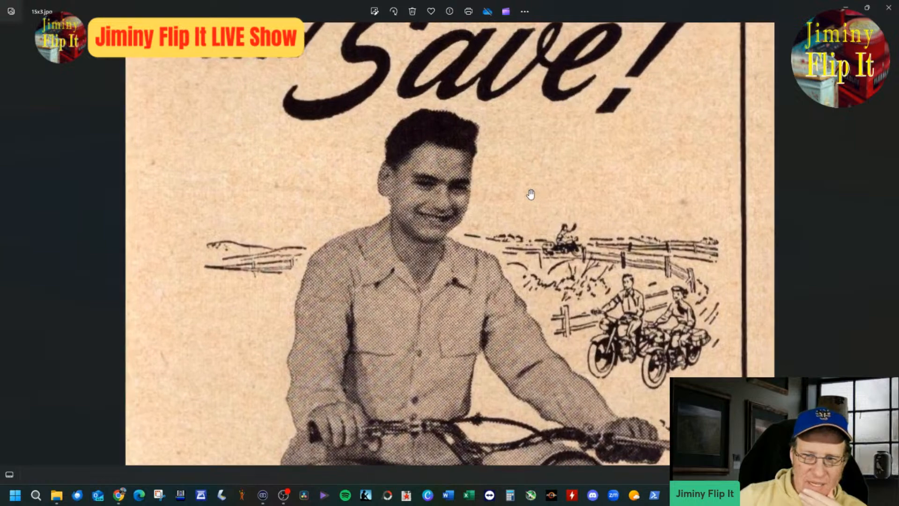
{"action": "scroll", "coordinate": [531, 194], "scroll_direction": "up", "scroll_amount": 1}
{"action": "left_click_drag", "start_coordinate": [599, 227], "coordinate": [608, 202]}
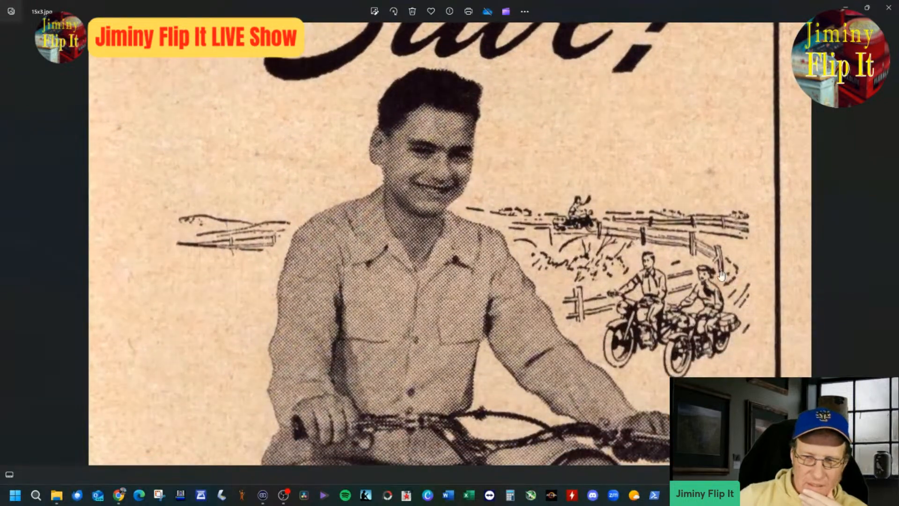
{"action": "scroll", "coordinate": [721, 275], "scroll_direction": "up", "scroll_amount": 4}
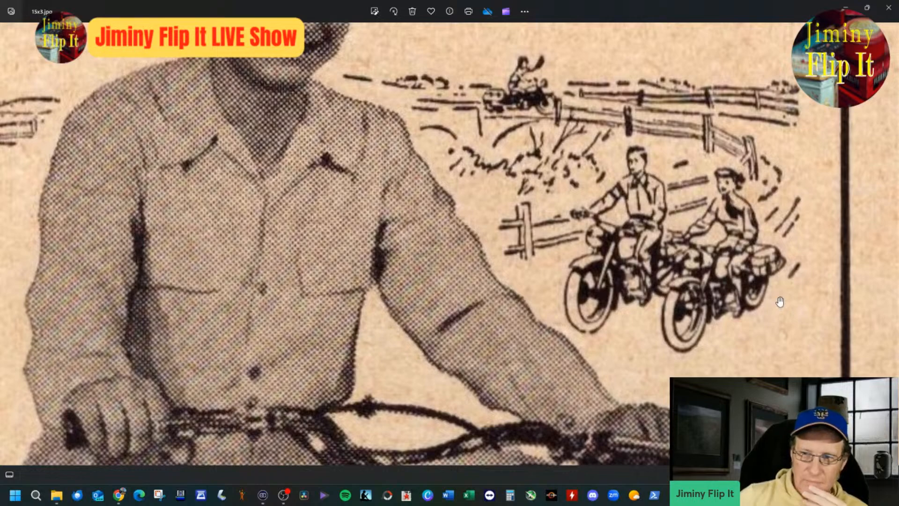
{"action": "scroll", "coordinate": [752, 223], "scroll_direction": "up", "scroll_amount": 3}
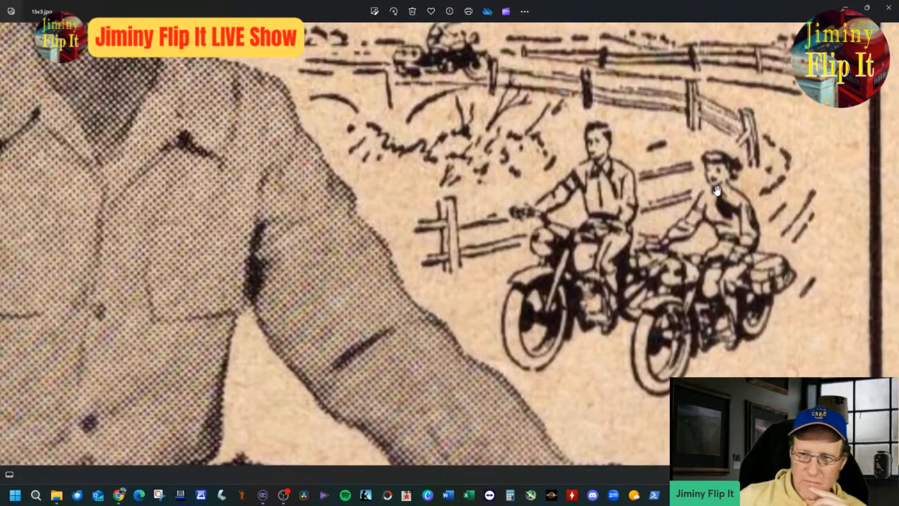
{"action": "scroll", "coordinate": [717, 191], "scroll_direction": "down", "scroll_amount": 4}
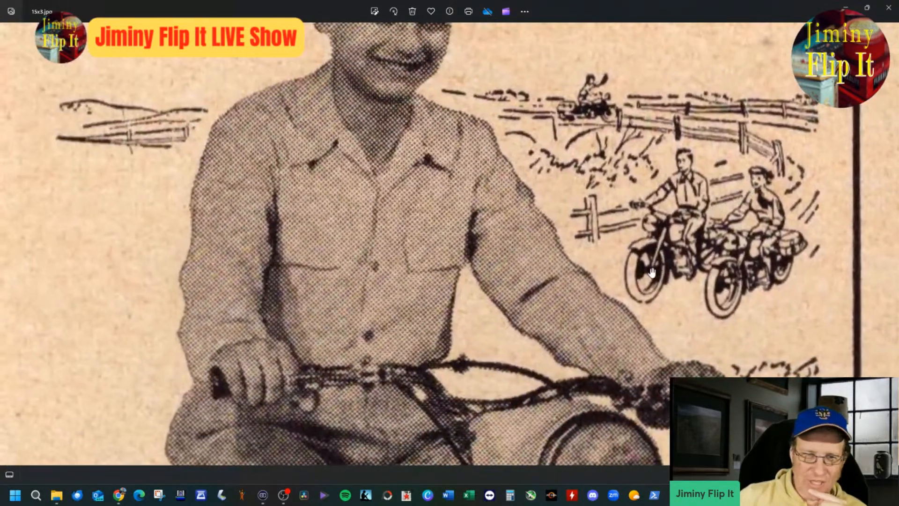
Step: Inspect the large motorcycle's saddlebag, engine and front wheel, and return to the rider's upper body
{"action": "scroll", "coordinate": [653, 273], "scroll_direction": "down", "scroll_amount": 1}
{"action": "left_click_drag", "start_coordinate": [507, 278], "coordinate": [602, 117]}
{"action": "left_click_drag", "start_coordinate": [386, 370], "coordinate": [301, 204]}
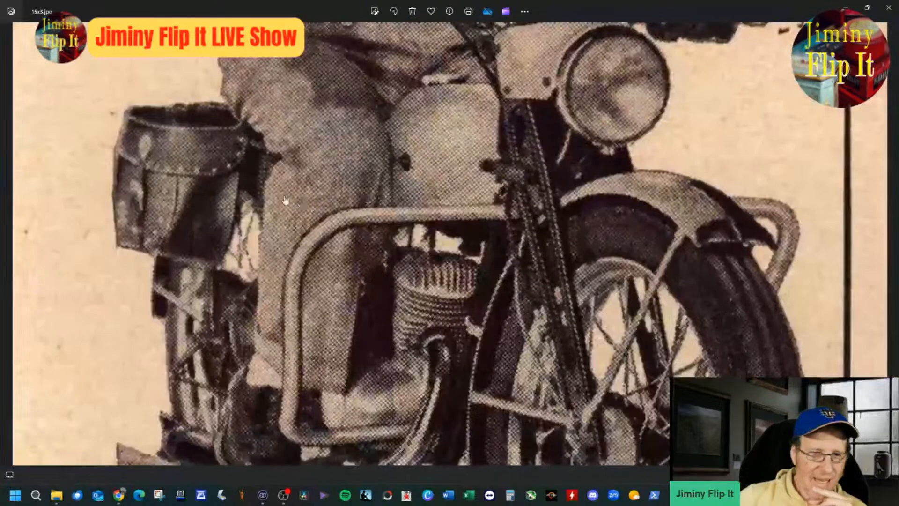
{"action": "scroll", "coordinate": [216, 182], "scroll_direction": "down", "scroll_amount": 1}
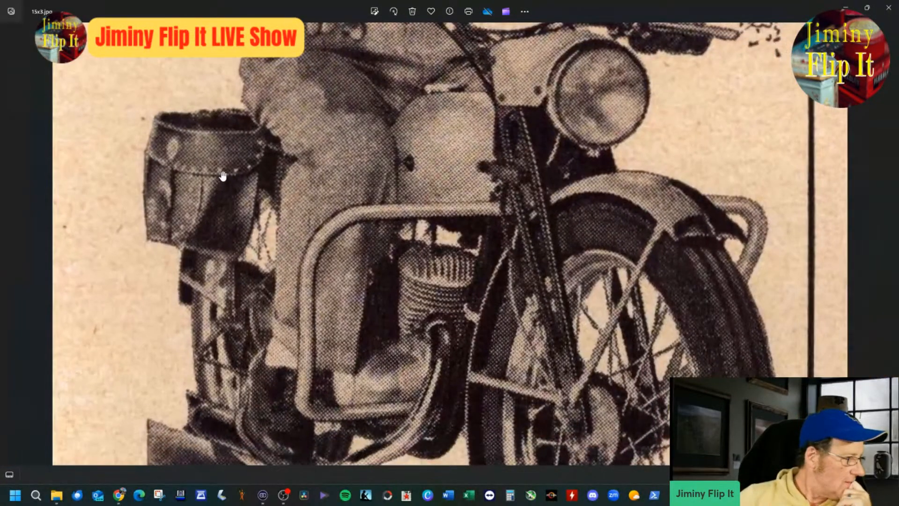
{"action": "left_click_drag", "start_coordinate": [452, 112], "coordinate": [485, 305]}
{"action": "left_click_drag", "start_coordinate": [557, 179], "coordinate": [578, 307]}
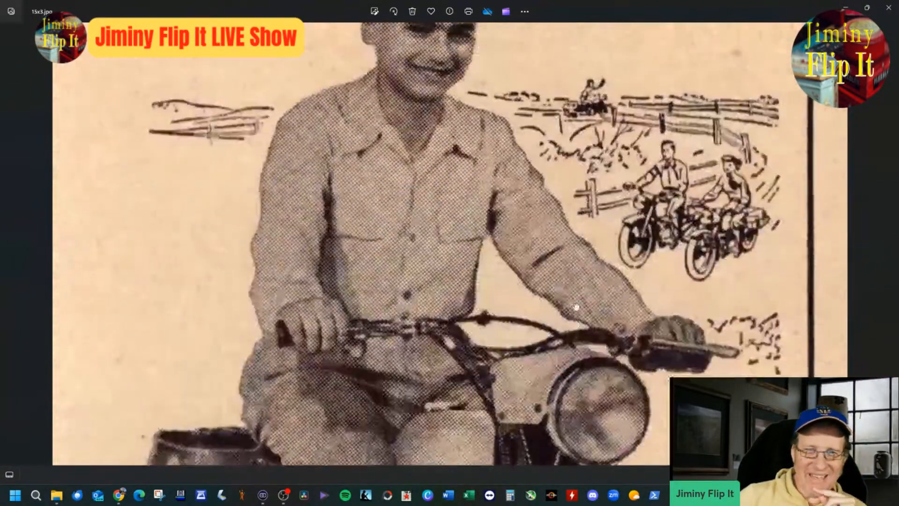
{"action": "left_click_drag", "start_coordinate": [531, 127], "coordinate": [540, 236]}
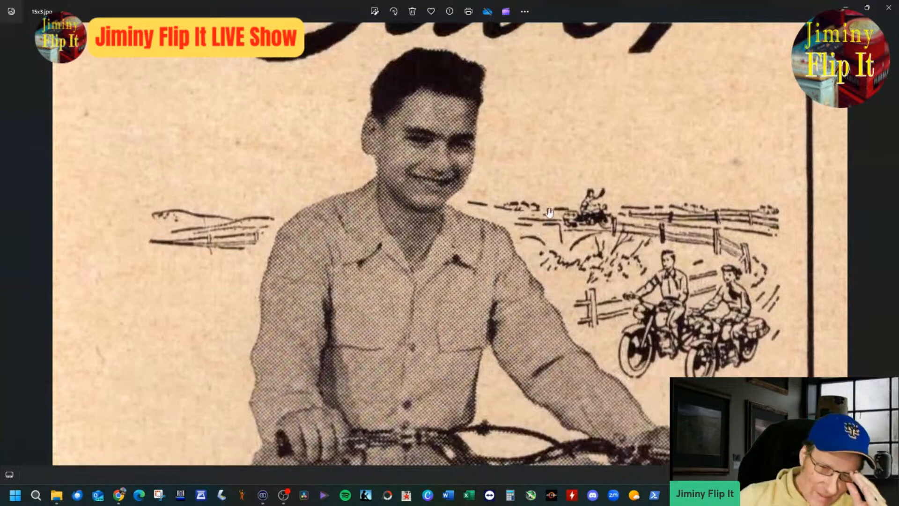
Step: Examine the "Ride the Fun Way and Save!" headline together with the smiling rider below it
{"action": "scroll", "coordinate": [551, 208], "scroll_direction": "down", "scroll_amount": 3}
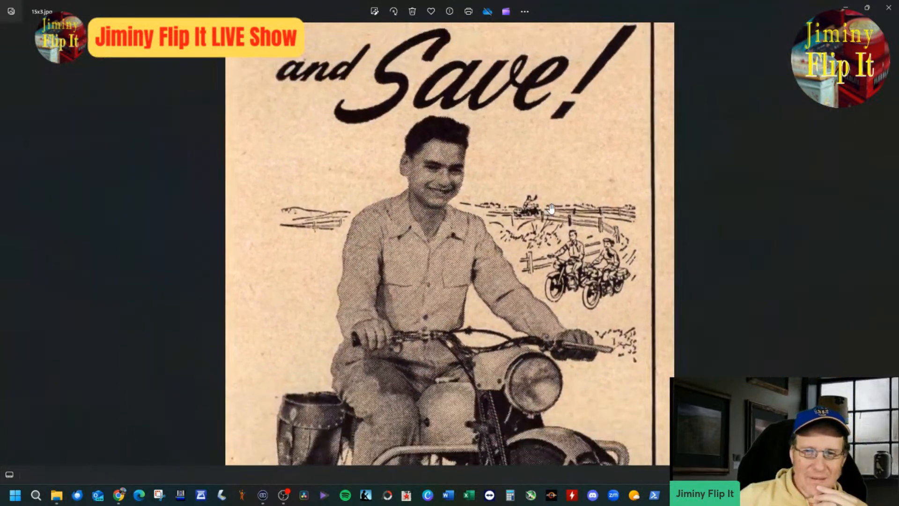
{"action": "scroll", "coordinate": [551, 208], "scroll_direction": "up", "scroll_amount": 4}
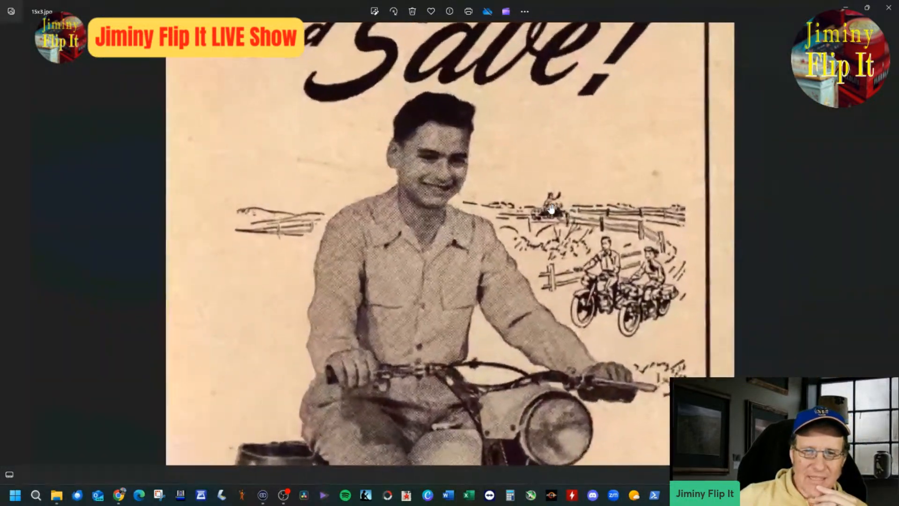
{"action": "scroll", "coordinate": [538, 187], "scroll_direction": "down", "scroll_amount": 5}
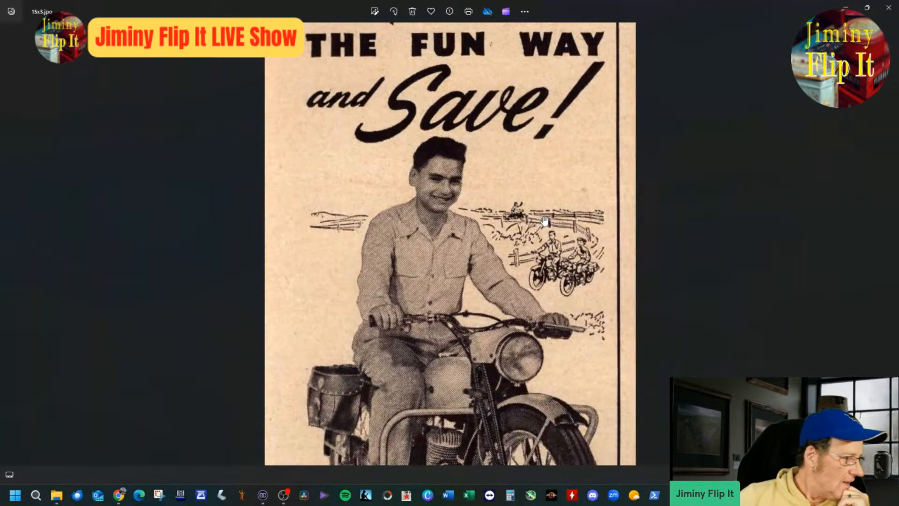
{"action": "scroll", "coordinate": [545, 220], "scroll_direction": "up", "scroll_amount": 4}
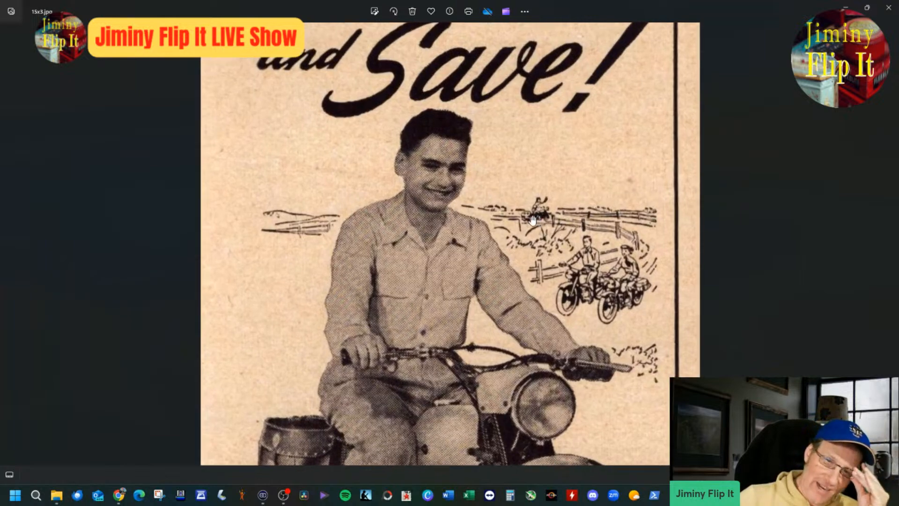
{"action": "left_click_drag", "start_coordinate": [527, 191], "coordinate": [533, 275]}
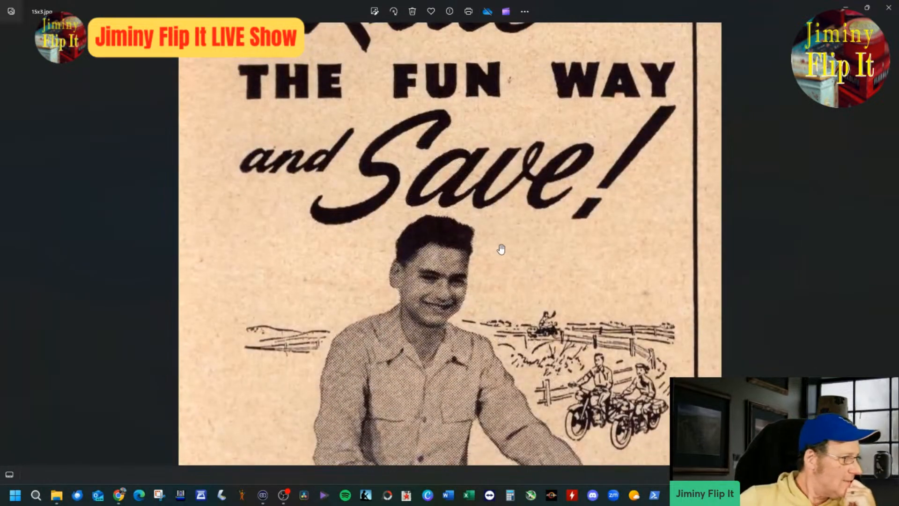
{"action": "left_click_drag", "start_coordinate": [502, 241], "coordinate": [532, 290]}
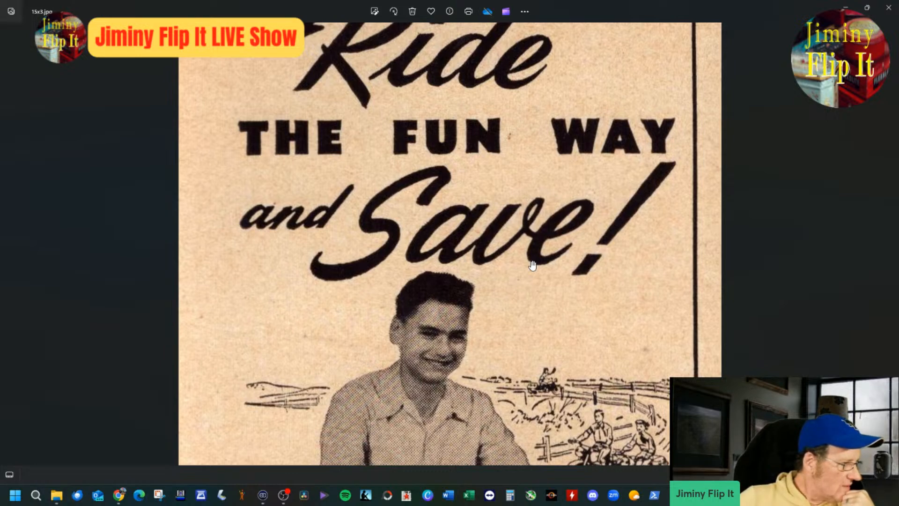
{"action": "scroll", "coordinate": [532, 265], "scroll_direction": "up", "scroll_amount": 3}
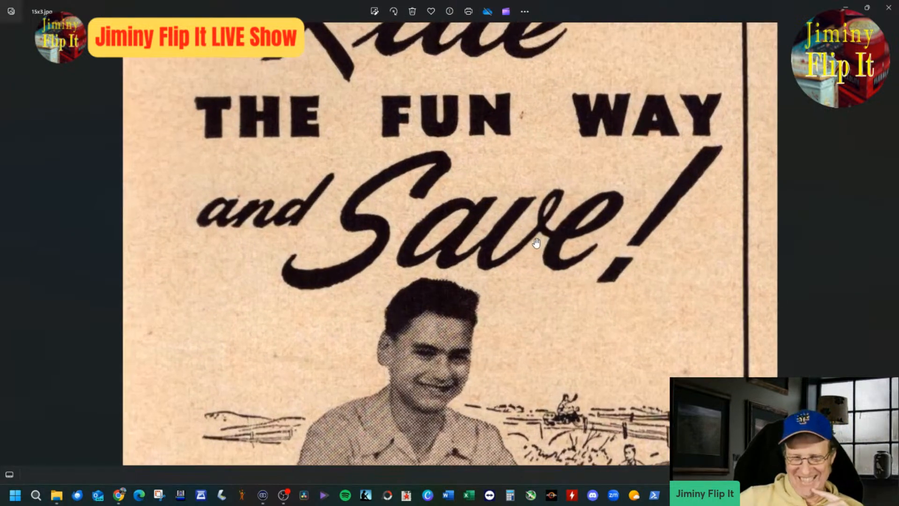
Step: Examine the motorcycle's handlebars and headlight and take another close look at the sketched riders along the fence
{"action": "scroll", "coordinate": [524, 276], "scroll_direction": "down", "scroll_amount": 3}
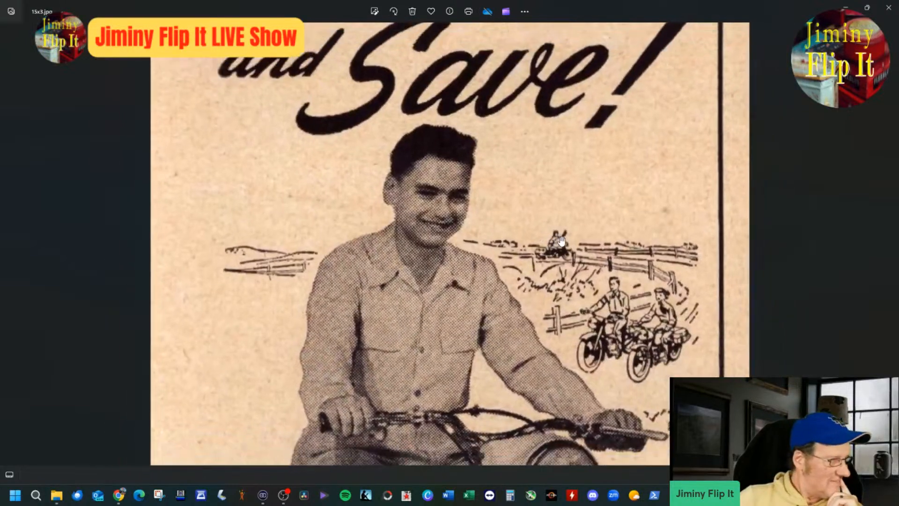
{"action": "left_click_drag", "start_coordinate": [533, 251], "coordinate": [513, 202]}
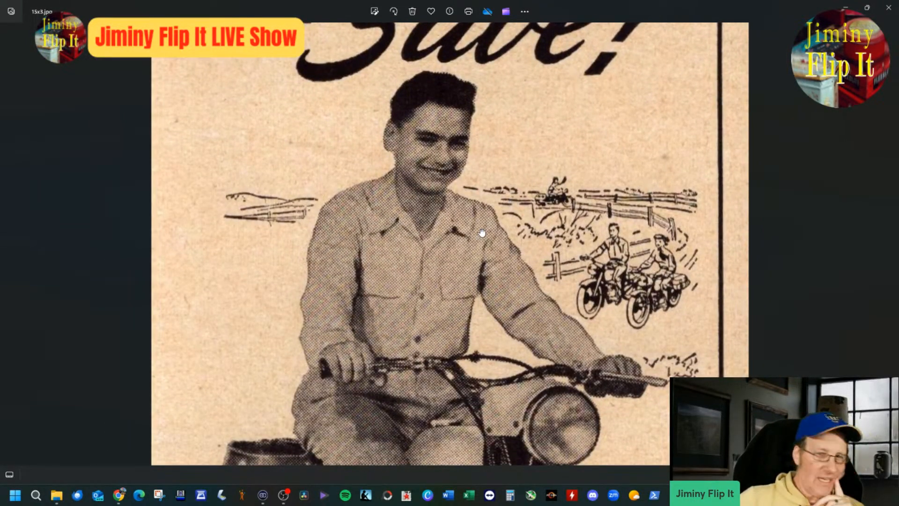
{"action": "left_click_drag", "start_coordinate": [482, 295], "coordinate": [534, 151]}
{"action": "scroll", "coordinate": [599, 267], "scroll_direction": "up", "scroll_amount": 5}
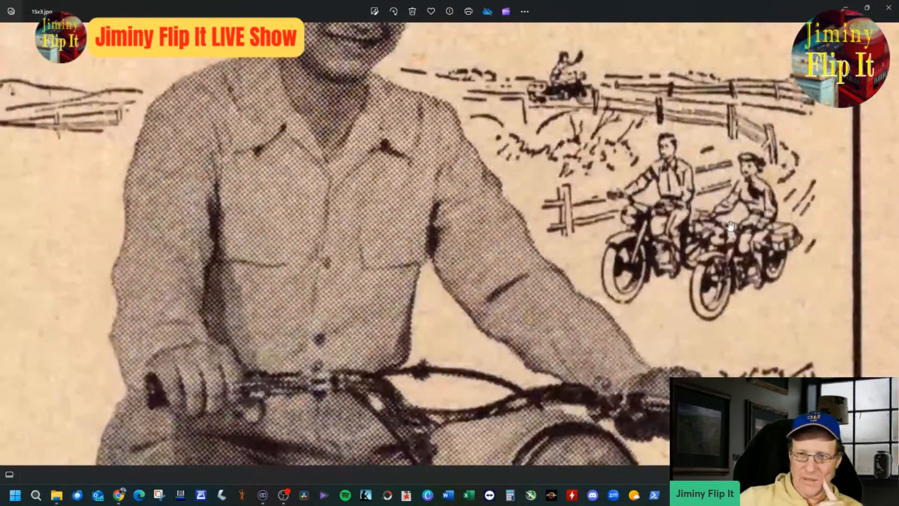
{"action": "scroll", "coordinate": [730, 226], "scroll_direction": "up", "scroll_amount": 2}
{"action": "left_click_drag", "start_coordinate": [700, 154], "coordinate": [655, 220]}
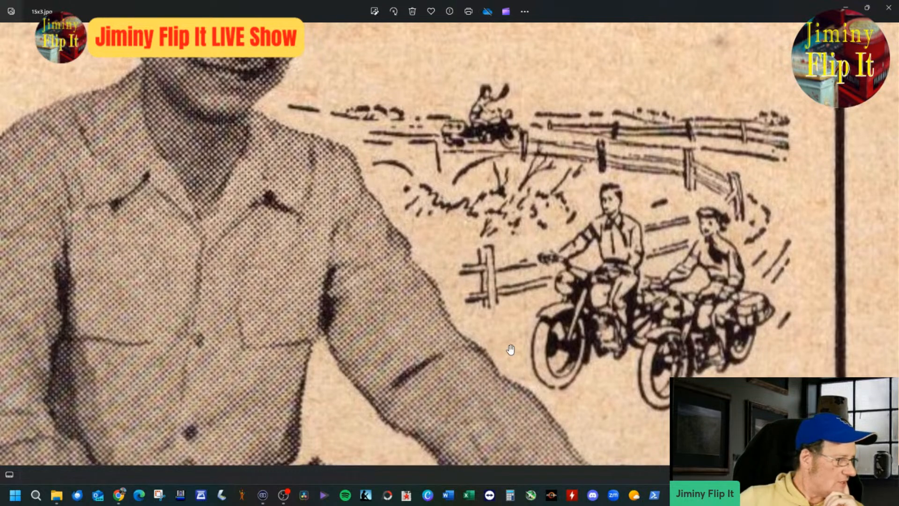
{"action": "scroll", "coordinate": [510, 344], "scroll_direction": "down", "scroll_amount": 3}
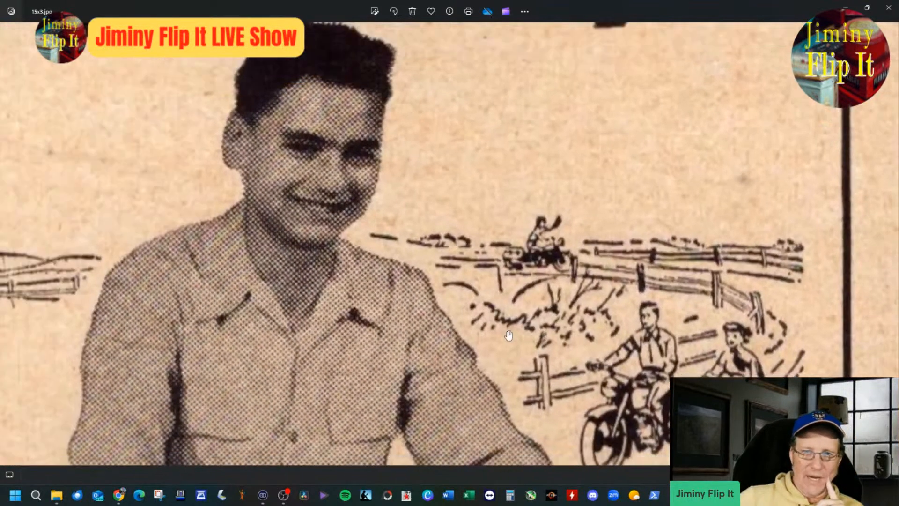
{"action": "scroll", "coordinate": [509, 335], "scroll_direction": "down", "scroll_amount": 2}
{"action": "scroll", "coordinate": [499, 324], "scroll_direction": "down", "scroll_amount": 1}
{"action": "left_click_drag", "start_coordinate": [564, 245], "coordinate": [620, 234]}
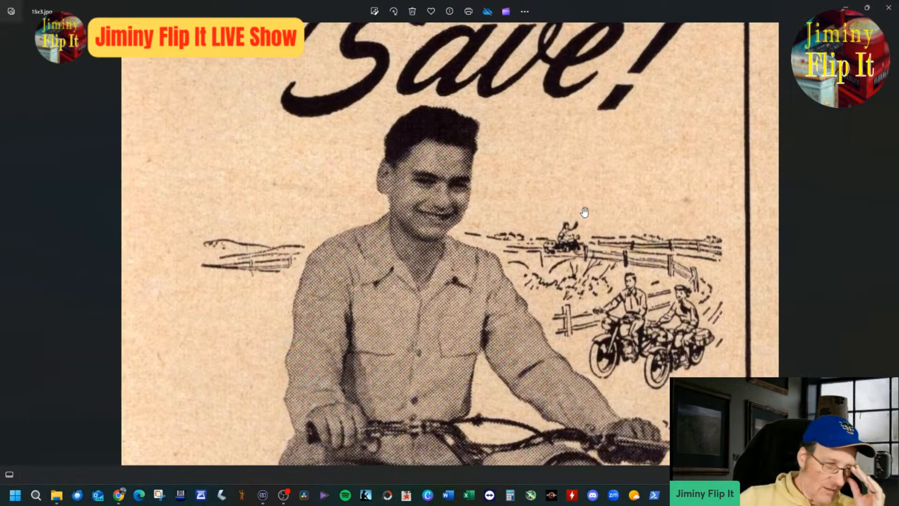
Step: Examine the ad from the main rider down through the sales text to the hatted motorcyclist above the mail coupon
{"action": "scroll", "coordinate": [561, 215], "scroll_direction": "down", "scroll_amount": 3}
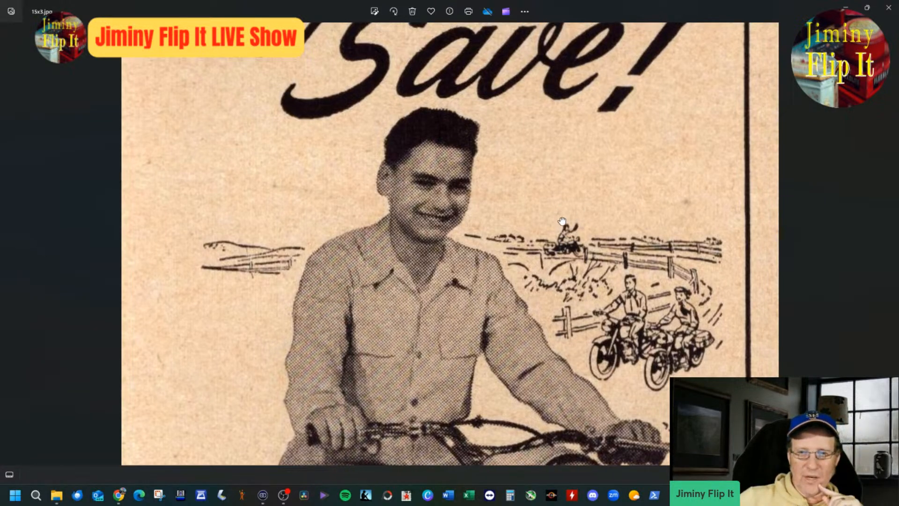
{"action": "scroll", "coordinate": [564, 310], "scroll_direction": "down", "scroll_amount": 10}
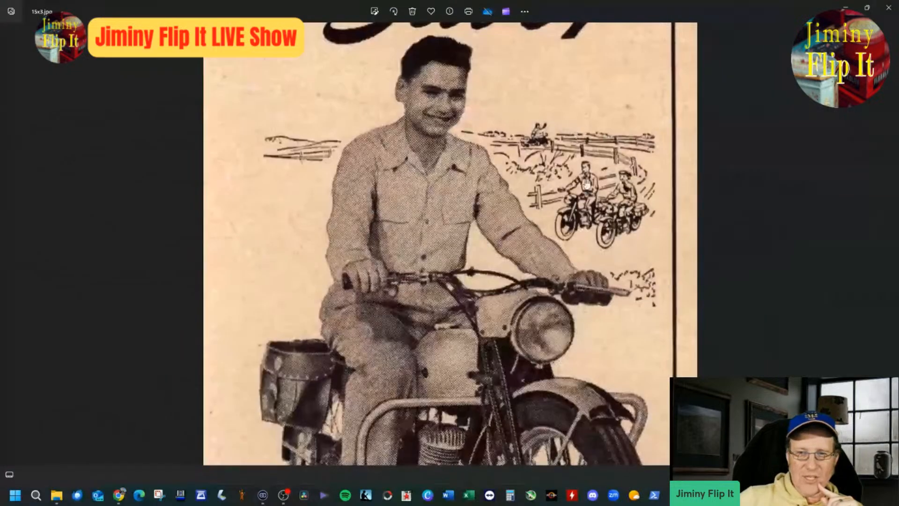
{"action": "scroll", "coordinate": [638, 291], "scroll_direction": "down", "scroll_amount": 10}
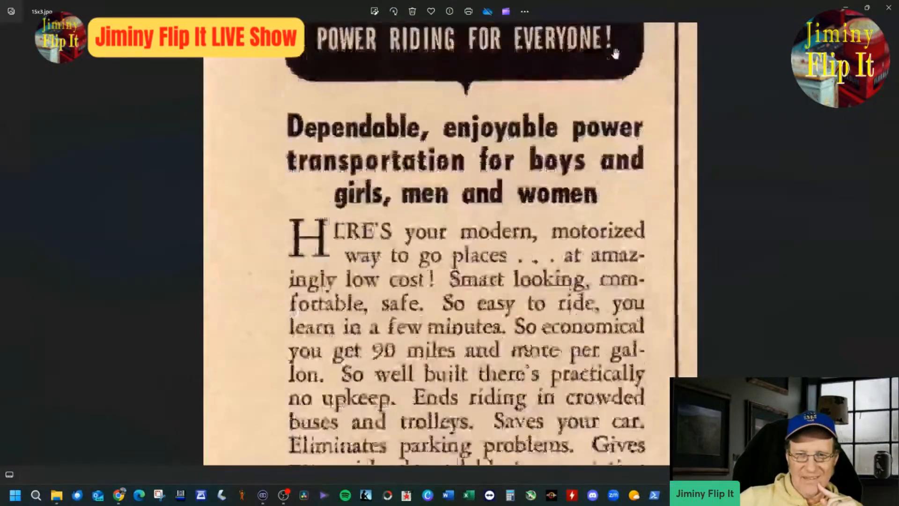
{"action": "scroll", "coordinate": [601, 220], "scroll_direction": "up", "scroll_amount": 3}
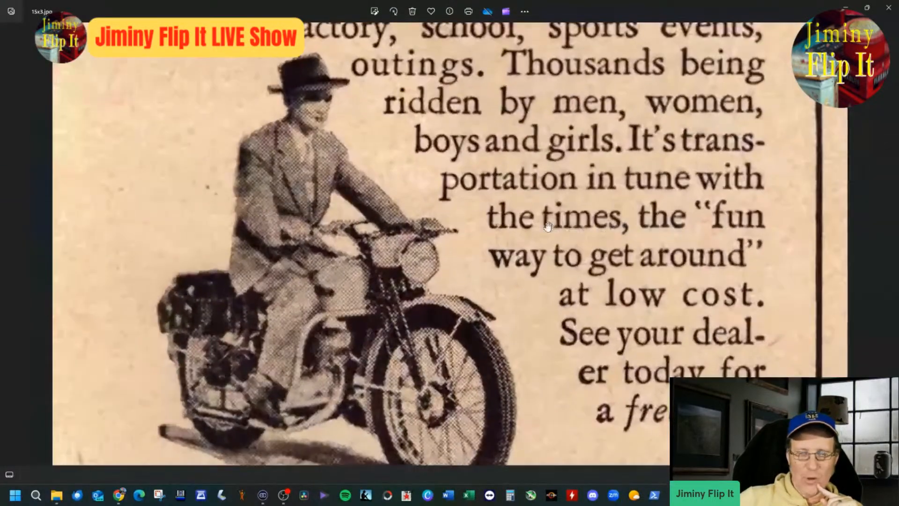
{"action": "scroll", "coordinate": [553, 189], "scroll_direction": "down", "scroll_amount": 2}
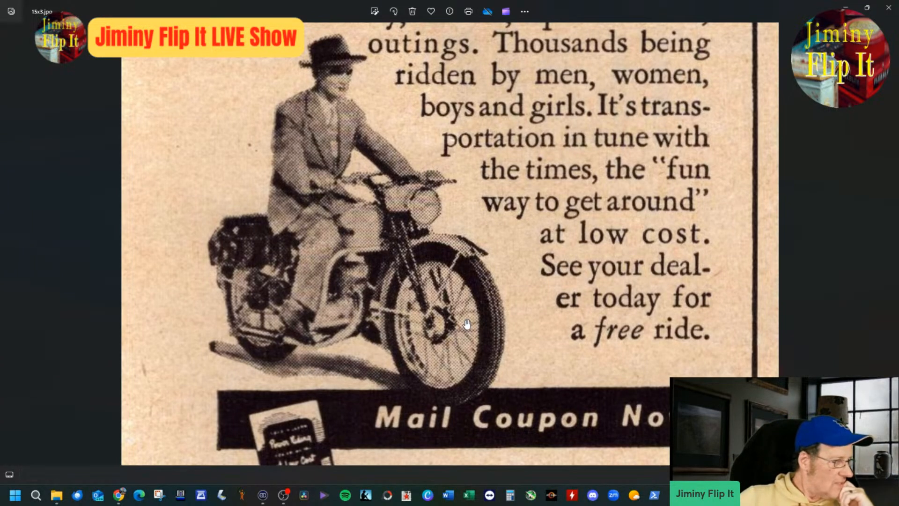
{"action": "scroll", "coordinate": [467, 323], "scroll_direction": "down", "scroll_amount": 4}
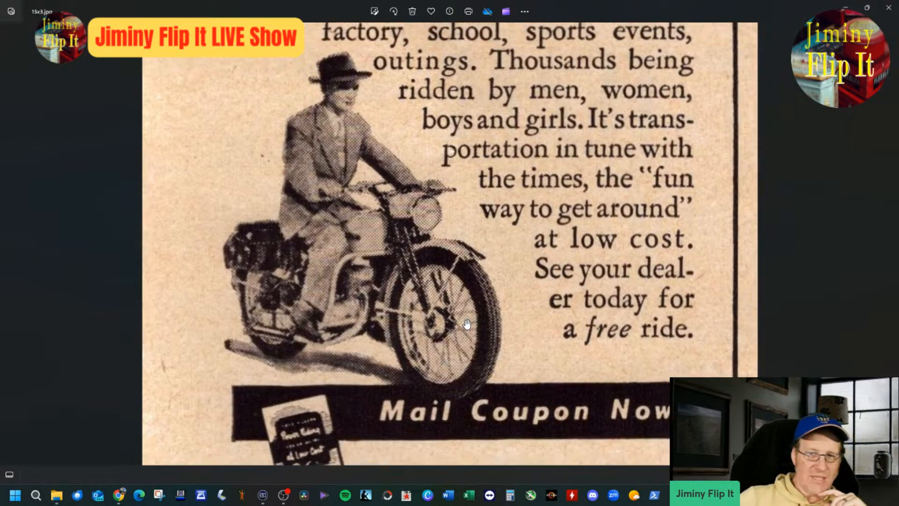
{"action": "scroll", "coordinate": [467, 323], "scroll_direction": "down", "scroll_amount": 5}
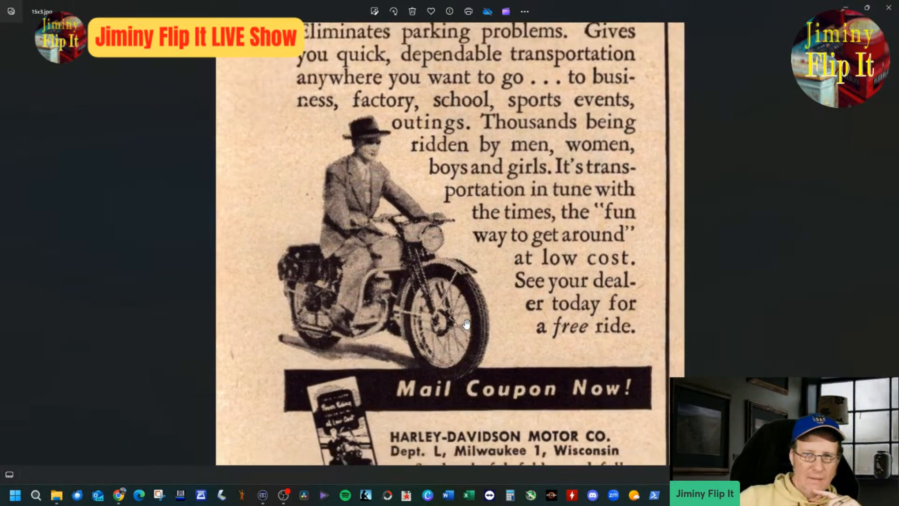
{"action": "scroll", "coordinate": [467, 323], "scroll_direction": "down", "scroll_amount": 2}
{"action": "left_click_drag", "start_coordinate": [460, 272], "coordinate": [454, 373]}
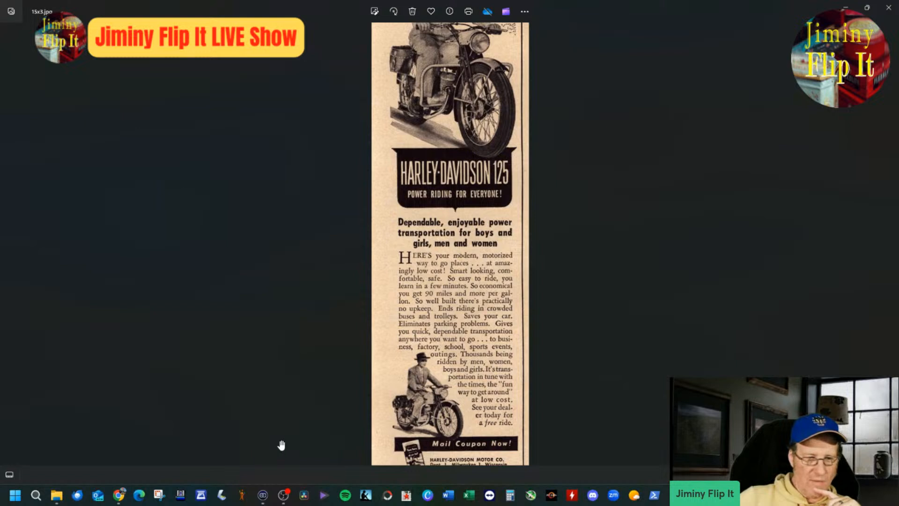
Step: Switch to the eBay listing and insert "125" after "Harley Davidson" in the item title
{"action": "mouse_move", "coordinate": [122, 495]}
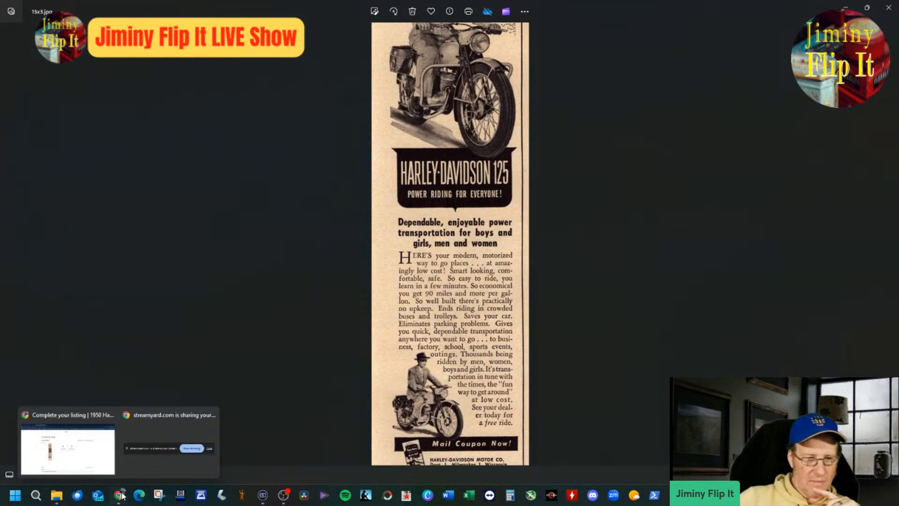
{"action": "left_click", "coordinate": [89, 468]}
{"action": "left_click", "coordinate": [279, 453]}
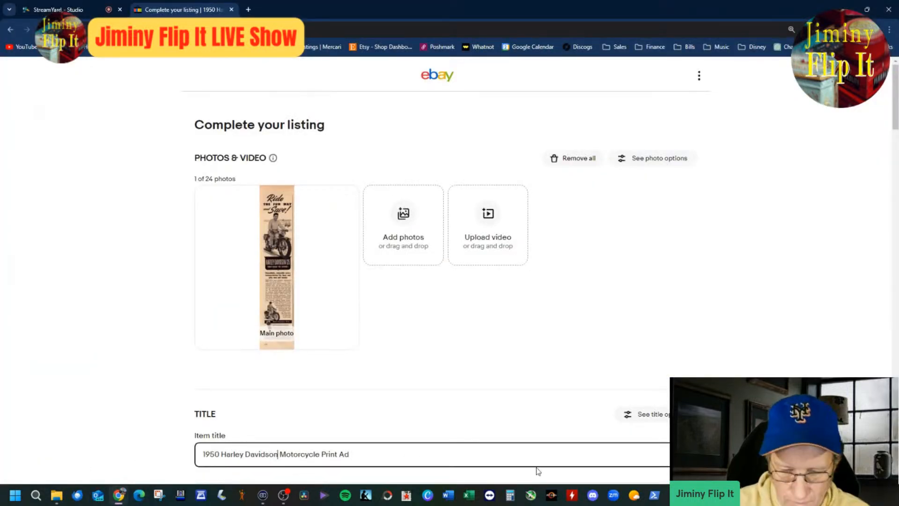
{"action": "type", "text": "125"}
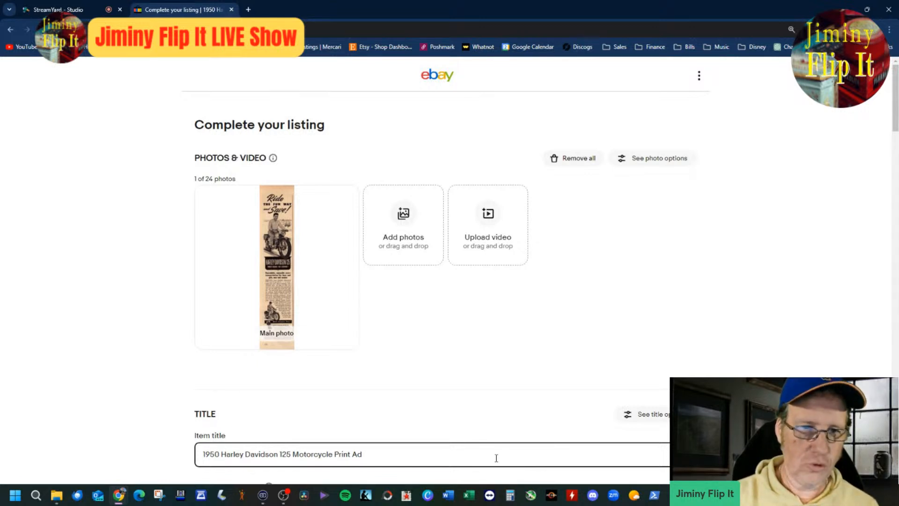
Step: Append "Ride The Fine Wat Stetson" to the end of the item title
{"action": "type", "text": "ide "}
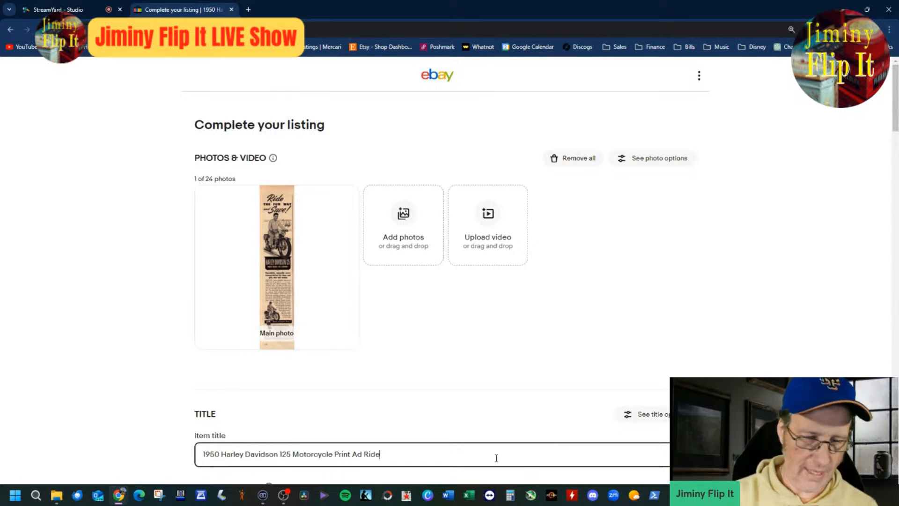
{"action": "type", "text": "T"}
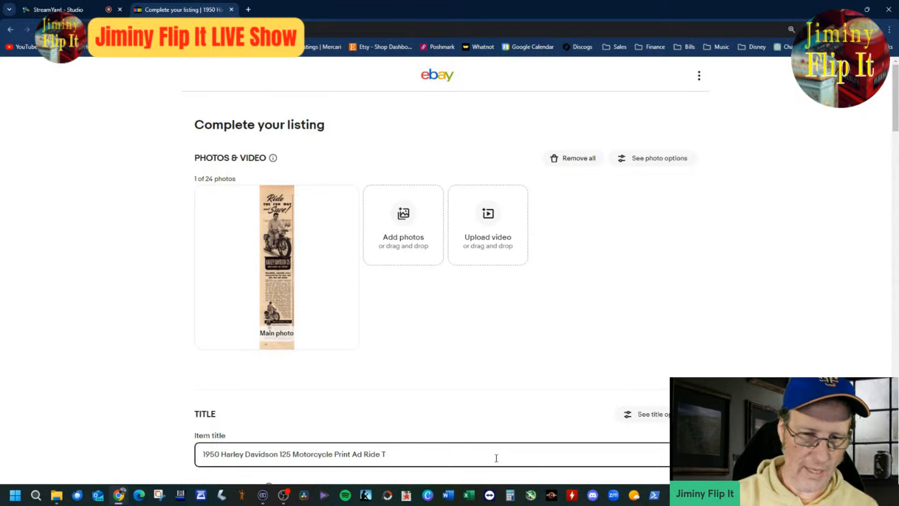
{"action": "type", "text": "Hehe Fune"}
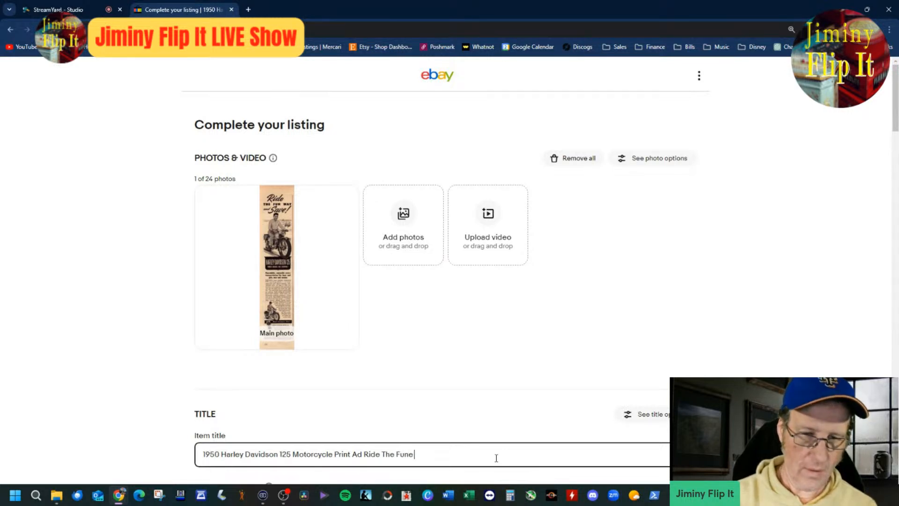
{"action": "type", "text": " Waine Wat S"}
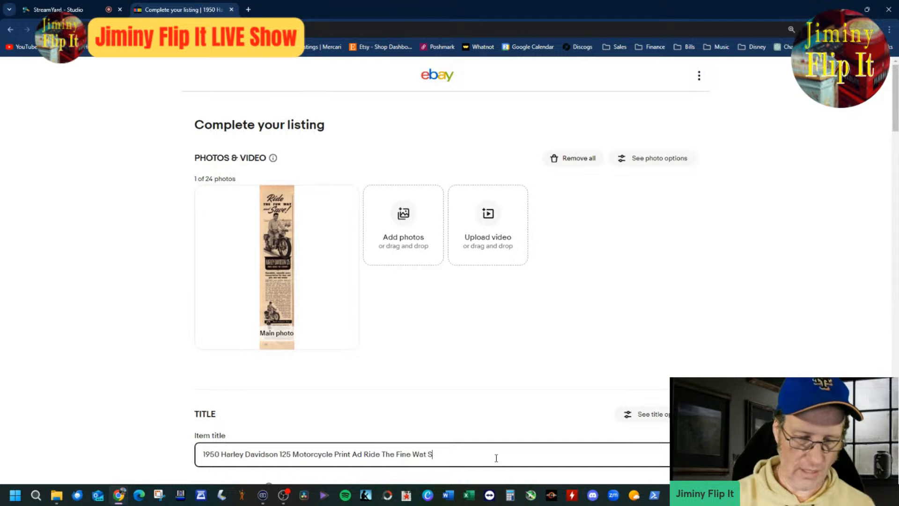
{"action": "type", "text": "tetson"}
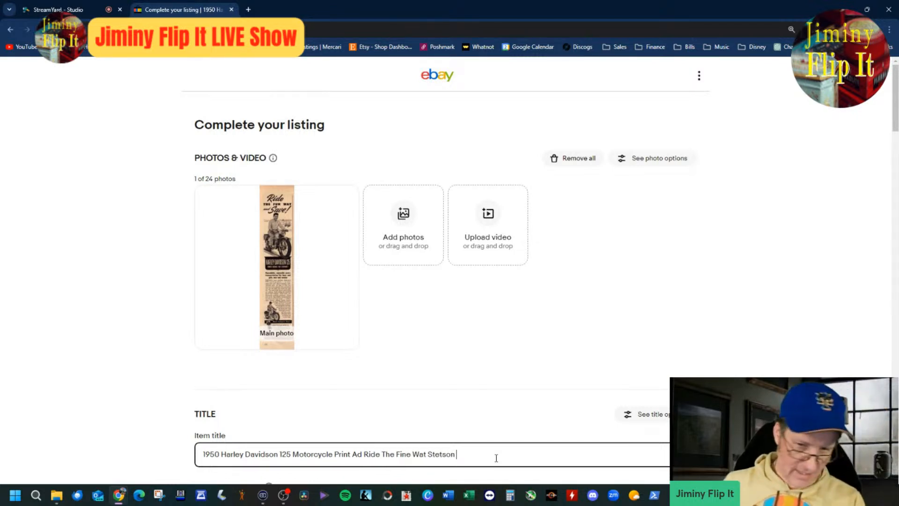
Step: Set the listing's Buy It Now price to $24.99
{"action": "scroll", "coordinate": [831, 275], "scroll_direction": "down", "scroll_amount": 4}
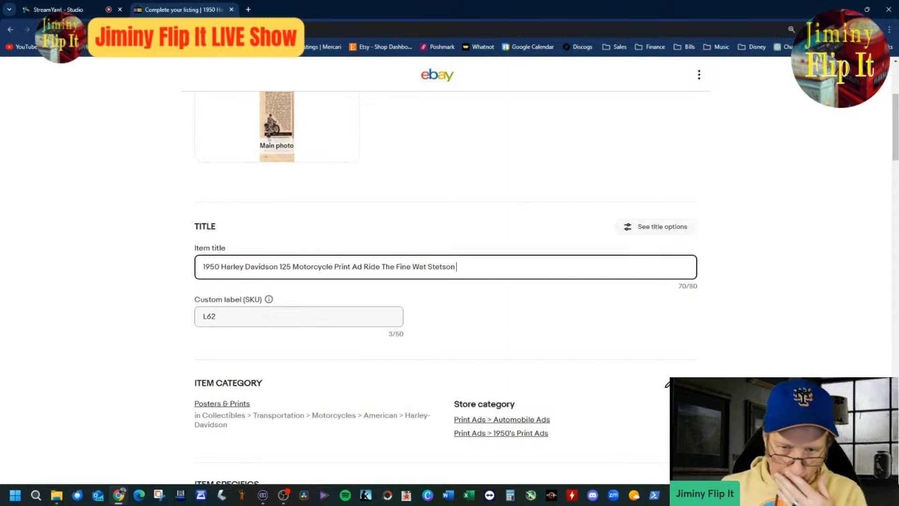
{"action": "scroll", "coordinate": [445, 281], "scroll_direction": "down", "scroll_amount": 4}
{"action": "scroll", "coordinate": [466, 379], "scroll_direction": "down", "scroll_amount": 15}
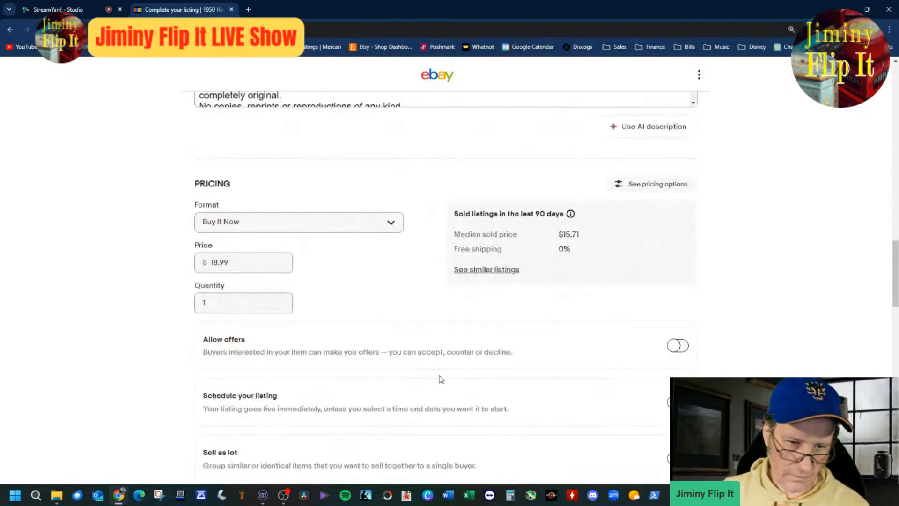
{"action": "left_click_drag", "start_coordinate": [210, 266], "coordinate": [230, 266]}
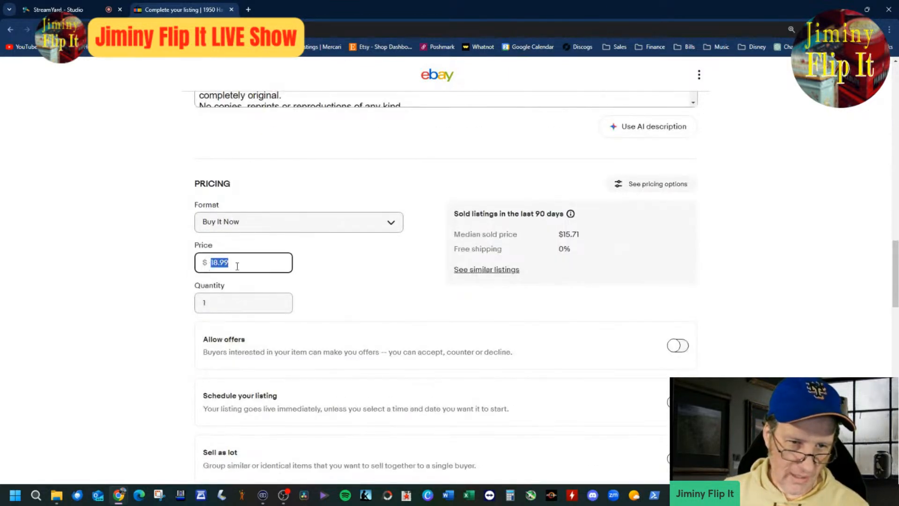
{"action": "type", "text": "24.99"}
{"action": "key", "text": "Tab"}
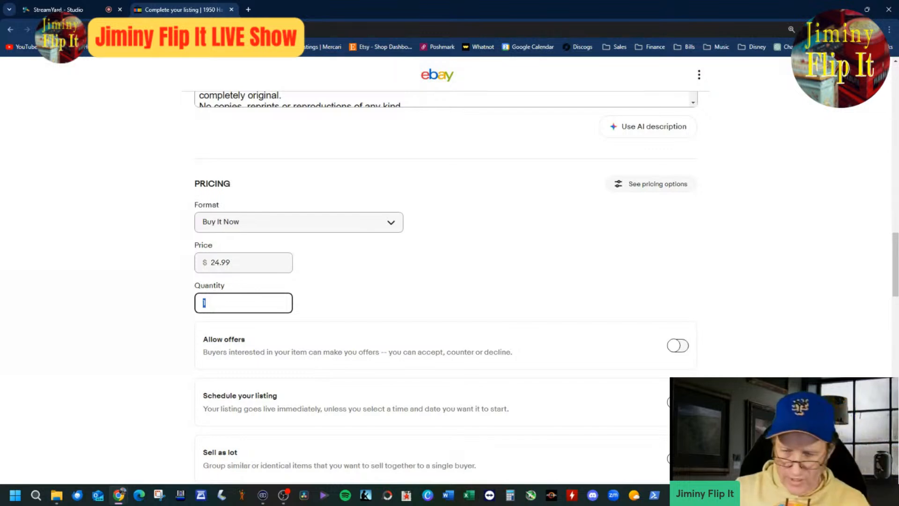
Step: Check the remaining listing details, publish the Harley Davidson listing and start a similar listing from it
{"action": "scroll", "coordinate": [729, 374], "scroll_direction": "down", "scroll_amount": 4}
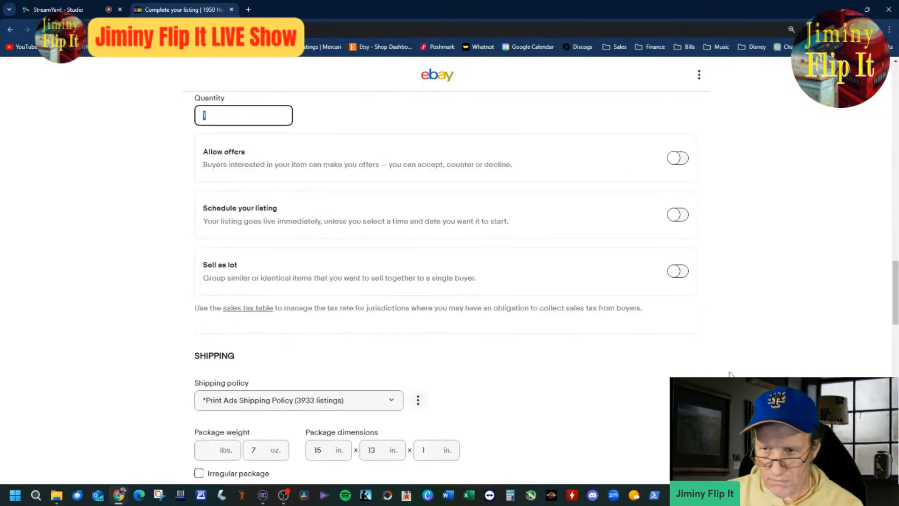
{"action": "scroll", "coordinate": [729, 374], "scroll_direction": "down", "scroll_amount": 4}
{"action": "scroll", "coordinate": [729, 375], "scroll_direction": "down", "scroll_amount": 4}
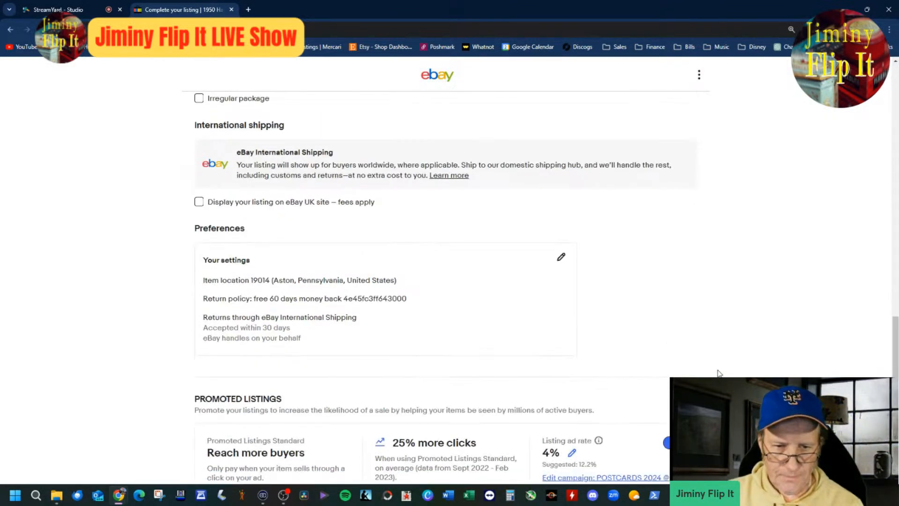
{"action": "scroll", "coordinate": [729, 373], "scroll_direction": "up", "scroll_amount": 8}
{"action": "scroll", "coordinate": [729, 370], "scroll_direction": "up", "scroll_amount": 20}
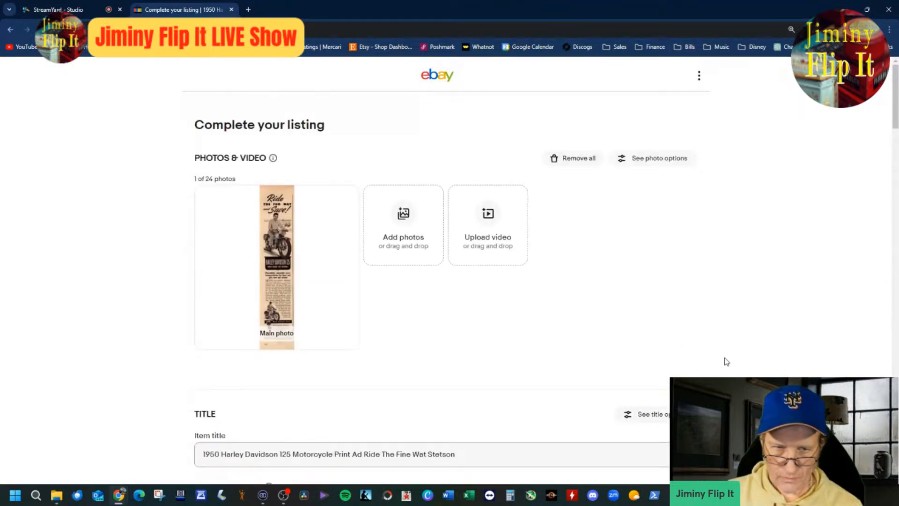
{"action": "scroll", "coordinate": [726, 361], "scroll_direction": "down", "scroll_amount": 12}
{"action": "scroll", "coordinate": [724, 357], "scroll_direction": "down", "scroll_amount": 15}
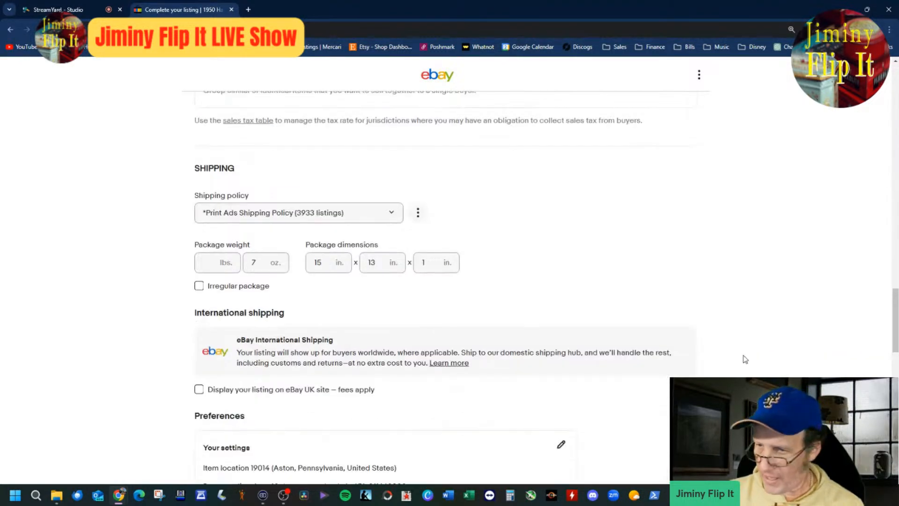
{"action": "scroll", "coordinate": [745, 359], "scroll_direction": "down", "scroll_amount": 3}
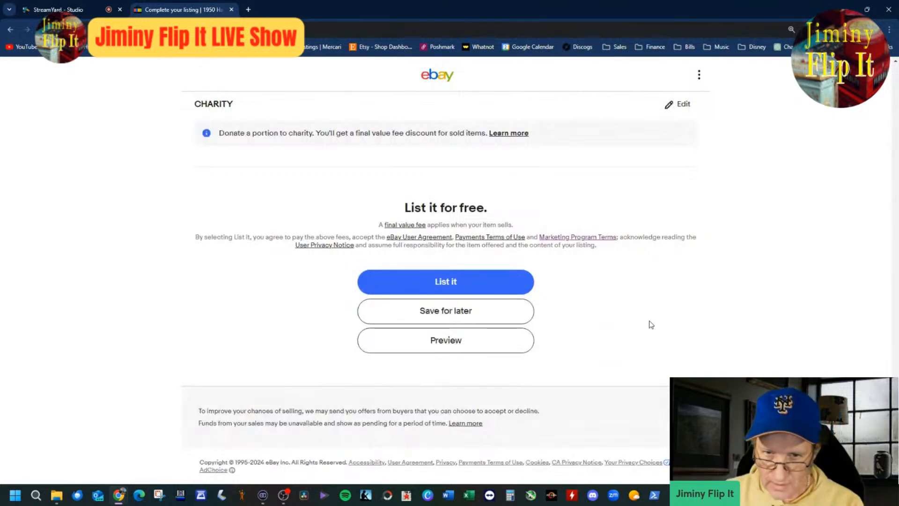
{"action": "left_click", "coordinate": [523, 292]}
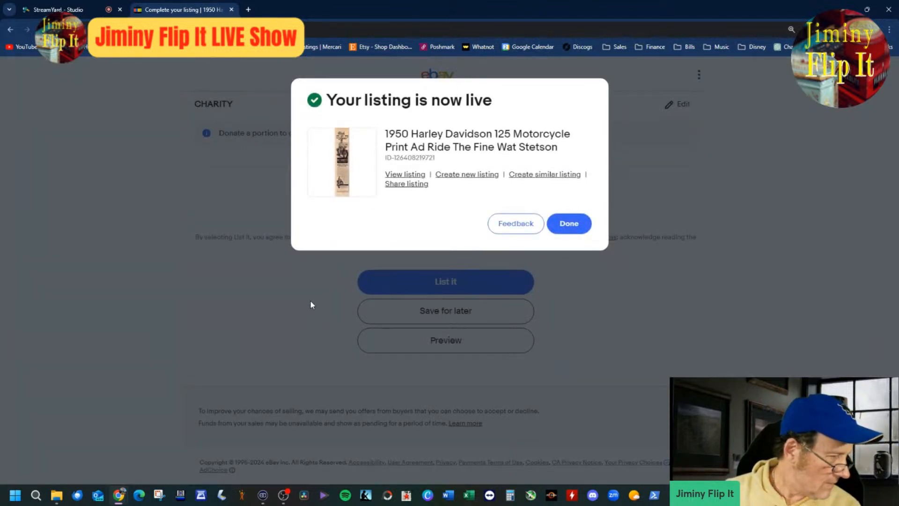
{"action": "left_click", "coordinate": [570, 226]}
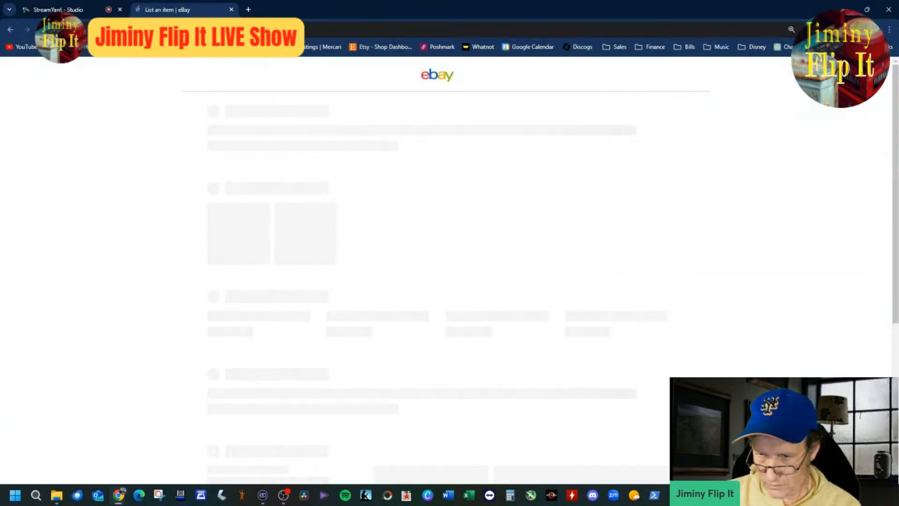
Step: Close the Harley-Davidson 125 ad scan and remove the copied photo from the new listing
{"action": "key", "text": "alt+Tab"}
{"action": "left_click", "coordinate": [889, 7]}
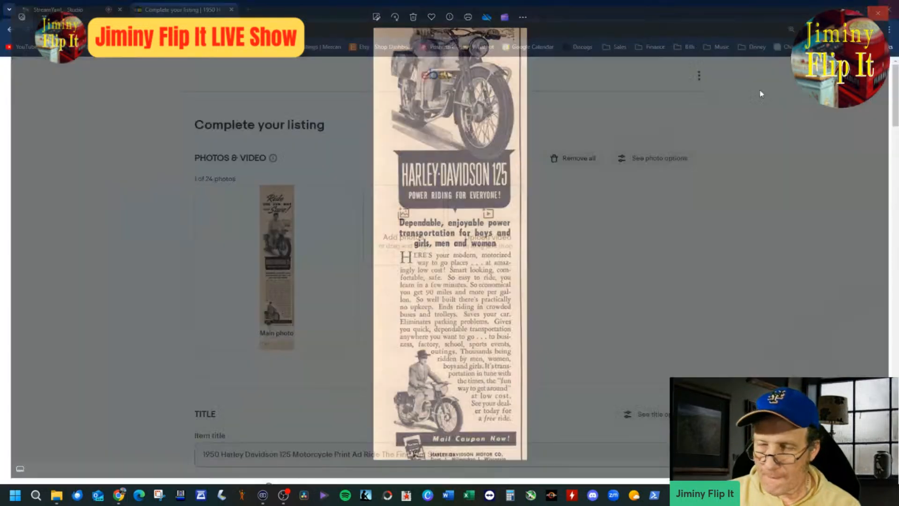
{"action": "left_click", "coordinate": [342, 207]}
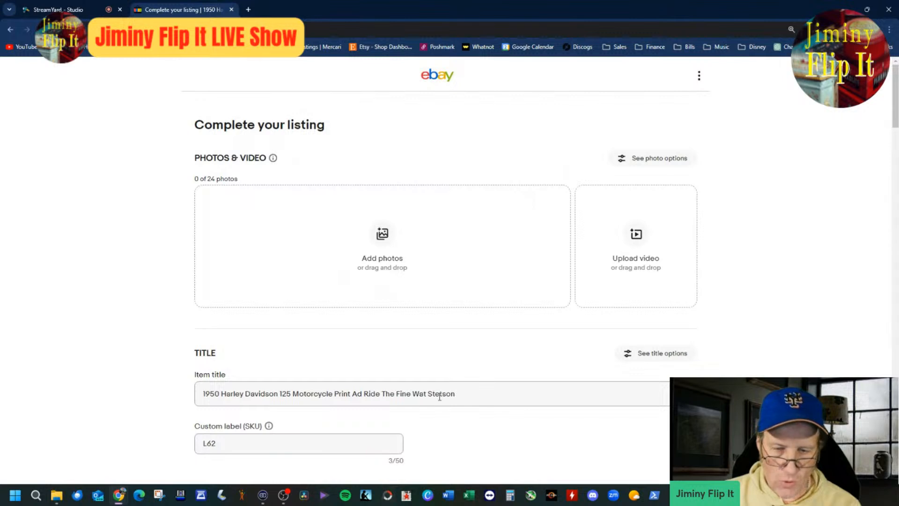
Step: Strip the Harley Davidson wording from the new listing's title, leaving only "1950 Print Ad"
{"action": "left_click_drag", "start_coordinate": [370, 394], "coordinate": [659, 398]}
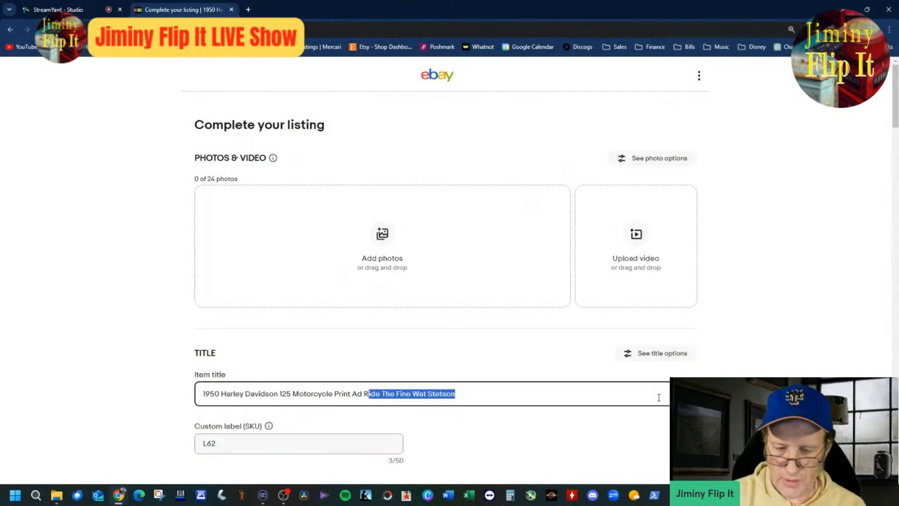
{"action": "key", "text": "BackSpace"}
{"action": "key", "text": "BackSpace"}
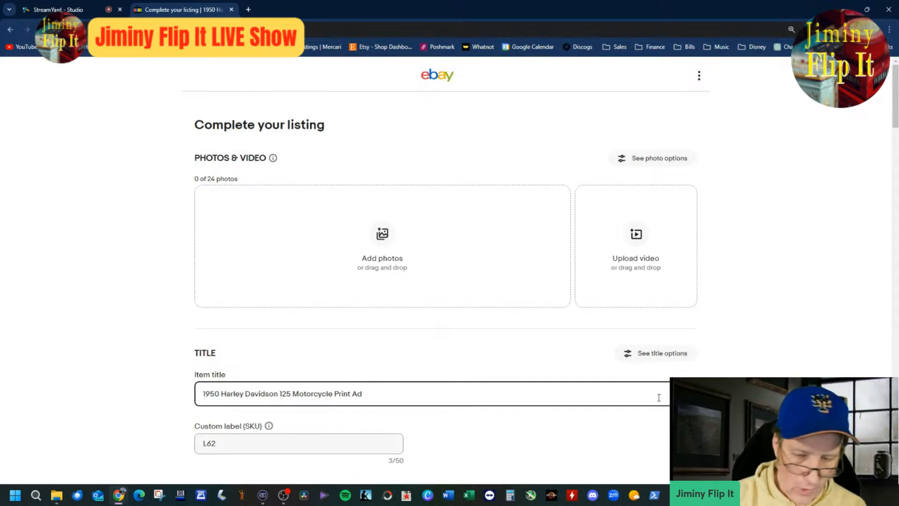
{"action": "key", "text": "BackSpace"}
{"action": "key", "text": "BackSpace"}
{"action": "key", "text": "BackSpace"}
{"action": "key", "text": "BackSpace"}
{"action": "key", "text": "BackSpace"}
{"action": "key", "text": "BackSpace"}
{"action": "key", "text": "BackSpace"}
{"action": "key", "text": "BackSpace"}
{"action": "key", "text": "BackSpace"}
{"action": "key", "text": "BackSpace"}
{"action": "key", "text": "BackSpace"}
{"action": "key", "text": "BackSpace"}
{"action": "key", "text": "BackSpace"}
{"action": "key", "text": "BackSpace"}
{"action": "key", "text": "BackSpace"}
{"action": "key", "text": "BackSpace"}
{"action": "key", "text": "BackSpace"}
{"action": "key", "text": "BackSpace"}
{"action": "key", "text": "BackSpace"}
{"action": "key", "text": "BackSpace"}
{"action": "key", "text": "BackSpace"}
{"action": "key", "text": "BackSpace"}
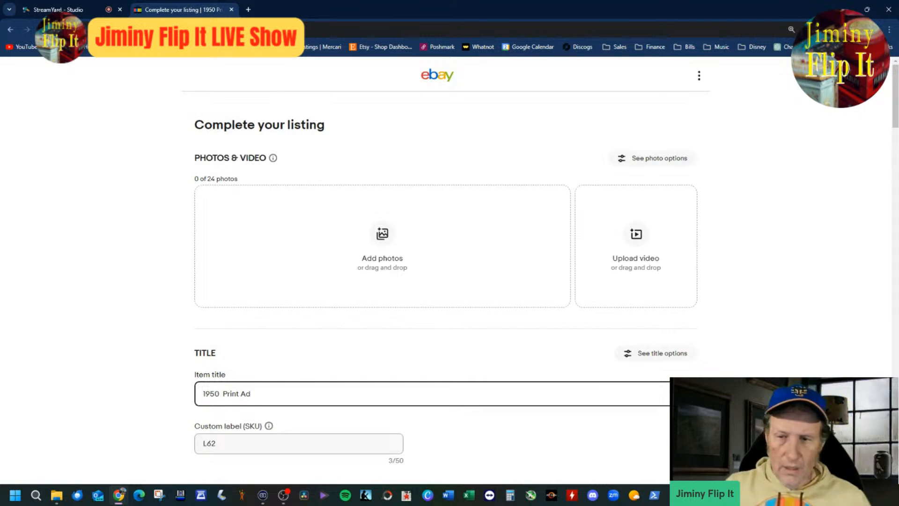
Step: Save the new listing as a draft for later and close its browser tab
{"action": "scroll", "coordinate": [835, 257], "scroll_direction": "down", "scroll_amount": 20}
{"action": "scroll", "coordinate": [489, 323], "scroll_direction": "down", "scroll_amount": 15}
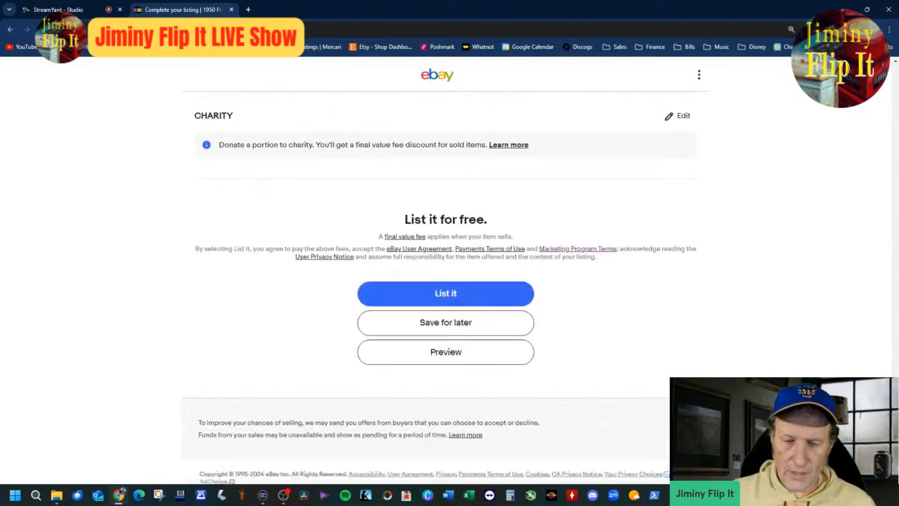
{"action": "left_click", "coordinate": [488, 309]}
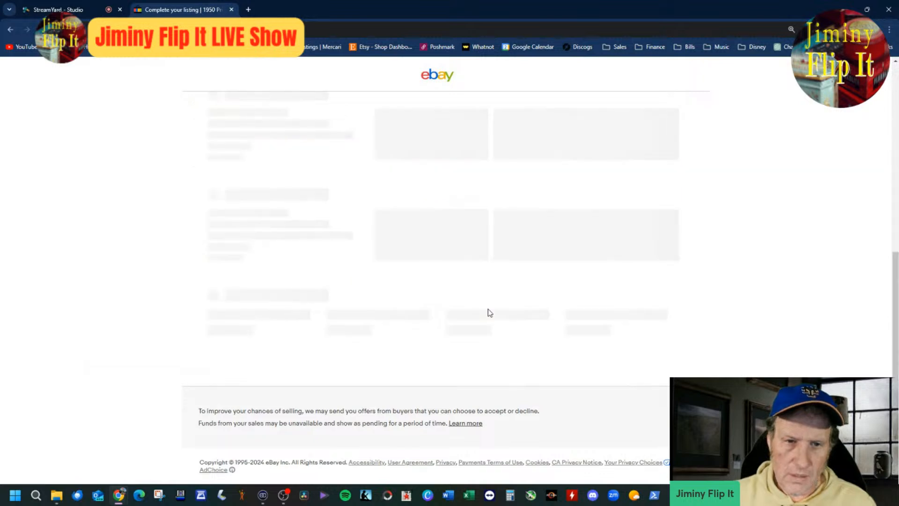
{"action": "left_click", "coordinate": [231, 9]}
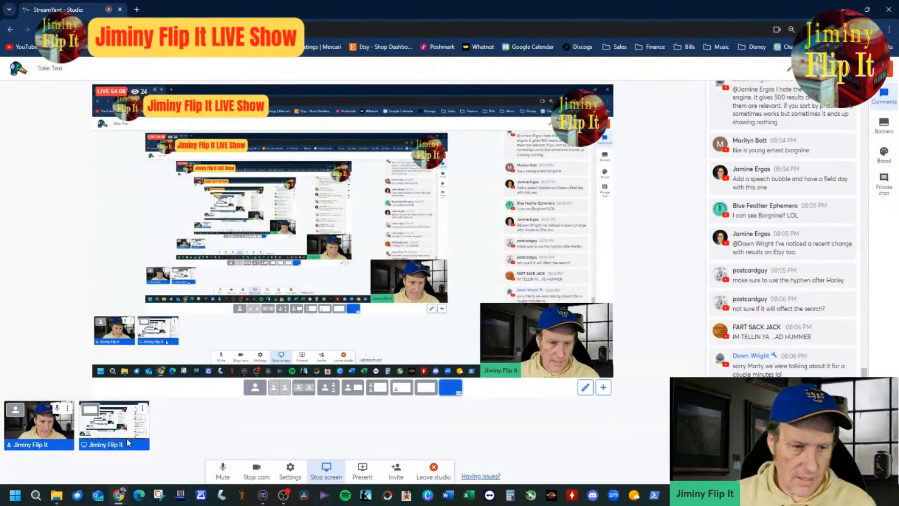